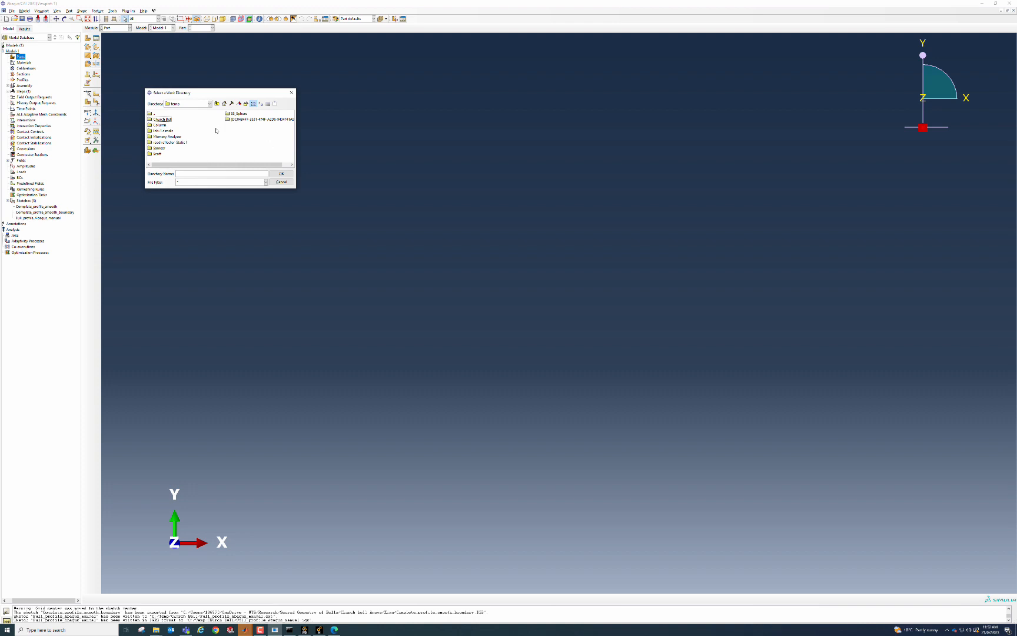
Step: Set the work directory to the Church Bell folder inside C:\Temp
{"action": "double_click", "coordinate": [163, 119]}
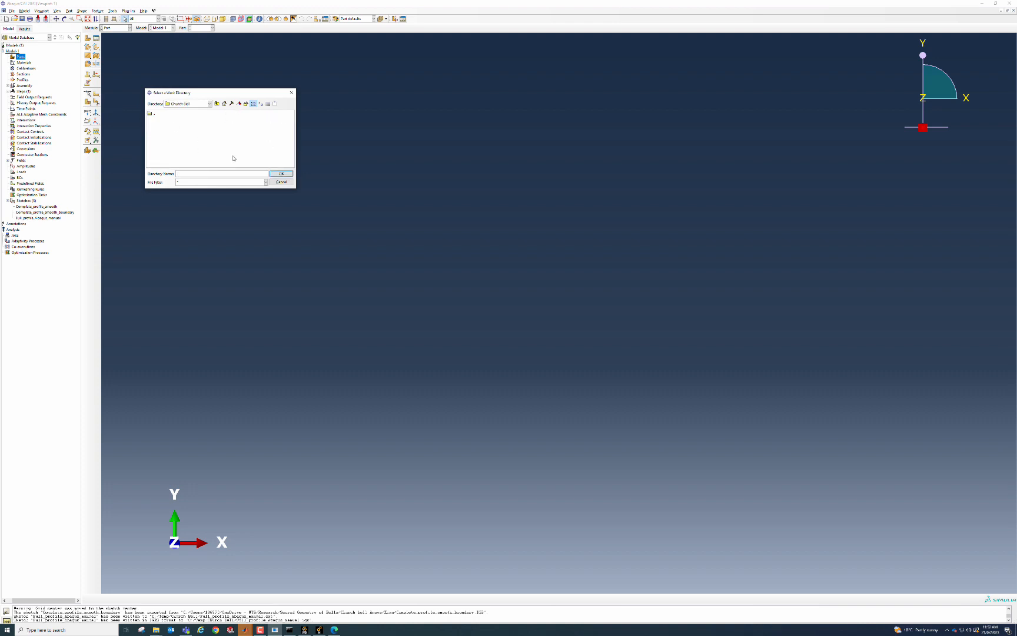
{"action": "left_click", "coordinate": [151, 115]}
{"action": "double_click", "coordinate": [151, 116]}
{"action": "left_click", "coordinate": [153, 115]}
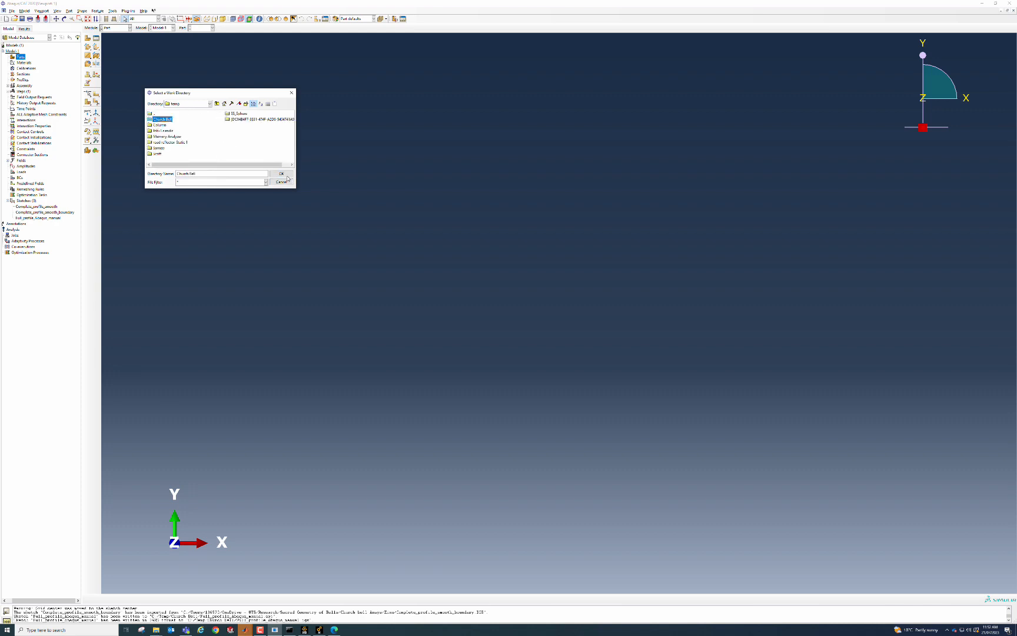
{"action": "left_click", "coordinate": [281, 173]}
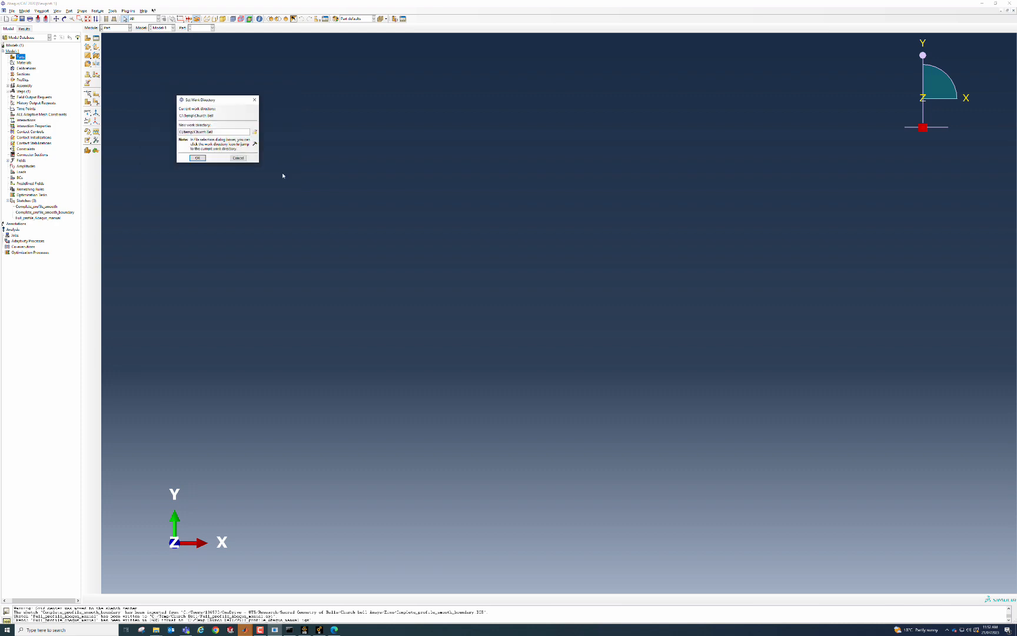
{"action": "left_click", "coordinate": [197, 158]}
{"action": "left_click", "coordinate": [11, 10]}
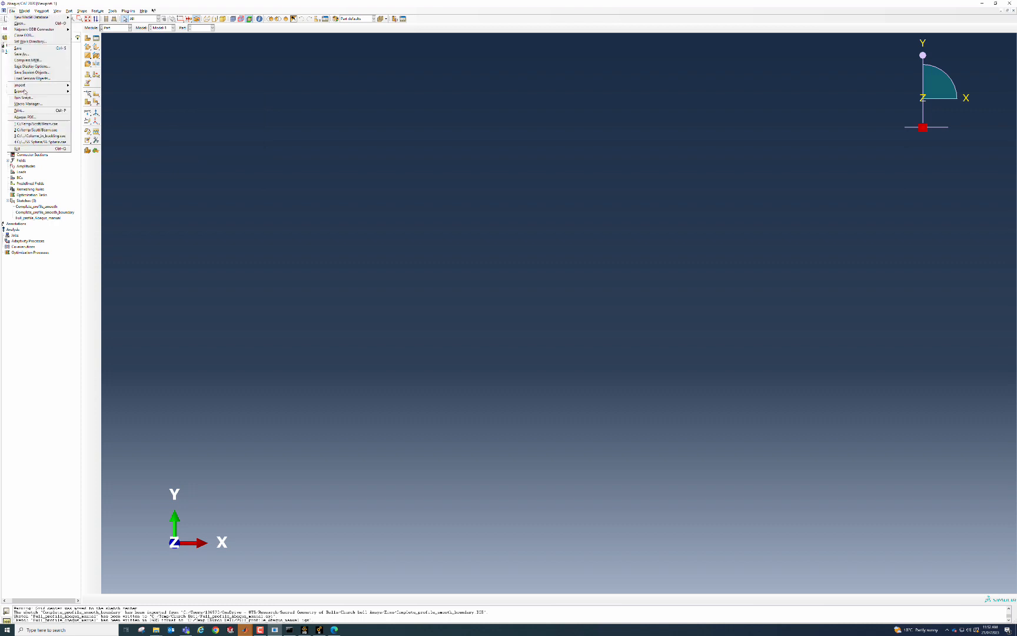
{"action": "mouse_move", "coordinate": [32, 87]}
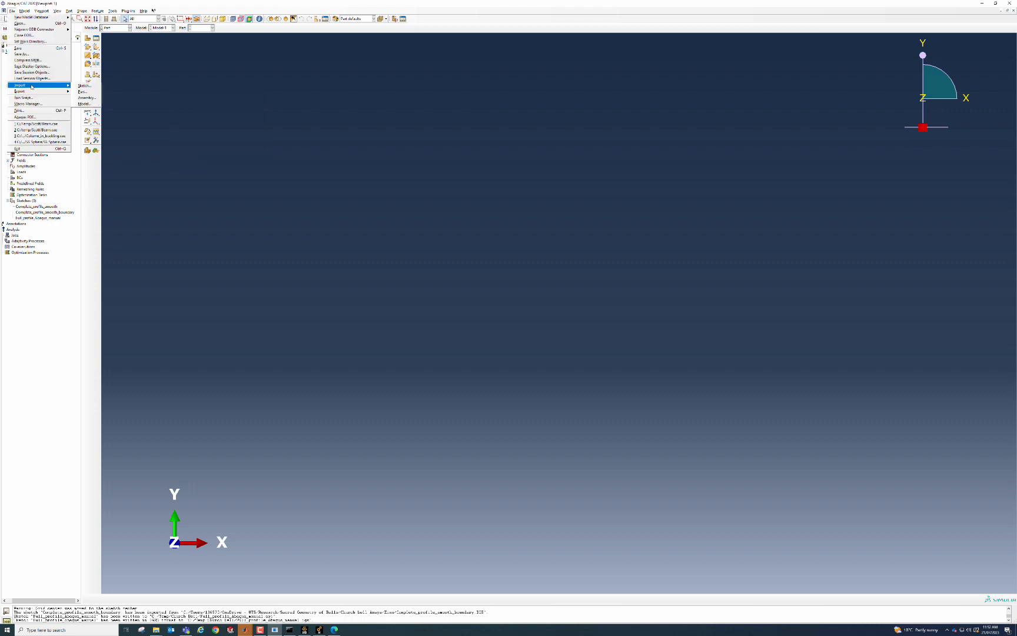
{"action": "left_click", "coordinate": [84, 85]}
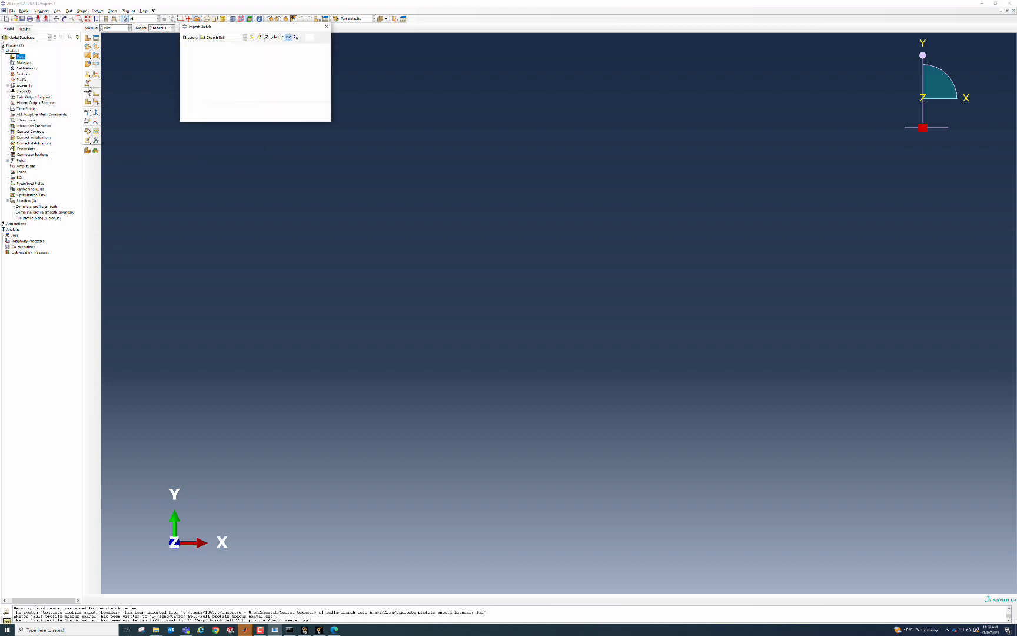
{"action": "left_click", "coordinate": [225, 38]}
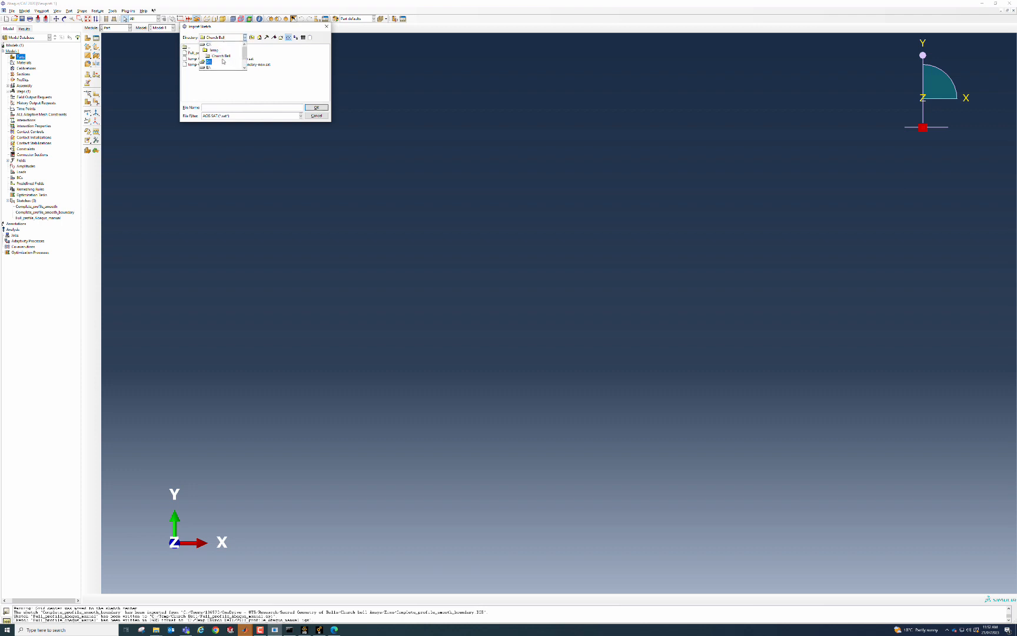
{"action": "left_click", "coordinate": [221, 55]}
{"action": "left_click", "coordinate": [215, 54]}
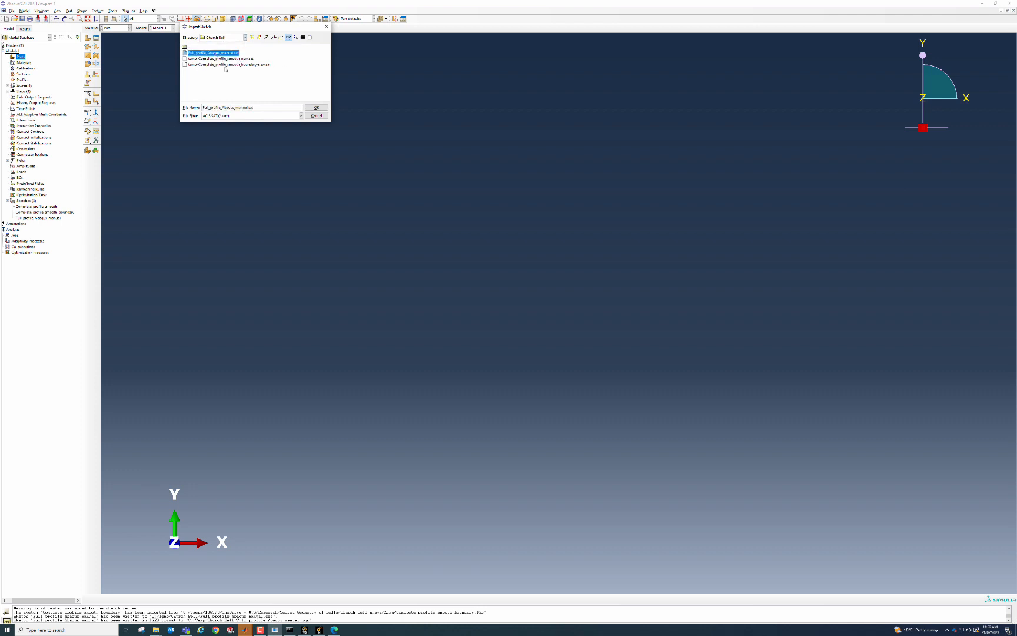
{"action": "left_click", "coordinate": [301, 115]}
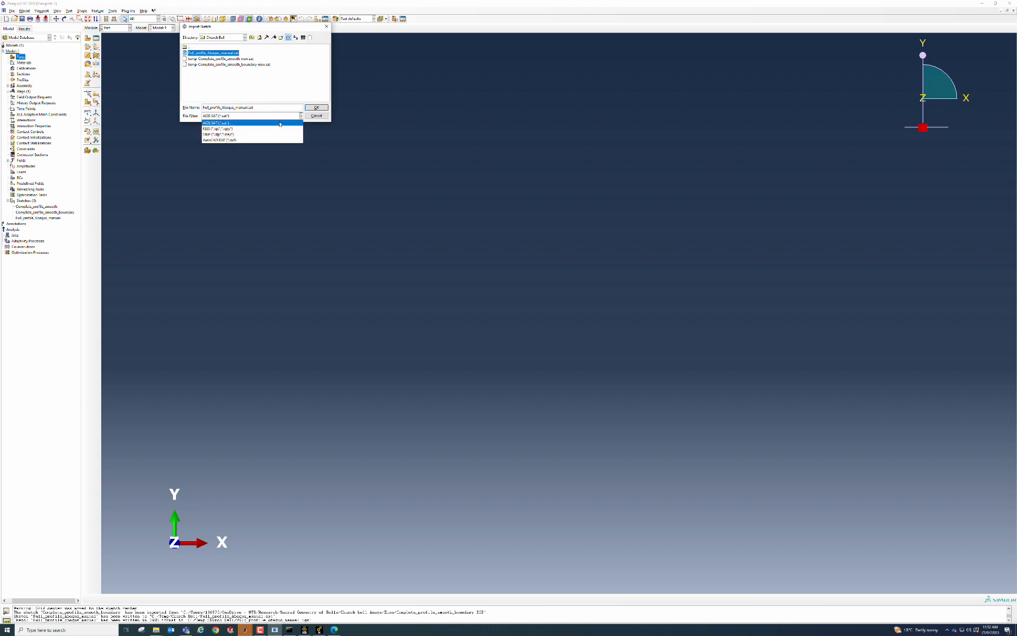
{"action": "left_click", "coordinate": [233, 129]}
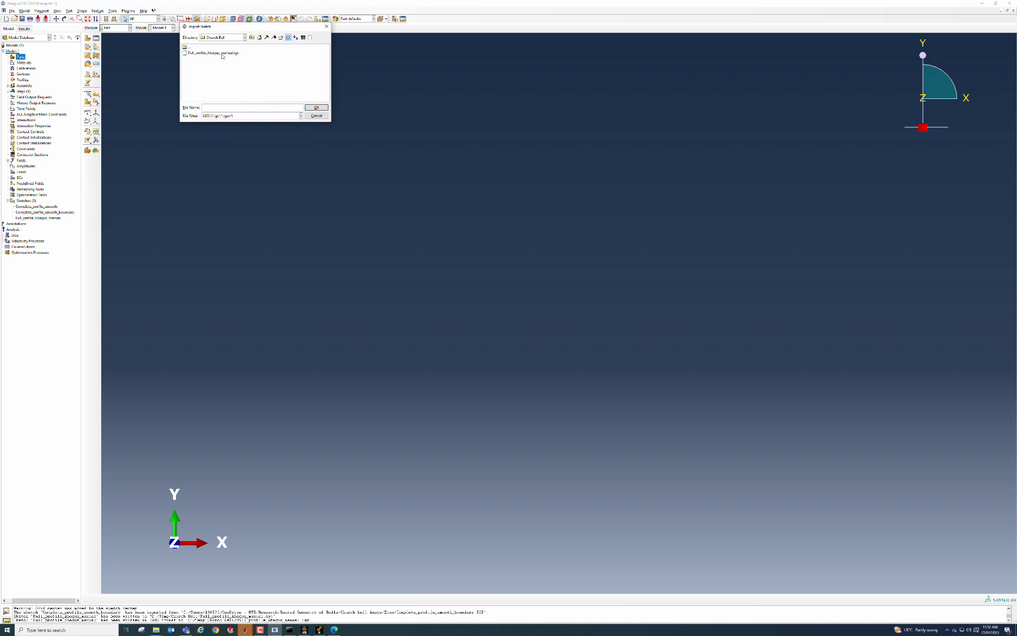
{"action": "left_click", "coordinate": [219, 53]}
{"action": "left_click", "coordinate": [316, 116]}
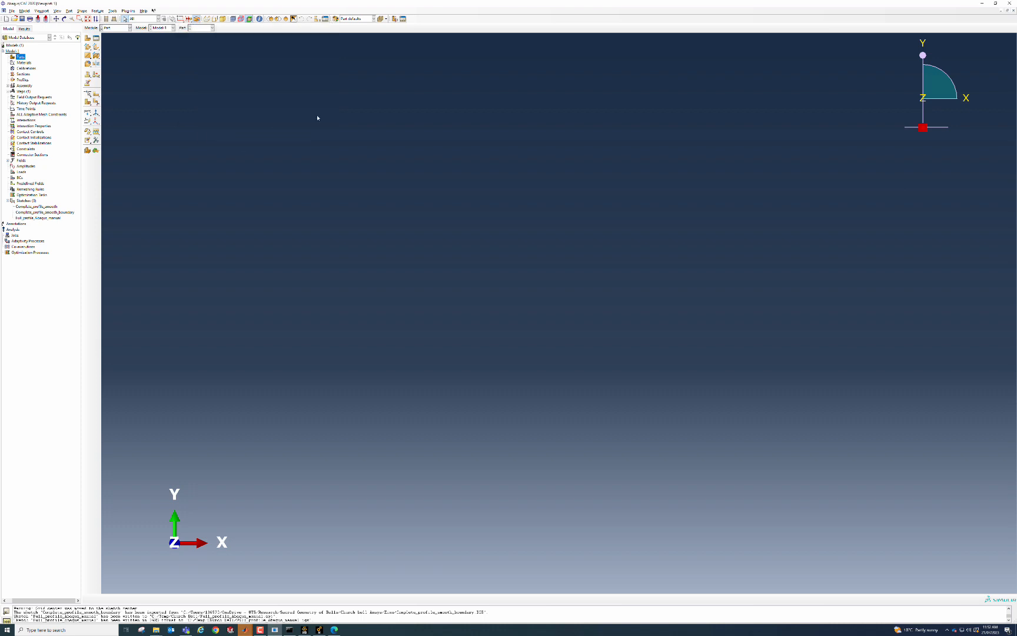
Step: Create a 3D deformable solid part named Bell_full_profile with a revolution base feature and adjust its approximate size
{"action": "left_click", "coordinate": [44, 218]}
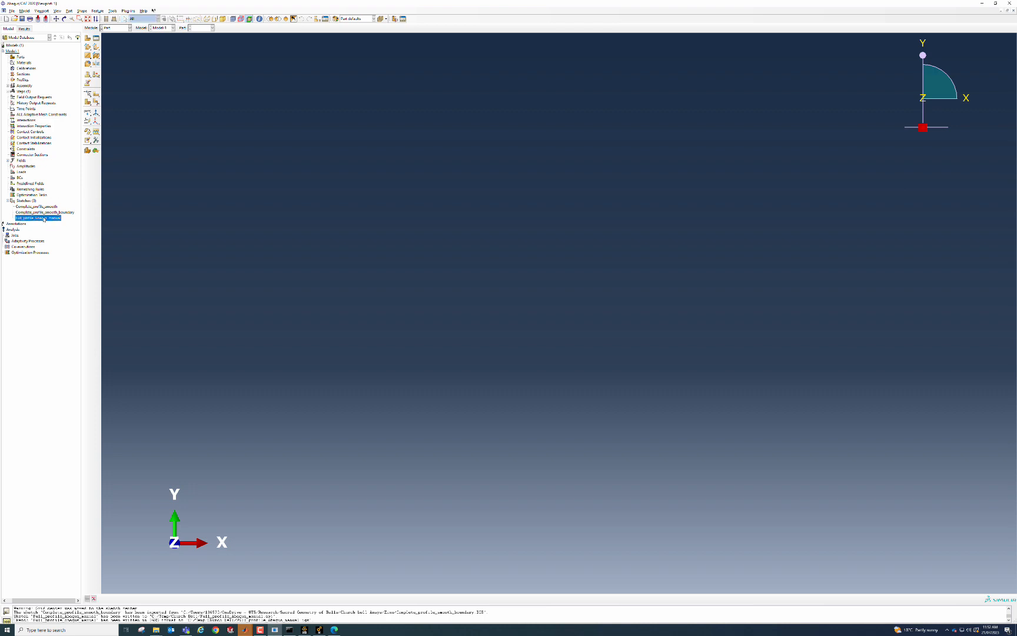
{"action": "double_click", "coordinate": [20, 56]}
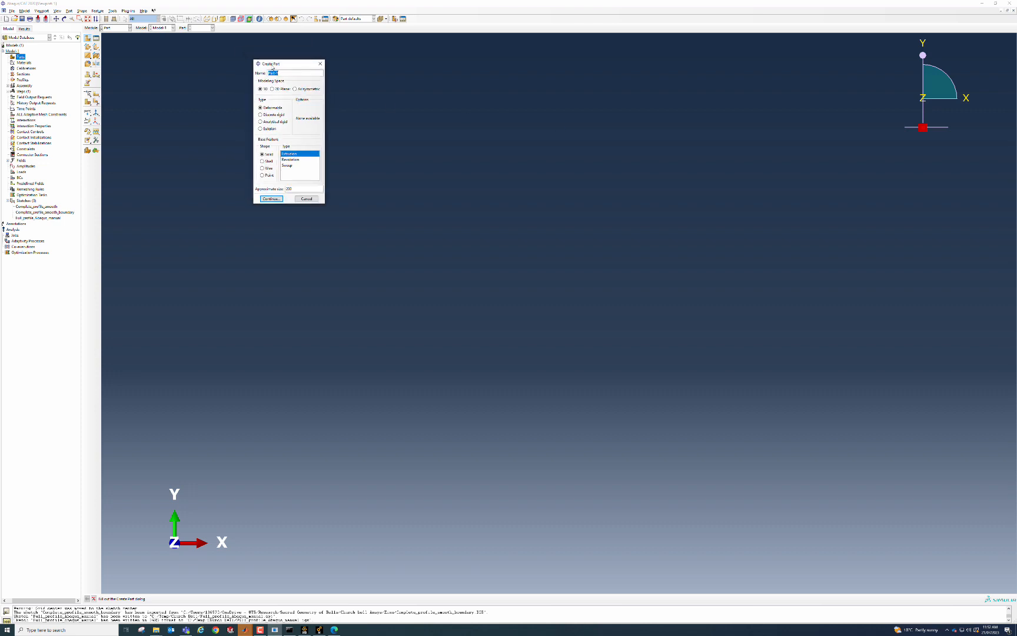
{"action": "type", "text": "Bell_full_profile"}
{"action": "left_click", "coordinate": [291, 160]}
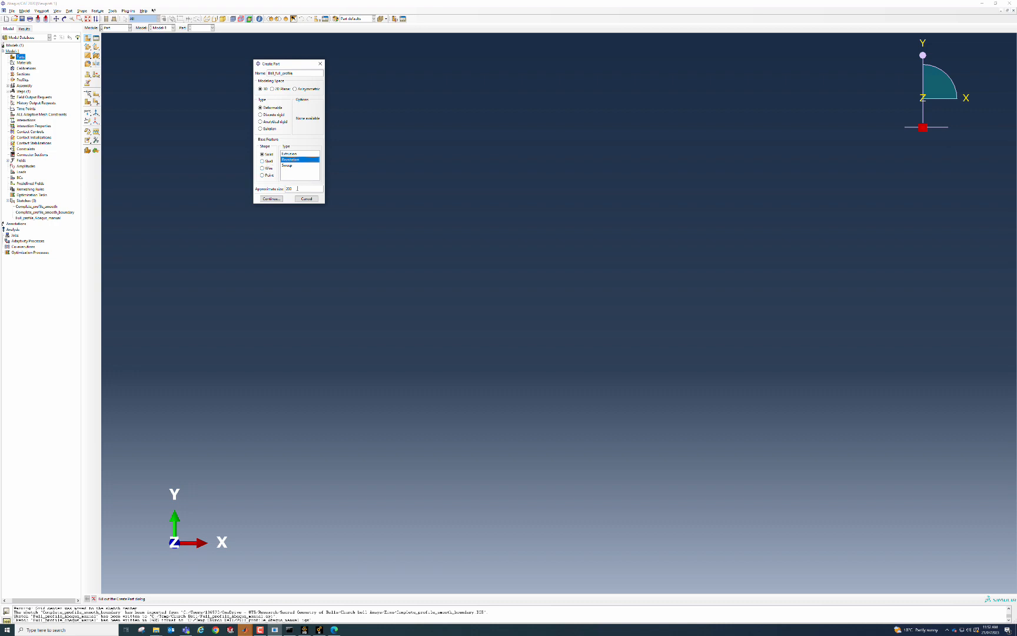
{"action": "left_click", "coordinate": [300, 189]}
{"action": "key", "text": "BackSpace"}
{"action": "left_click", "coordinate": [270, 199]}
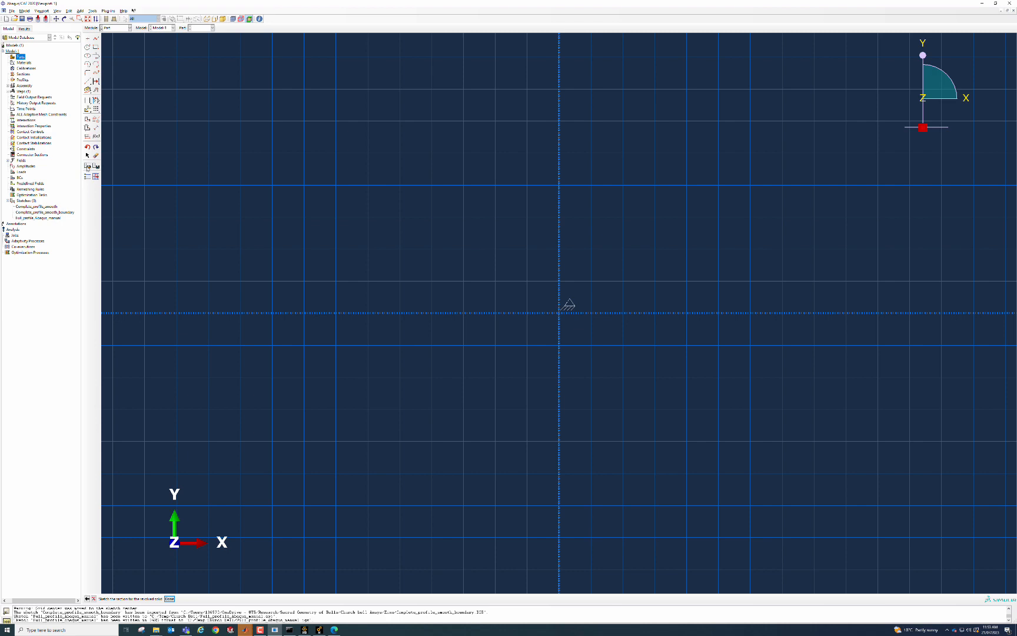
Step: Add the Full_profile_abaqus_manual sketch as the section without repositioning it, and revolve it a full turn into the solid bell
{"action": "left_click", "coordinate": [87, 167]}
{"action": "left_click_drag", "start_coordinate": [160, 1], "coordinate": [181, 77]}
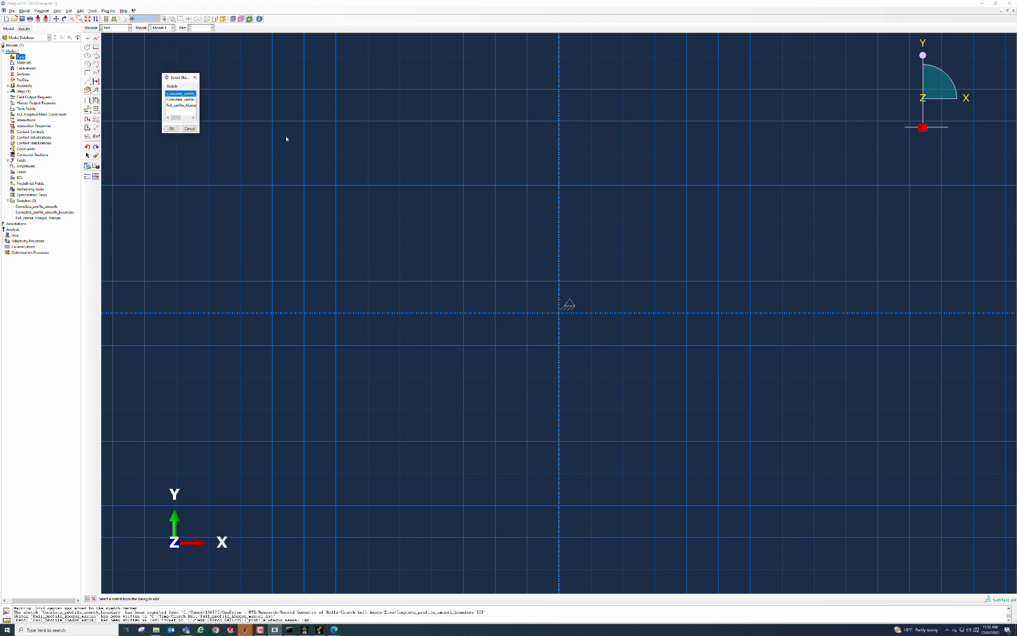
{"action": "left_click", "coordinate": [183, 105]}
{"action": "left_click", "coordinate": [172, 128]}
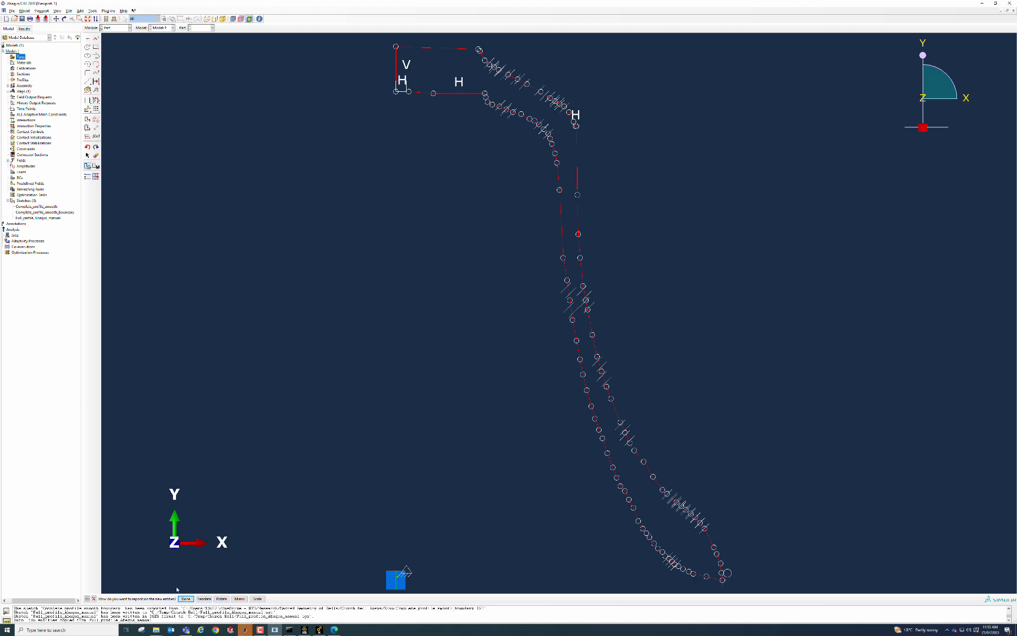
{"action": "left_click", "coordinate": [186, 599]}
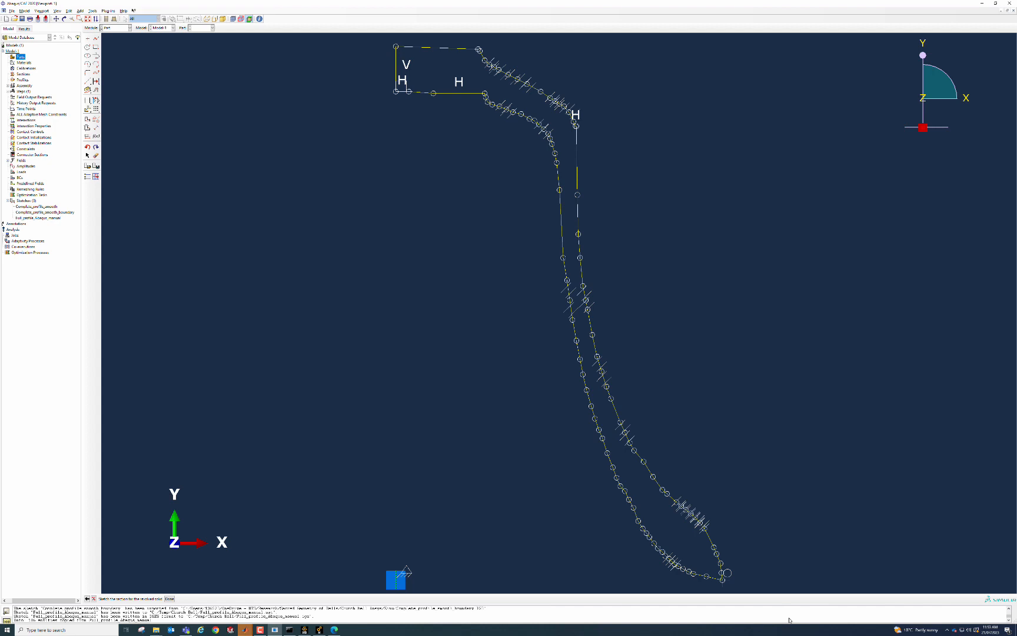
{"action": "left_click", "coordinate": [169, 598]}
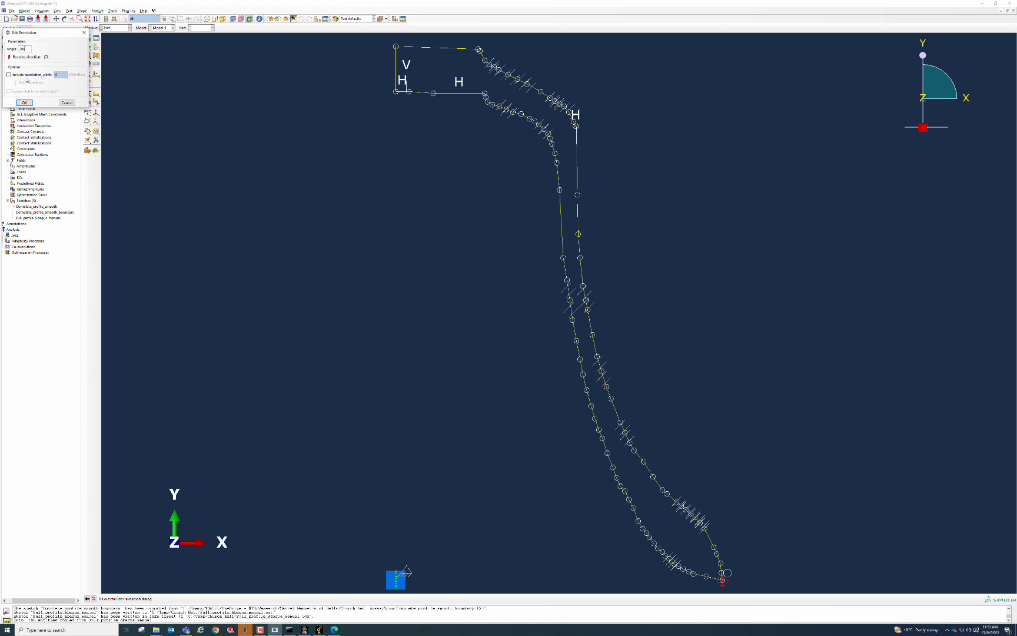
{"action": "left_click", "coordinate": [24, 103]}
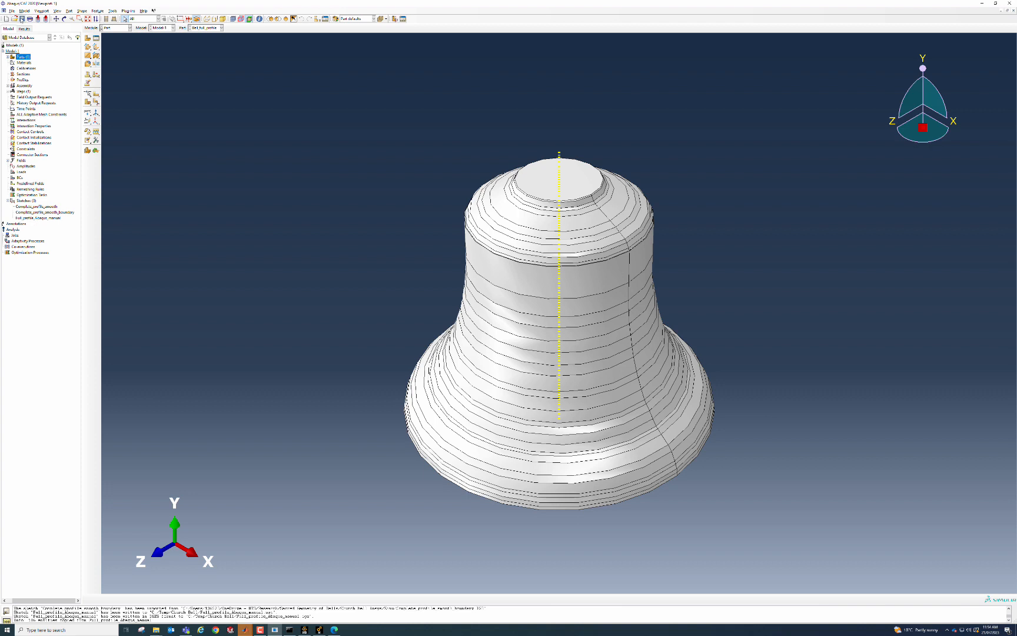
Step: Save the model database in the Church Bell folder under a file name beginning with Full_profile
{"action": "left_click", "coordinate": [21, 18]}
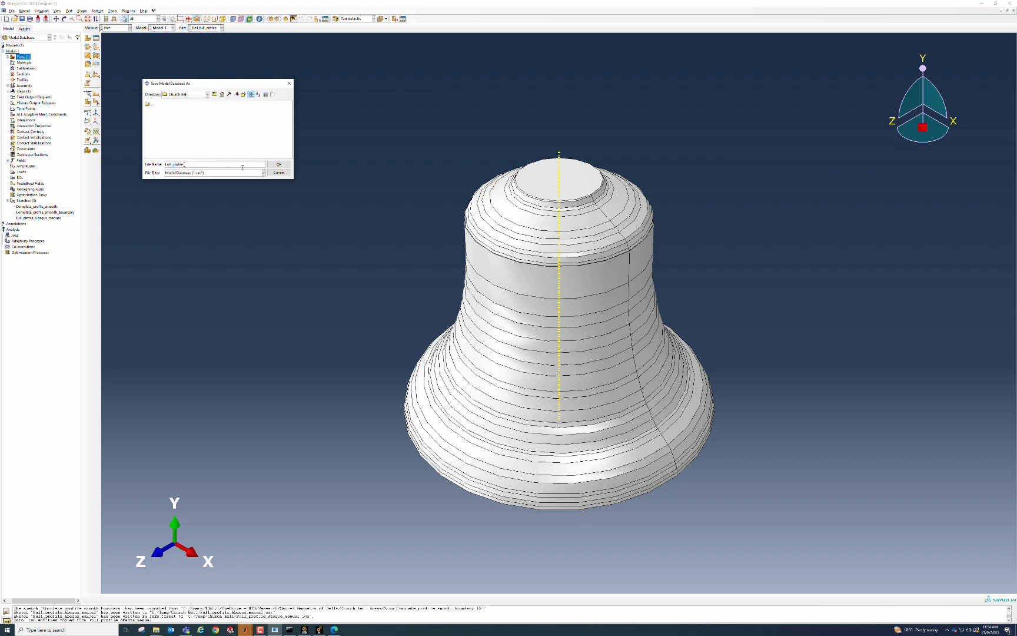
{"action": "type", "text": "_2_rev"}
{"action": "left_click", "coordinate": [279, 164]}
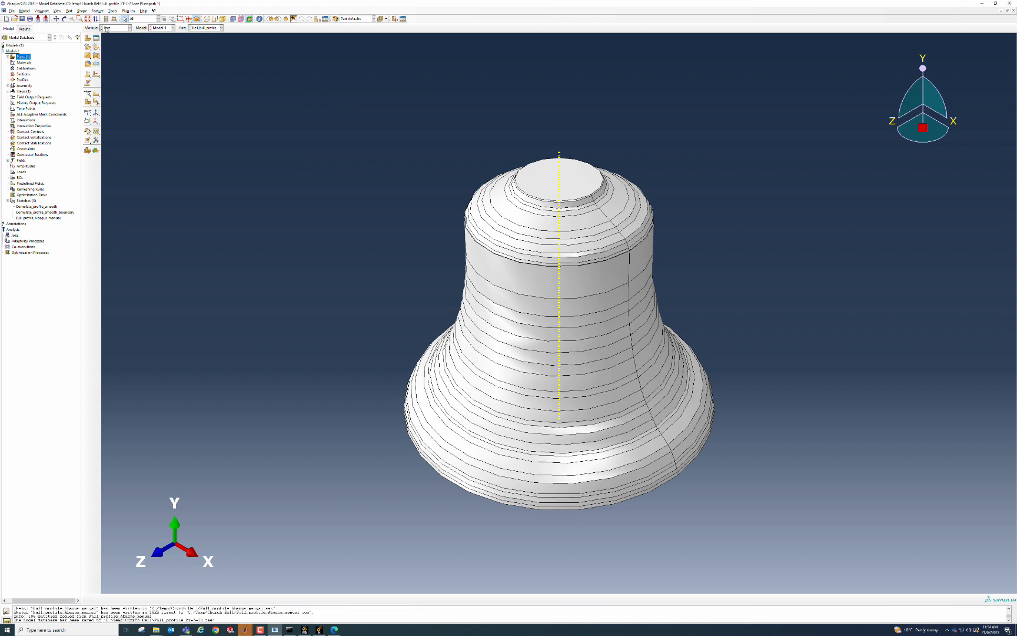
Step: Switch to the Property module and start a new material named Bell metal
{"action": "left_click", "coordinate": [21, 62]}
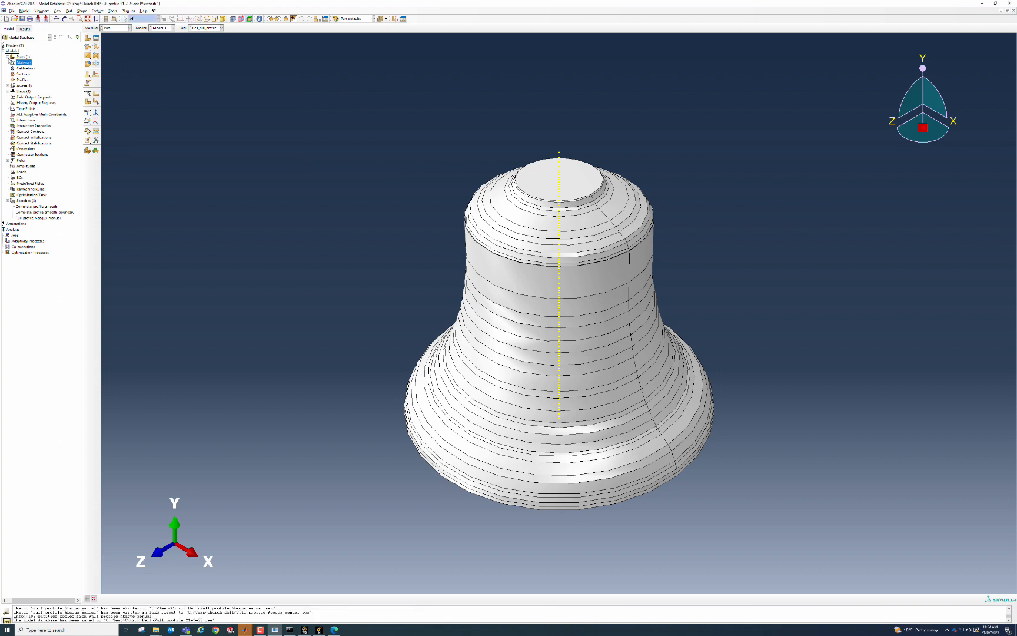
{"action": "left_click", "coordinate": [8, 57]}
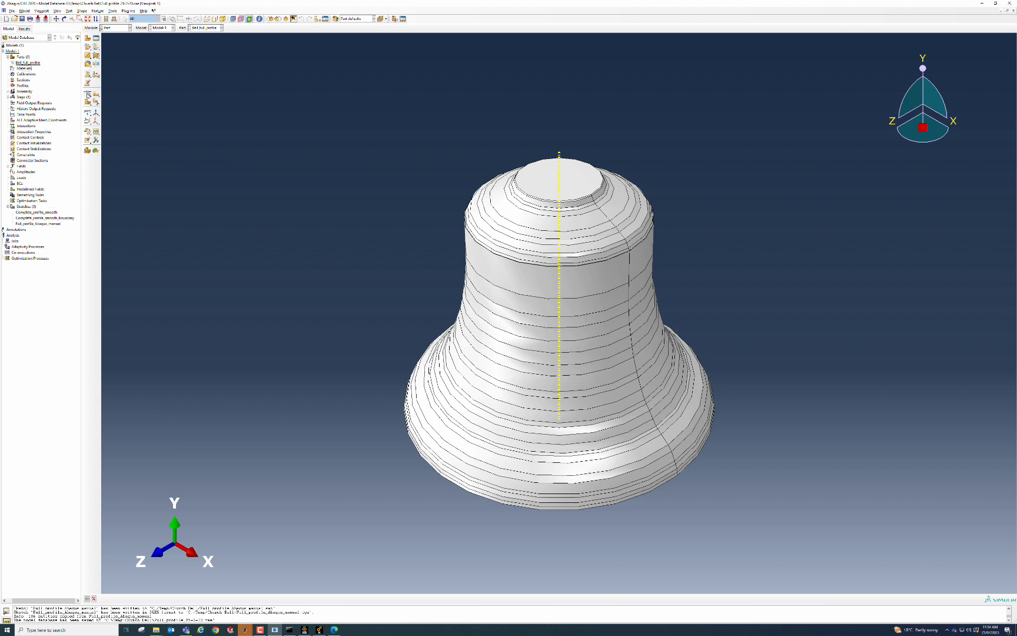
{"action": "left_click", "coordinate": [129, 28]}
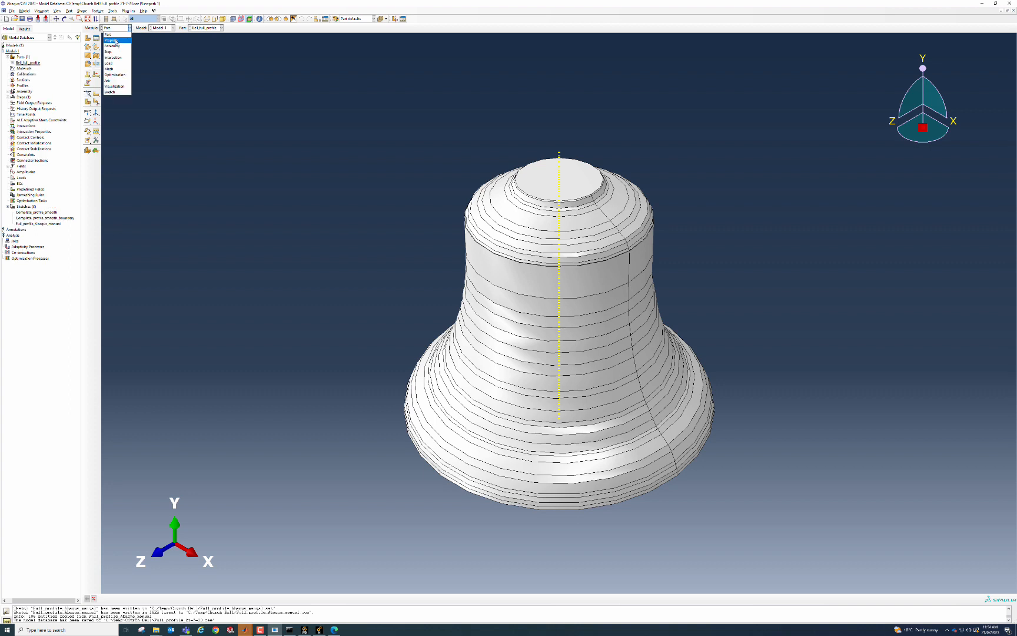
{"action": "left_click", "coordinate": [116, 42]}
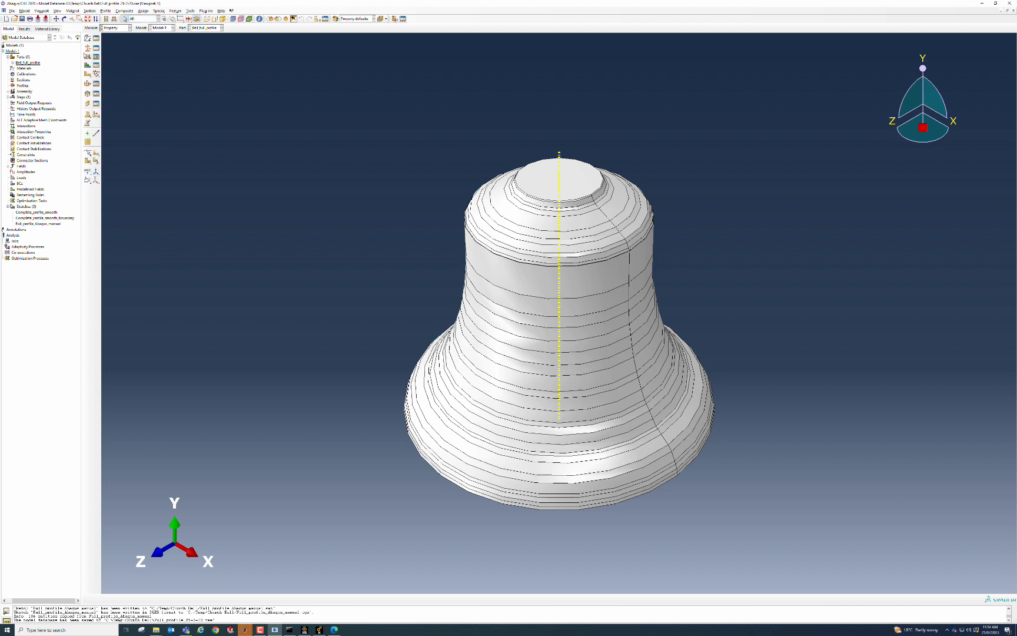
{"action": "left_click", "coordinate": [87, 39]}
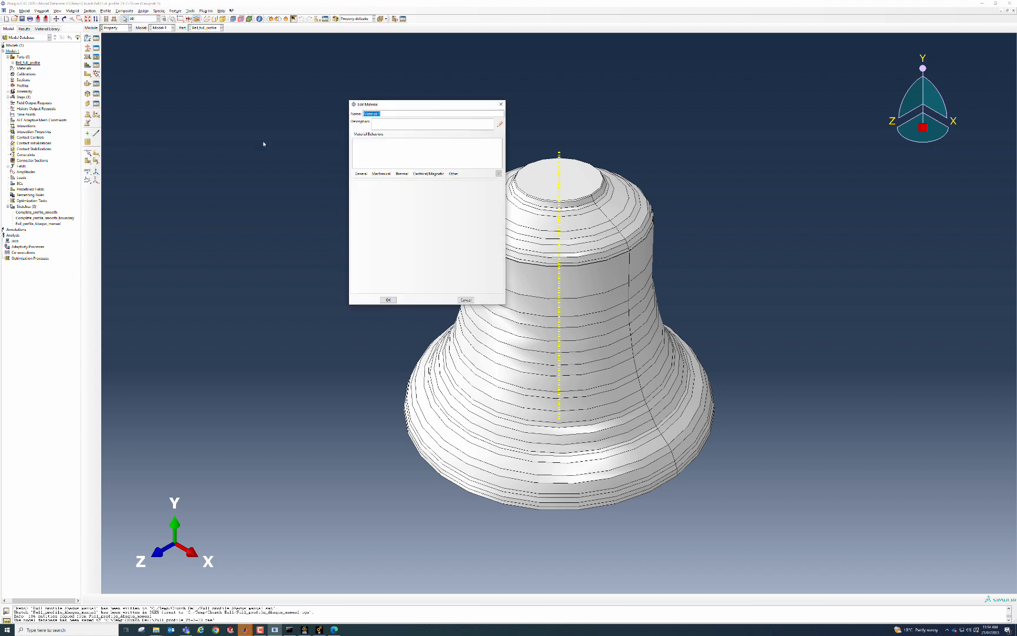
{"action": "type", "text": "s"}
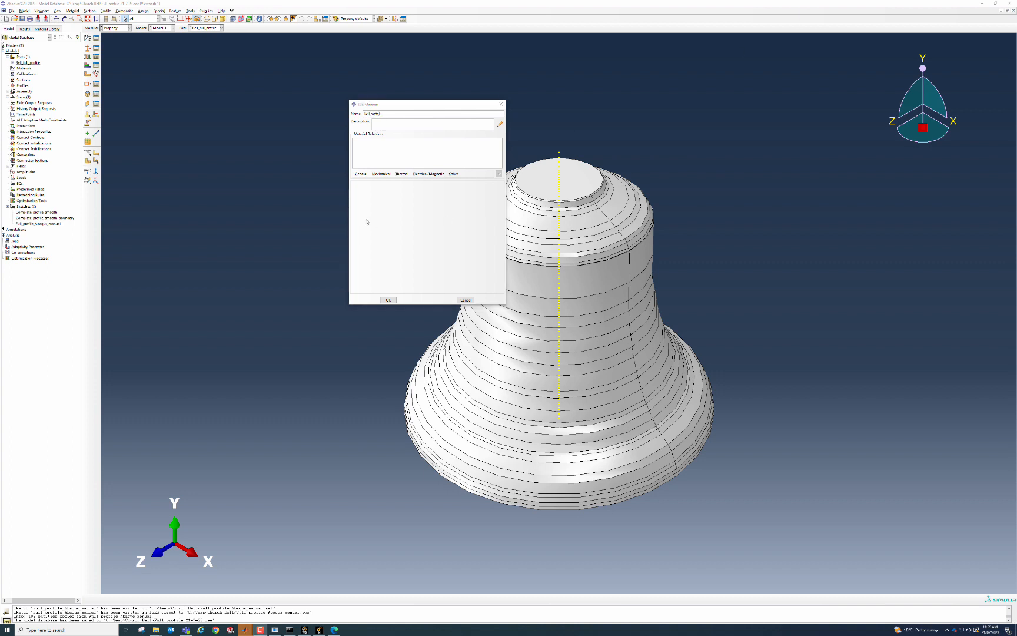
Step: Add isotropic elastic behaviour to the Bell metal material with a Young's modulus of 1.03e11 and a Poisson's ratio
{"action": "left_click", "coordinate": [360, 173]}
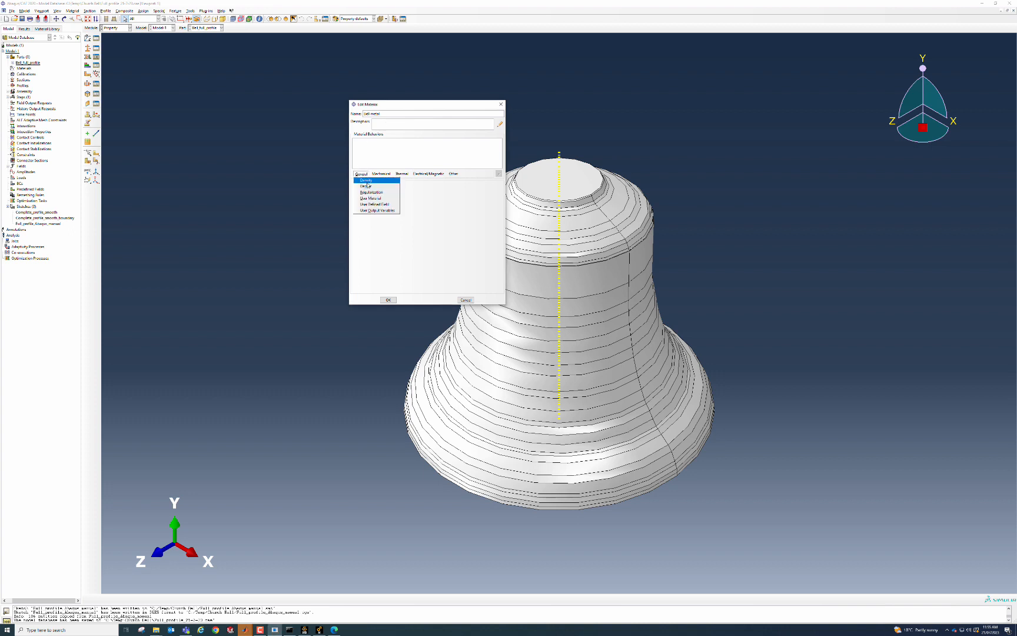
{"action": "left_click", "coordinate": [372, 180]}
{"action": "left_click", "coordinate": [380, 175]}
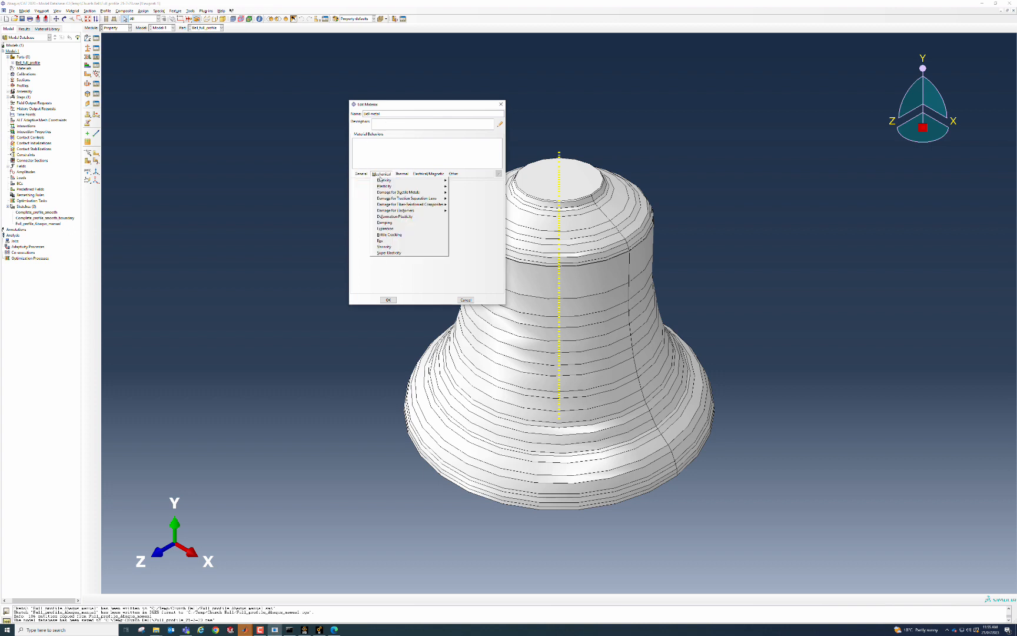
{"action": "left_click", "coordinate": [457, 181]}
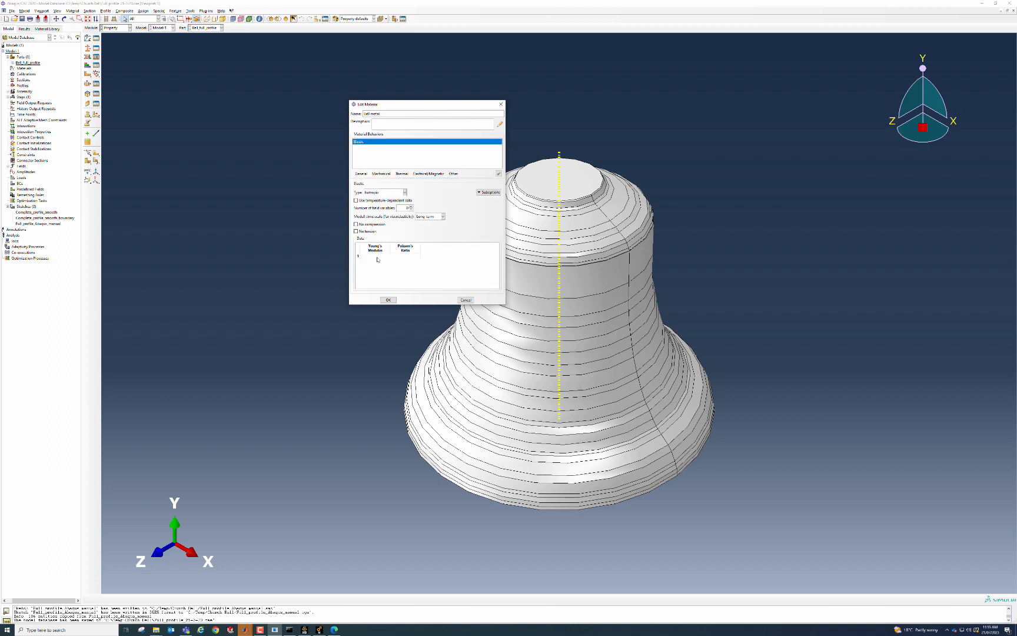
{"action": "left_click", "coordinate": [377, 257]}
{"action": "type", "text": "1.03e11"}
{"action": "key", "text": "Tab"}
Step: Add a uniform mass density to the Bell metal material and finish the material definition
{"action": "left_click", "coordinate": [381, 174]}
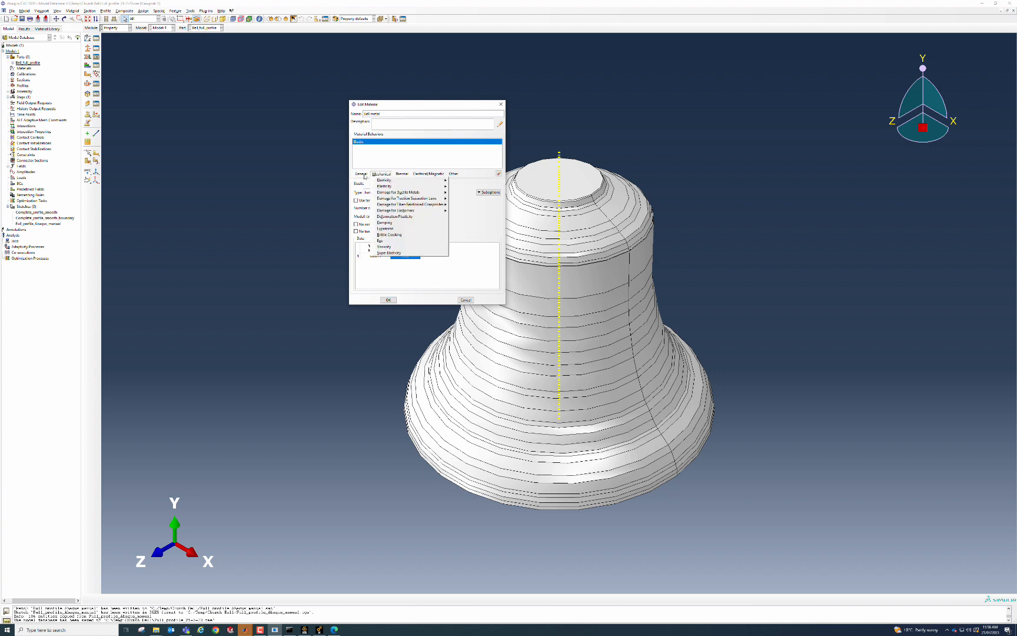
{"action": "left_click", "coordinate": [381, 174]}
{"action": "left_click", "coordinate": [381, 174]}
{"action": "mouse_move", "coordinate": [380, 187]}
{"action": "left_click", "coordinate": [367, 174]}
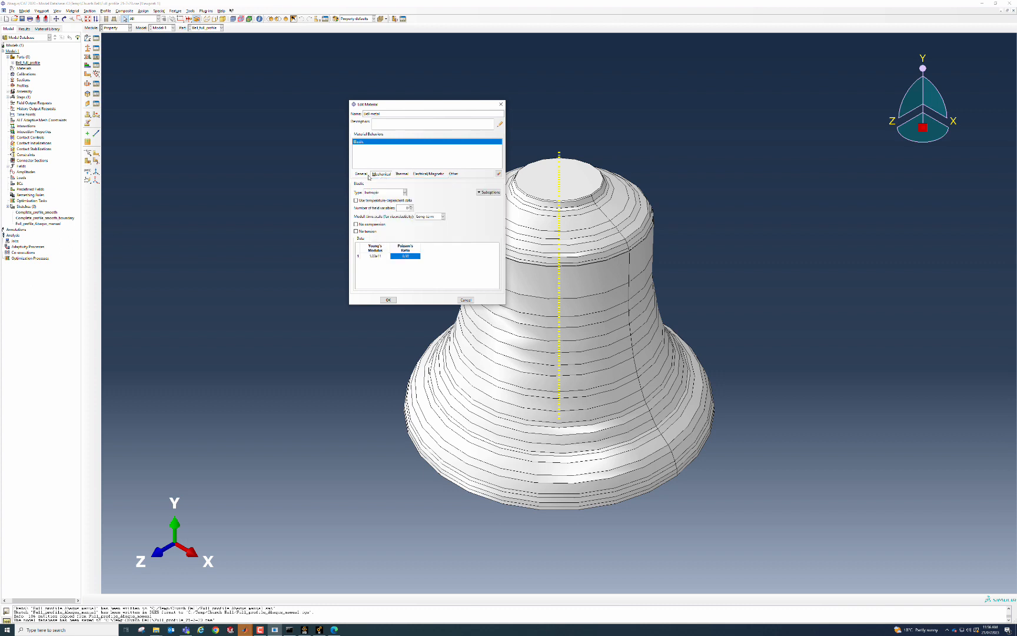
{"action": "left_click", "coordinate": [365, 175]}
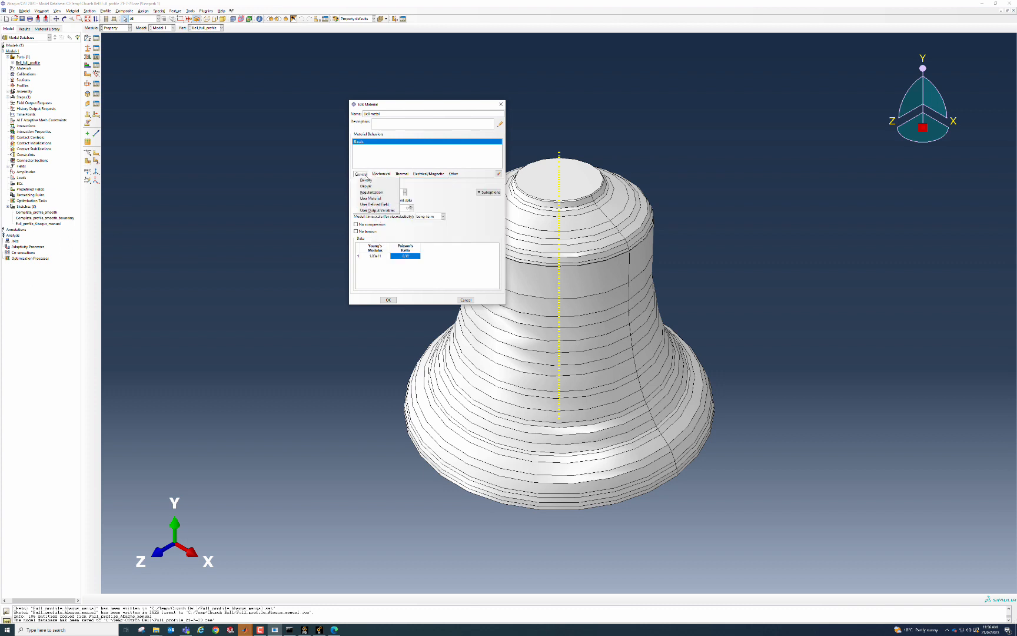
{"action": "left_click", "coordinate": [366, 181]}
{"action": "left_click", "coordinate": [375, 234]}
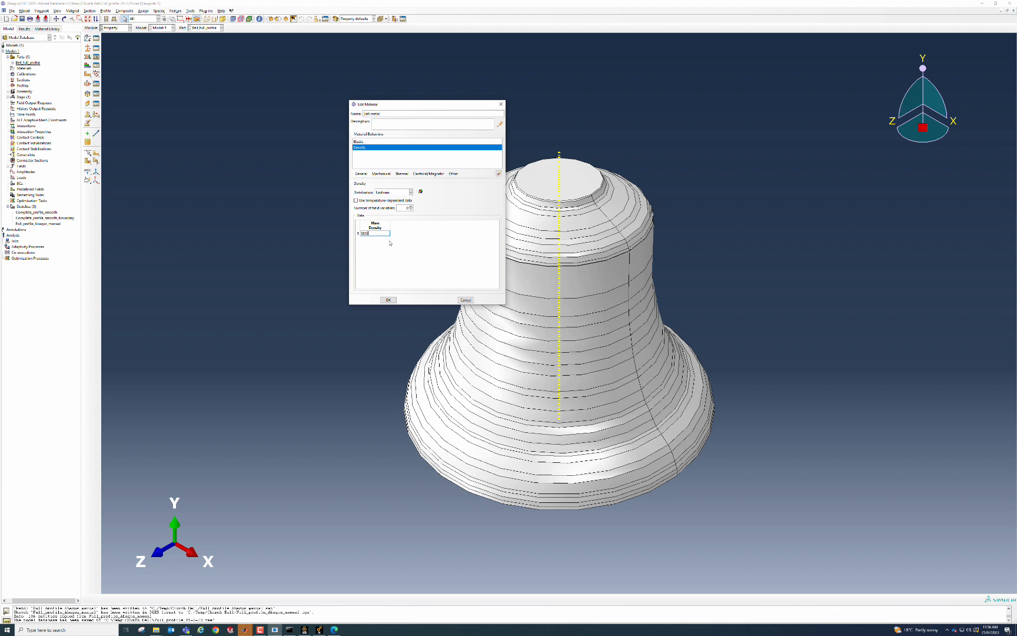
{"action": "left_click", "coordinate": [388, 301]}
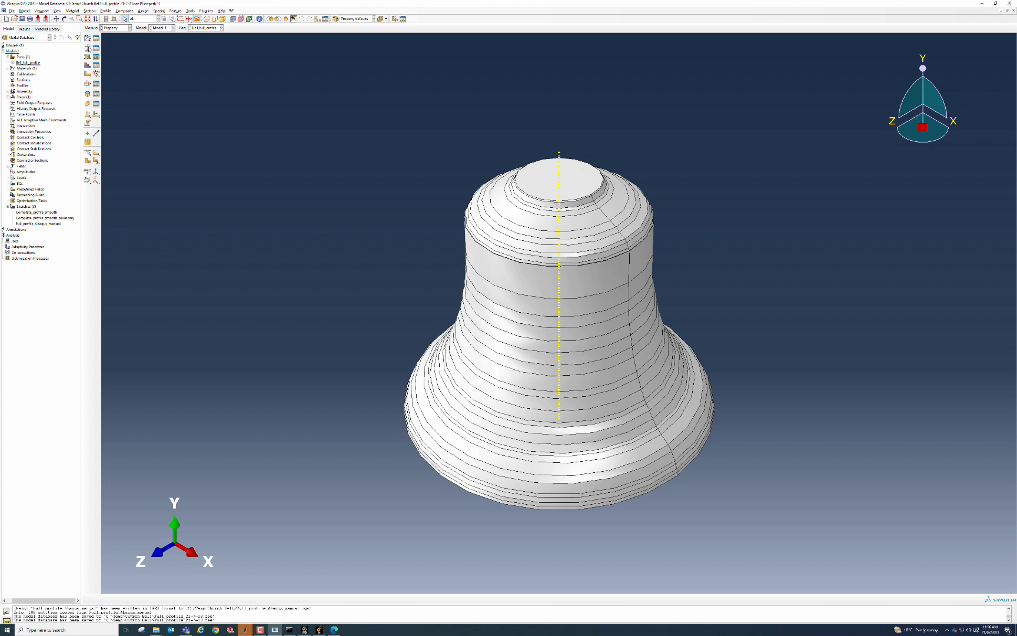
Step: Create a solid, homogeneous section named Bell_section that uses the Bell metal material
{"action": "left_click", "coordinate": [87, 49]}
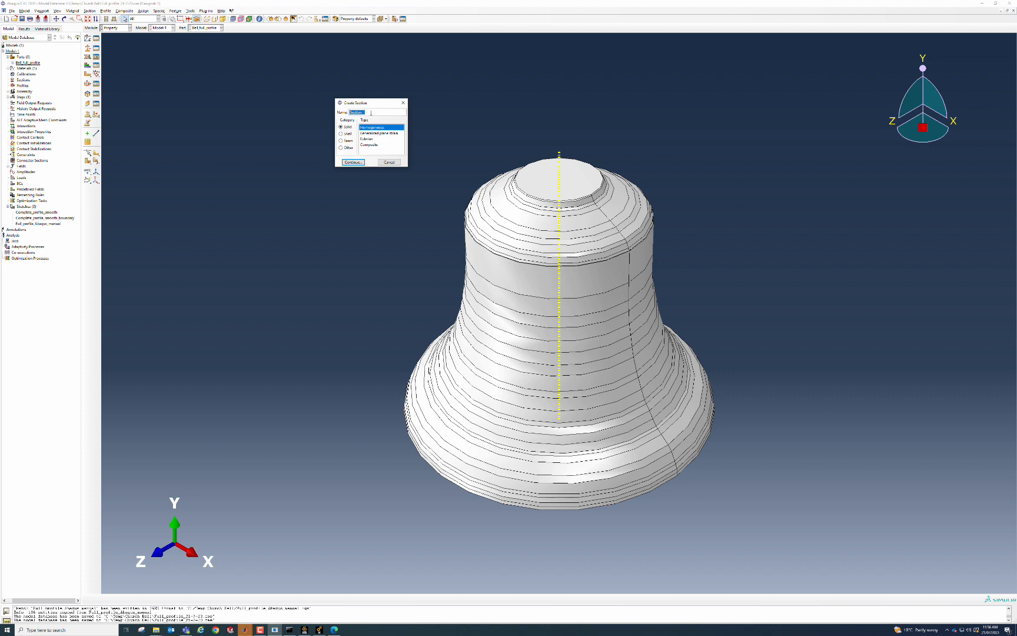
{"action": "type", "text": "Bell_s"}
{"action": "left_click", "coordinate": [353, 163]}
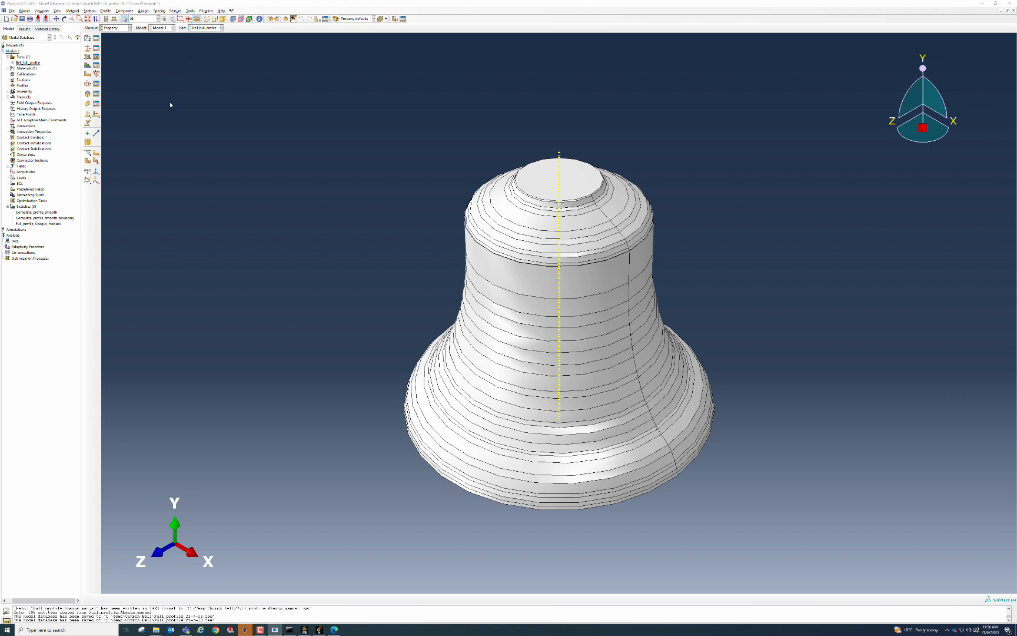
{"action": "left_click_drag", "start_coordinate": [157, 0], "coordinate": [190, 89]}
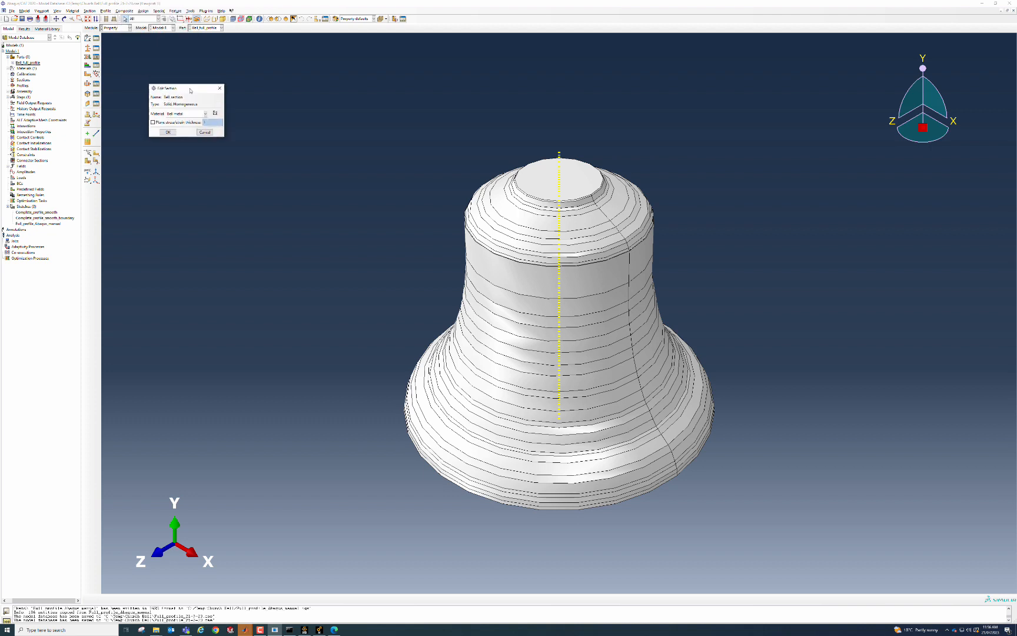
{"action": "left_click", "coordinate": [205, 114]}
{"action": "left_click", "coordinate": [173, 120]}
{"action": "left_click", "coordinate": [167, 132]}
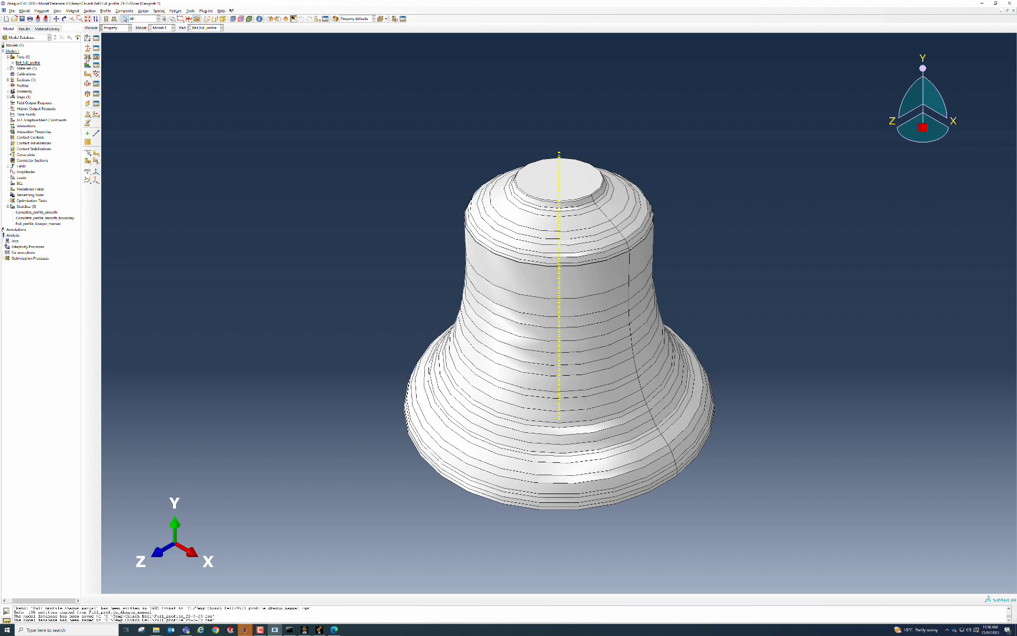
Step: Assign Bell_section to the whole bell part and save the model database
{"action": "left_click", "coordinate": [87, 65]}
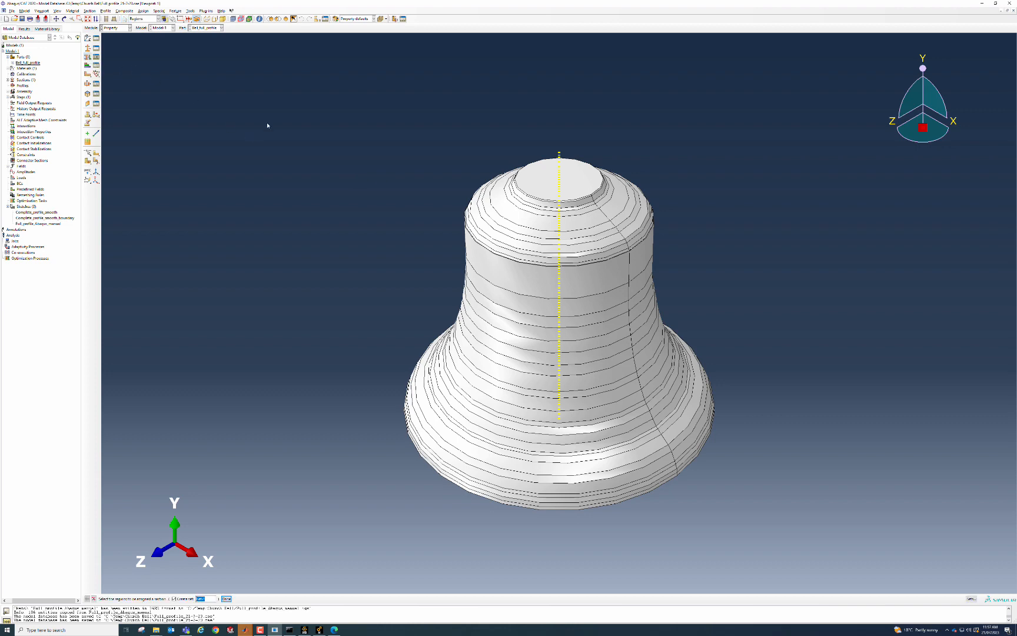
{"action": "left_click", "coordinate": [509, 284]}
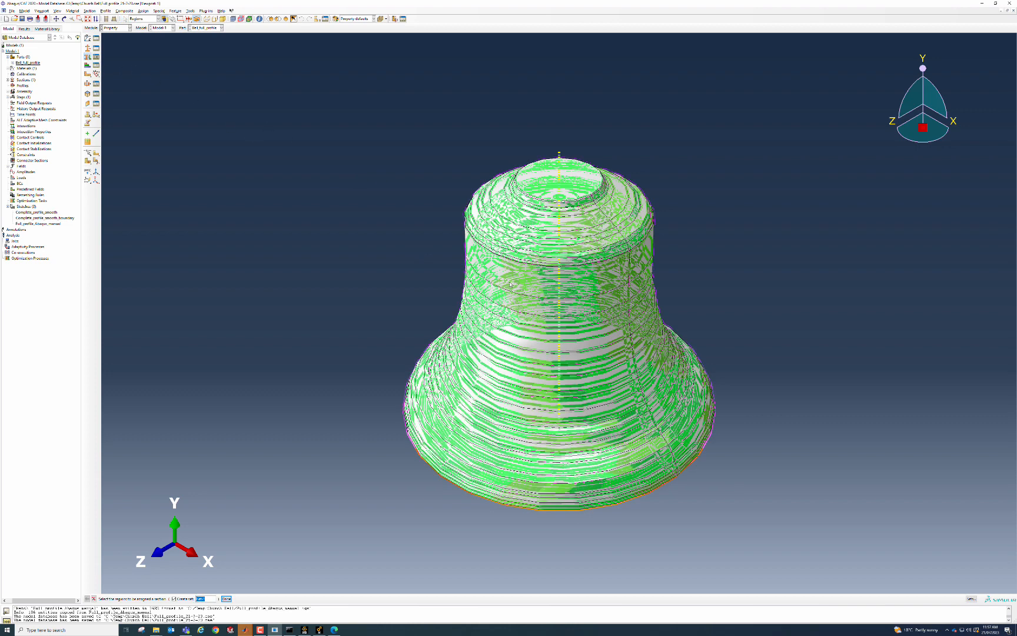
{"action": "left_click", "coordinate": [509, 284]}
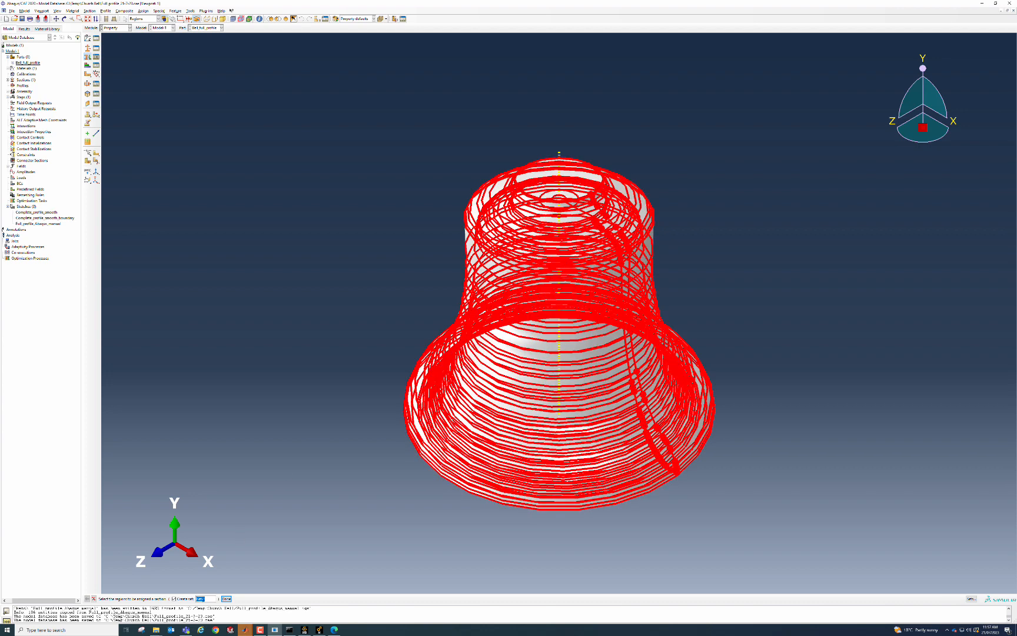
{"action": "left_click", "coordinate": [226, 599]}
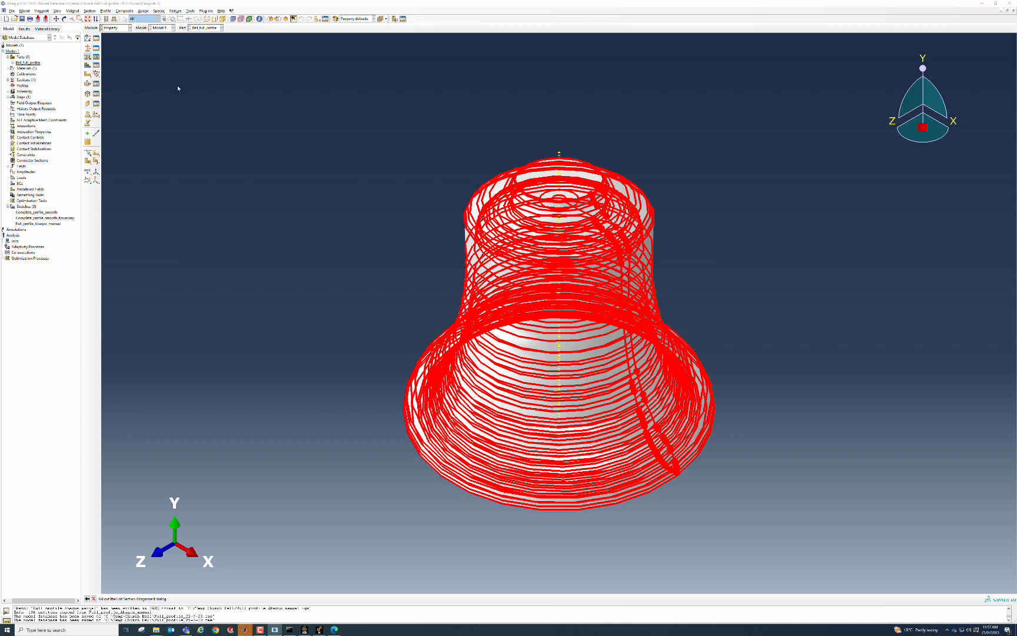
{"action": "left_click_drag", "start_coordinate": [92, 0], "coordinate": [162, 75]}
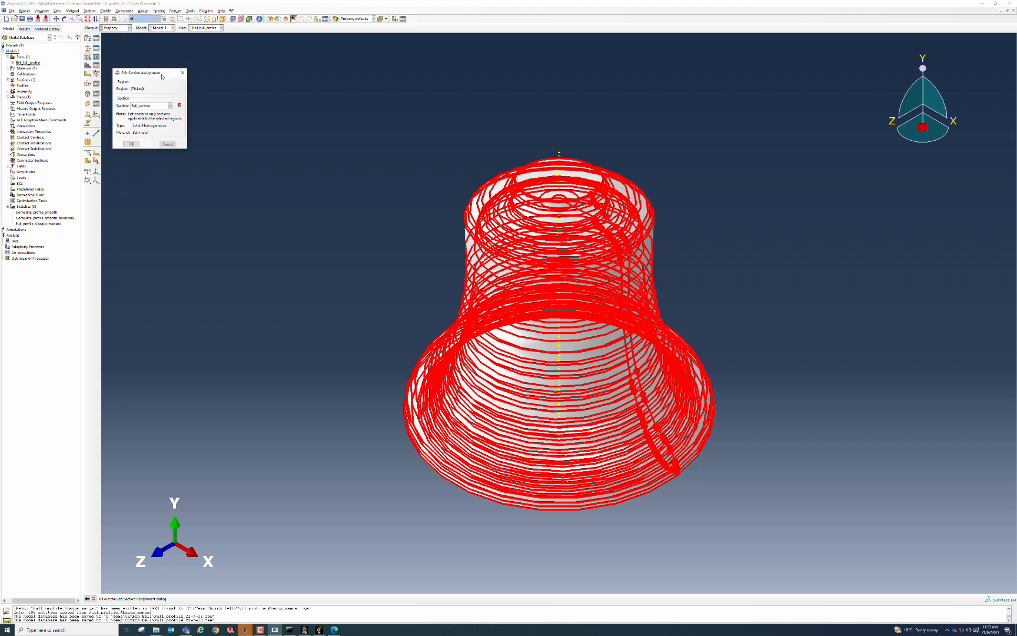
{"action": "left_click", "coordinate": [170, 106]}
{"action": "left_click", "coordinate": [142, 113]}
{"action": "left_click", "coordinate": [131, 143]}
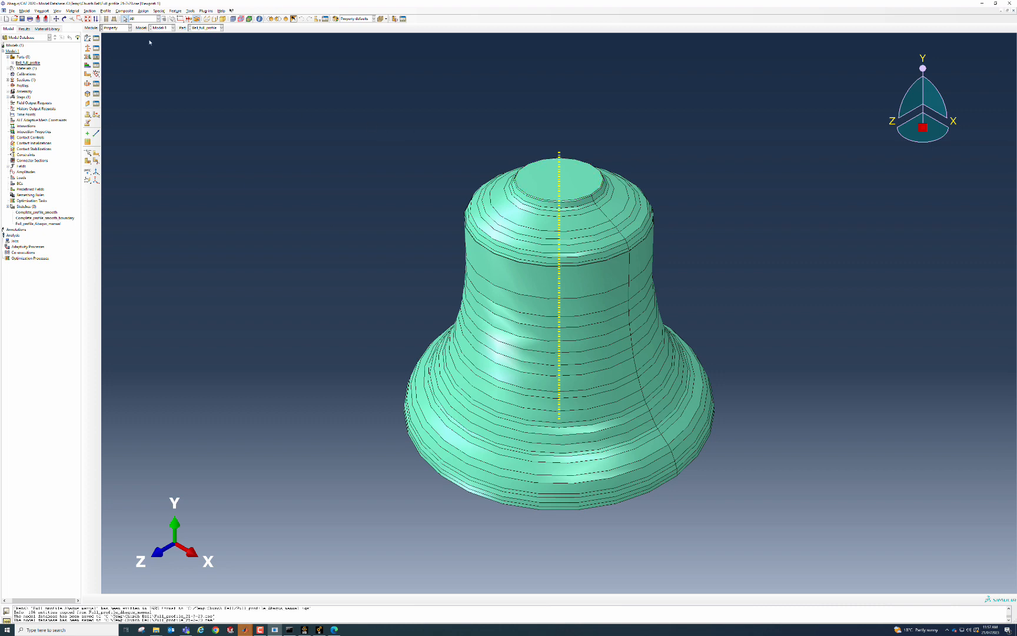
{"action": "left_click", "coordinate": [22, 19]}
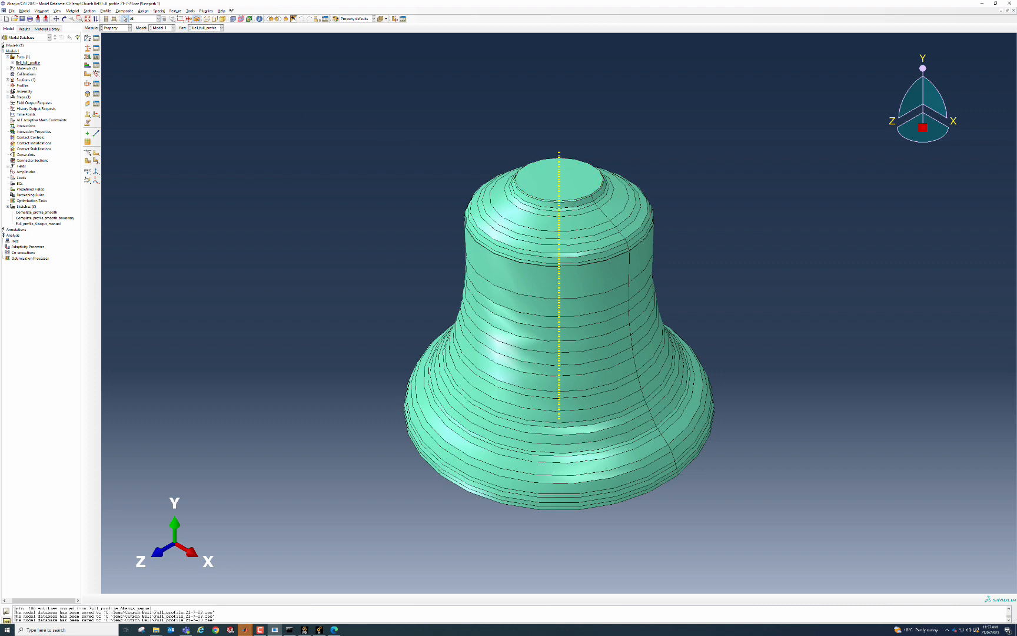
{"action": "key", "text": "F10"}
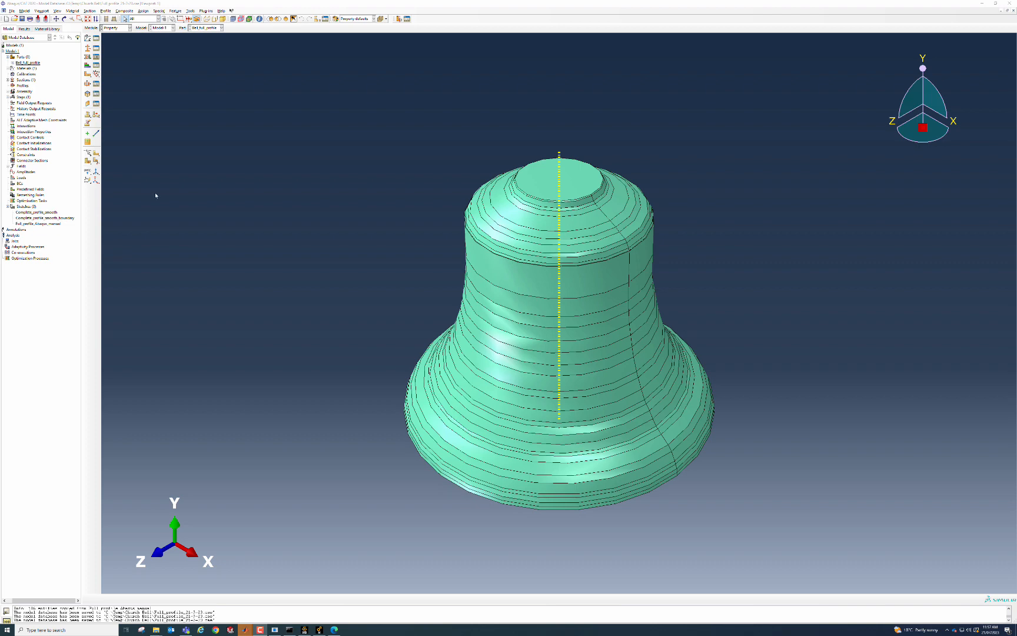
Step: Switch to the Assembly module and create a dependent instance of the Bell_full_profile part
{"action": "left_click", "coordinate": [130, 28]}
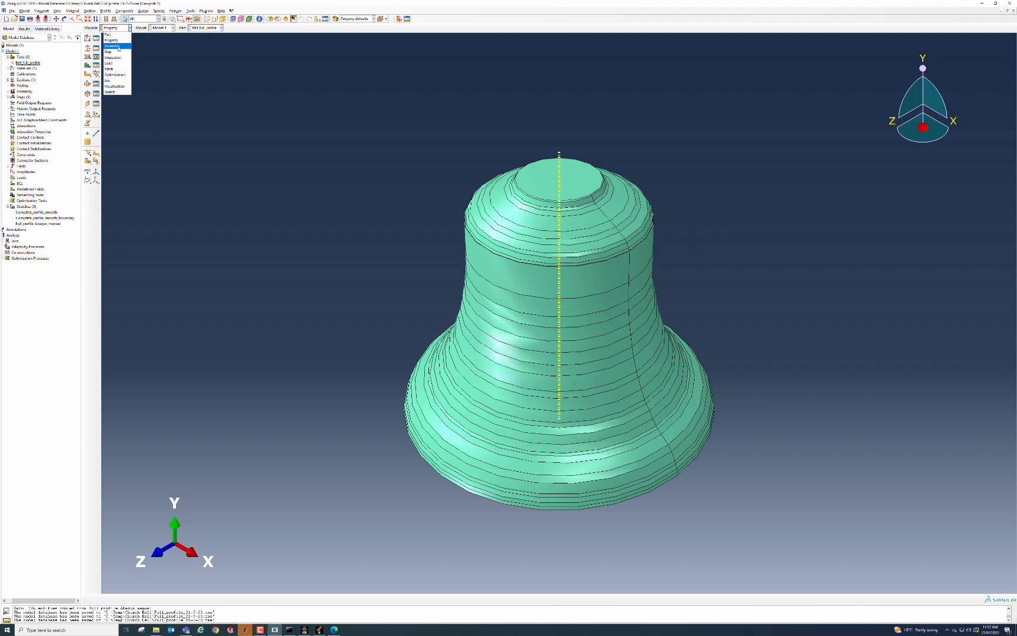
{"action": "left_click", "coordinate": [124, 49]}
{"action": "left_click", "coordinate": [87, 38]}
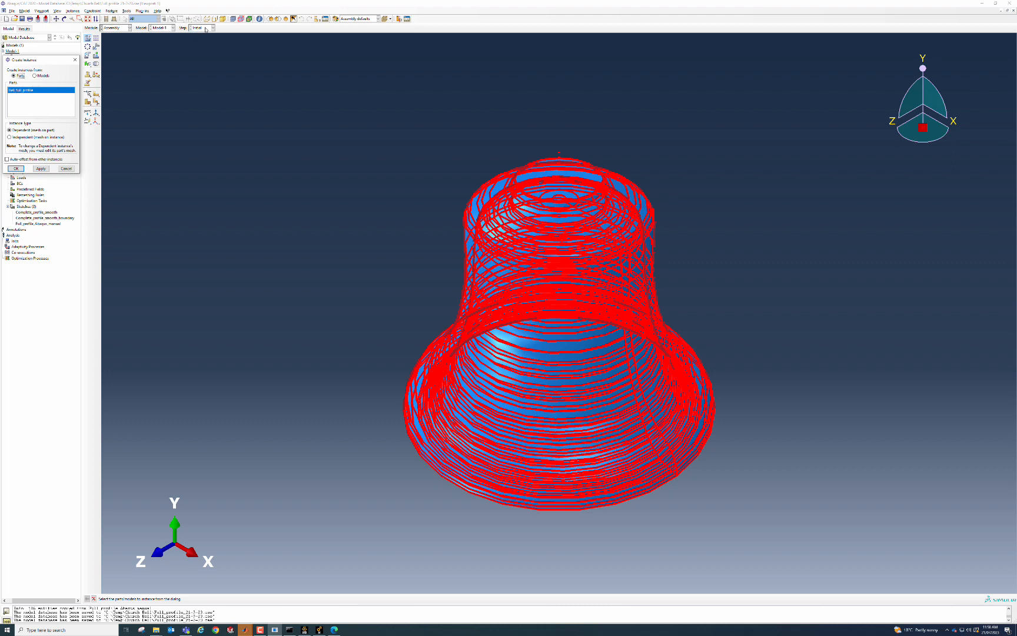
{"action": "left_click", "coordinate": [581, 363]}
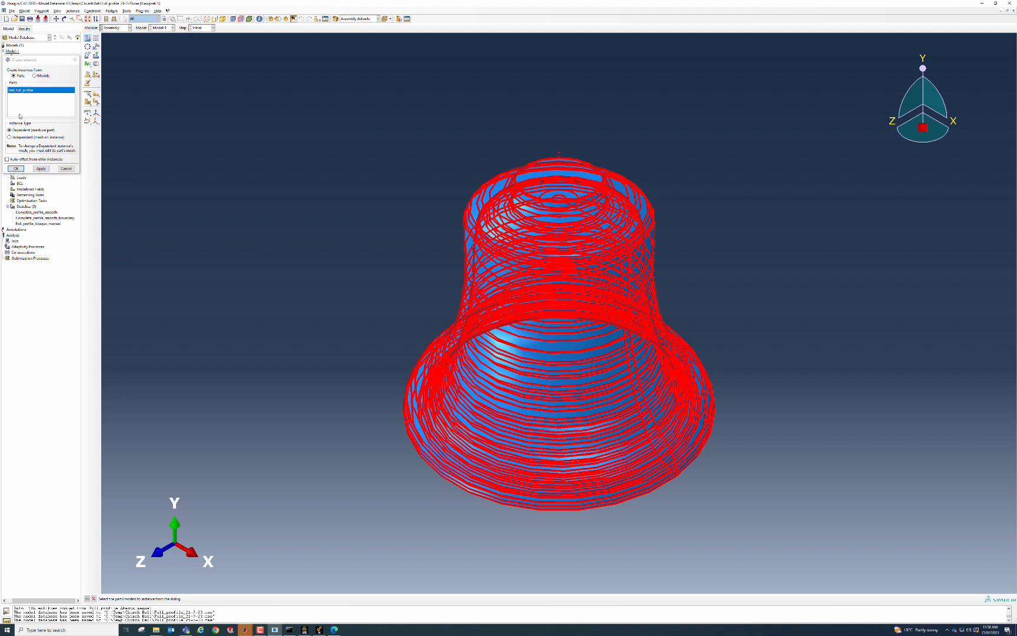
{"action": "left_click", "coordinate": [30, 130]}
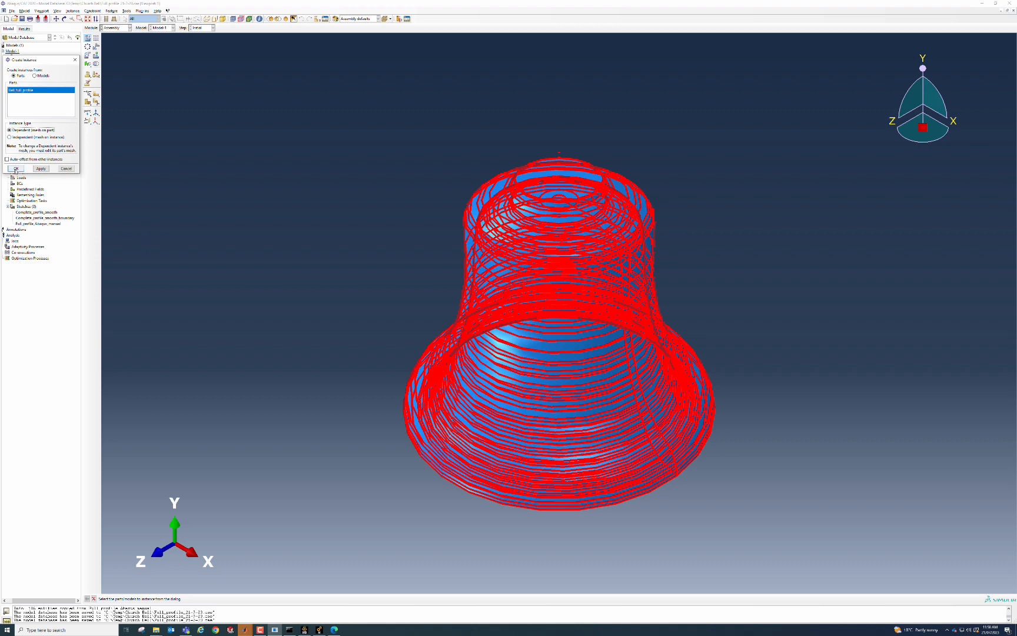
{"action": "left_click", "coordinate": [16, 169]}
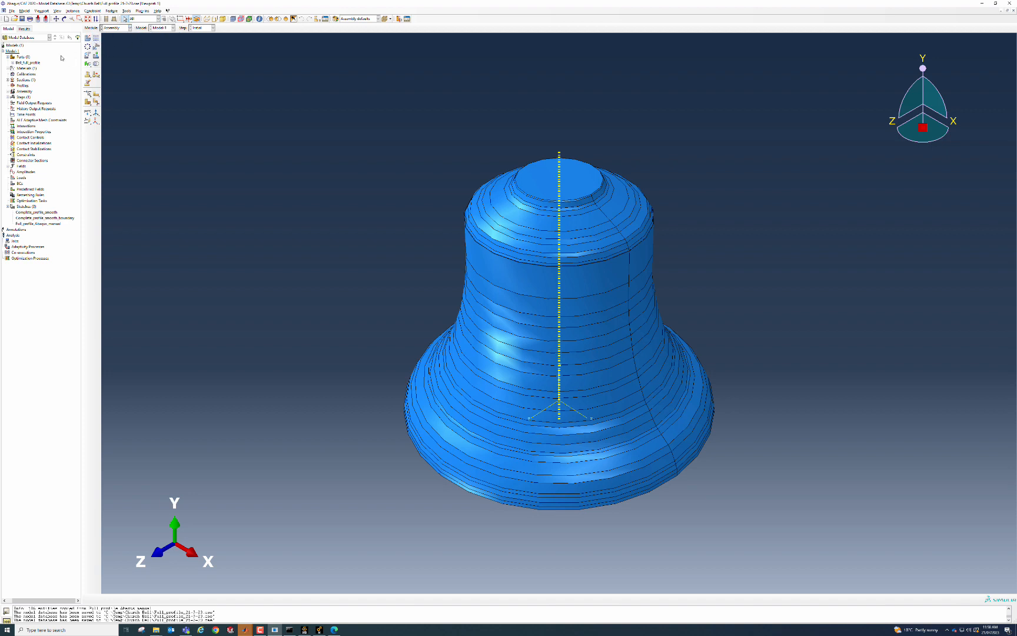
{"action": "left_click", "coordinate": [12, 51]}
{"action": "left_click", "coordinate": [91, 41]}
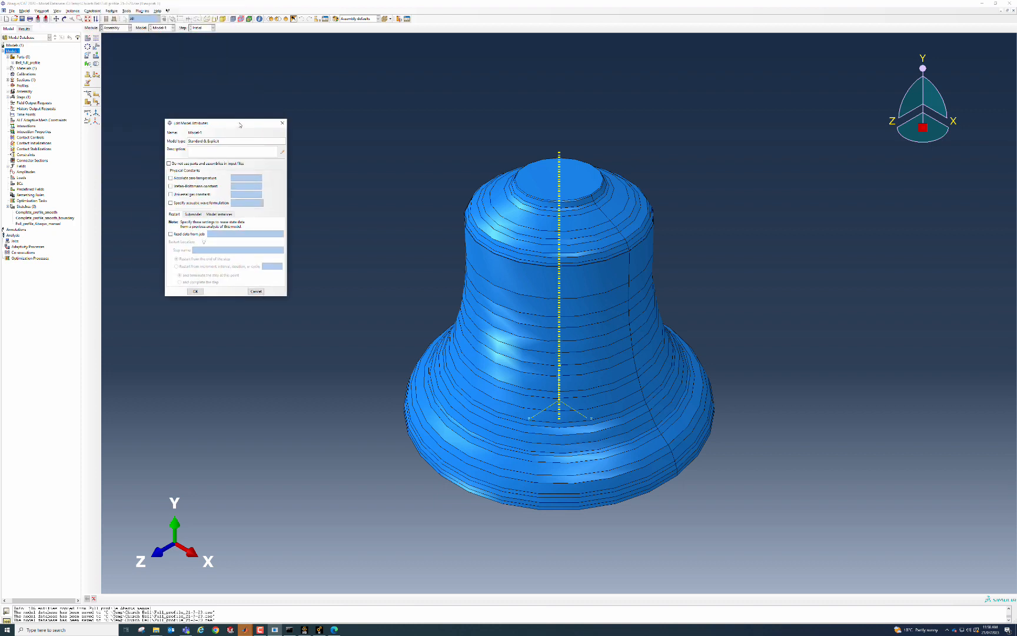
{"action": "left_click", "coordinate": [191, 289]}
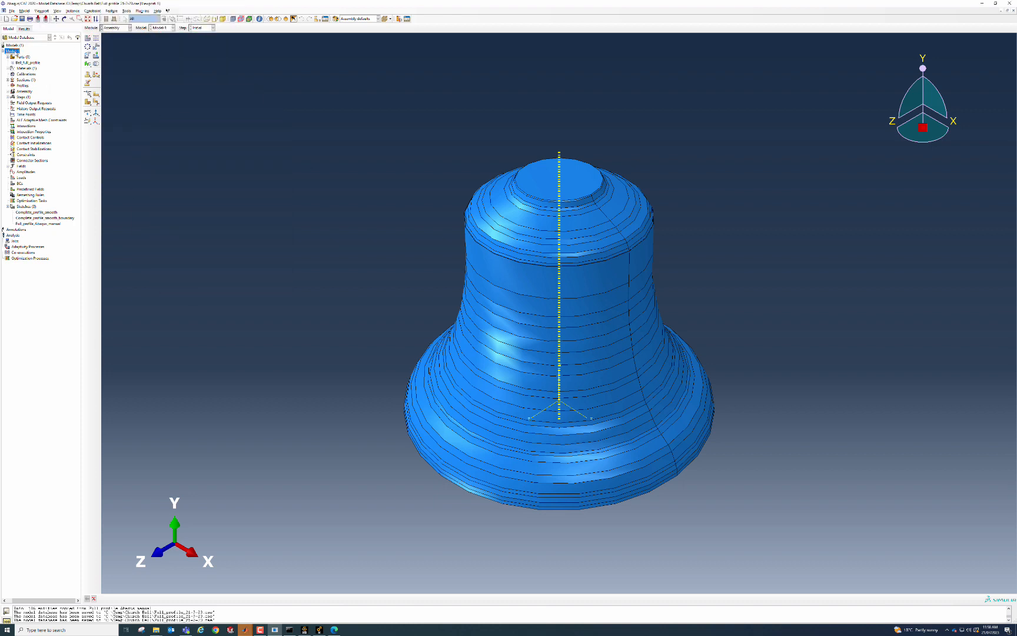
Step: Rename the model Bell_full_profile and save the model database
{"action": "right_click", "coordinate": [16, 53]}
{"action": "left_click", "coordinate": [62, 77]}
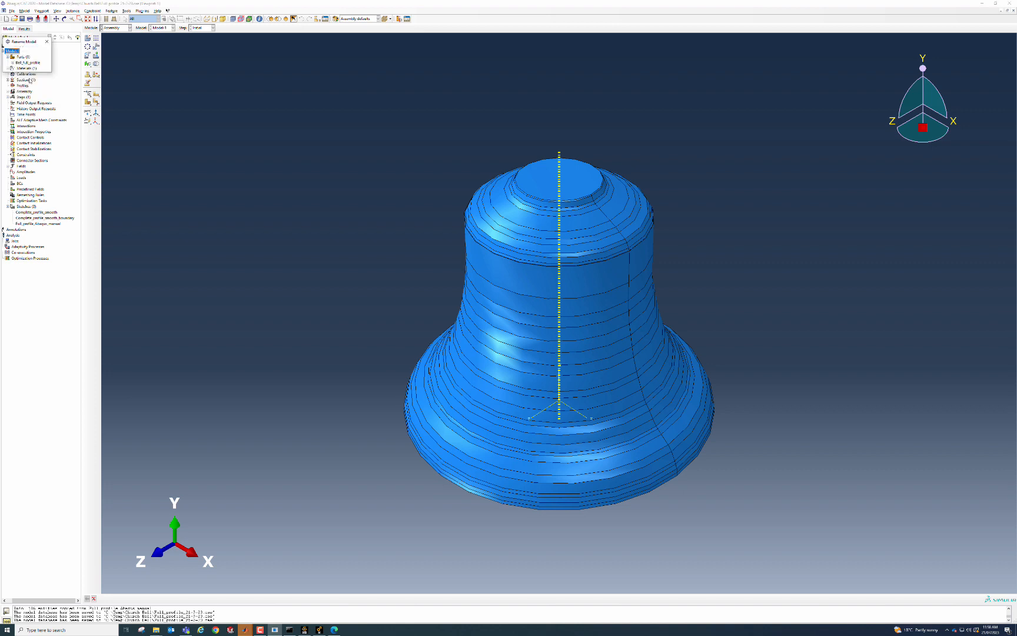
{"action": "type", "text": "Bell_full_profile"}
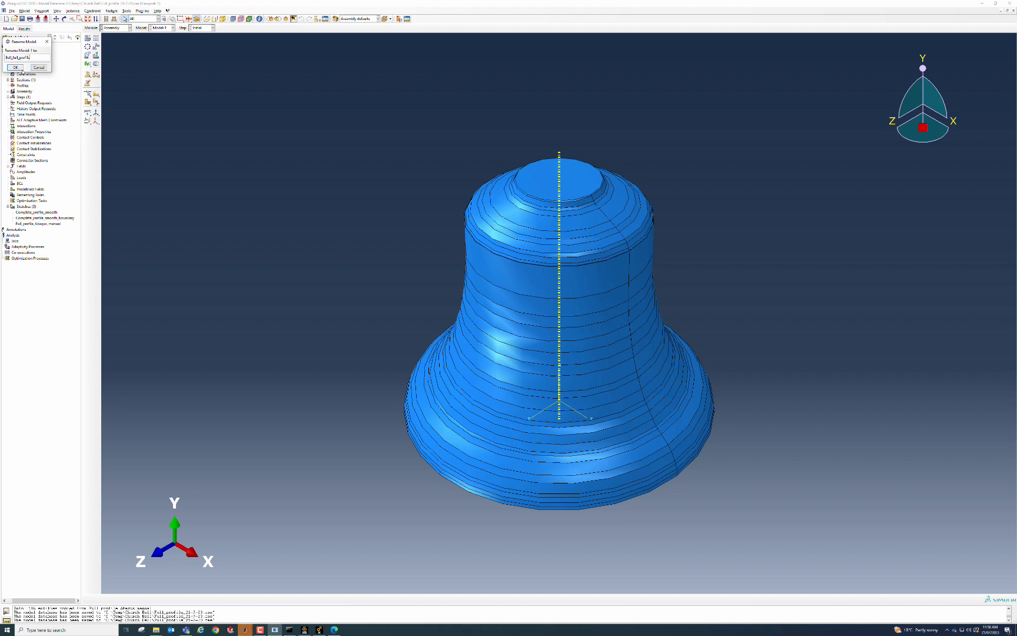
{"action": "left_click", "coordinate": [17, 68]}
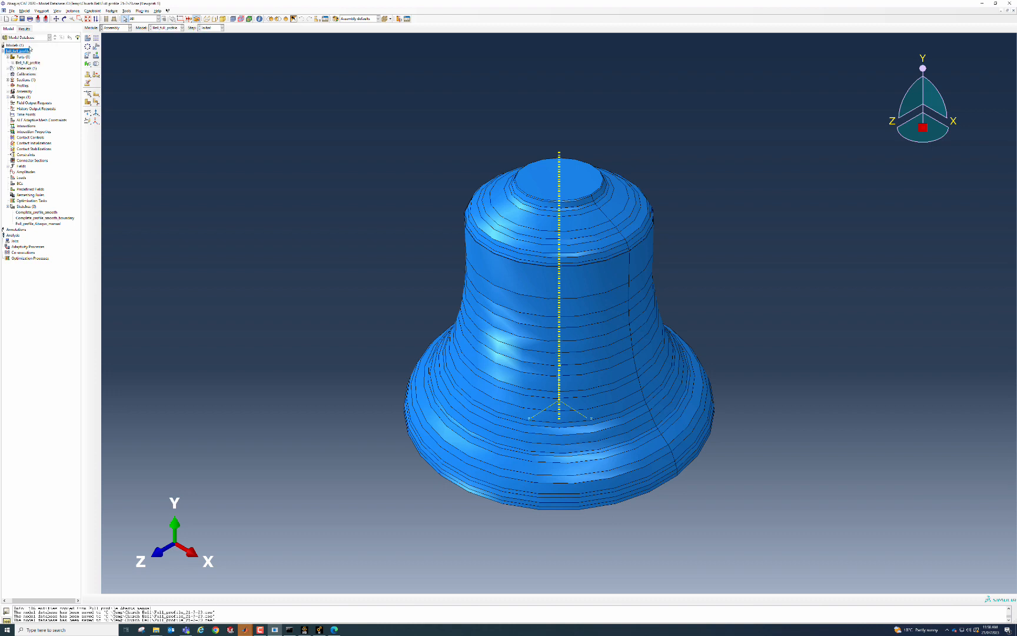
{"action": "left_click", "coordinate": [22, 19]}
Step: Switch to the Step module and create a linear perturbation Frequency step named Modal after the initial step
{"action": "left_click", "coordinate": [118, 27]}
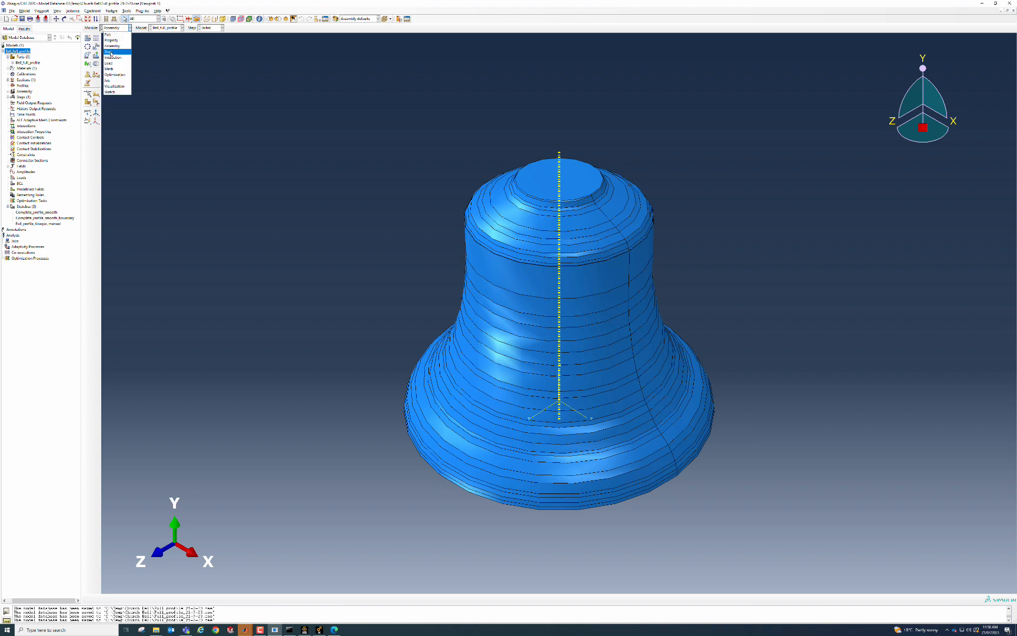
{"action": "left_click", "coordinate": [110, 52]}
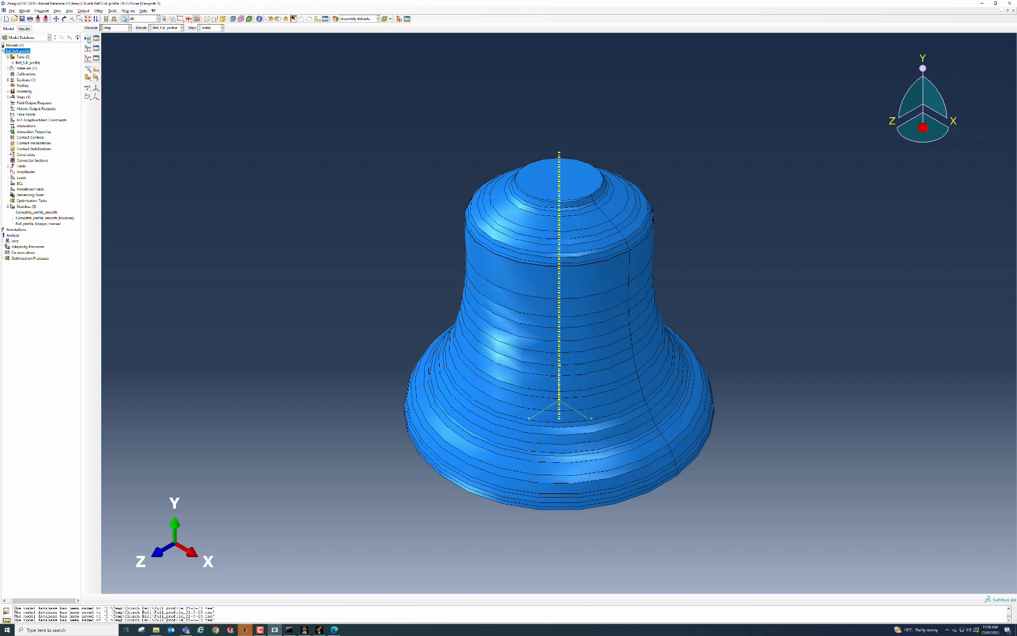
{"action": "left_click", "coordinate": [88, 39]}
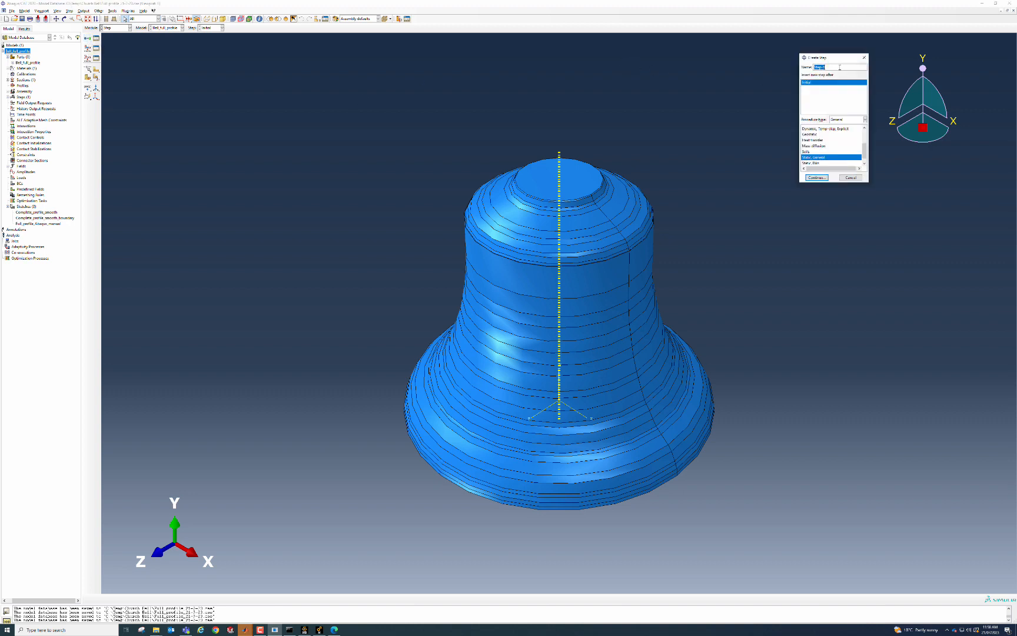
{"action": "type", "text": "Modal"}
{"action": "left_click", "coordinate": [849, 118]}
{"action": "left_click", "coordinate": [846, 132]}
{"action": "left_click", "coordinate": [813, 133]}
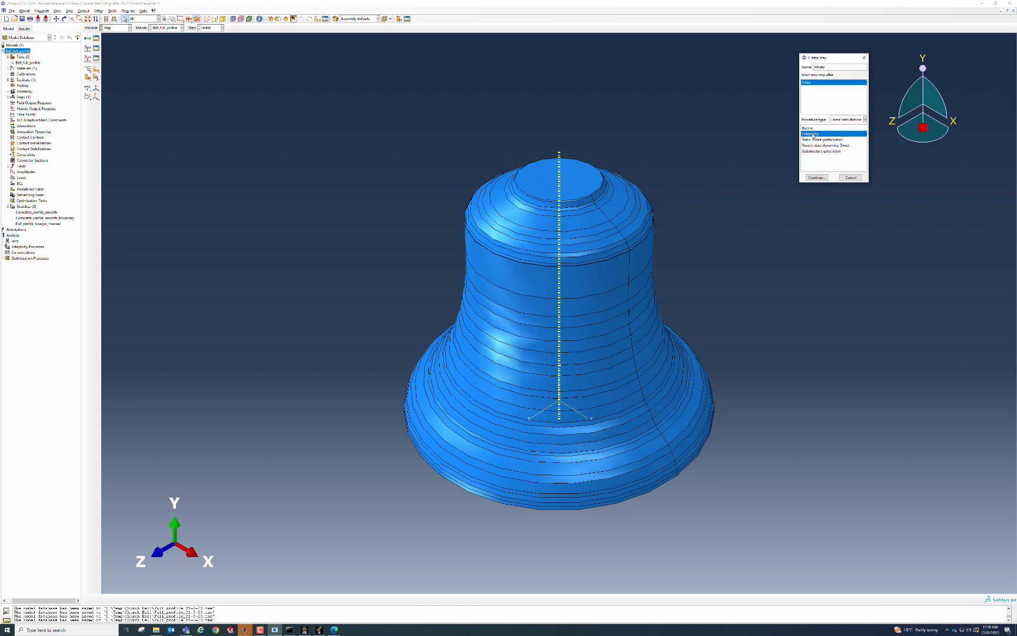
{"action": "left_click", "coordinate": [816, 178]}
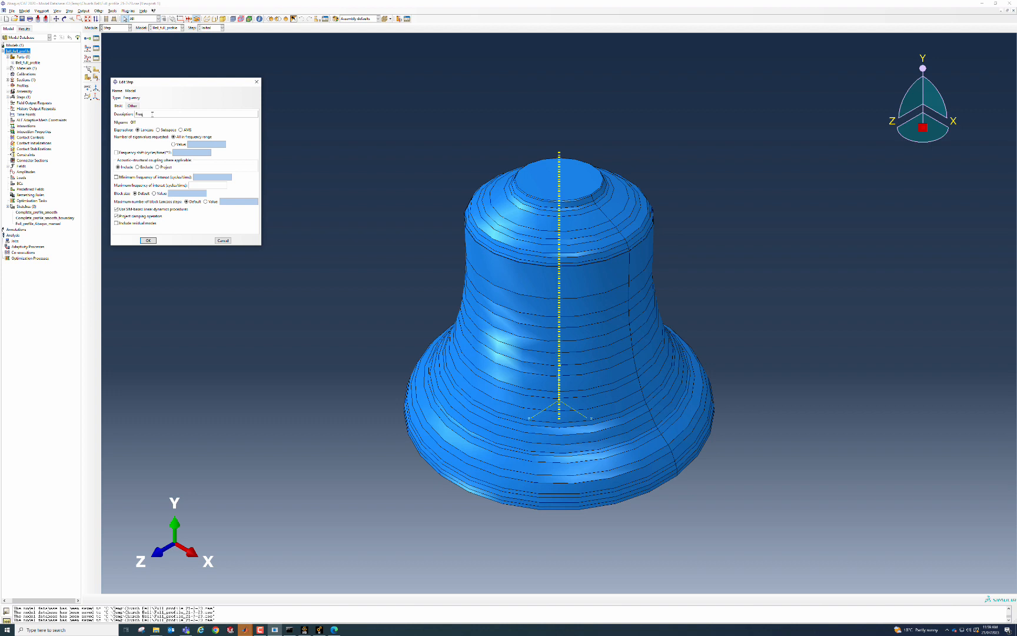
Step: Describe the Modal step as a frequency step, set its maximum frequency of interest, and finish the step definition
{"action": "type", "text": "ency"}
{"action": "type", "text": "000"}
{"action": "left_click", "coordinate": [148, 240]}
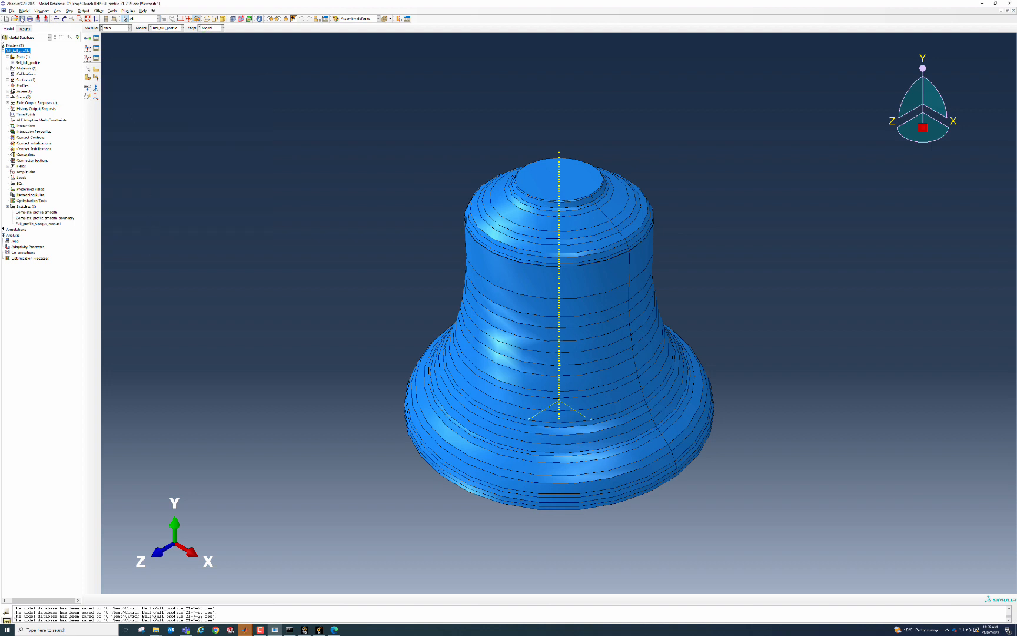
Step: Switch to the Load module and start a mechanical Symmetry/Antisymmetry/Encastre boundary condition named Fixed in the Modal step
{"action": "left_click", "coordinate": [130, 28]}
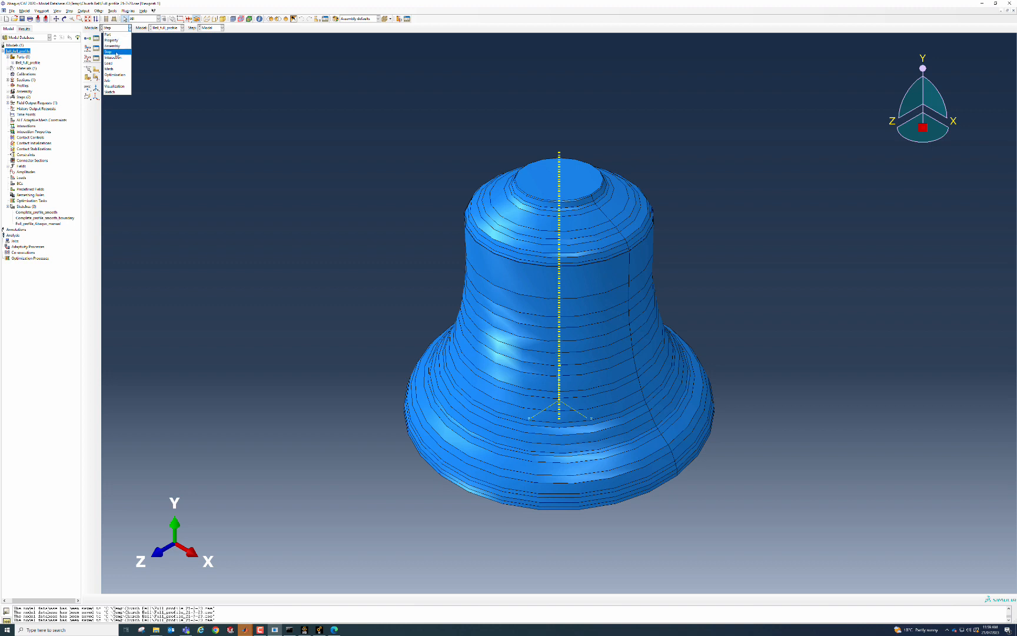
{"action": "left_click", "coordinate": [111, 62]}
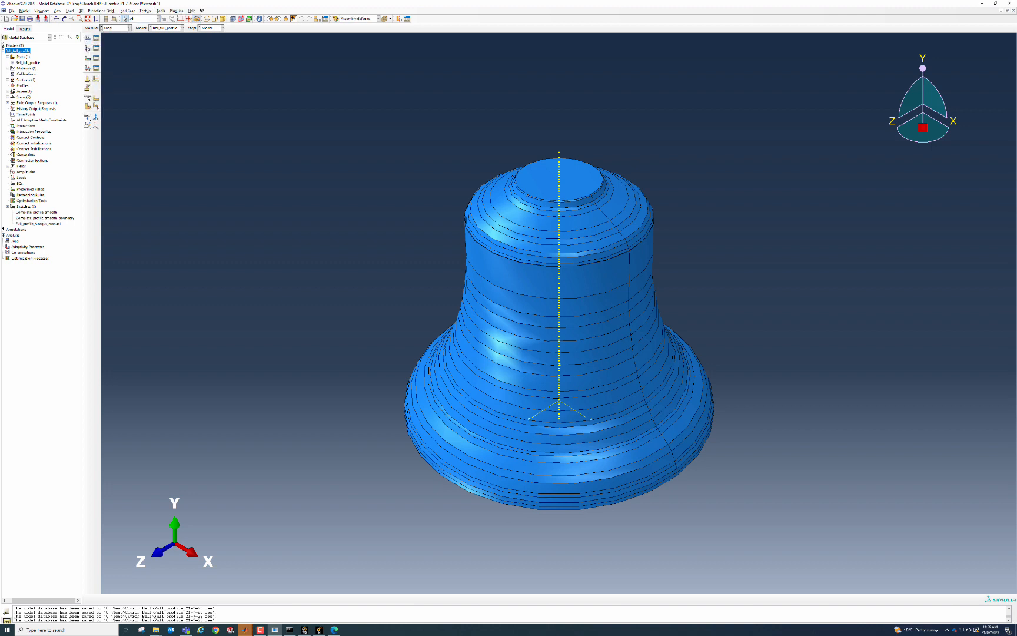
{"action": "left_click", "coordinate": [87, 48]}
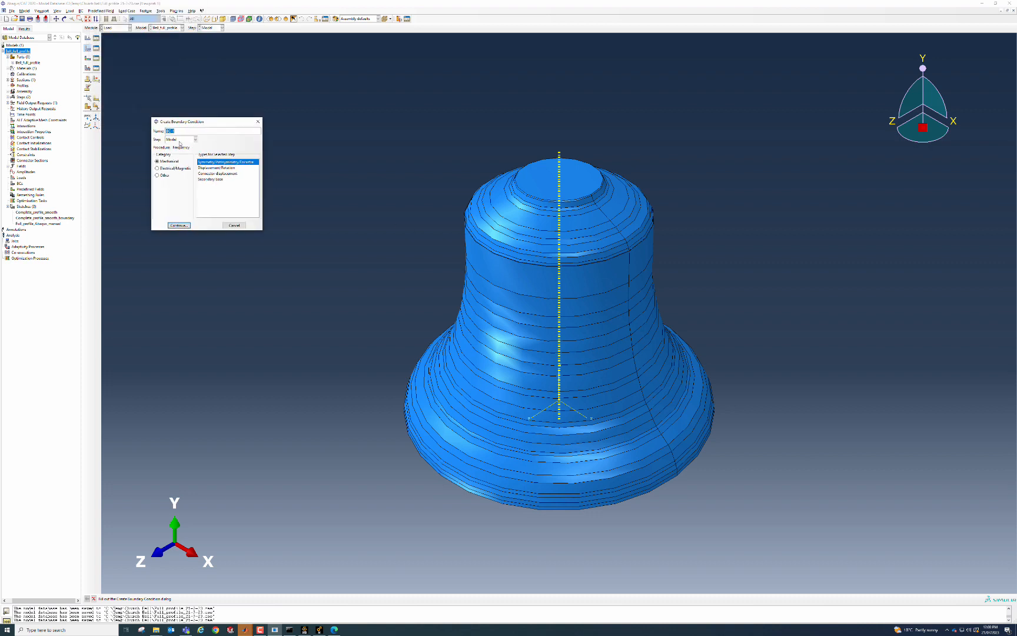
{"action": "type", "text": "Fixed"}
{"action": "left_click", "coordinate": [179, 225]}
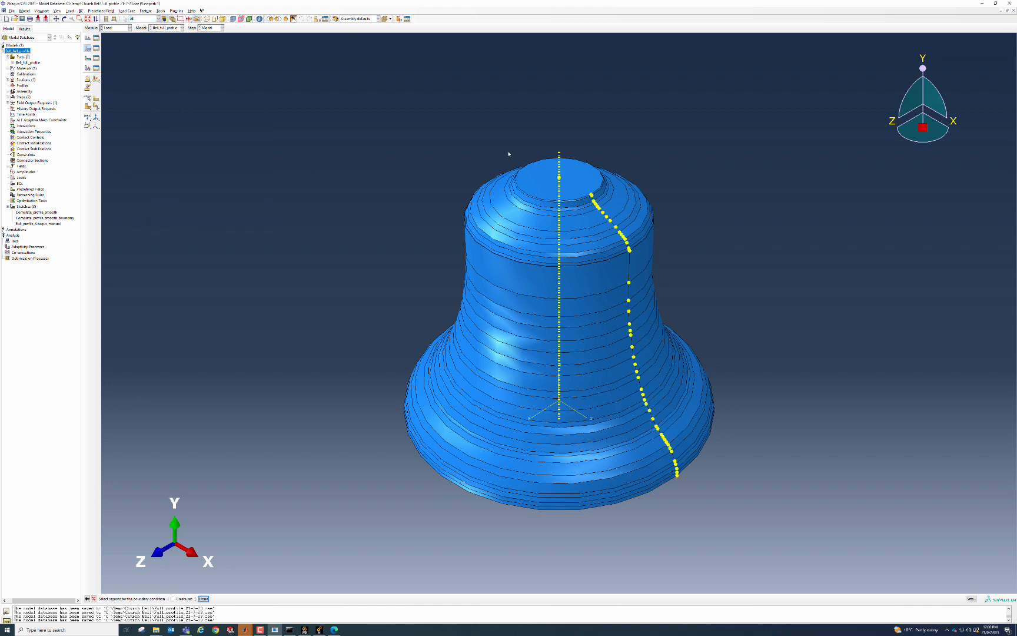
Step: Apply the Fixed boundary condition to the centre point of the bell's top face and finish its definition
{"action": "left_click", "coordinate": [544, 178]}
{"action": "left_click", "coordinate": [600, 180]}
{"action": "left_click", "coordinate": [203, 598]}
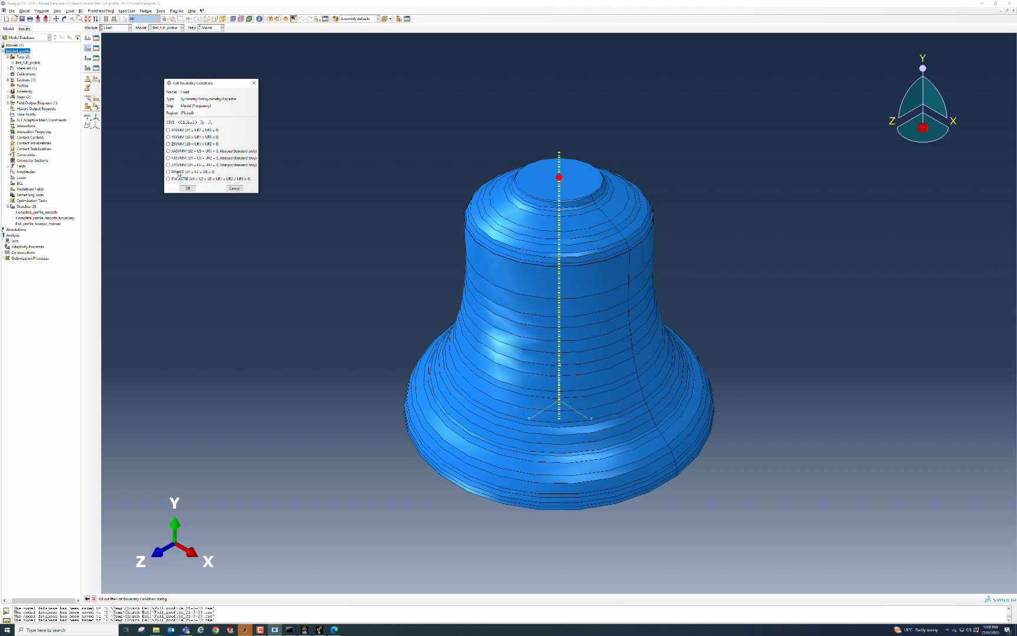
{"action": "left_click", "coordinate": [188, 188]}
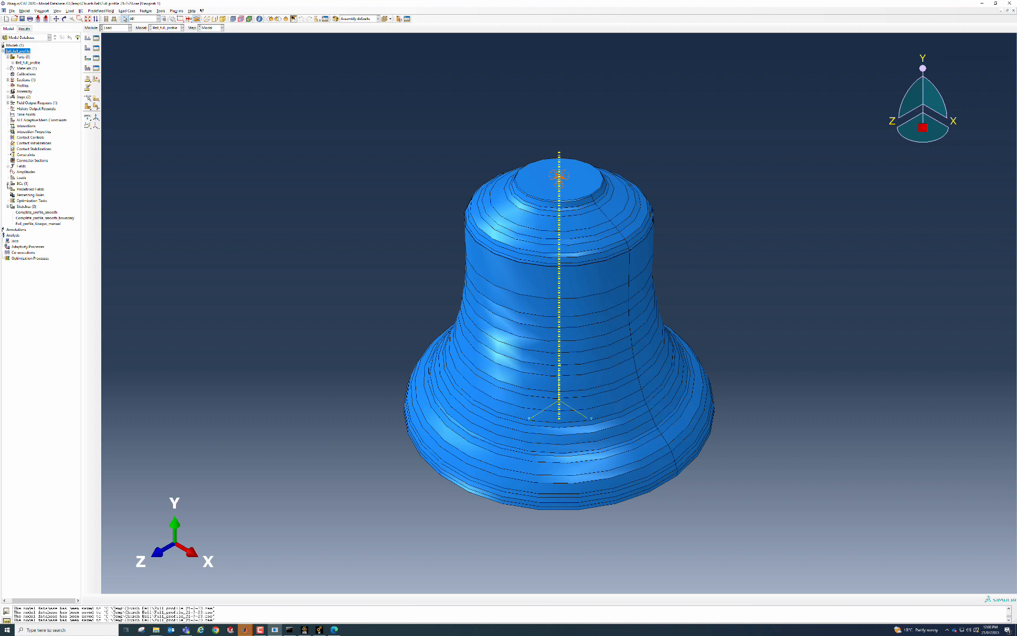
Step: Open the boundary condition manager and suppress the Fixed boundary condition
{"action": "left_click", "coordinate": [7, 183]}
{"action": "left_click", "coordinate": [21, 188]}
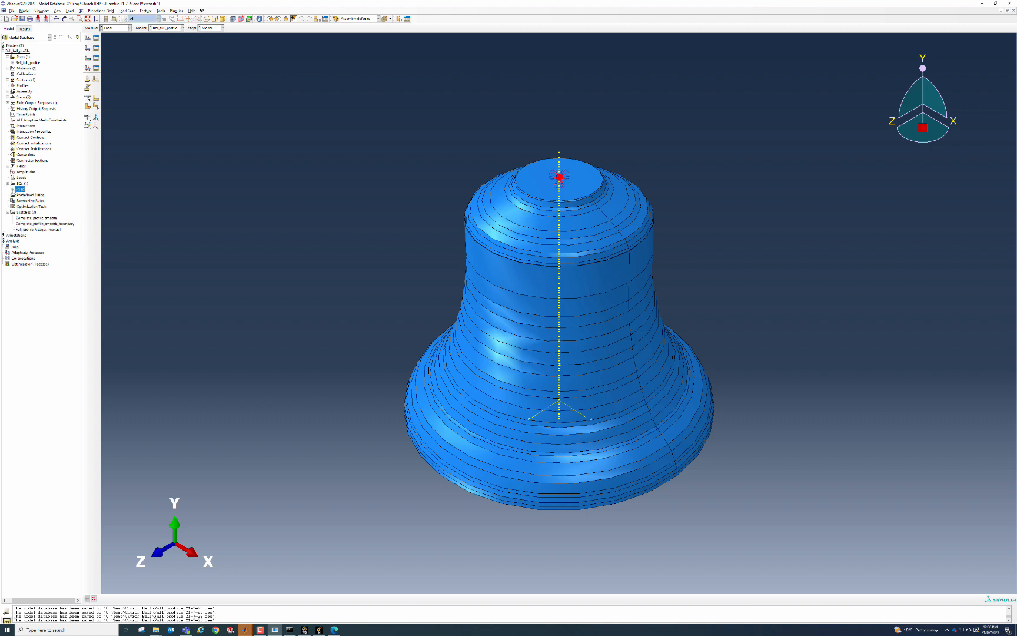
{"action": "left_click", "coordinate": [12, 189]}
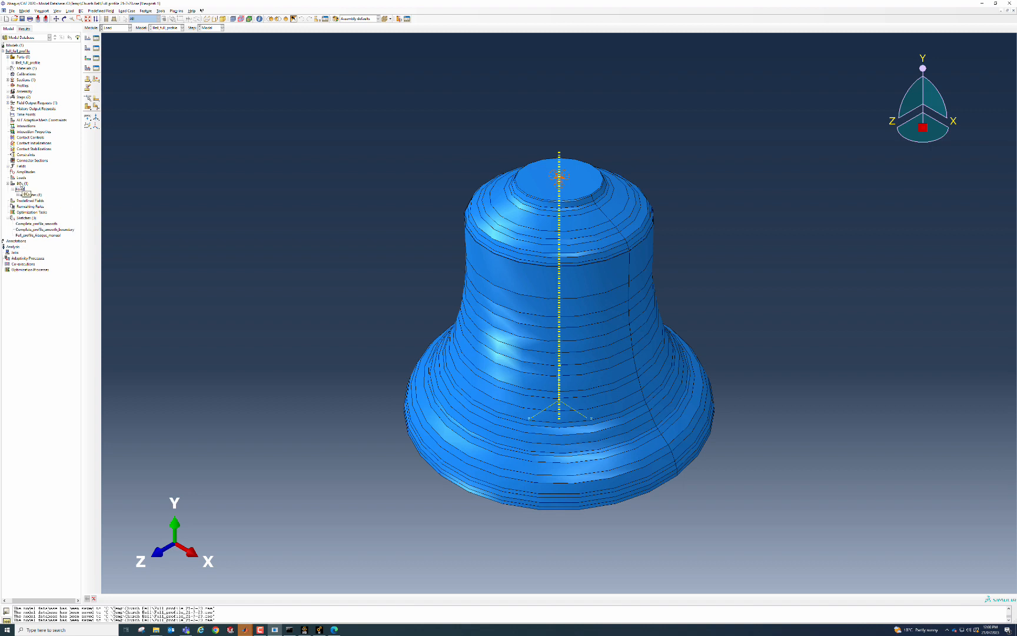
{"action": "right_click", "coordinate": [21, 184]}
{"action": "left_click", "coordinate": [38, 193]}
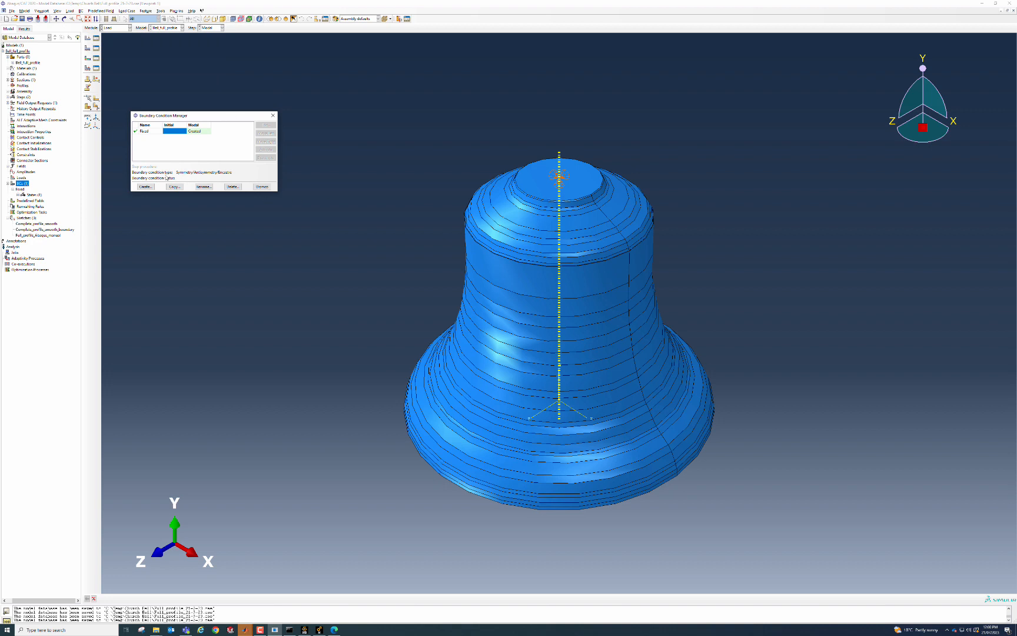
{"action": "left_click", "coordinate": [135, 131]}
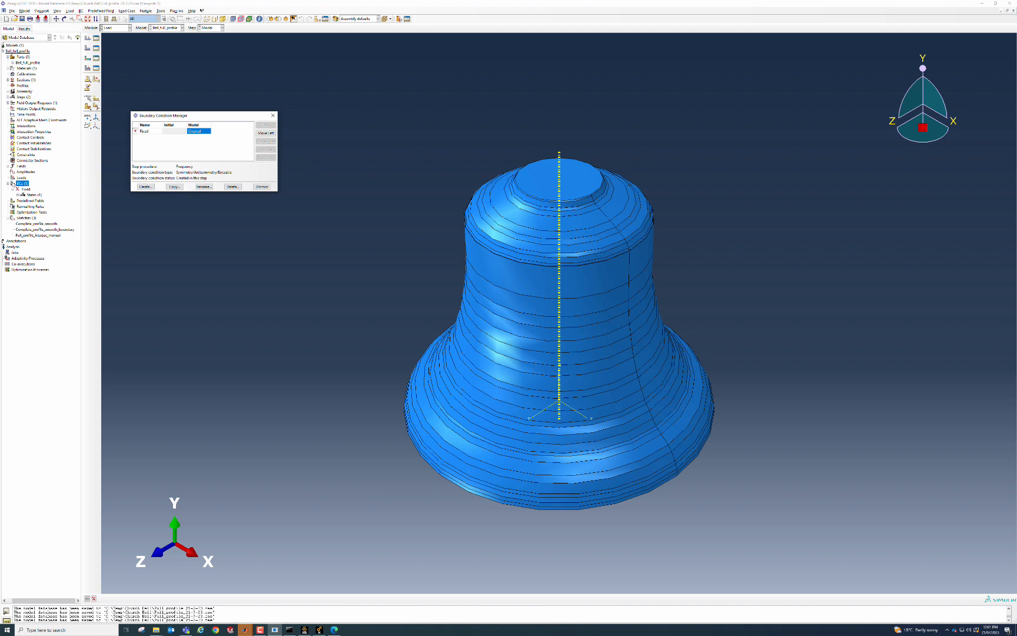
{"action": "left_click", "coordinate": [260, 187]}
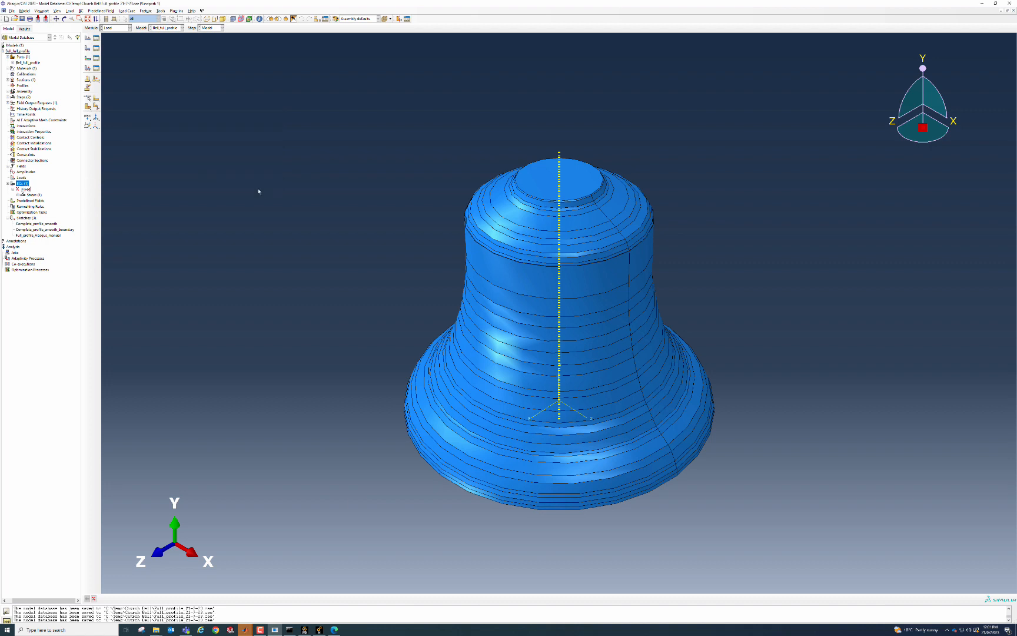
Step: Switch to the Mesh module and make the Bell_full_profile part the meshing object instead of the assembly
{"action": "left_click", "coordinate": [119, 28]}
{"action": "left_click", "coordinate": [111, 71]}
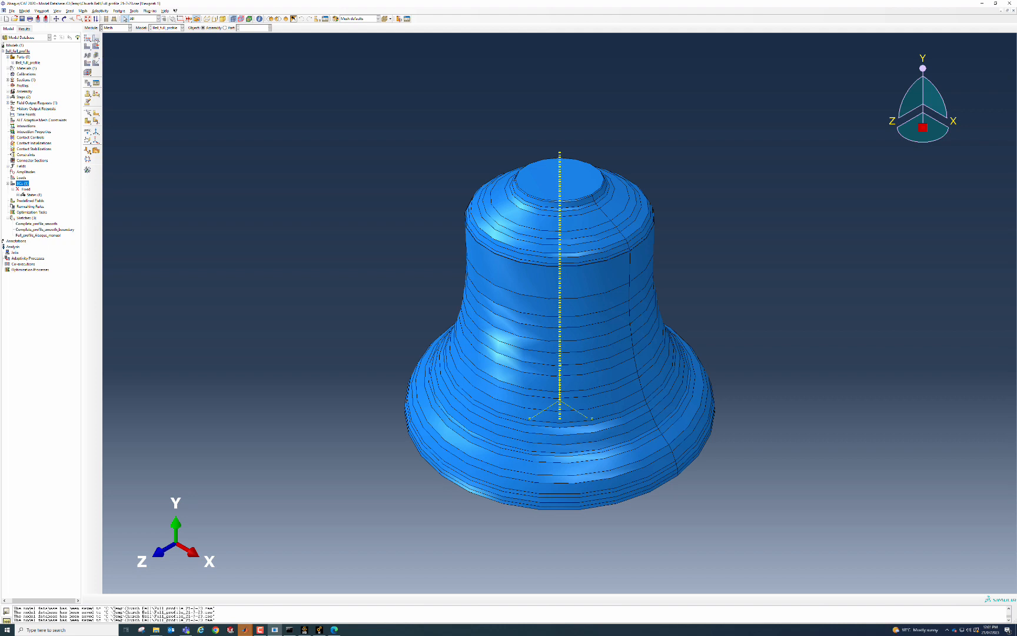
{"action": "left_click", "coordinate": [95, 45]}
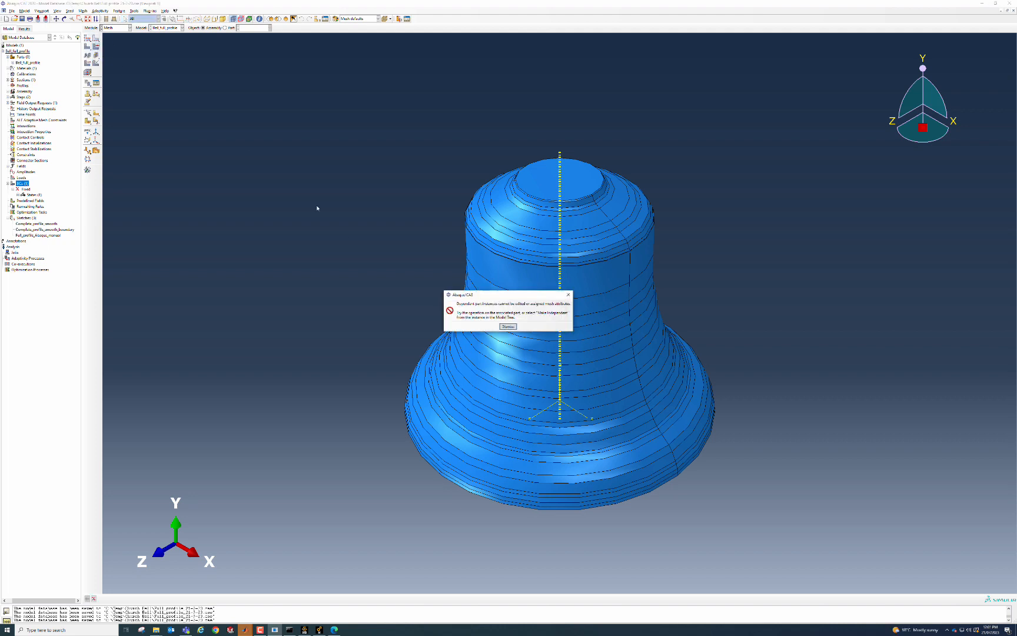
{"action": "left_click", "coordinate": [508, 326]}
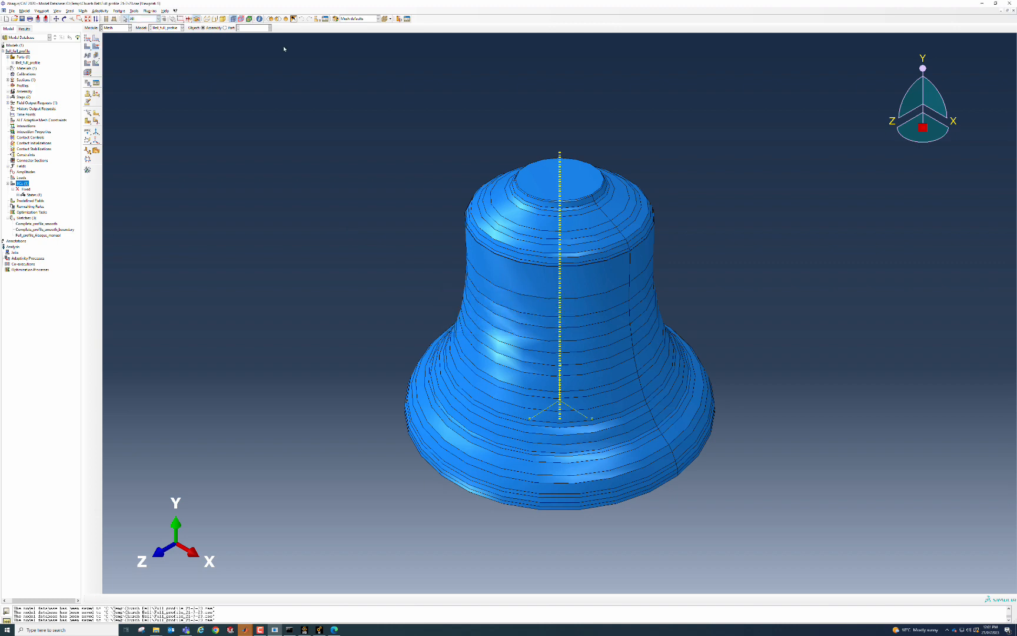
{"action": "left_click", "coordinate": [225, 27]}
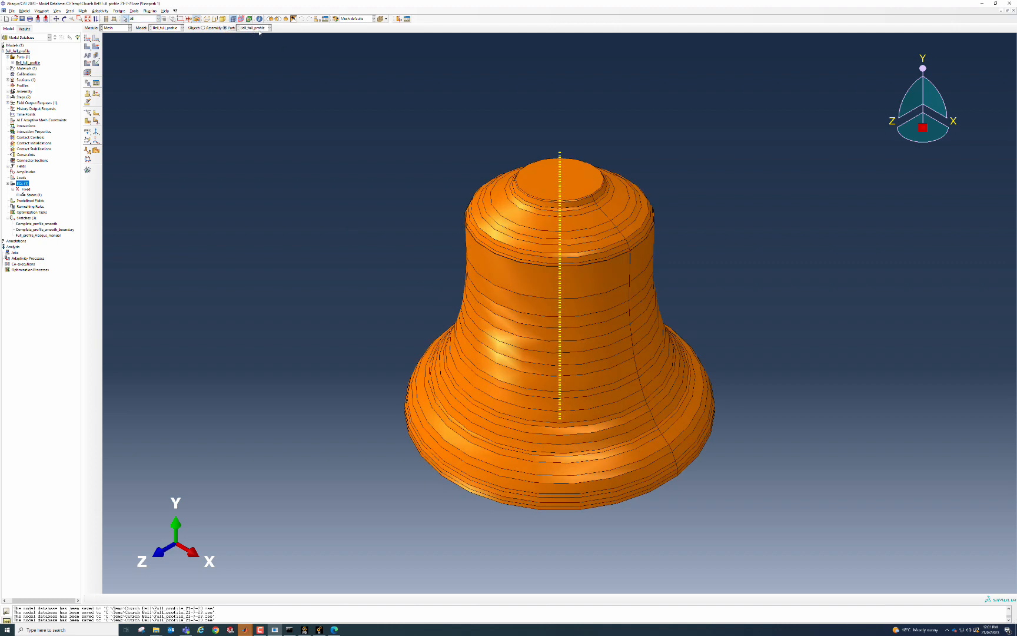
Step: Set the part's mesh controls to tetrahedral elements with the free technique and the default algorithm
{"action": "left_click", "coordinate": [96, 45]}
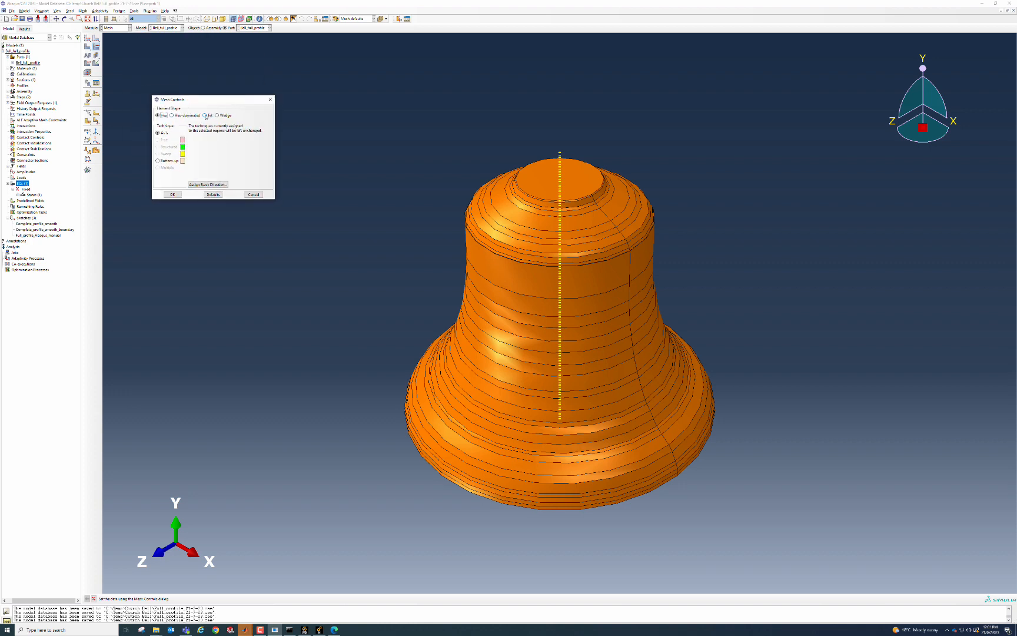
{"action": "left_click", "coordinate": [204, 115]}
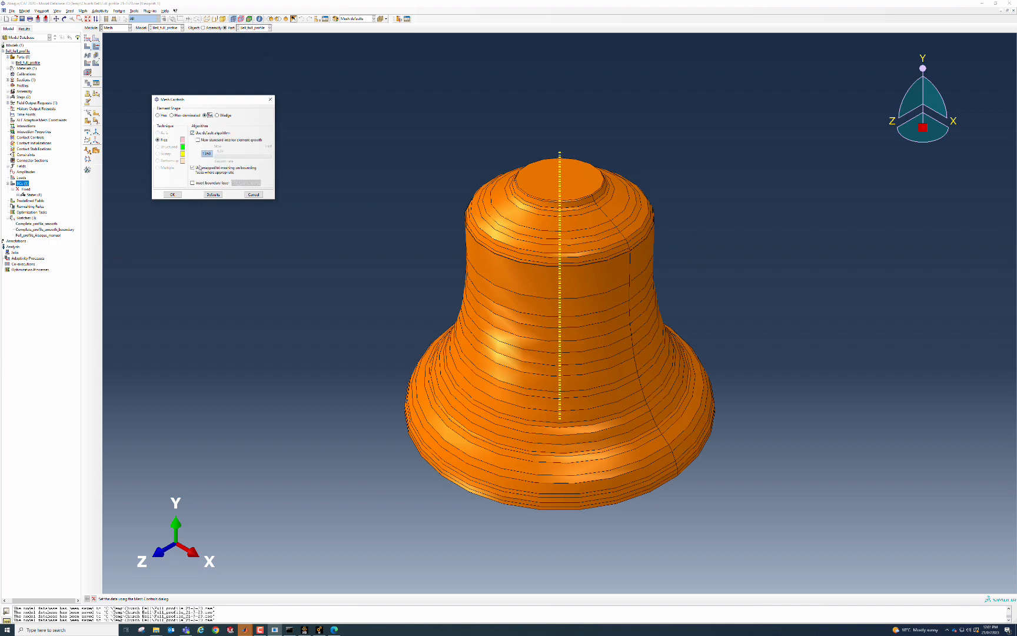
{"action": "left_click", "coordinate": [171, 194]}
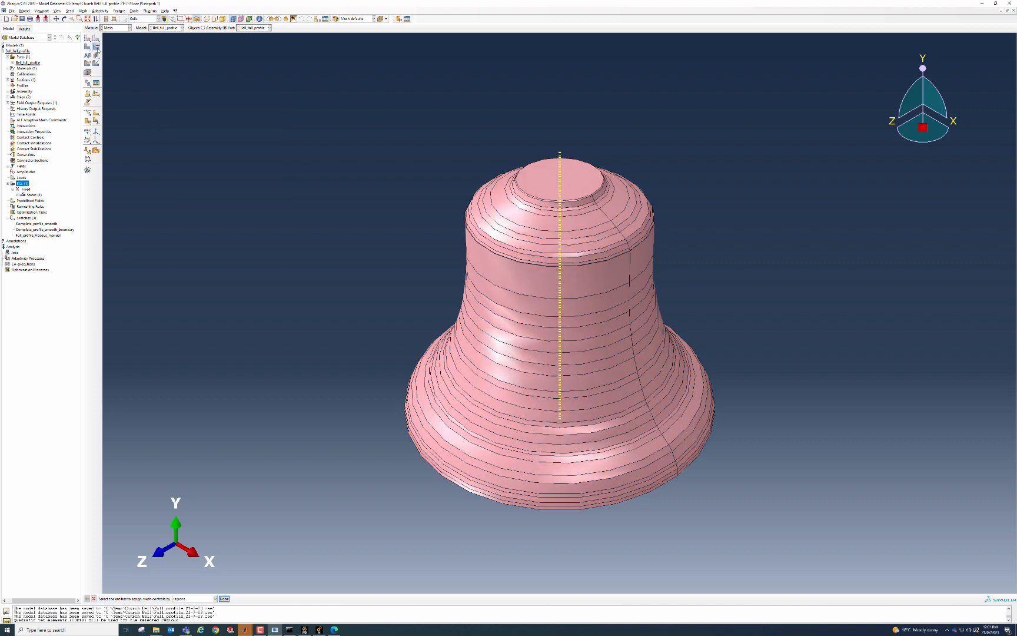
Step: Assign the bell a Standard, quadratic 3D Stress element type, C3D10 tetrahedra, with default element controls
{"action": "left_click", "coordinate": [87, 62]}
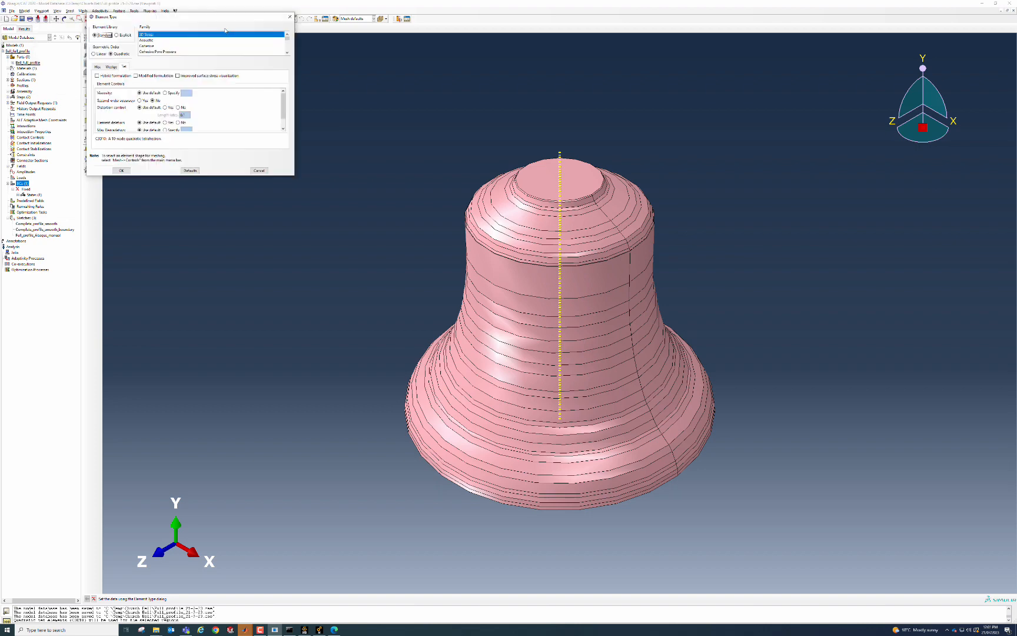
{"action": "left_click_drag", "start_coordinate": [215, 17], "coordinate": [276, 115]}
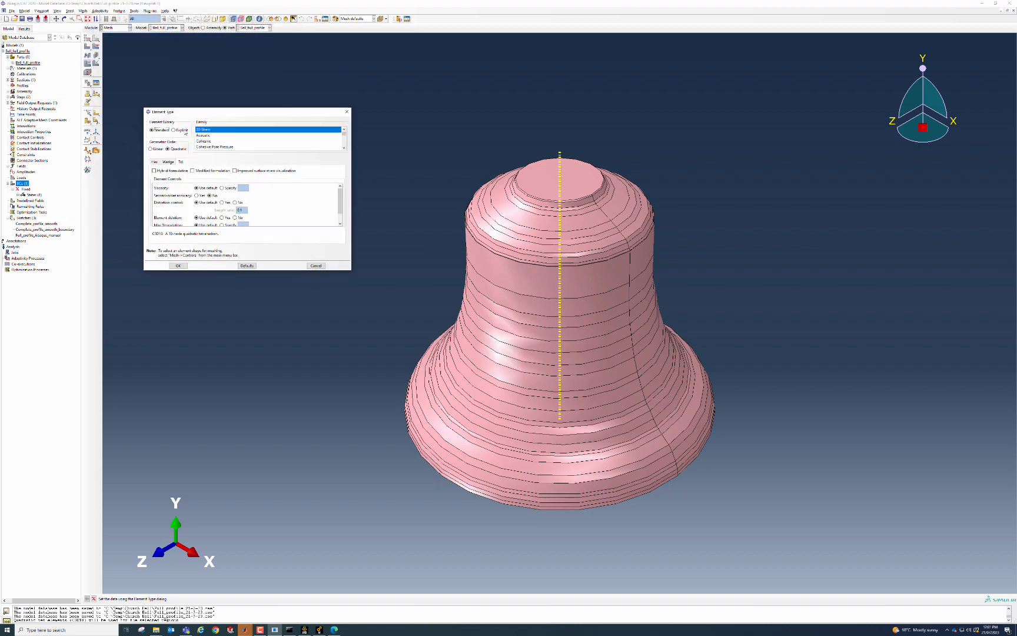
{"action": "left_click", "coordinate": [184, 131]}
{"action": "left_click", "coordinate": [158, 131]}
{"action": "left_click", "coordinate": [157, 149]}
{"action": "left_click", "coordinate": [173, 150]}
{"action": "scroll", "coordinate": [340, 203], "scroll_direction": "down", "scroll_amount": 1}
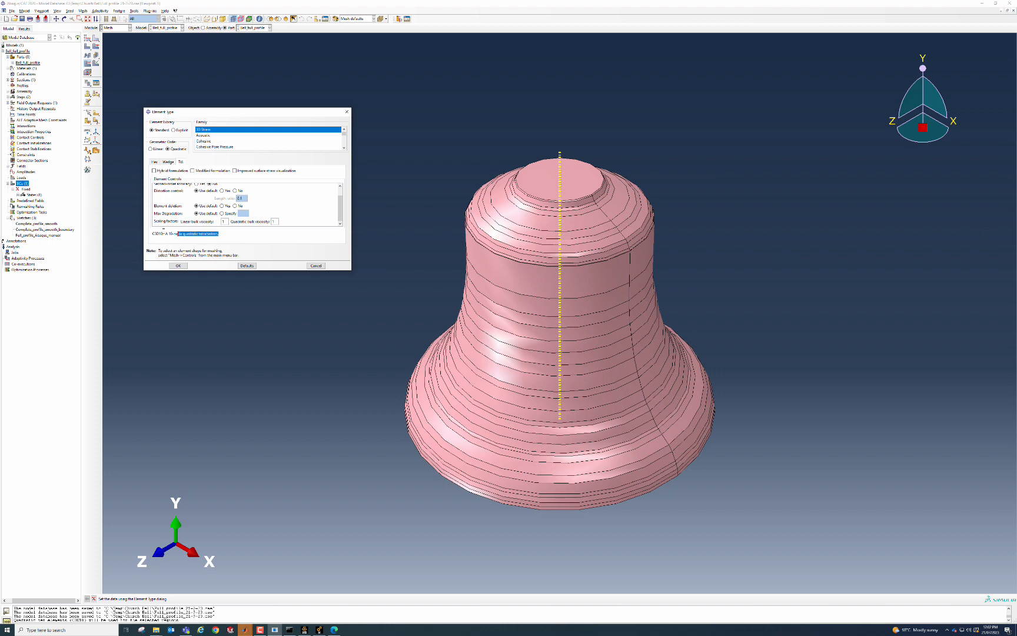
{"action": "left_click", "coordinate": [179, 266]}
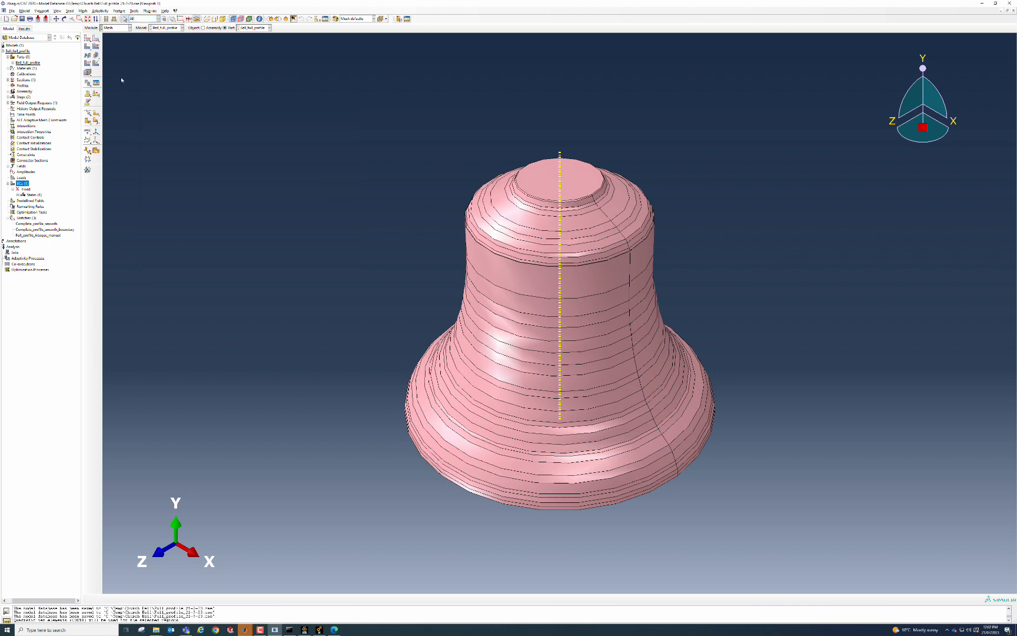
Step: Seed the bell part globally with curvature control and a minimum size fraction of 0.1, and generate its mesh
{"action": "left_click", "coordinate": [87, 40]}
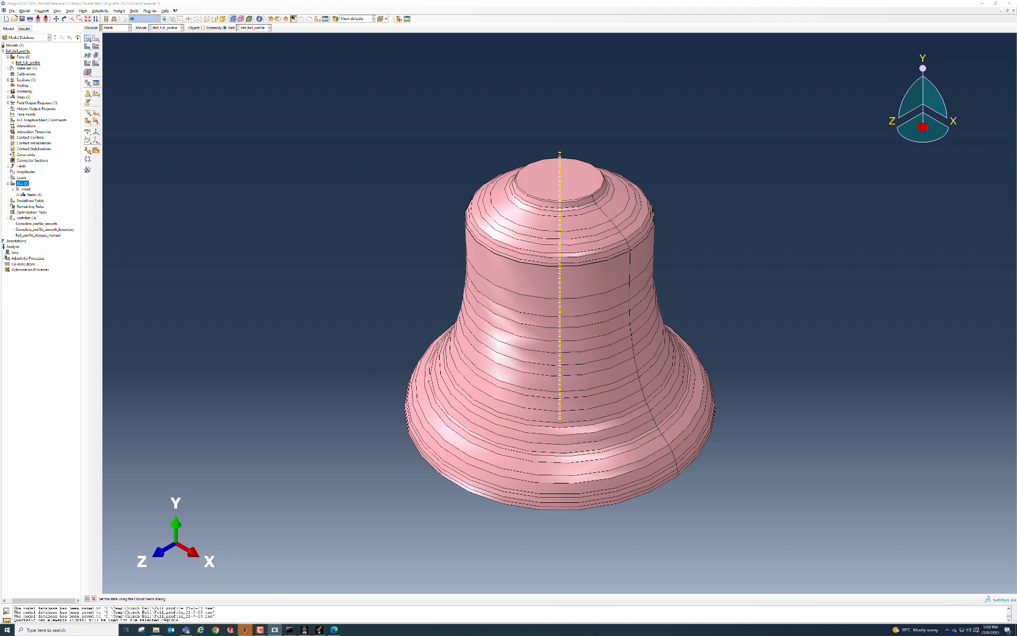
{"action": "left_click_drag", "start_coordinate": [139, 7], "coordinate": [209, 93]}
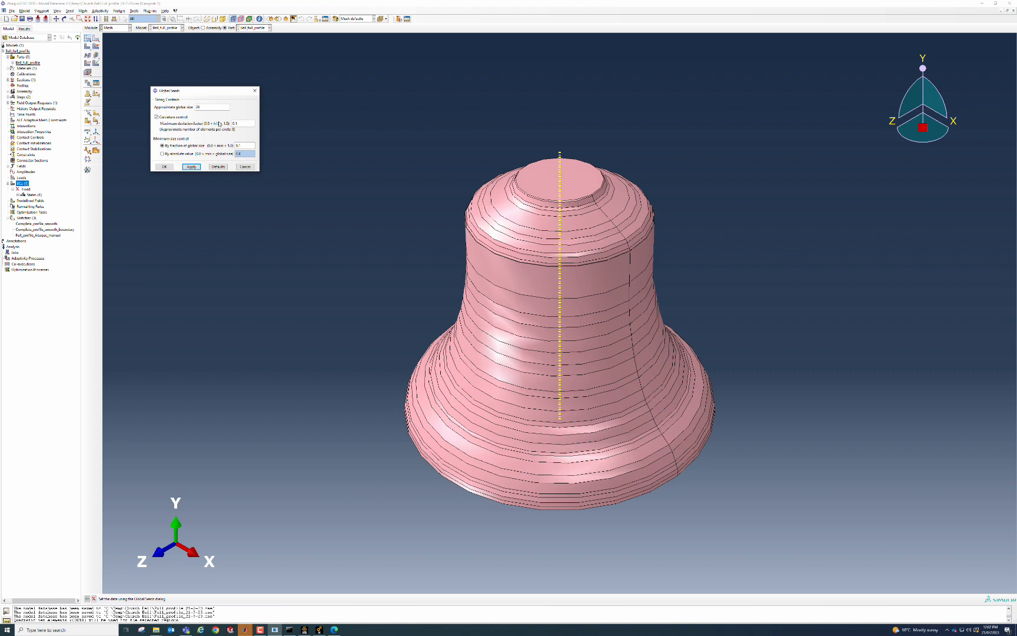
{"action": "left_click", "coordinate": [191, 167]}
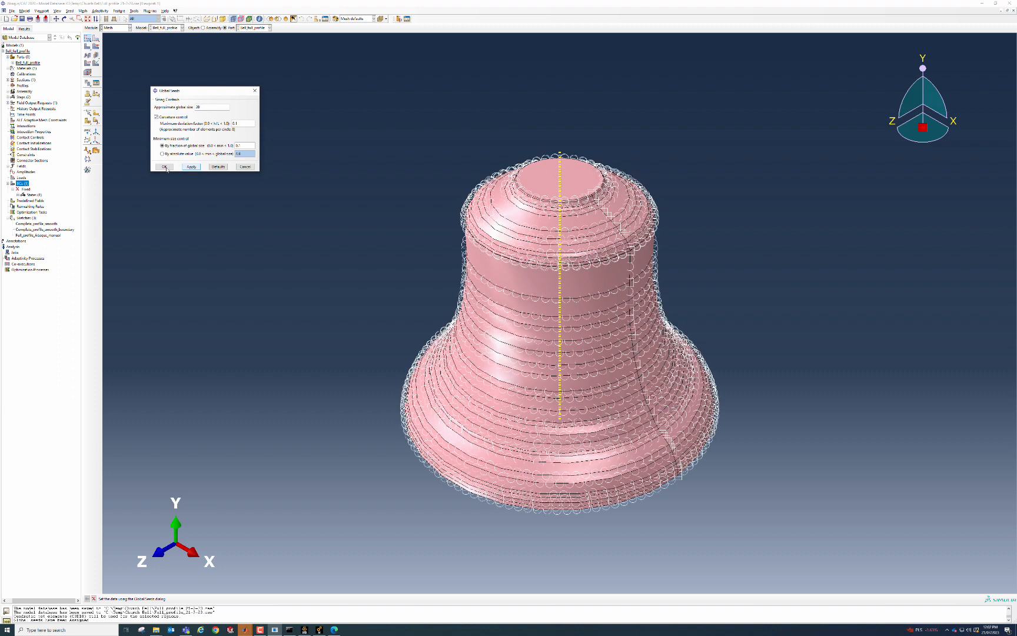
{"action": "left_click", "coordinate": [164, 167]}
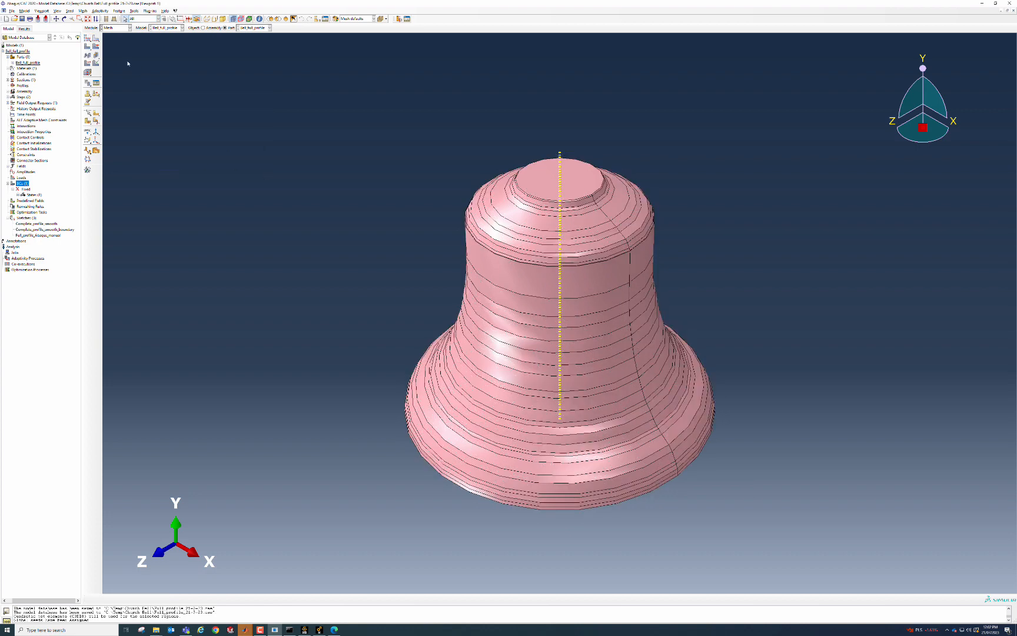
{"action": "left_click", "coordinate": [87, 47]}
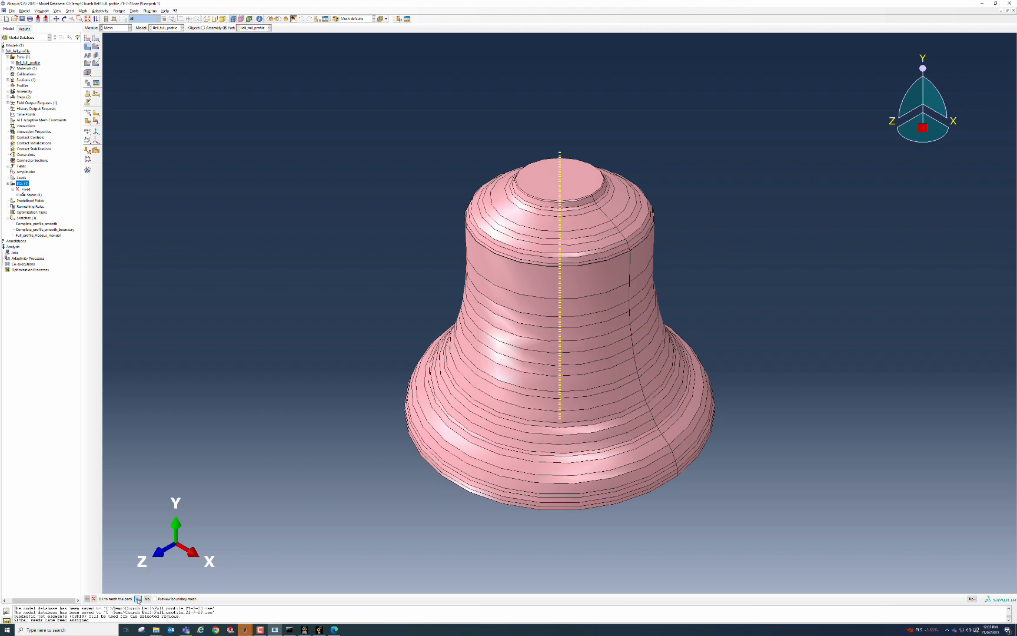
{"action": "left_click", "coordinate": [137, 599]}
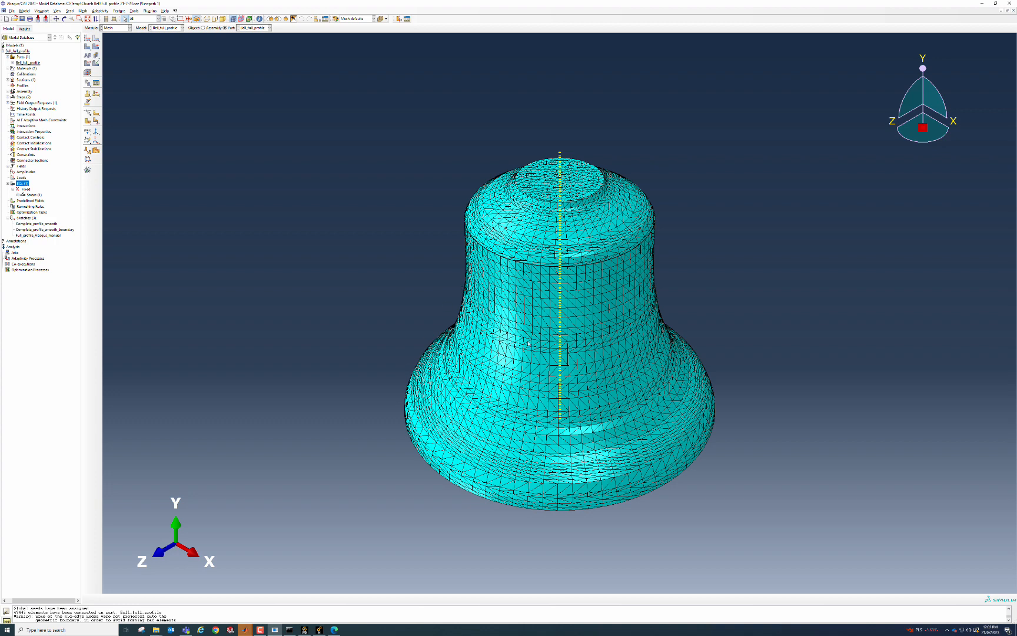
Step: Verify the whole part's mesh, highlighting failing elements and reviewing the shape metrics, size metrics and analysis checks
{"action": "left_click", "coordinate": [96, 65]}
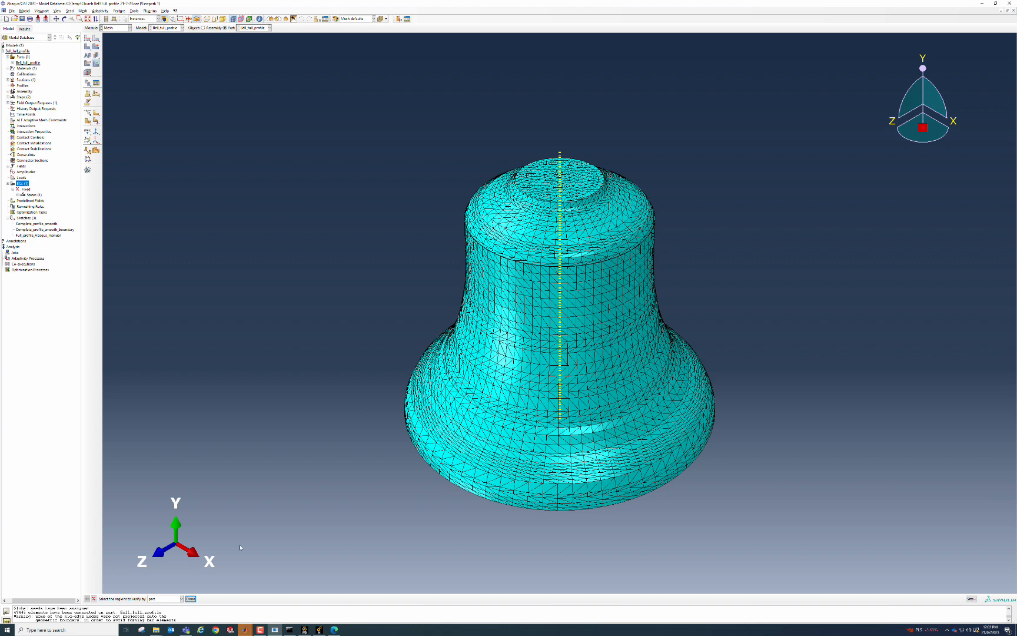
{"action": "left_click", "coordinate": [473, 436]}
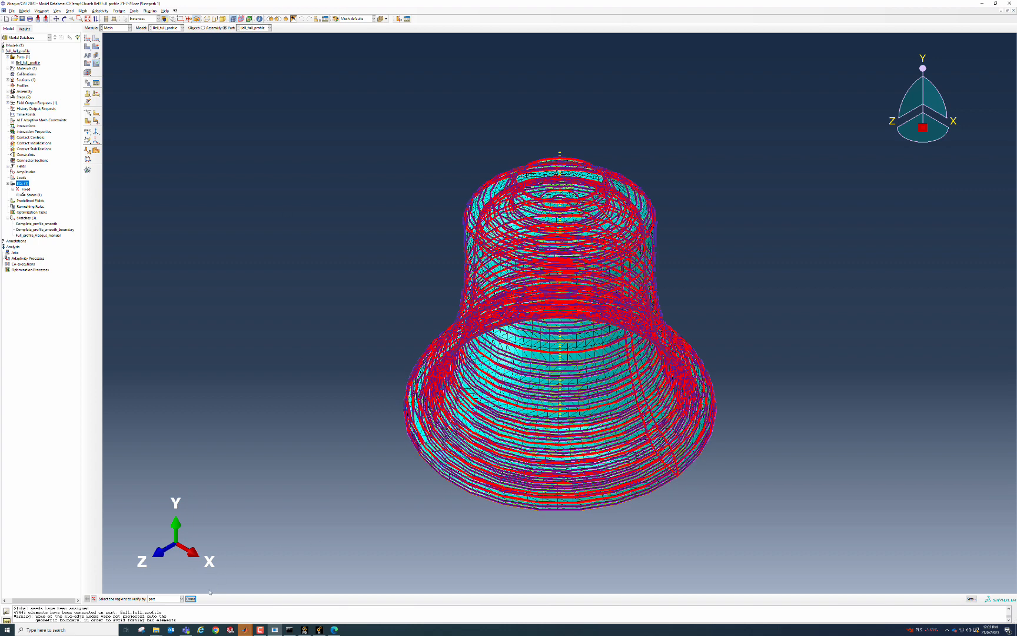
{"action": "left_click", "coordinate": [190, 599]}
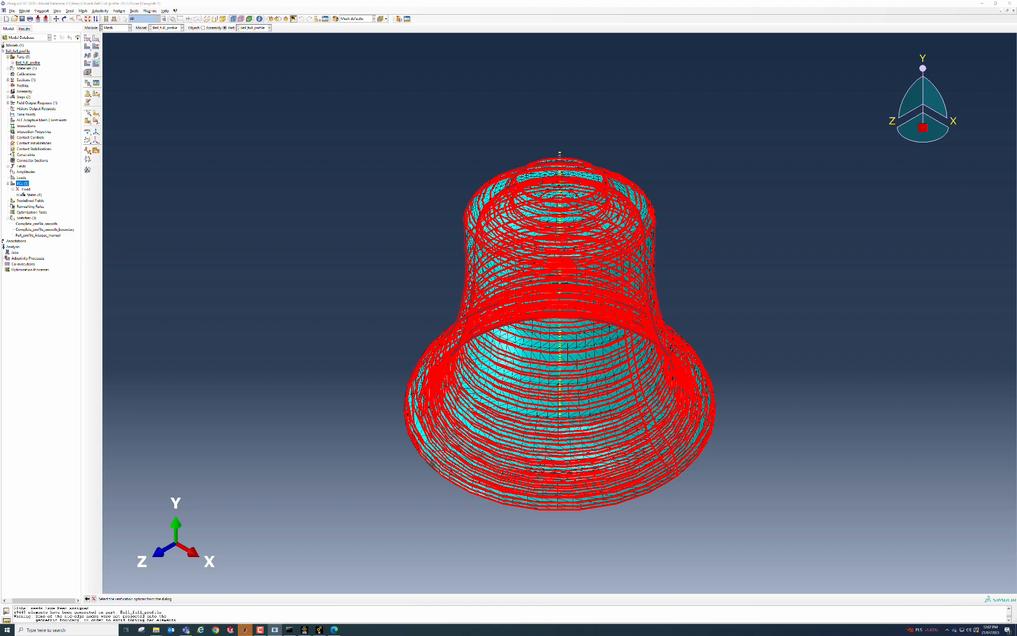
{"action": "left_click_drag", "start_coordinate": [161, 45], "coordinate": [197, 107]}
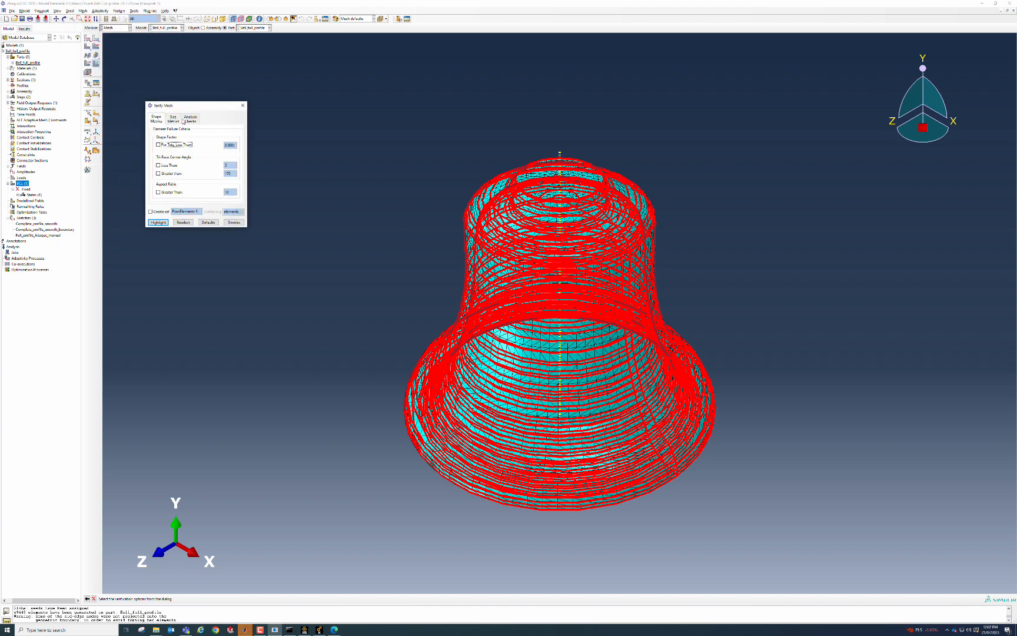
{"action": "left_click", "coordinate": [158, 222]}
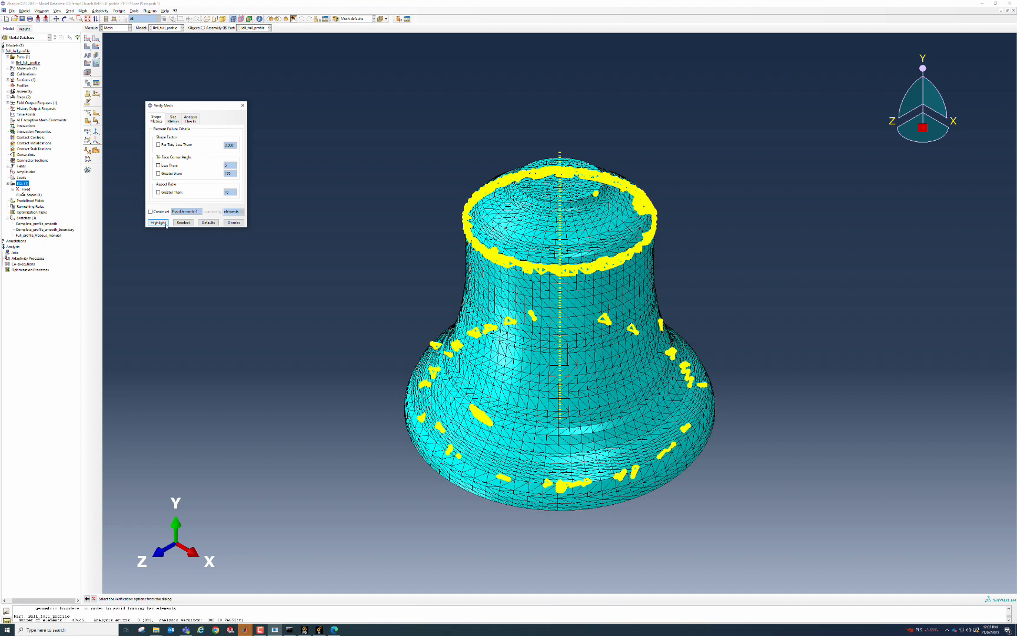
{"action": "left_click", "coordinate": [174, 120]}
{"action": "left_click", "coordinate": [158, 223]}
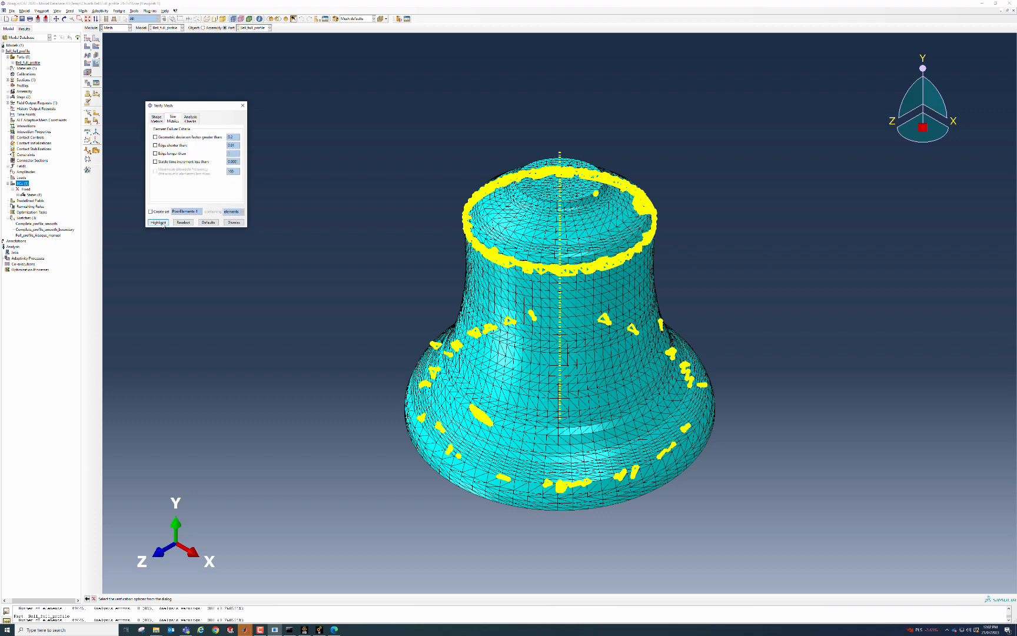
{"action": "left_click", "coordinate": [191, 119]}
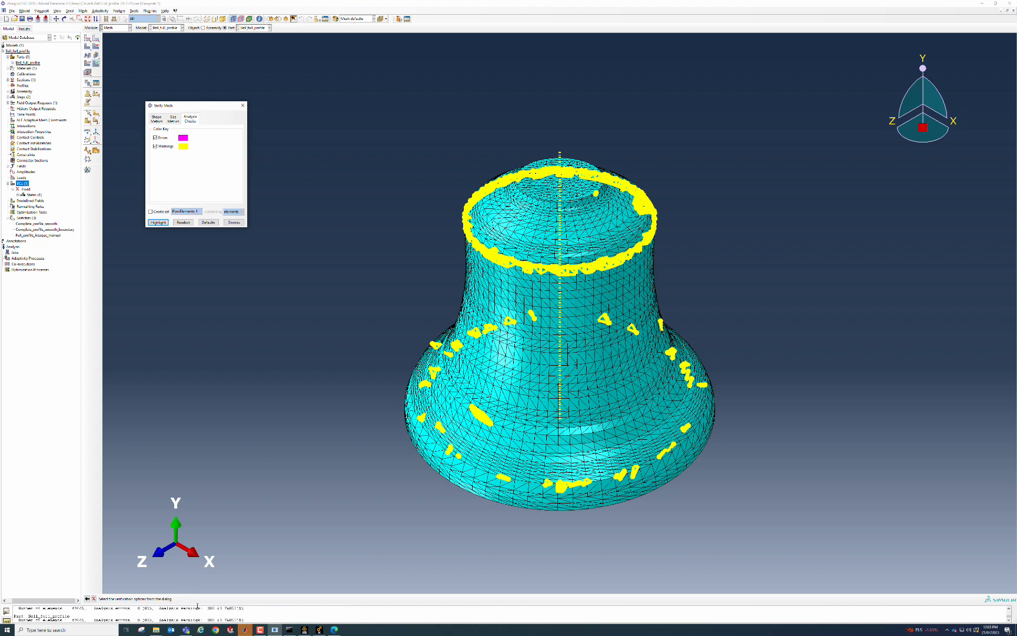
Step: Enlarge the message area and review the reported mesh verification results for the bell part
{"action": "left_click_drag", "start_coordinate": [197, 607], "coordinate": [196, 534]}
{"action": "scroll", "coordinate": [201, 610], "scroll_direction": "down", "scroll_amount": 10}
{"action": "left_click_drag", "start_coordinate": [247, 605], "coordinate": [247, 542]}
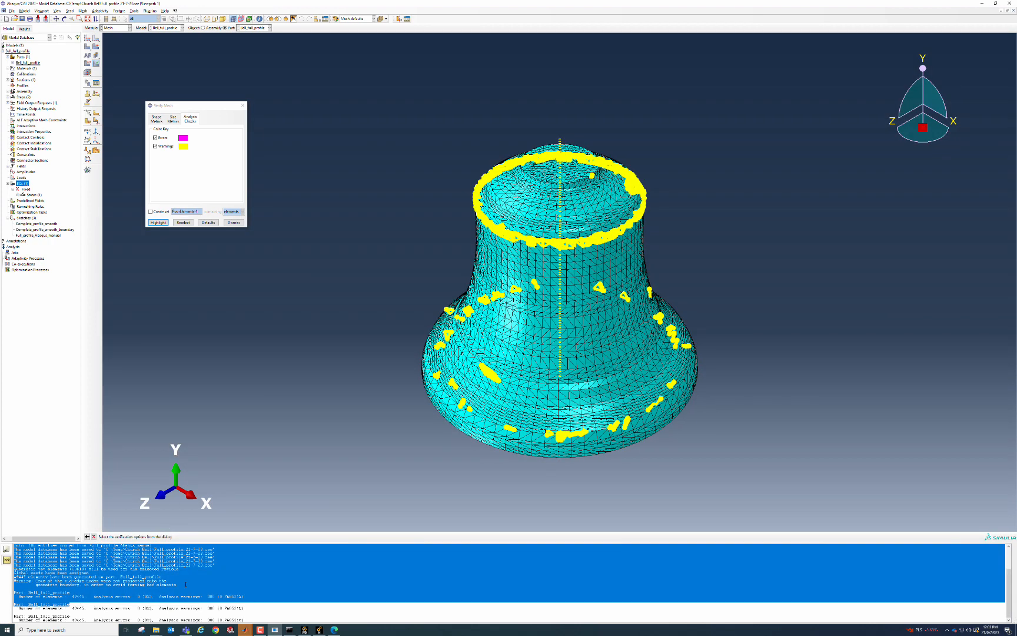
{"action": "left_click", "coordinate": [200, 603]}
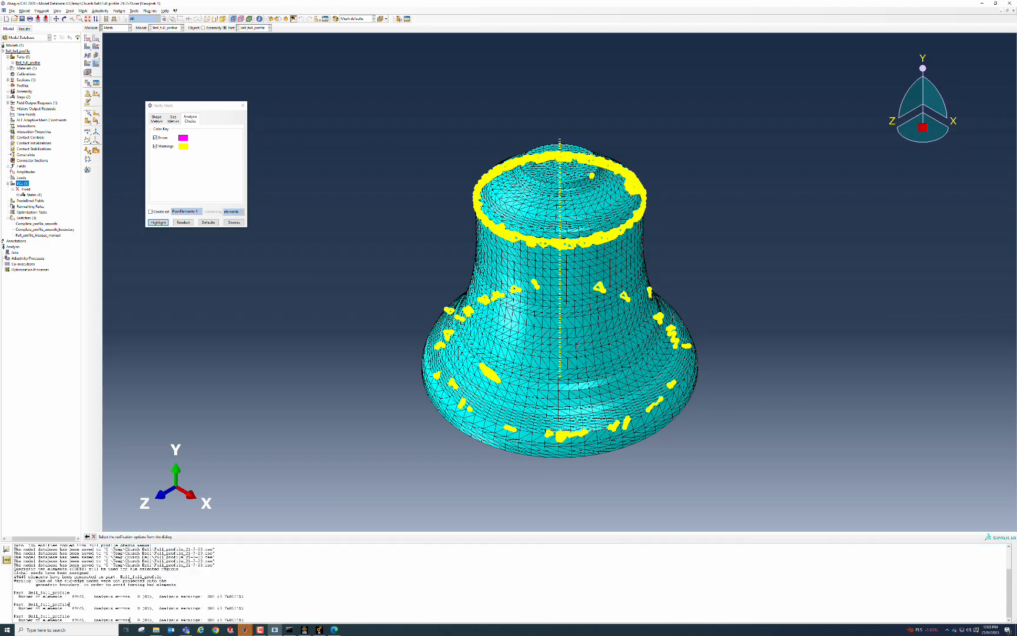
{"action": "double_click", "coordinate": [77, 596]}
Step: Reseed the bell part with an approximate global size of 15, deleting the existing mesh, and mesh the part again
{"action": "left_click", "coordinate": [87, 38]}
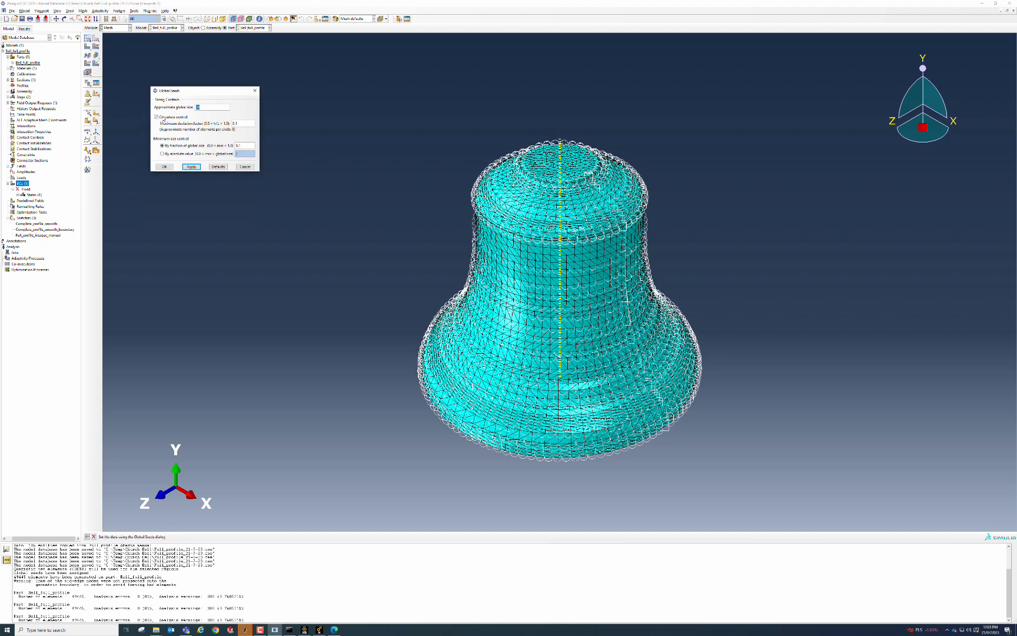
{"action": "left_click", "coordinate": [203, 106]}
{"action": "left_click", "coordinate": [190, 168]}
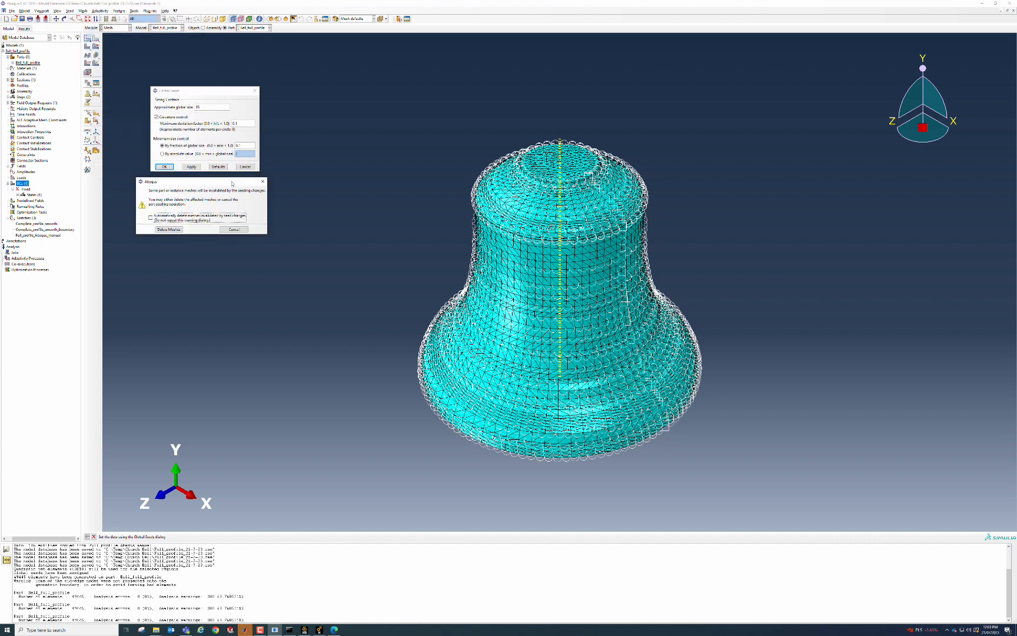
{"action": "left_click", "coordinate": [169, 229]}
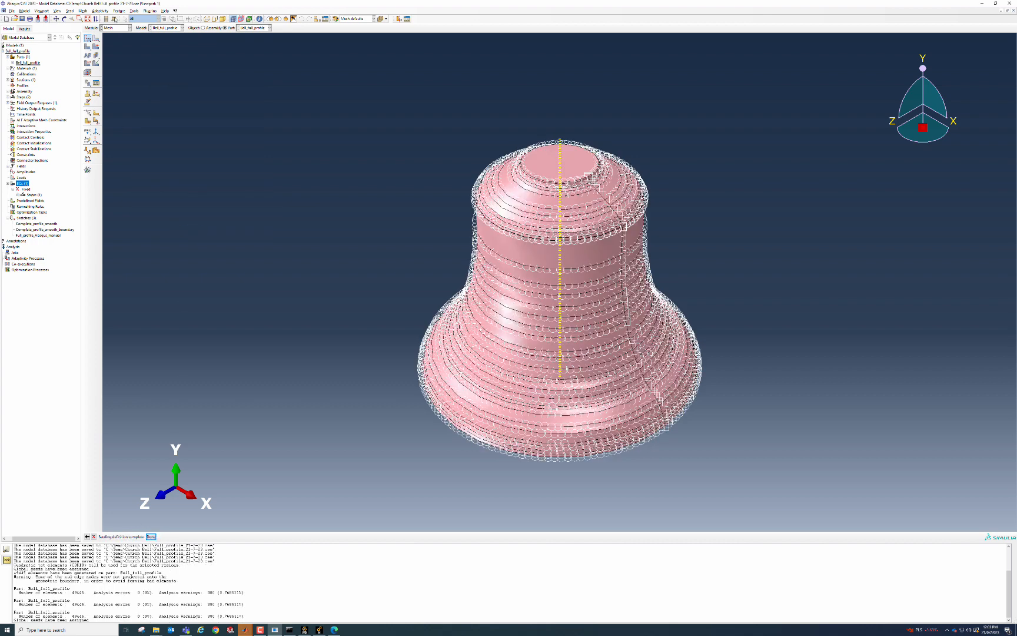
{"action": "left_click", "coordinate": [91, 47]}
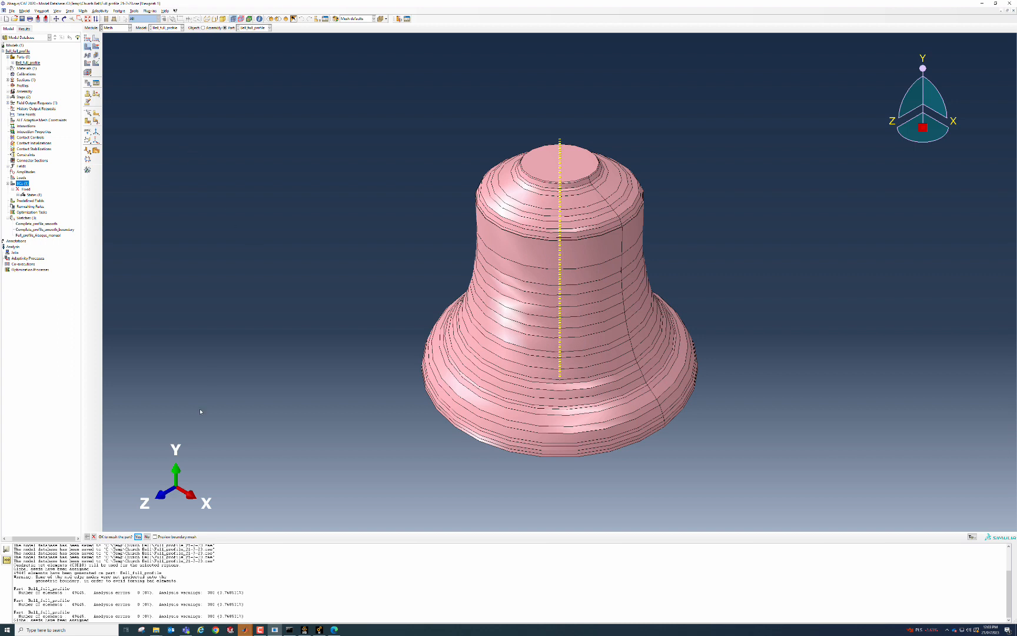
{"action": "left_click", "coordinate": [138, 536]}
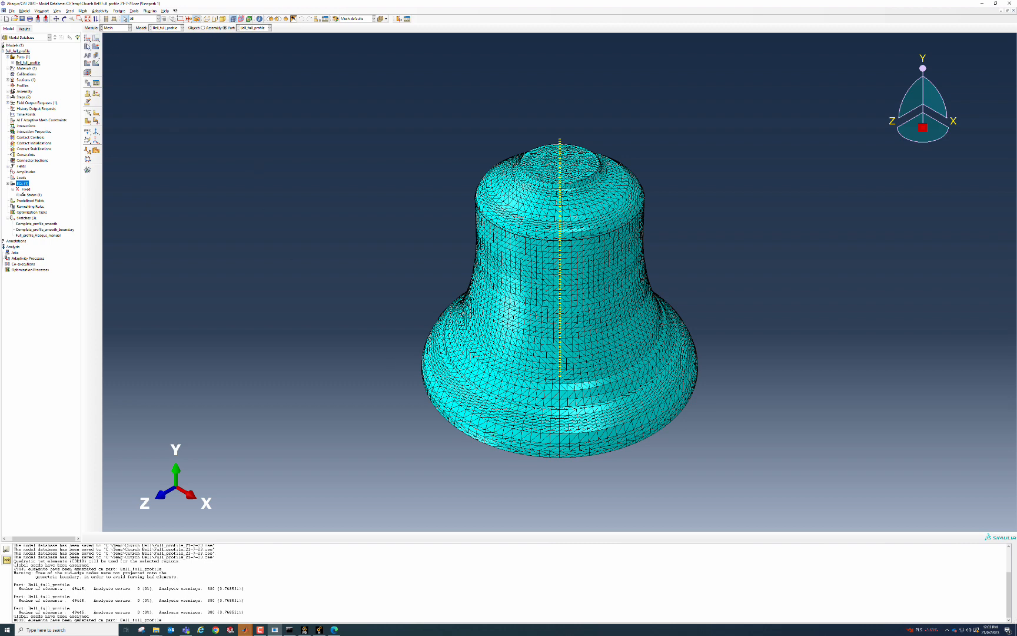
Step: Check the global seed settings, and verify the whole bell part's mesh, highlighting its failing elements
{"action": "left_click", "coordinate": [88, 38]}
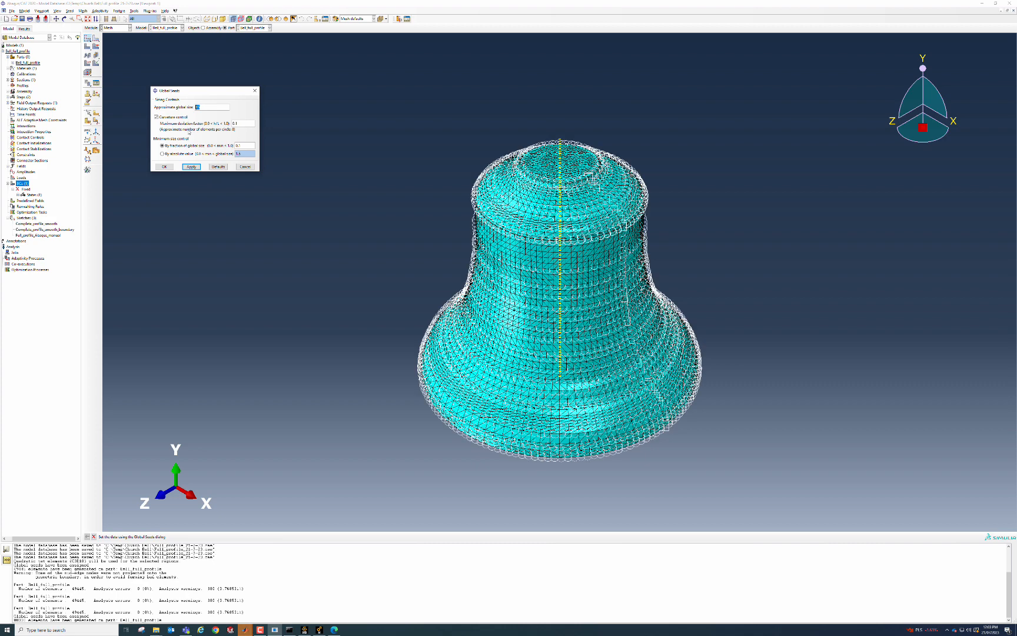
{"action": "left_click", "coordinate": [245, 166]}
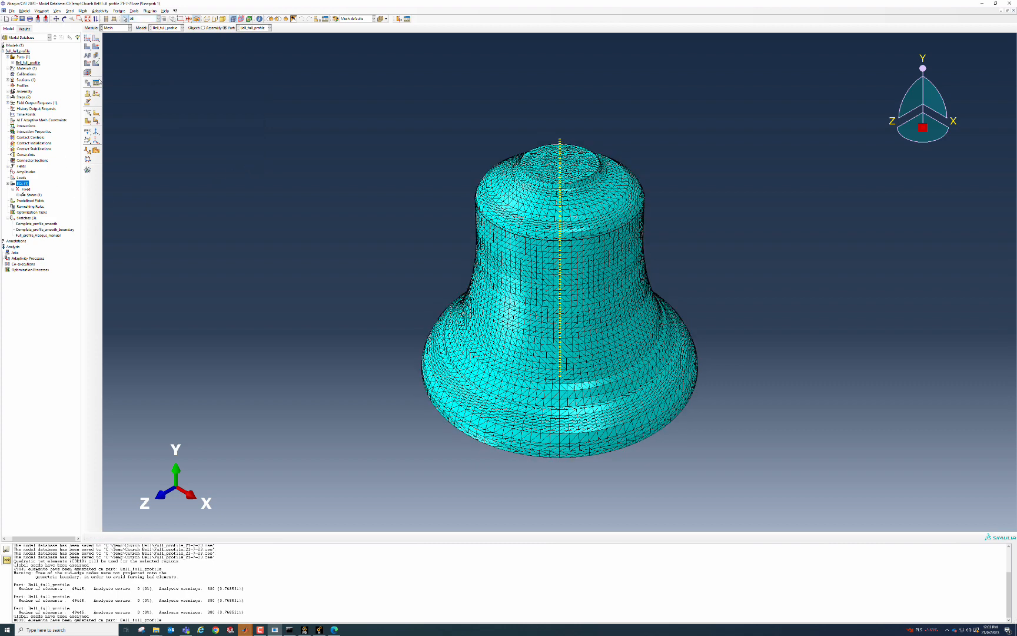
{"action": "left_click", "coordinate": [96, 64]}
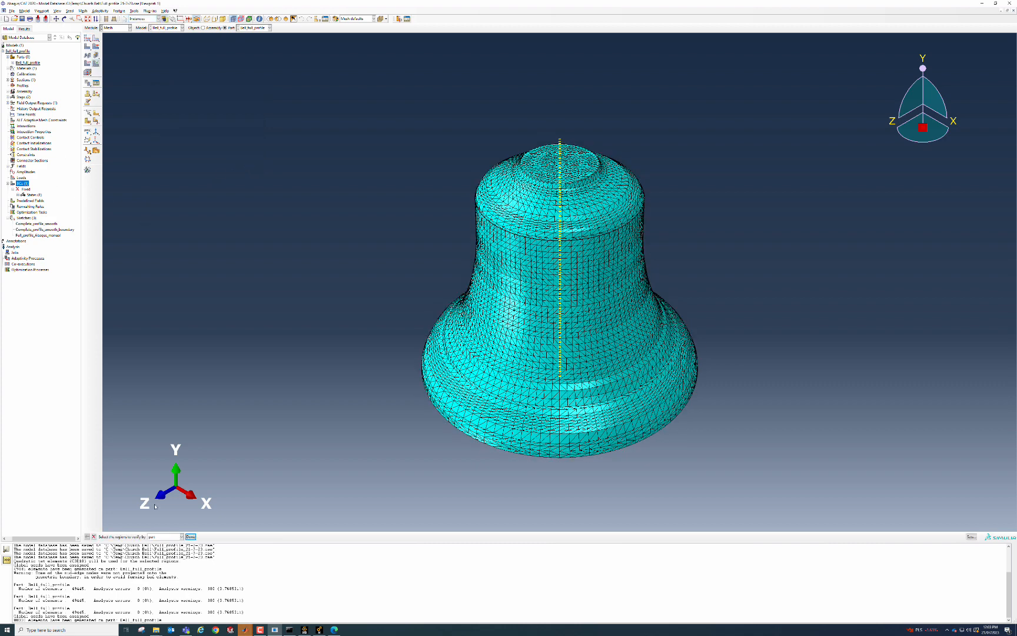
{"action": "left_click", "coordinate": [443, 379]}
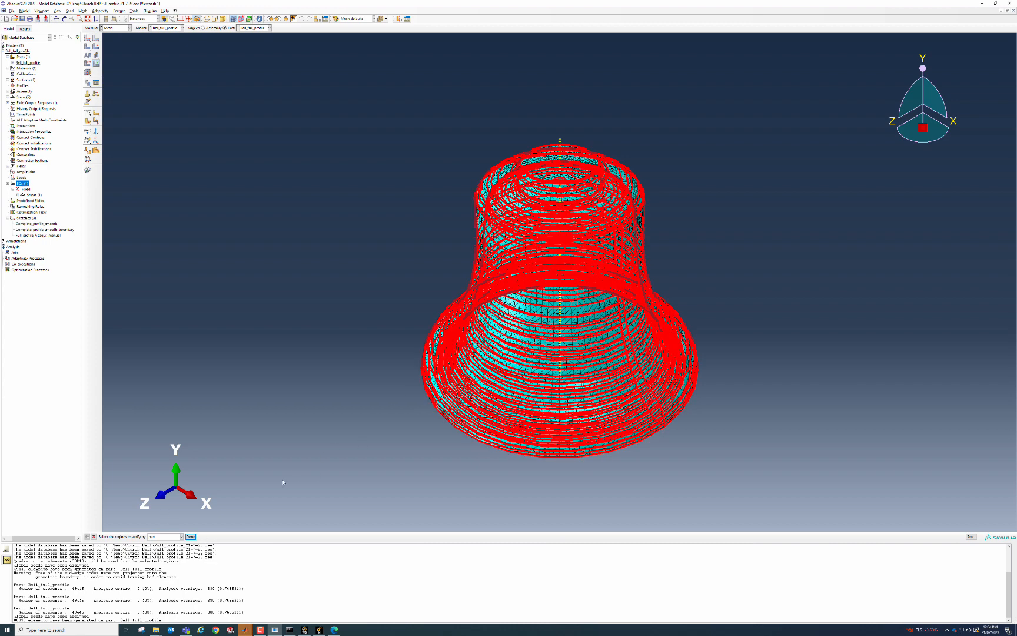
{"action": "left_click", "coordinate": [190, 536]}
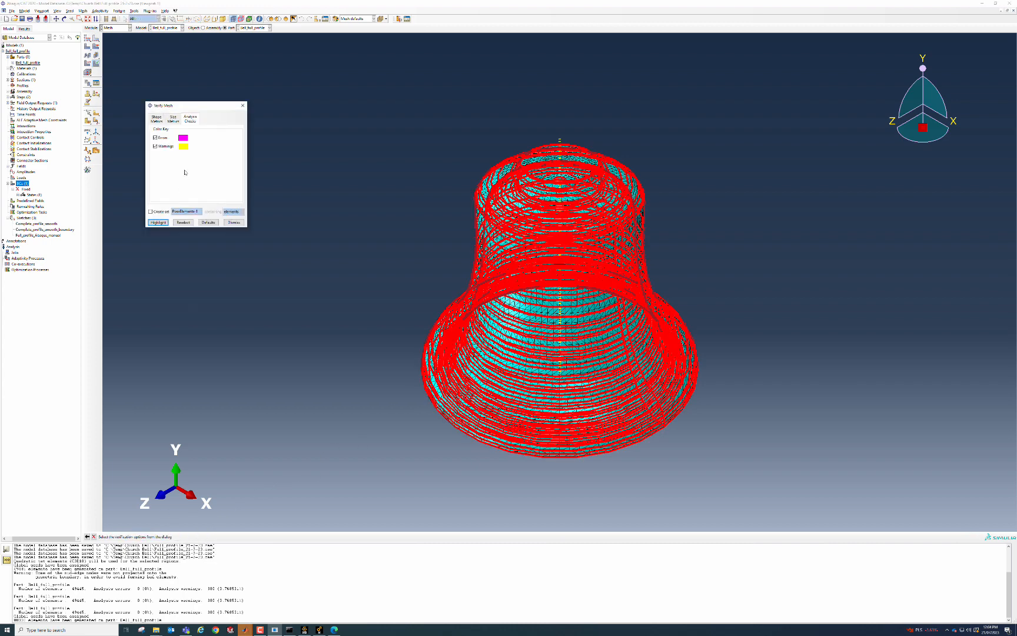
{"action": "left_click", "coordinate": [156, 118]}
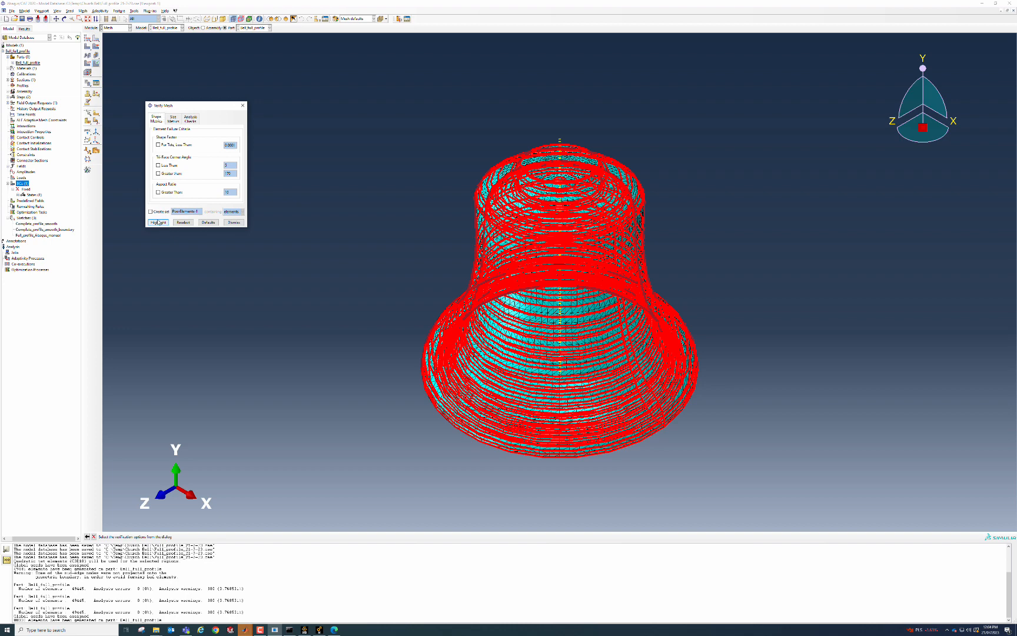
{"action": "left_click", "coordinate": [157, 222]}
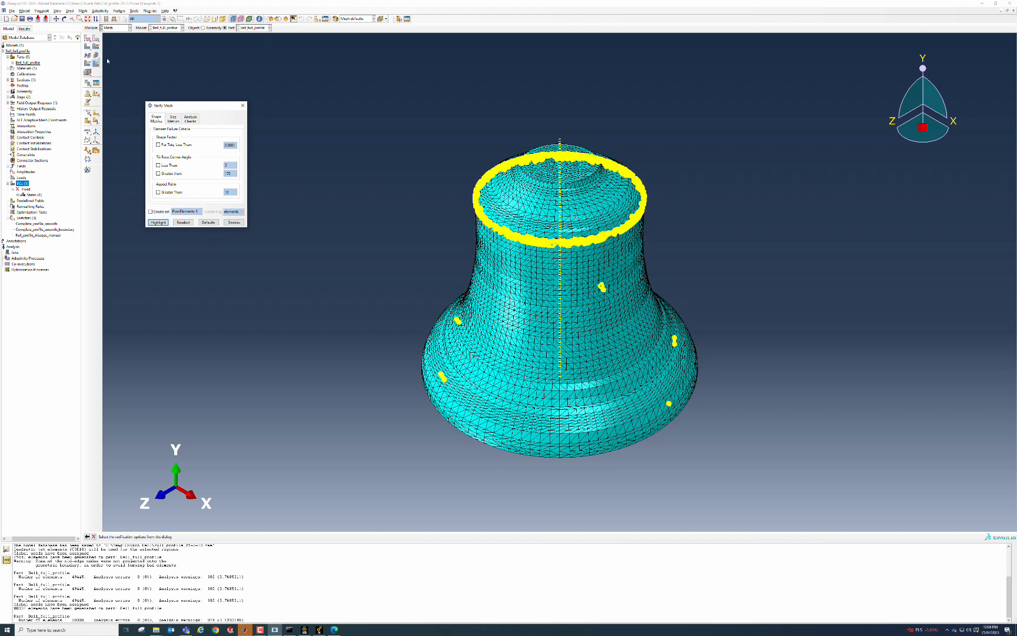
Step: Reseed the bell part with an approximate global size of 10, deleting the existing mesh, and mesh the part again
{"action": "left_click", "coordinate": [87, 40]}
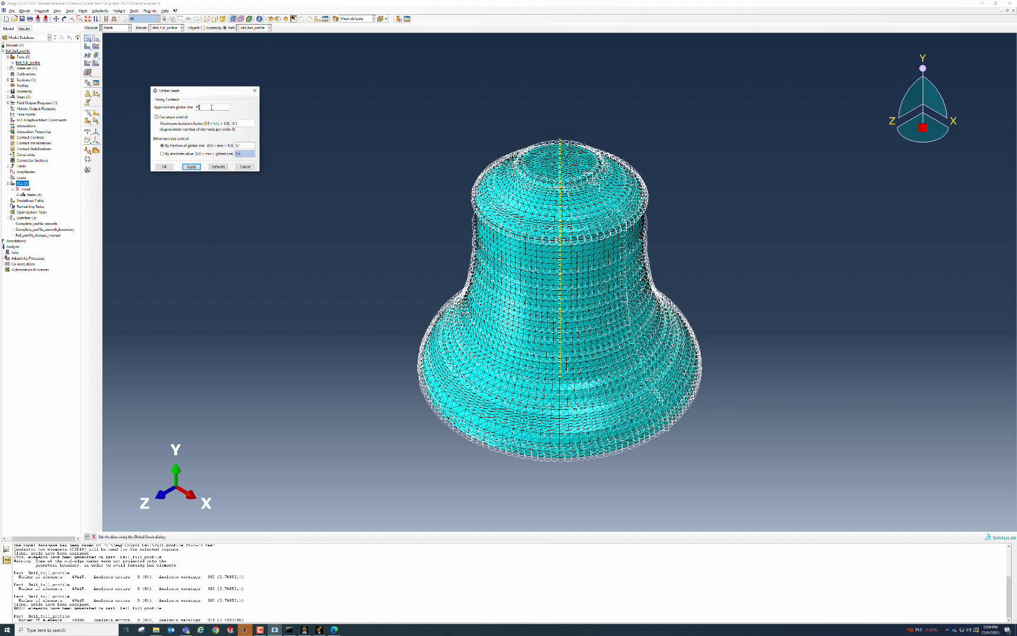
{"action": "type", "text": "10"}
{"action": "key", "text": "Return"}
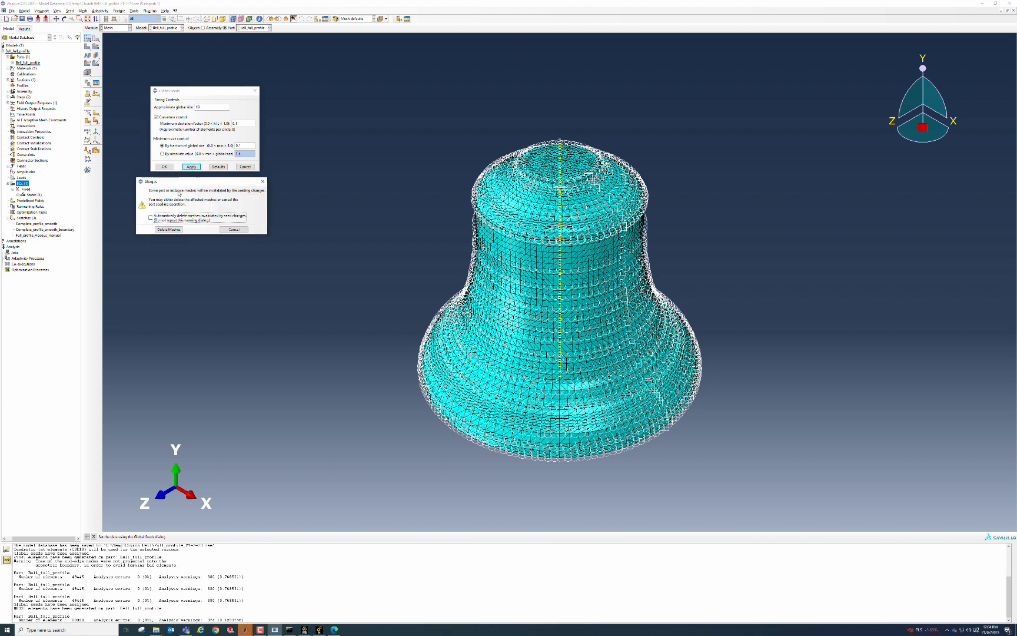
{"action": "left_click", "coordinate": [169, 229]}
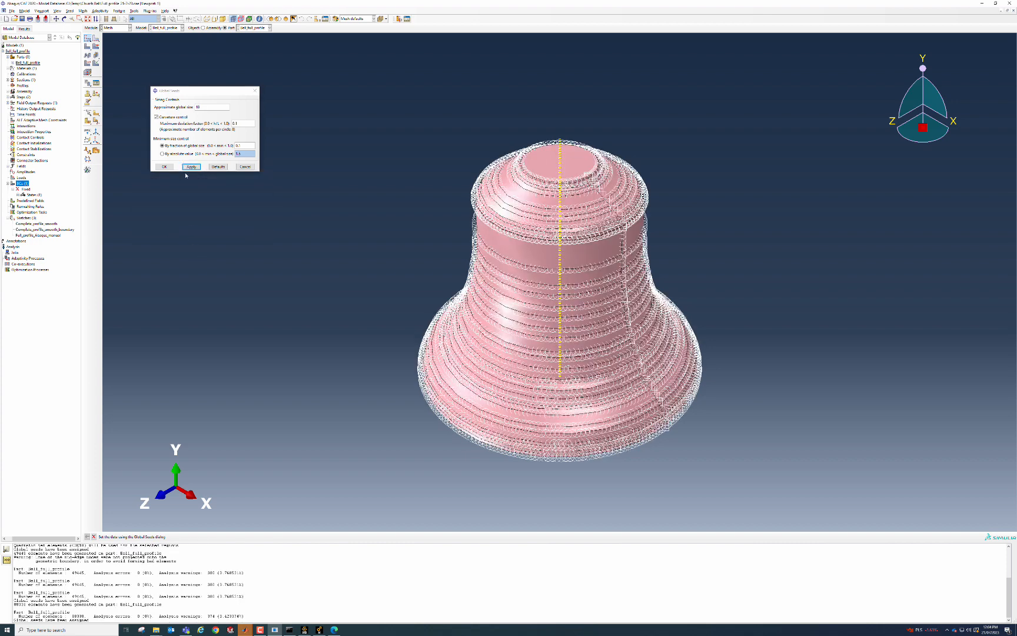
{"action": "left_click", "coordinate": [165, 166]}
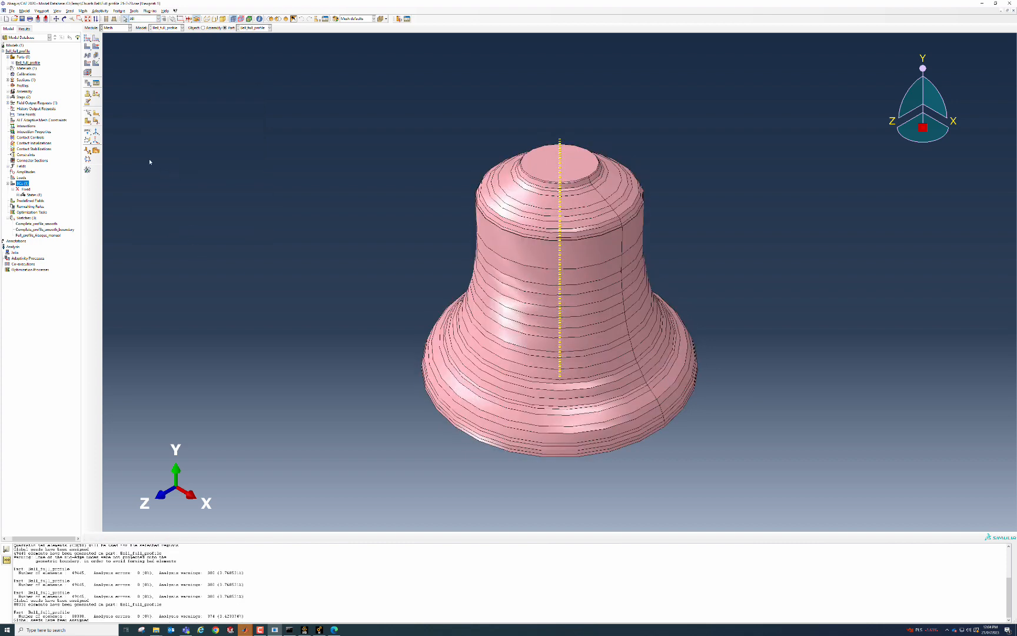
{"action": "left_click", "coordinate": [87, 46]}
{"action": "middle_click", "coordinate": [370, 257]}
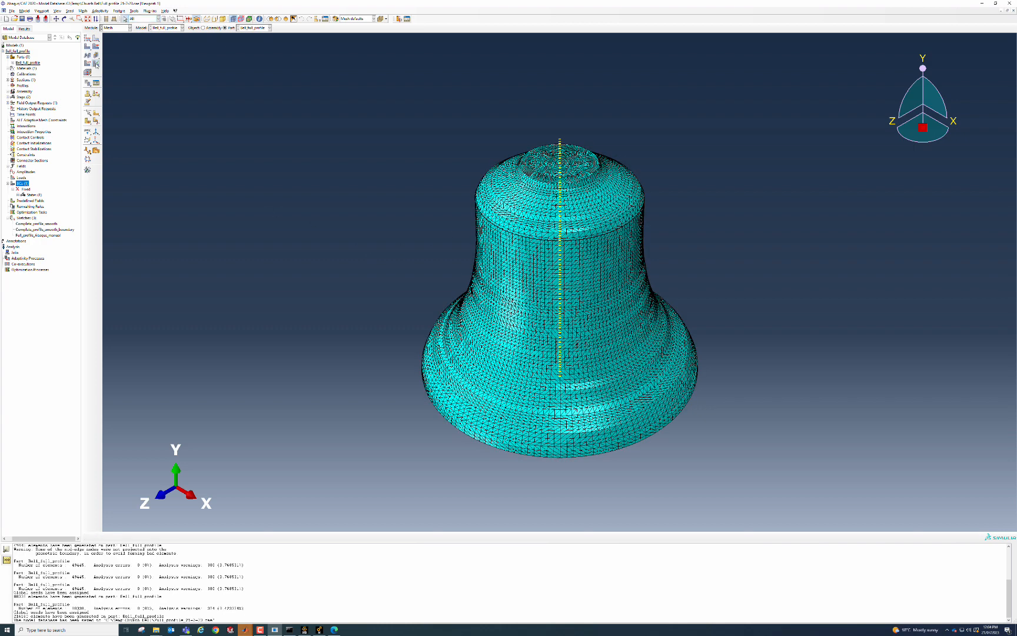
Step: Verify the refined mesh of the whole bell, highlighting failing elements and reviewing the shape metrics, size metrics and analysis checks
{"action": "left_click", "coordinate": [96, 63]}
{"action": "left_click", "coordinate": [485, 266]}
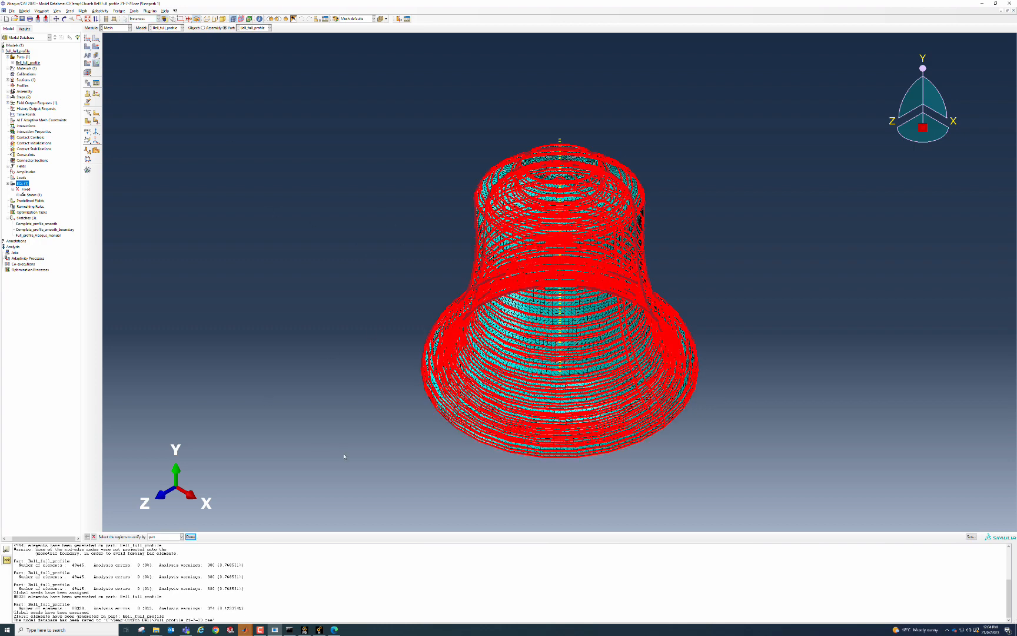
{"action": "left_click", "coordinate": [190, 536]}
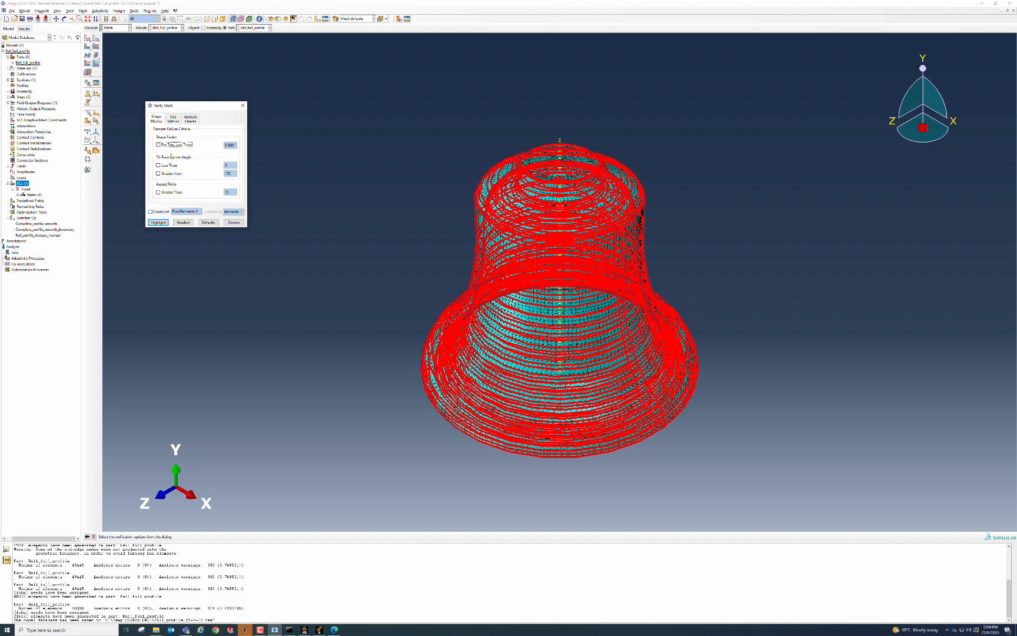
{"action": "left_click", "coordinate": [158, 222]}
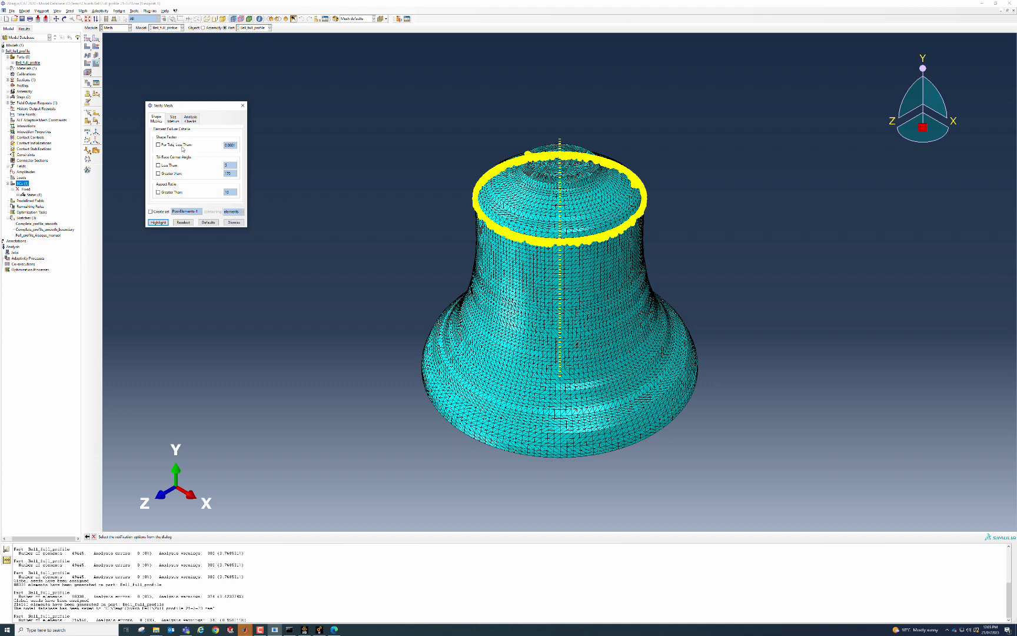
{"action": "left_click", "coordinate": [174, 122]}
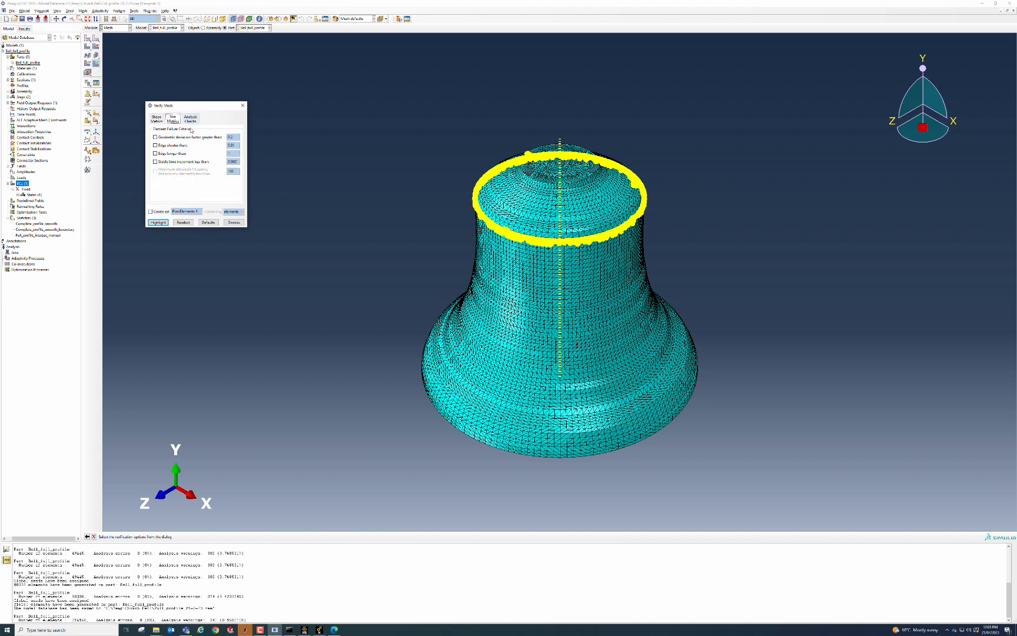
{"action": "left_click", "coordinate": [189, 119]}
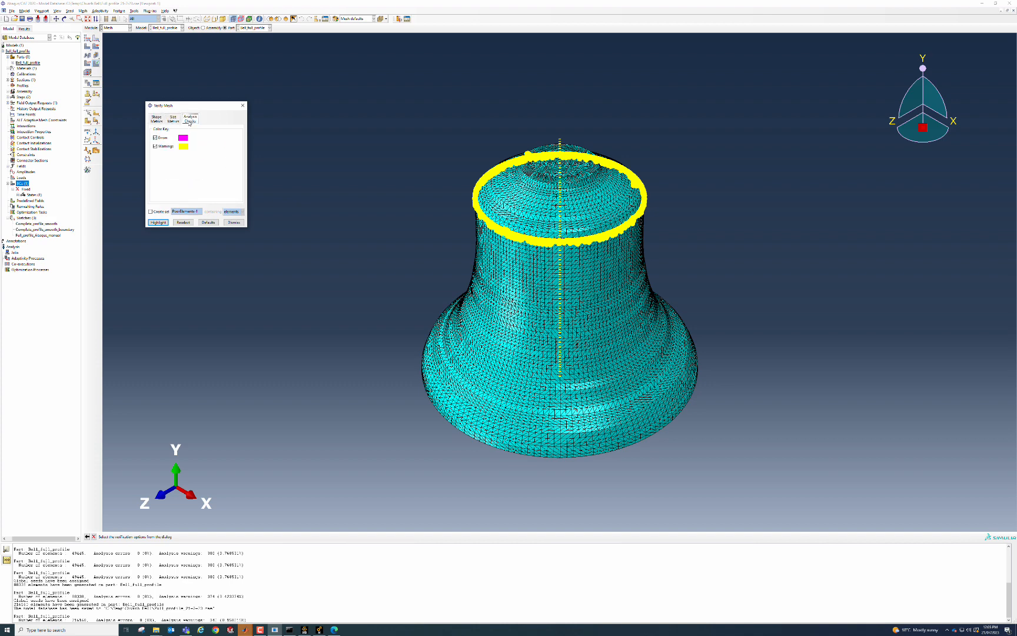
{"action": "left_click", "coordinate": [159, 223]}
{"action": "left_click", "coordinate": [235, 222]}
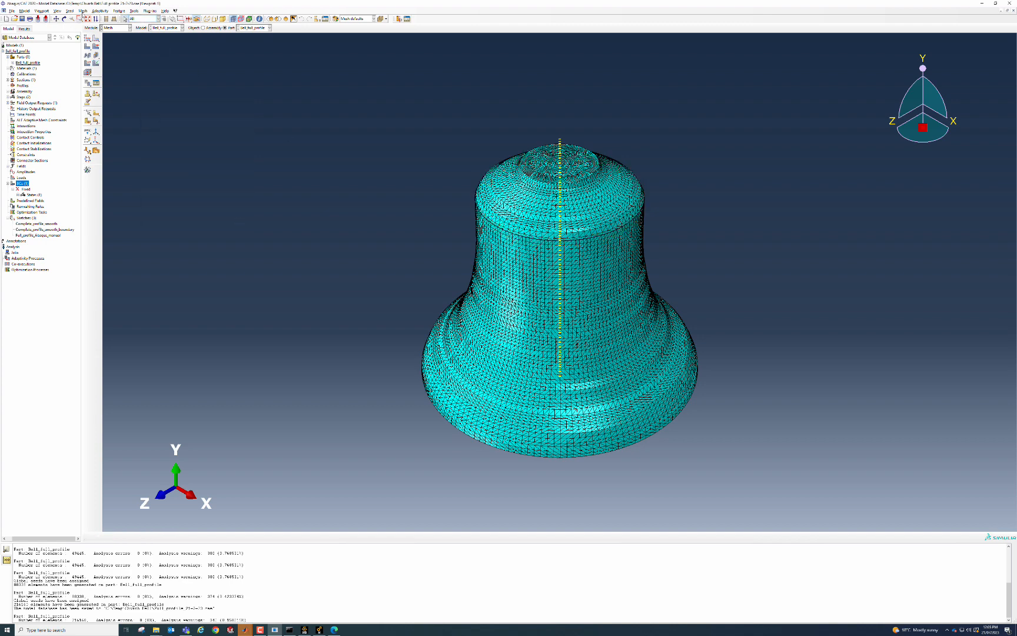
Step: Open the sketch Full_profile_Abaqus_manual and examine the short horizontal segment at the bell's outer shoulder
{"action": "double_click", "coordinate": [37, 235]}
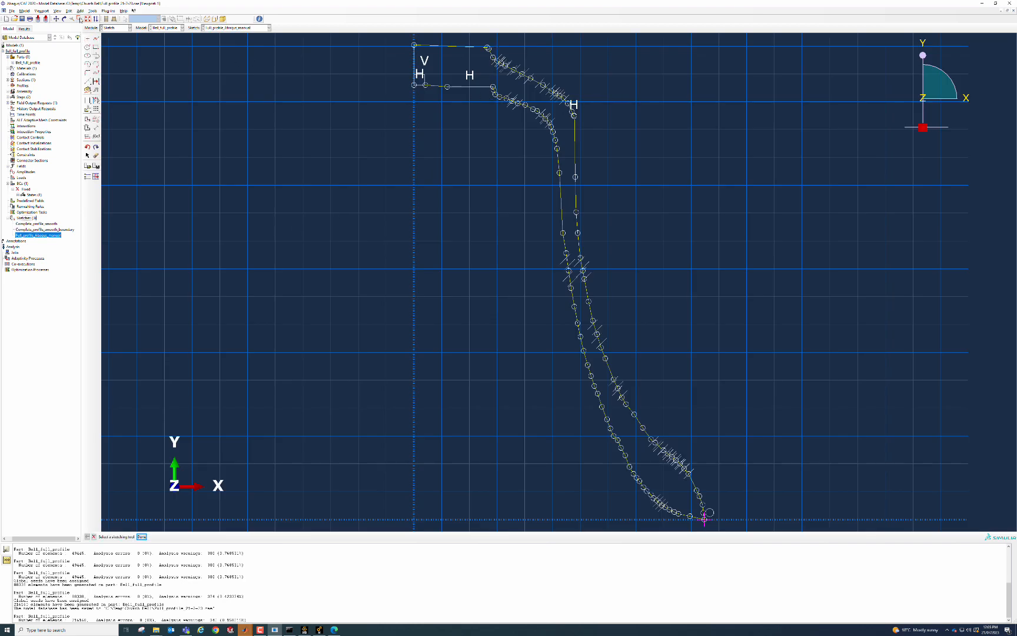
{"action": "left_click", "coordinate": [80, 19]}
{"action": "left_click_drag", "start_coordinate": [352, 167], "coordinate": [643, 33]}
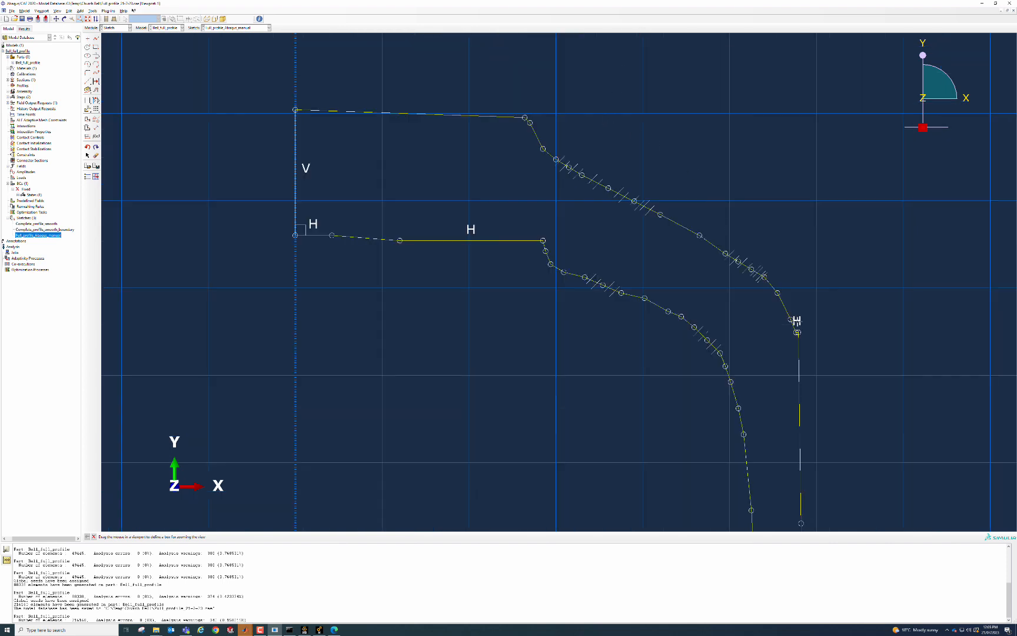
{"action": "left_click_drag", "start_coordinate": [834, 298], "coordinate": [762, 366]}
{"action": "left_click_drag", "start_coordinate": [700, 384], "coordinate": [699, 384]}
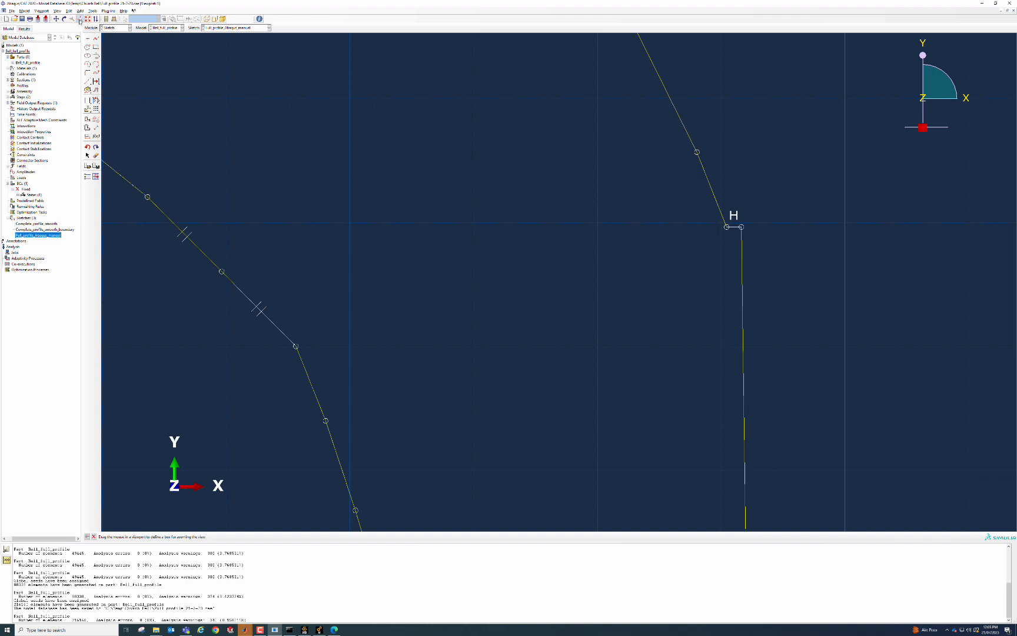
{"action": "left_click", "coordinate": [79, 19]}
{"action": "left_click", "coordinate": [87, 38]}
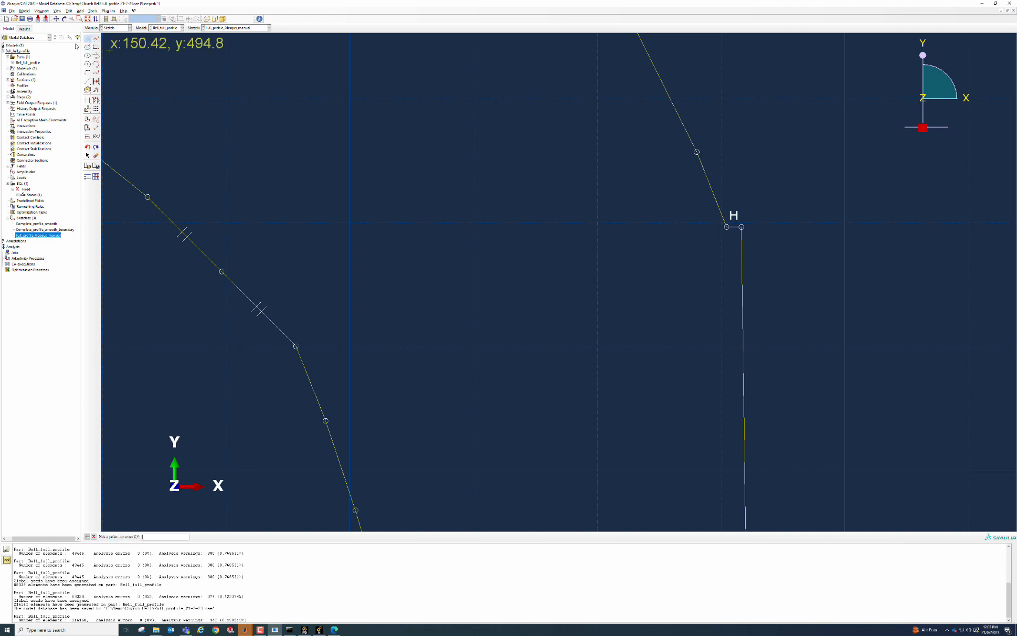
{"action": "left_click", "coordinate": [87, 39]}
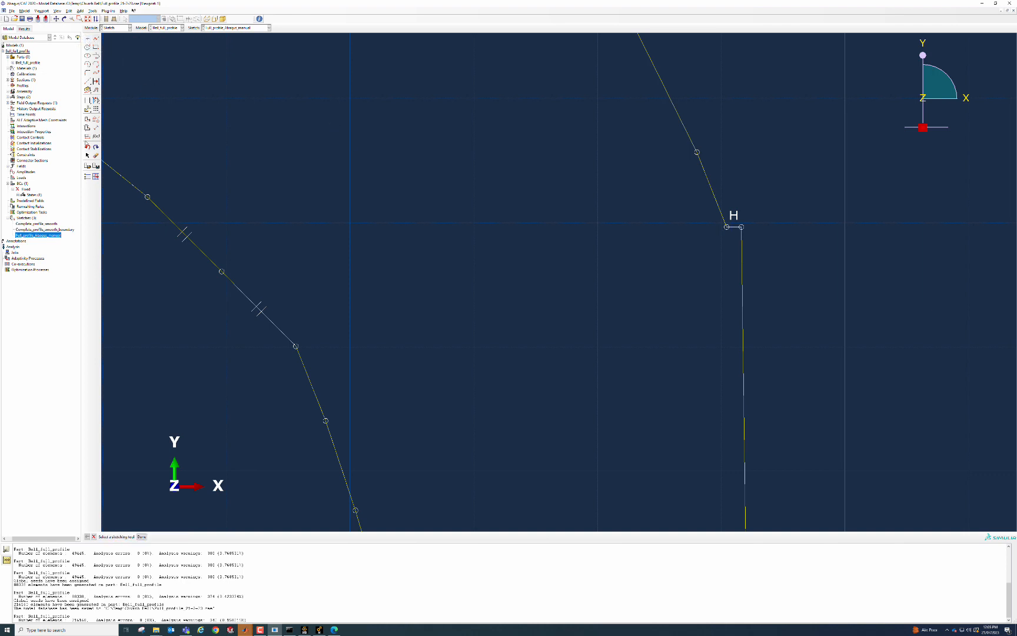
{"action": "left_click", "coordinate": [87, 156]}
Step: Switch to File Explorer and open the Church bell profiles folder under Research, Sacred Geometry of Bells
{"action": "left_click", "coordinate": [161, 631]}
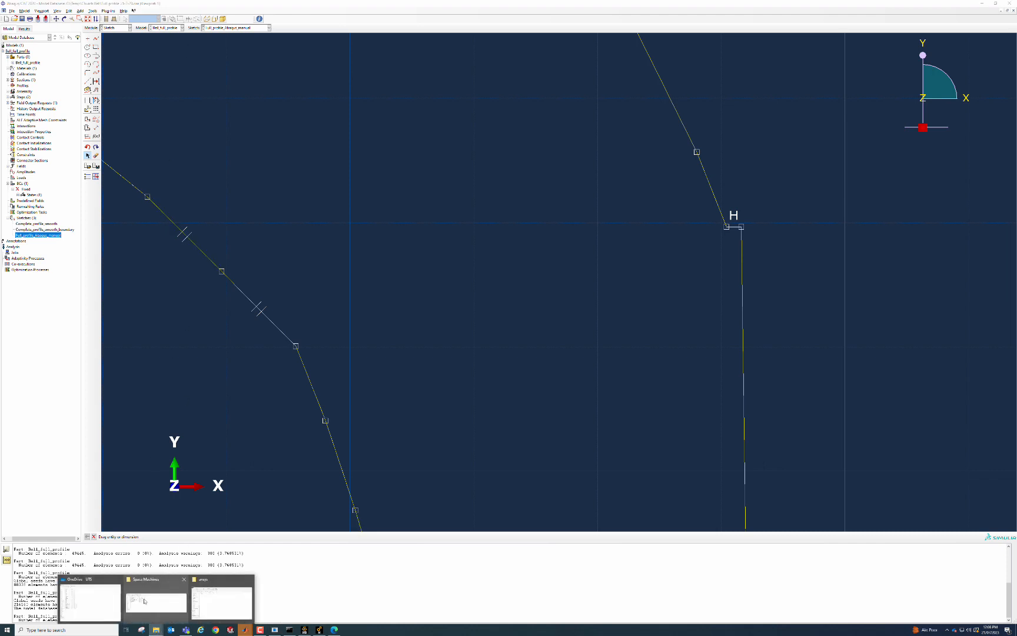
{"action": "left_click", "coordinate": [100, 603]}
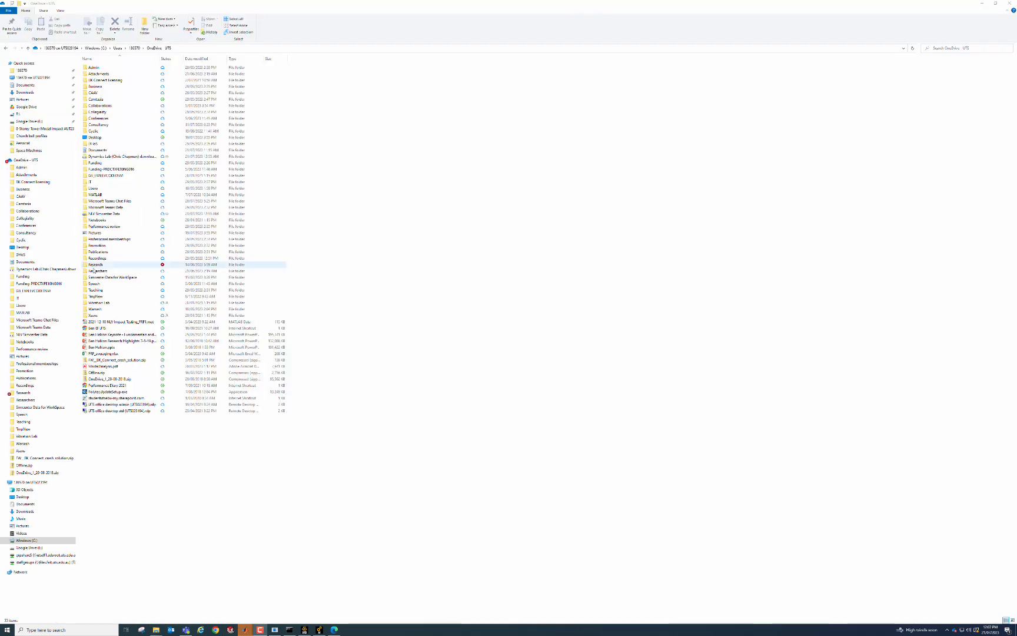
{"action": "left_click", "coordinate": [101, 266]}
{"action": "double_click", "coordinate": [102, 266]}
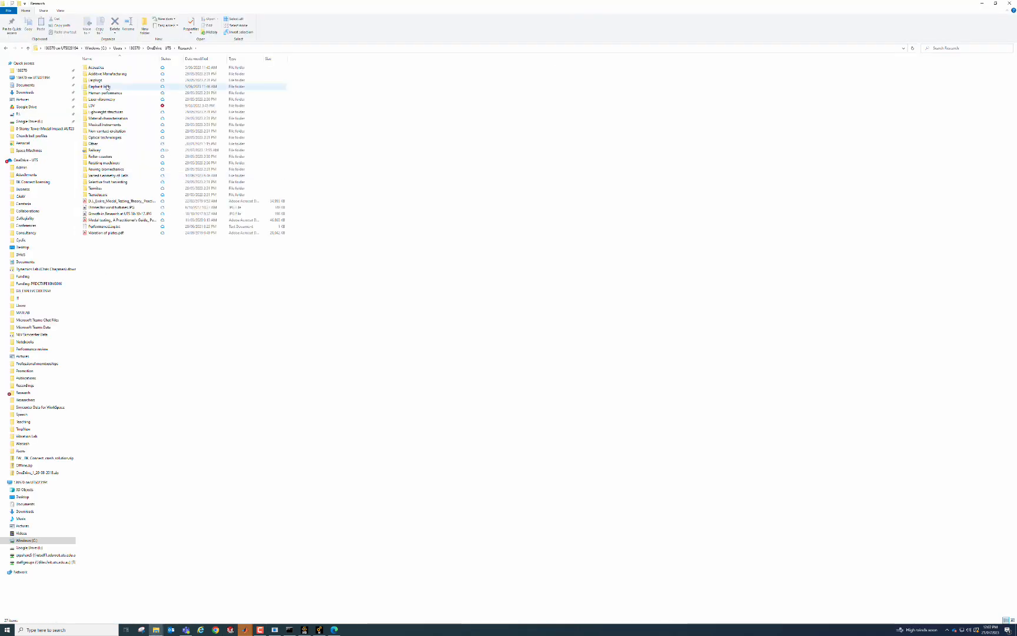
{"action": "double_click", "coordinate": [102, 177]}
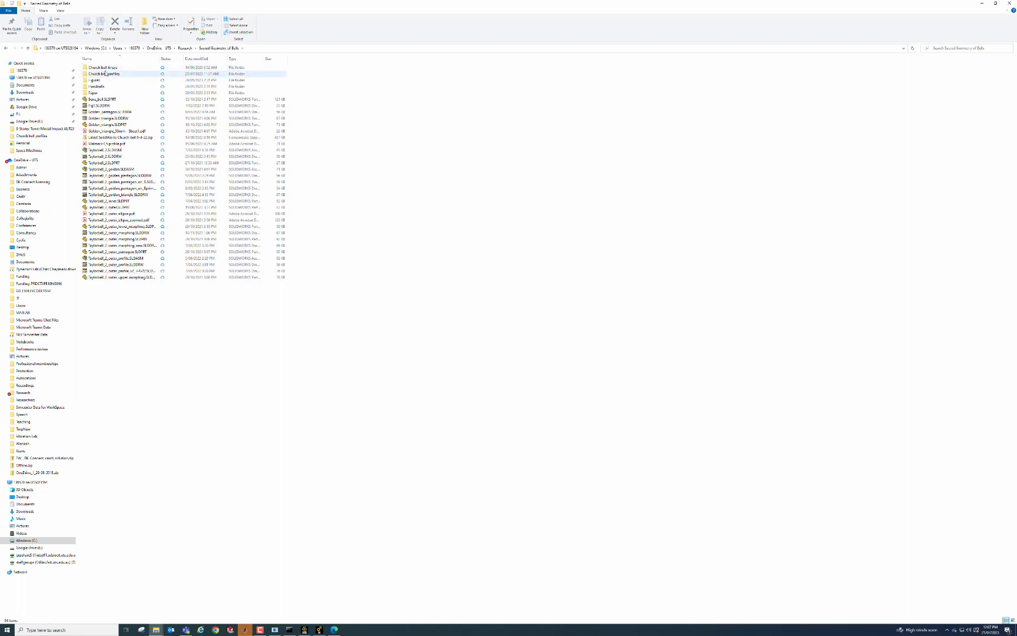
{"action": "left_click", "coordinate": [106, 74]}
{"action": "double_click", "coordinate": [106, 75]}
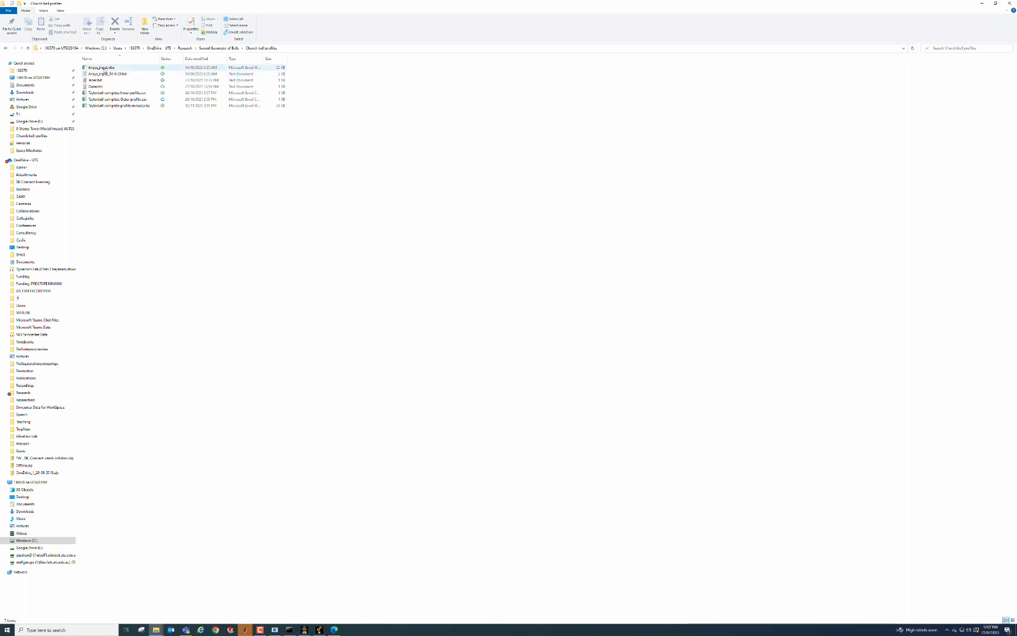
Step: Open the workbook Ansys_input.xlsx, enlarge the bell profile chart to inspect the outline, and minimize the workbook
{"action": "double_click", "coordinate": [104, 68]}
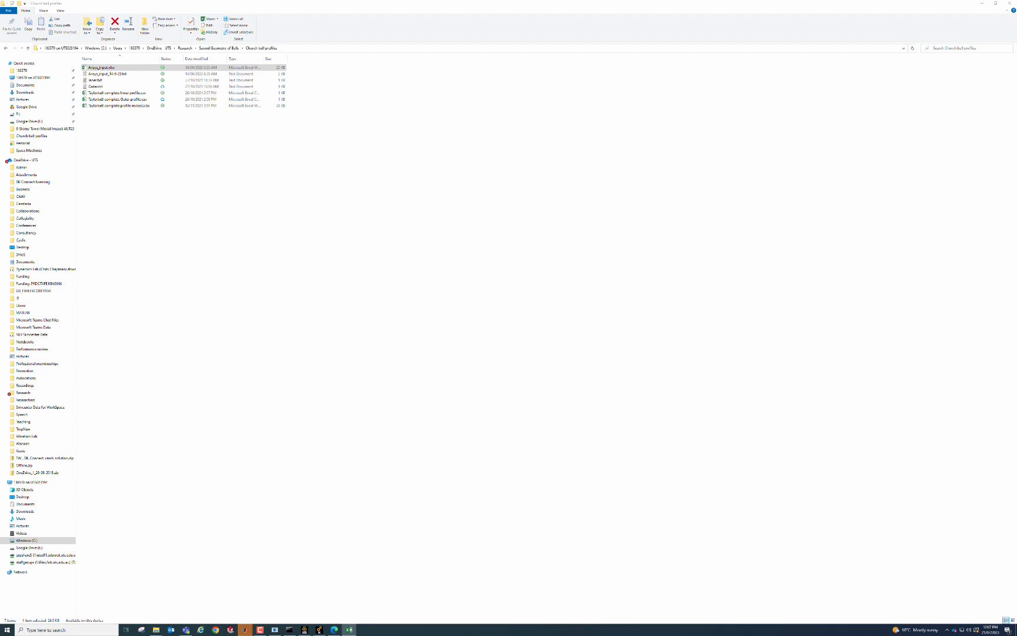
{"action": "left_click_drag", "start_coordinate": [257, 0], "coordinate": [300, 76]}
{"action": "left_click", "coordinate": [496, 73]}
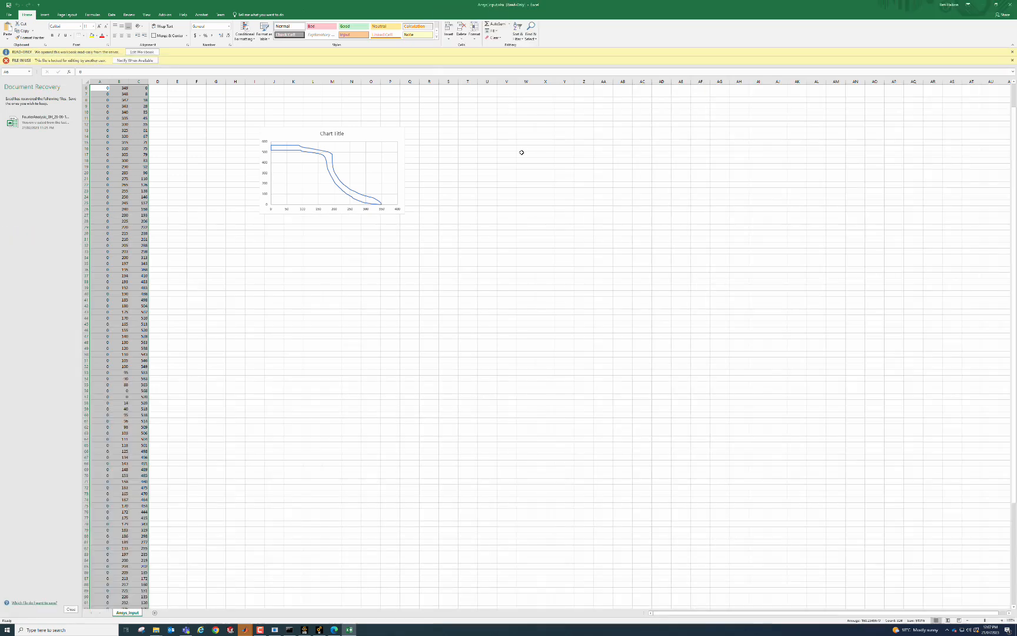
{"action": "left_click", "coordinate": [389, 137]}
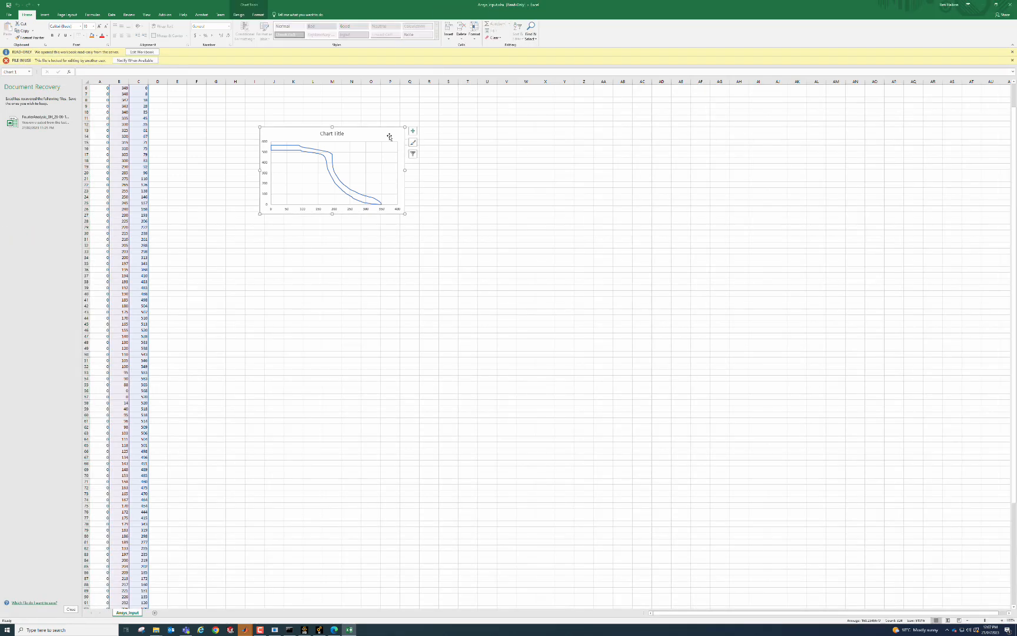
{"action": "left_click_drag", "start_coordinate": [405, 213], "coordinate": [913, 554]}
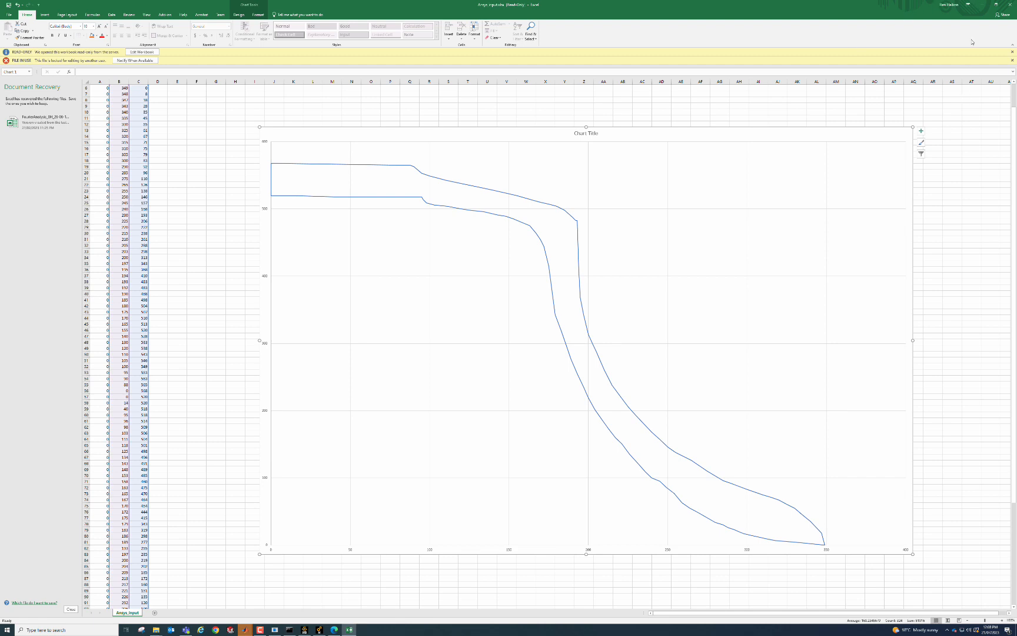
{"action": "left_click", "coordinate": [982, 4]}
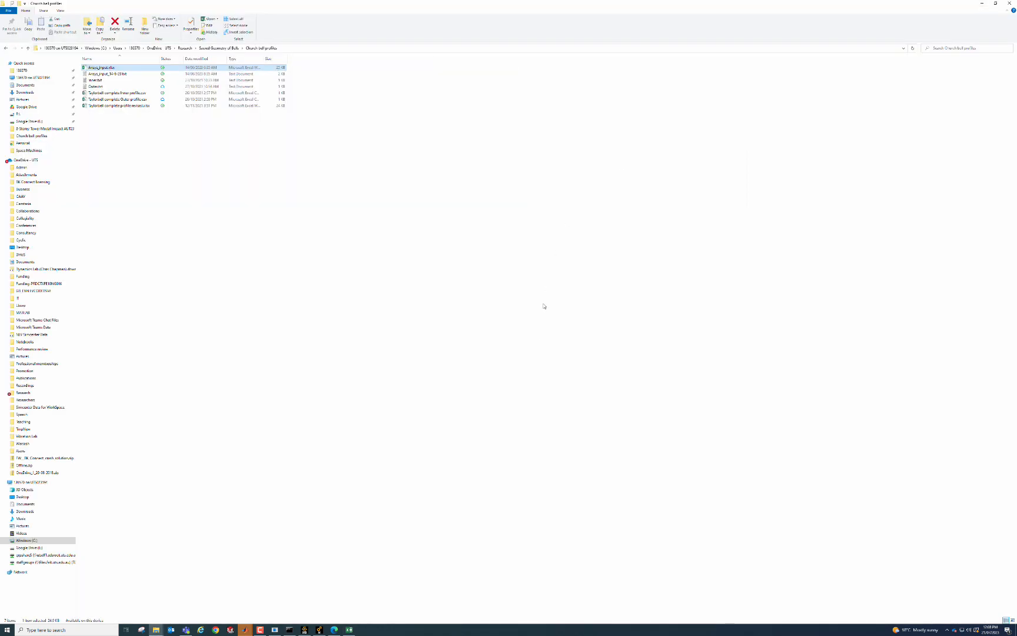
Step: Switch back to Abaqus, leave the profile sketch for the meshed bell, and enter the Job module
{"action": "left_click", "coordinate": [274, 630]}
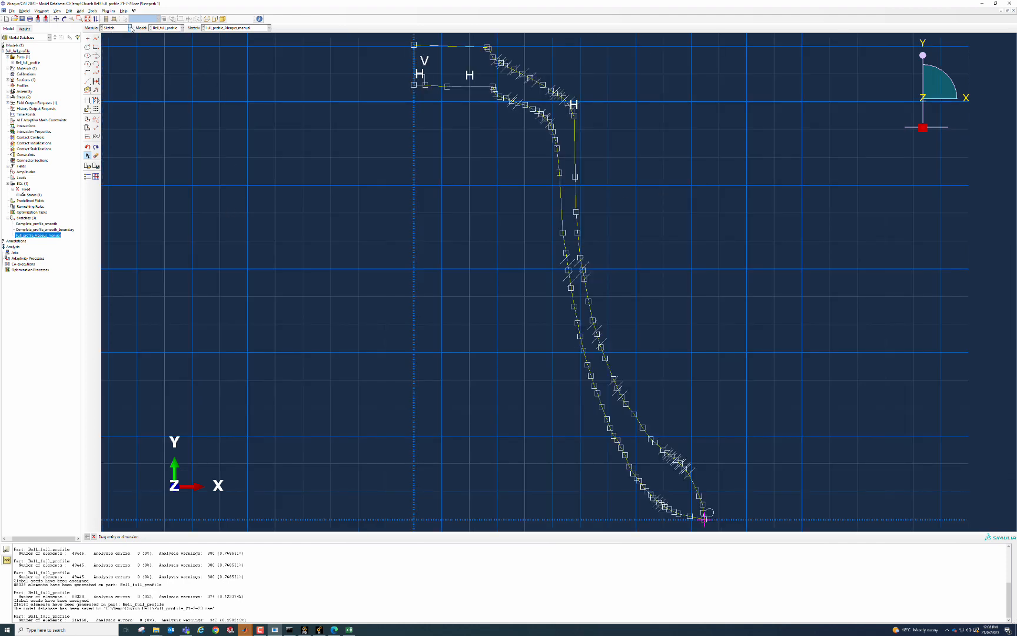
{"action": "left_click", "coordinate": [127, 28]}
{"action": "left_click", "coordinate": [111, 69]}
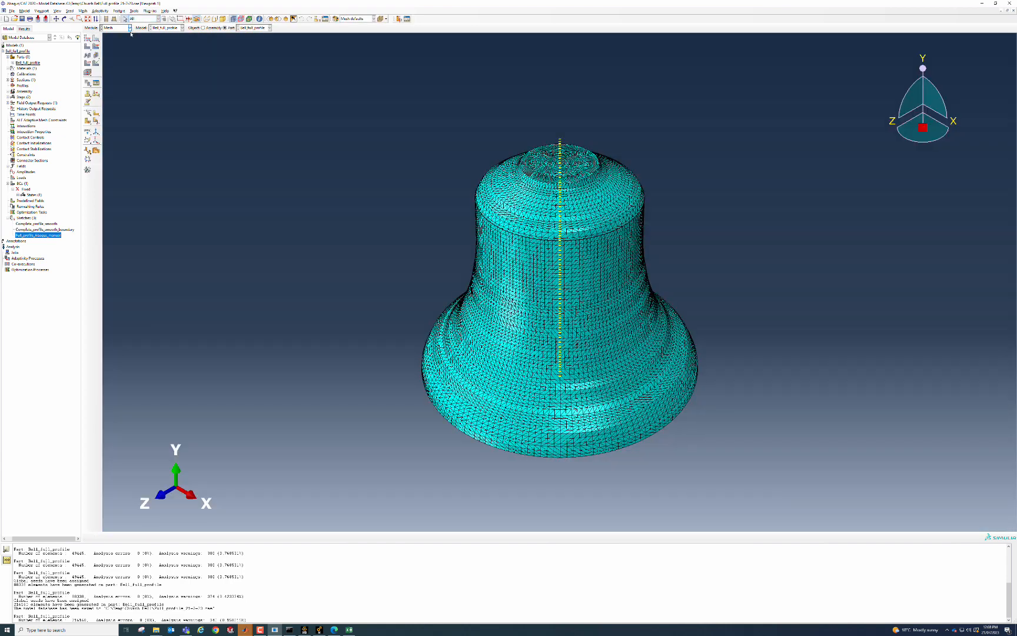
{"action": "left_click", "coordinate": [131, 28]}
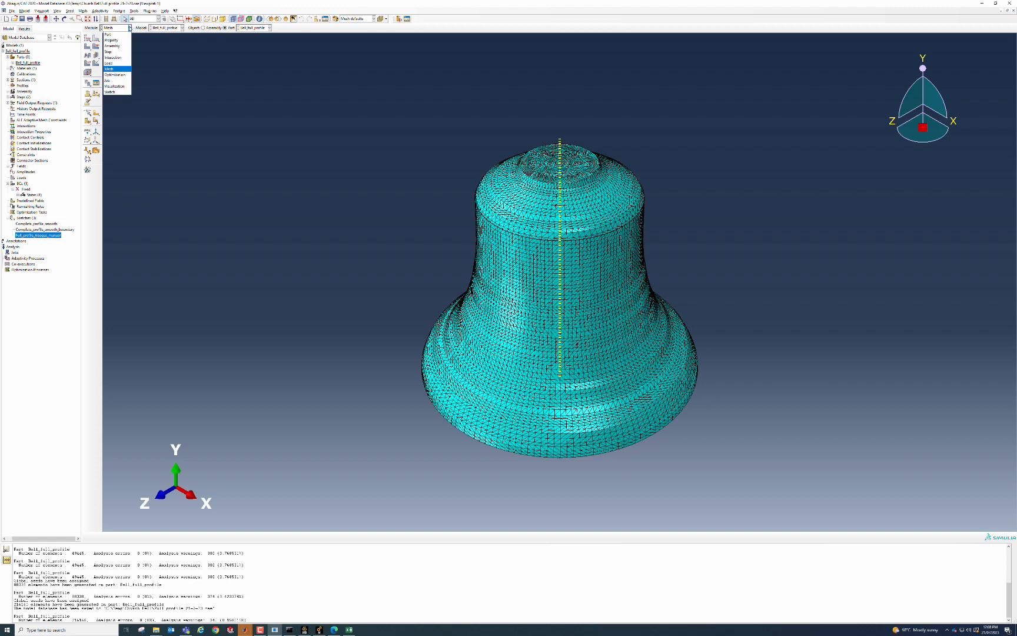
{"action": "left_click", "coordinate": [113, 80]}
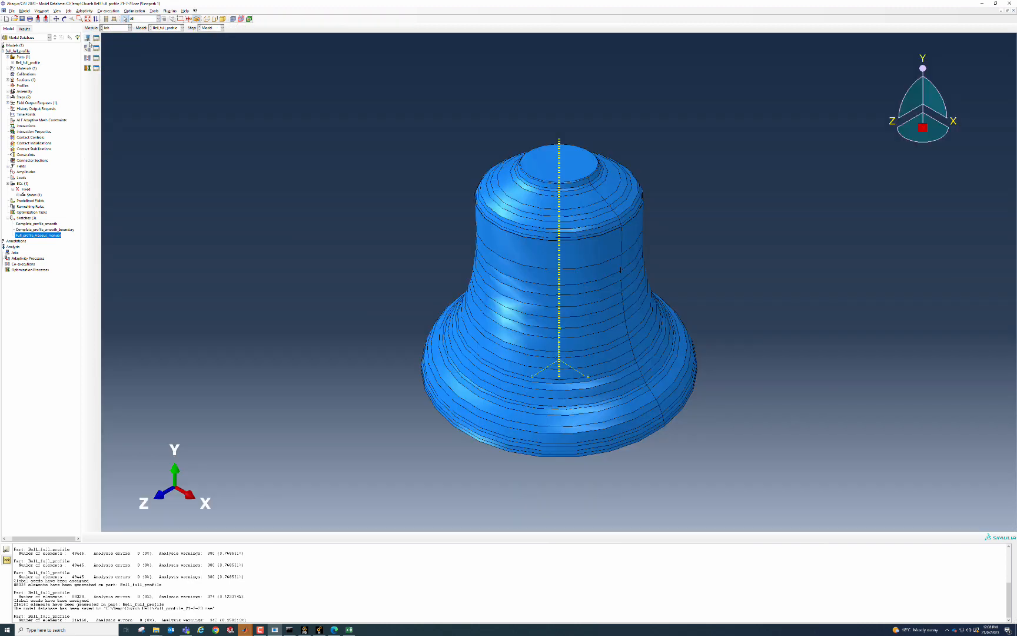
Step: Create a full analysis job named Solve for model Bell_full_profile with the description "Solving frequencies to 5 kHz"
{"action": "left_click", "coordinate": [88, 38]}
{"action": "left_click_drag", "start_coordinate": [130, 29], "coordinate": [166, 80]}
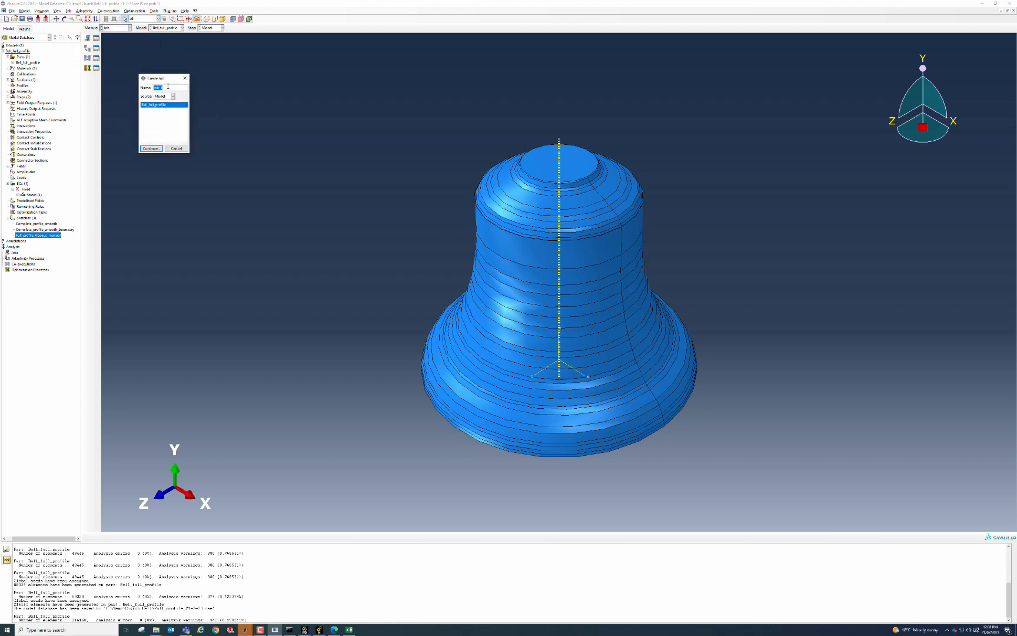
{"action": "type", "text": "Se"}
{"action": "left_click", "coordinate": [151, 148]}
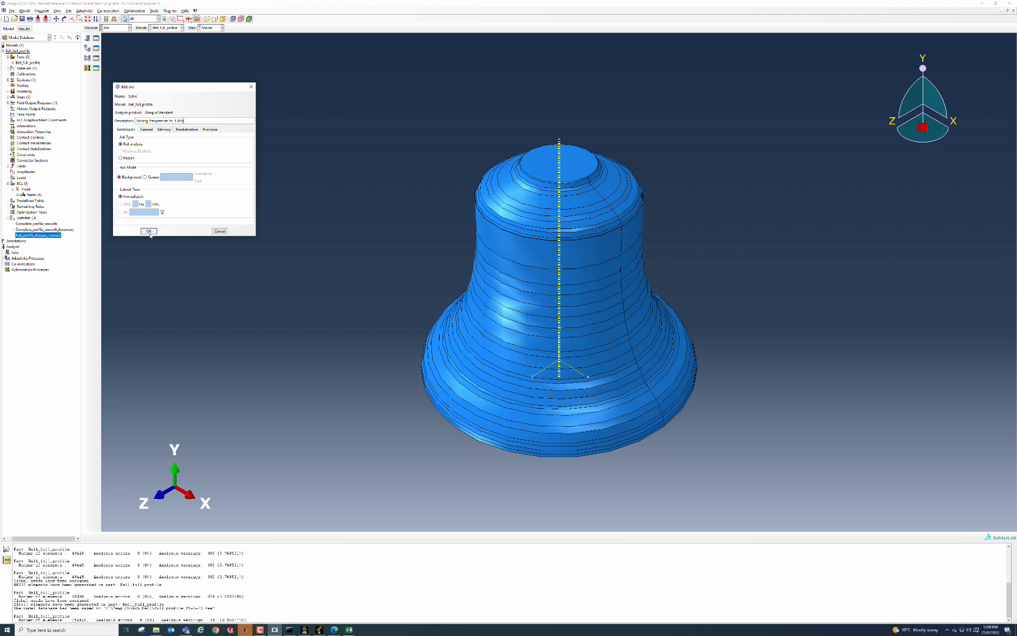
{"action": "left_click", "coordinate": [150, 231]}
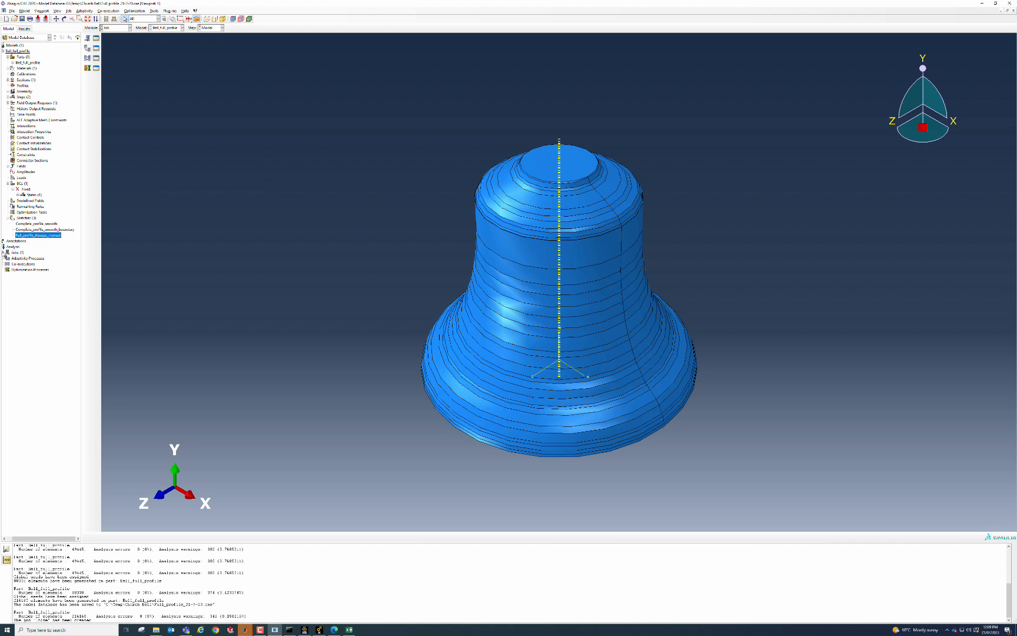
Step: Run a data check on the Solve job and open the Job Manager
{"action": "left_click", "coordinate": [2, 251]}
{"action": "right_click", "coordinate": [16, 259]}
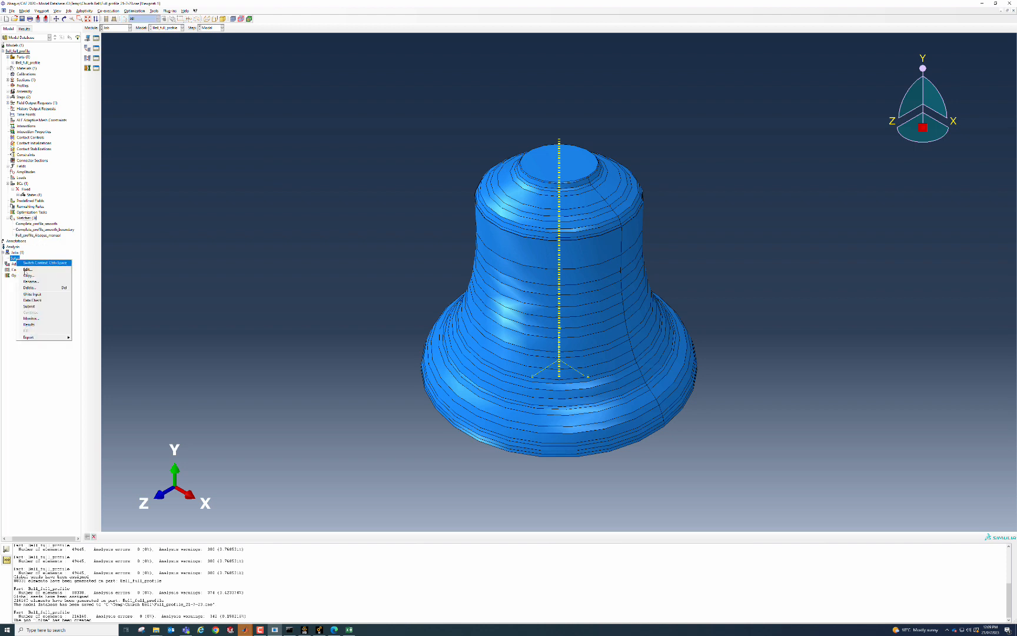
{"action": "left_click", "coordinate": [38, 300]}
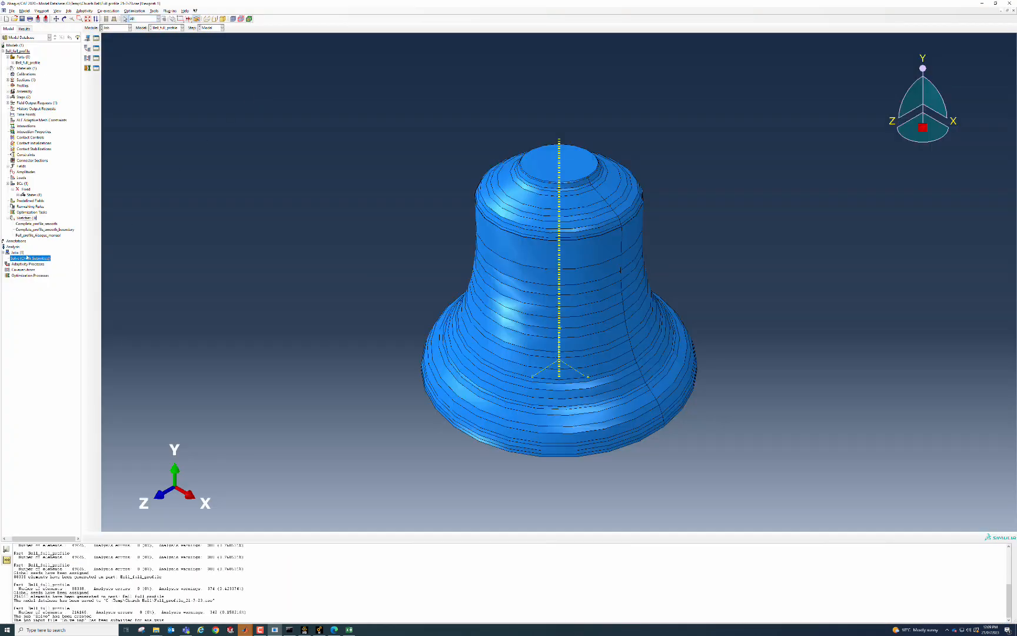
{"action": "right_click", "coordinate": [19, 253]}
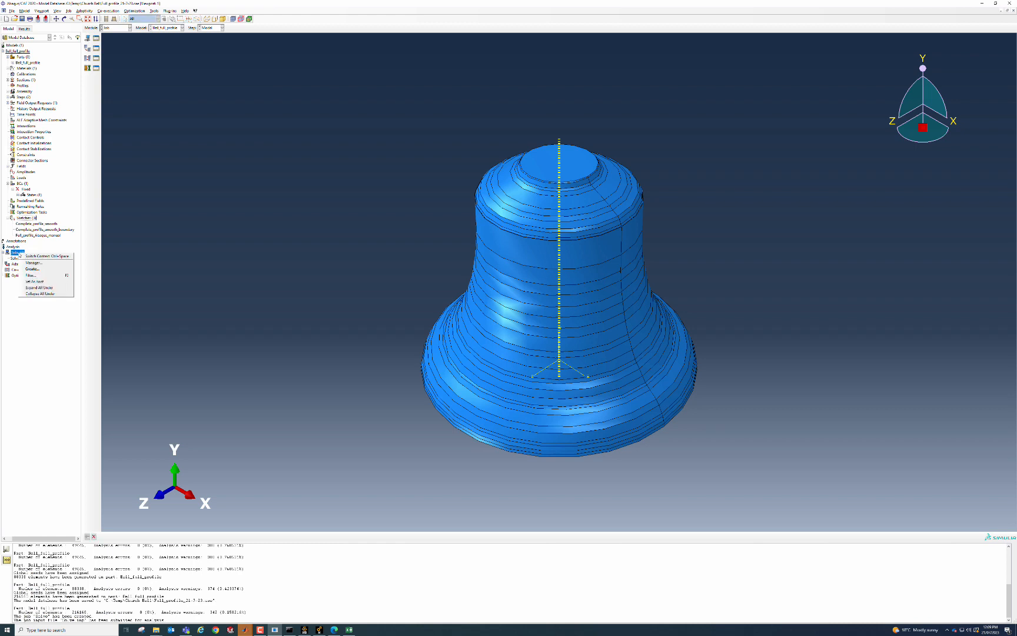
{"action": "left_click", "coordinate": [37, 261]}
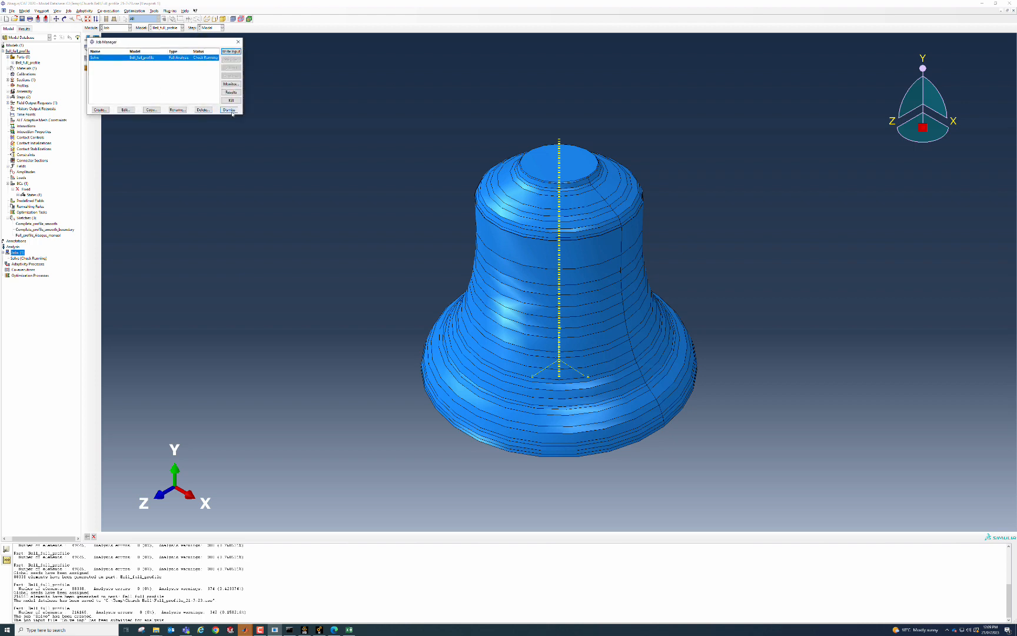
Step: Open the monitor for the Solve job and move its window fully into view
{"action": "right_click", "coordinate": [19, 253]}
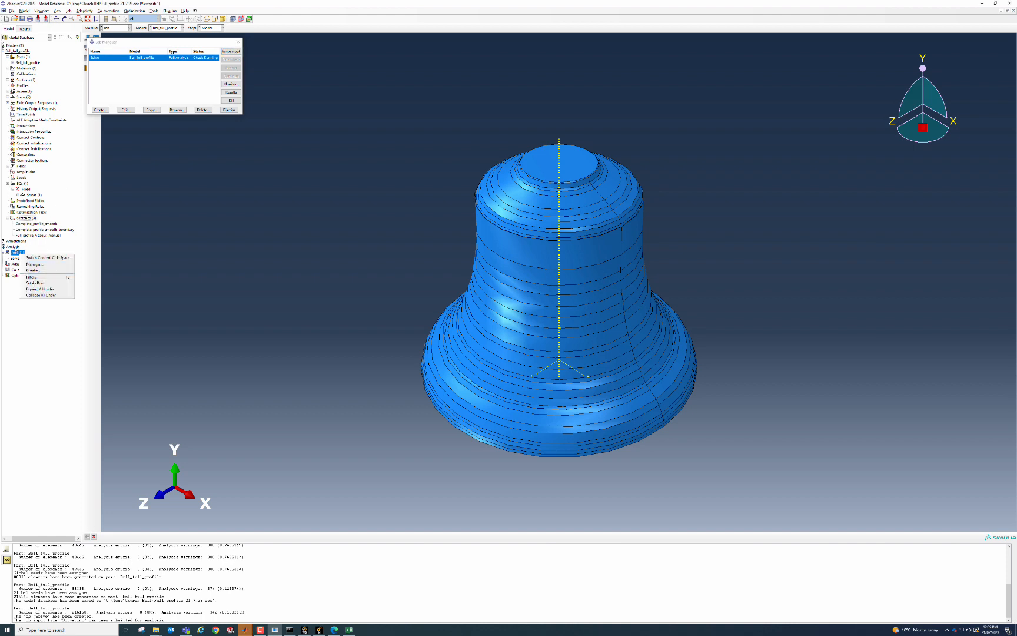
{"action": "right_click", "coordinate": [14, 246]}
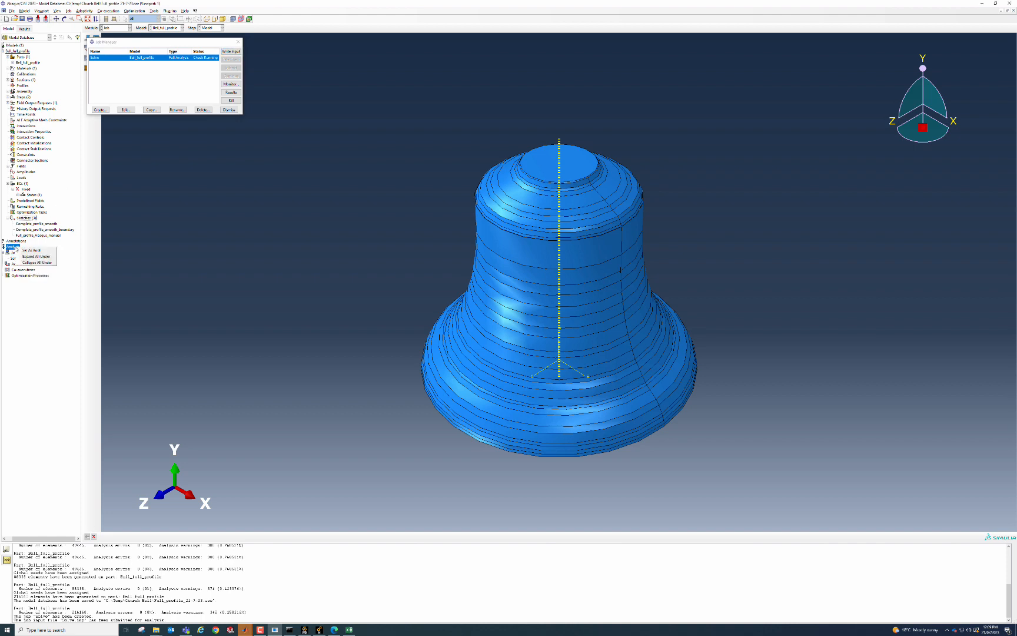
{"action": "left_click", "coordinate": [25, 321]}
{"action": "right_click", "coordinate": [16, 258]}
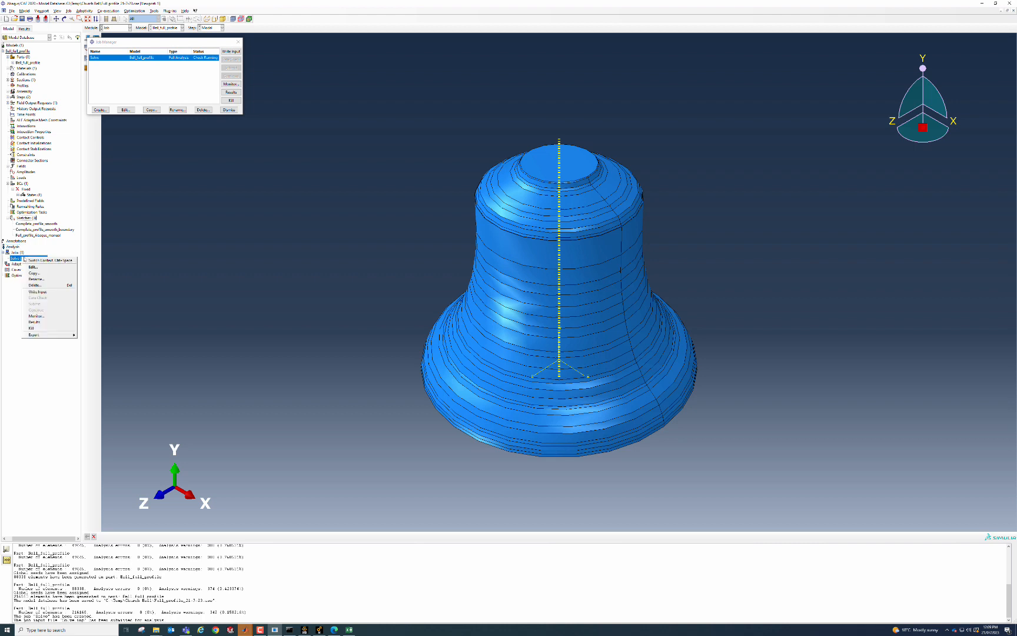
{"action": "left_click", "coordinate": [36, 316]}
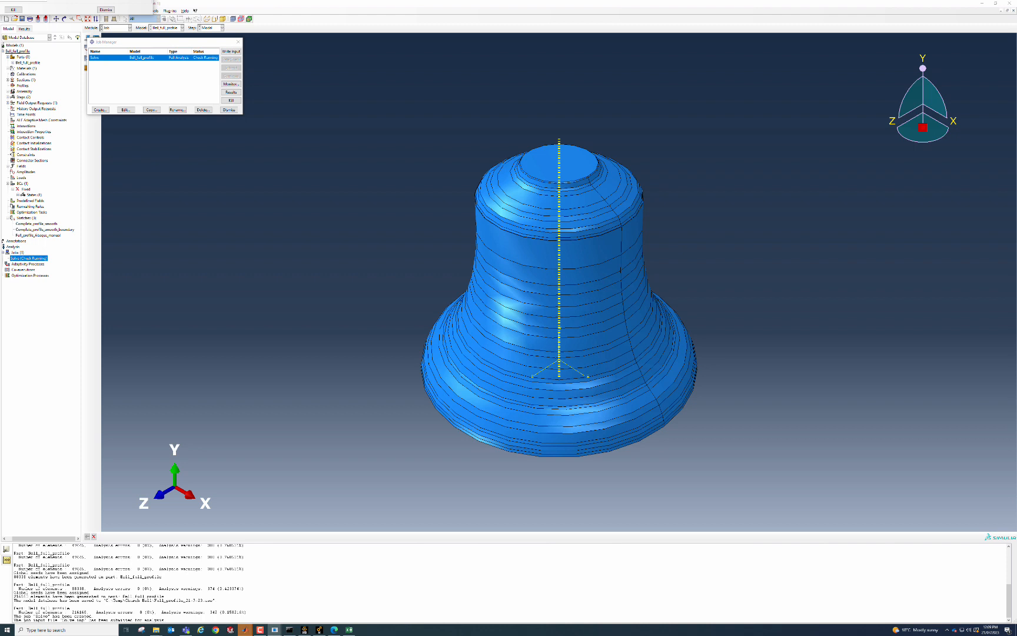
{"action": "left_click_drag", "start_coordinate": [65, 0], "coordinate": [212, 147]}
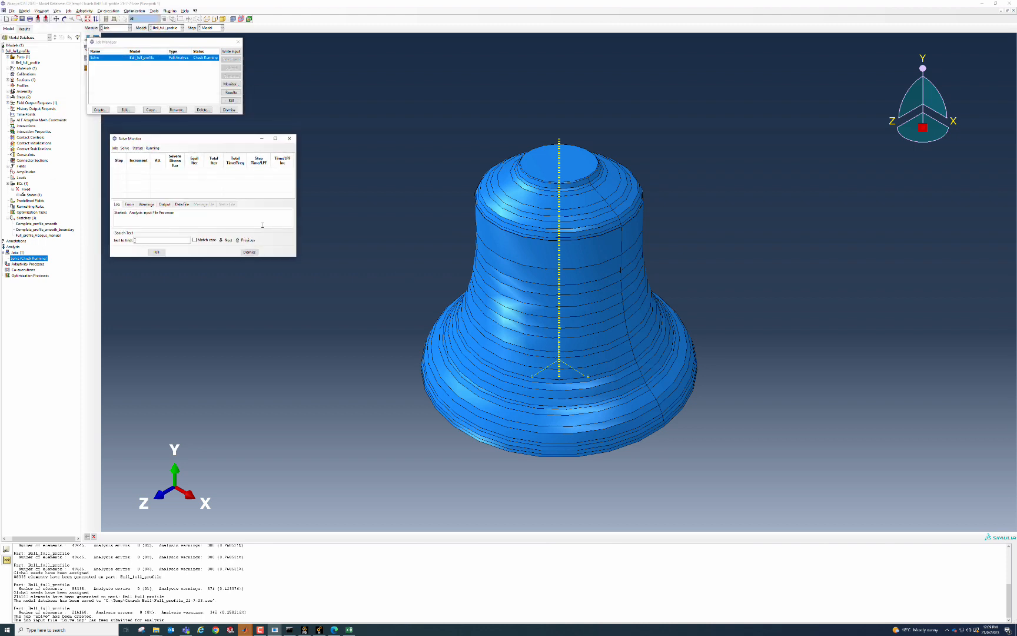
Step: Review the Solve job's errors, warnings, log and output in the monitor, highlighting the distorted-element warning
{"action": "left_click", "coordinate": [130, 203]}
{"action": "left_click", "coordinate": [147, 204]}
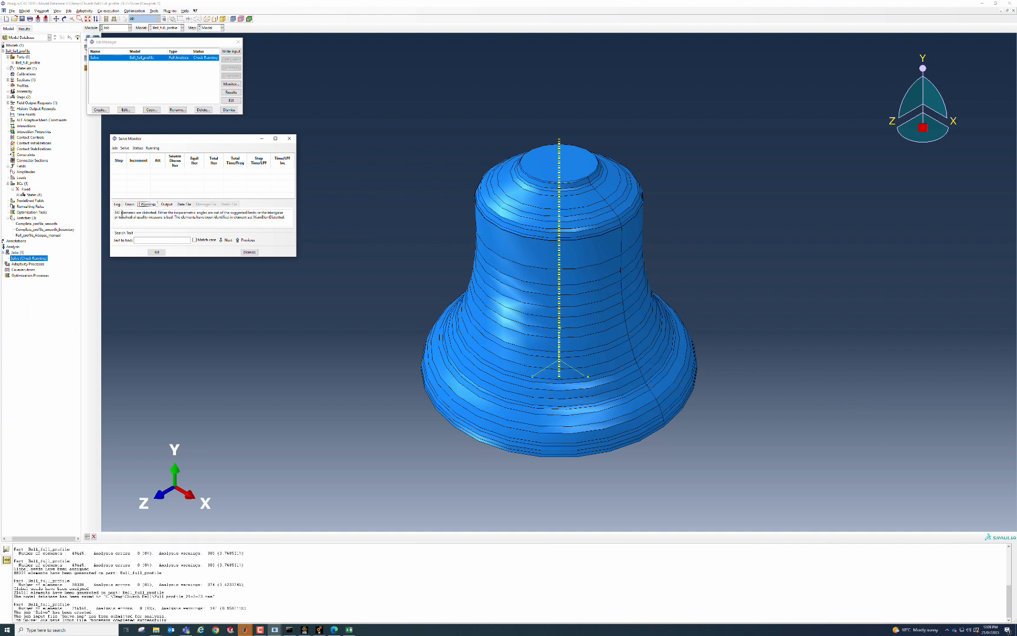
{"action": "left_click_drag", "start_coordinate": [116, 213], "coordinate": [285, 218]}
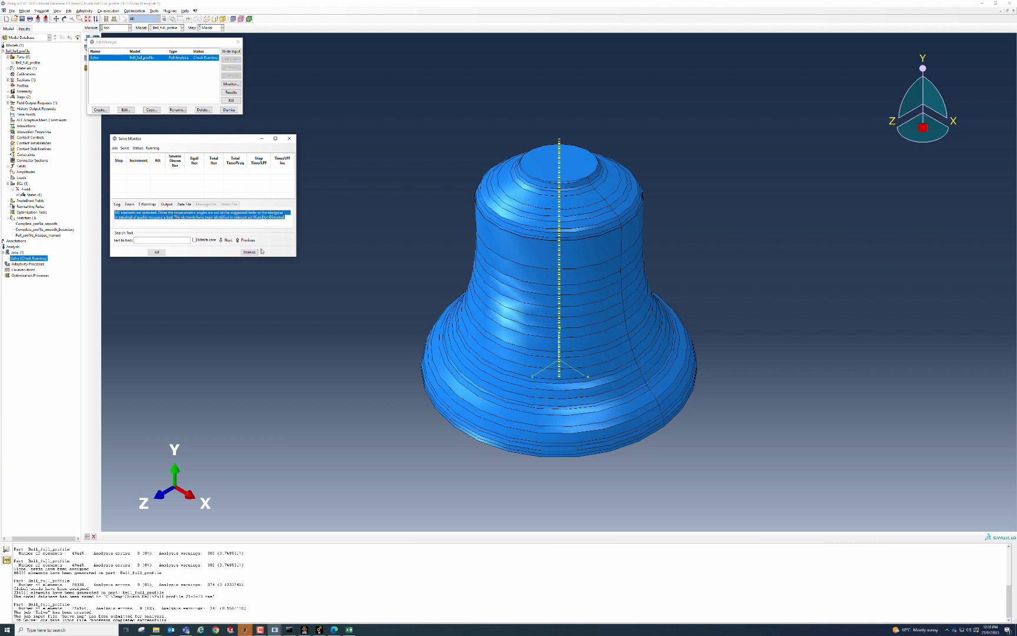
{"action": "left_click", "coordinate": [130, 204]}
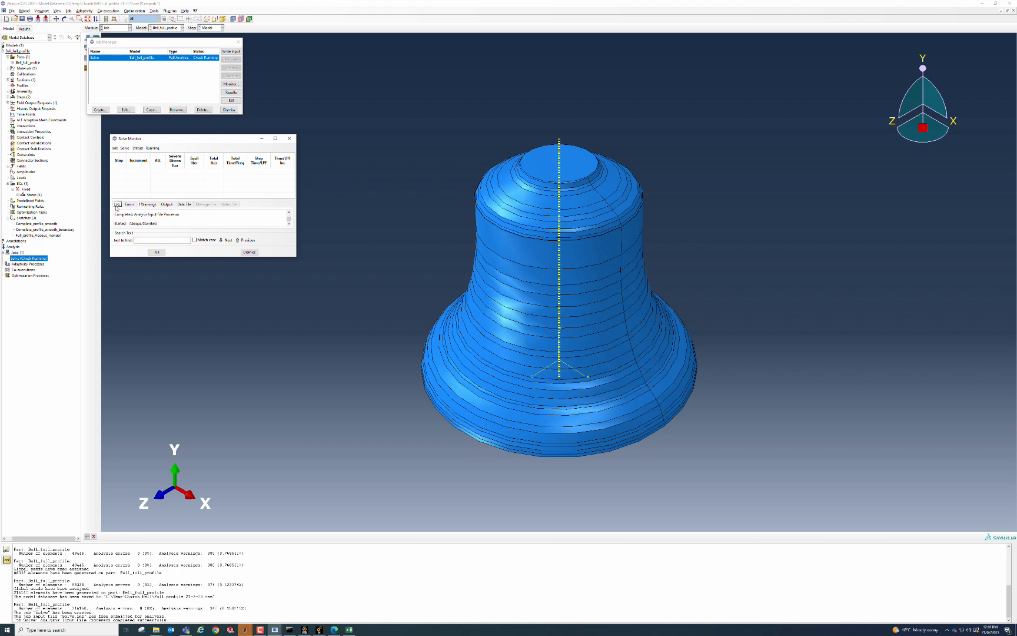
{"action": "left_click", "coordinate": [168, 204]}
{"action": "left_click", "coordinate": [129, 204]}
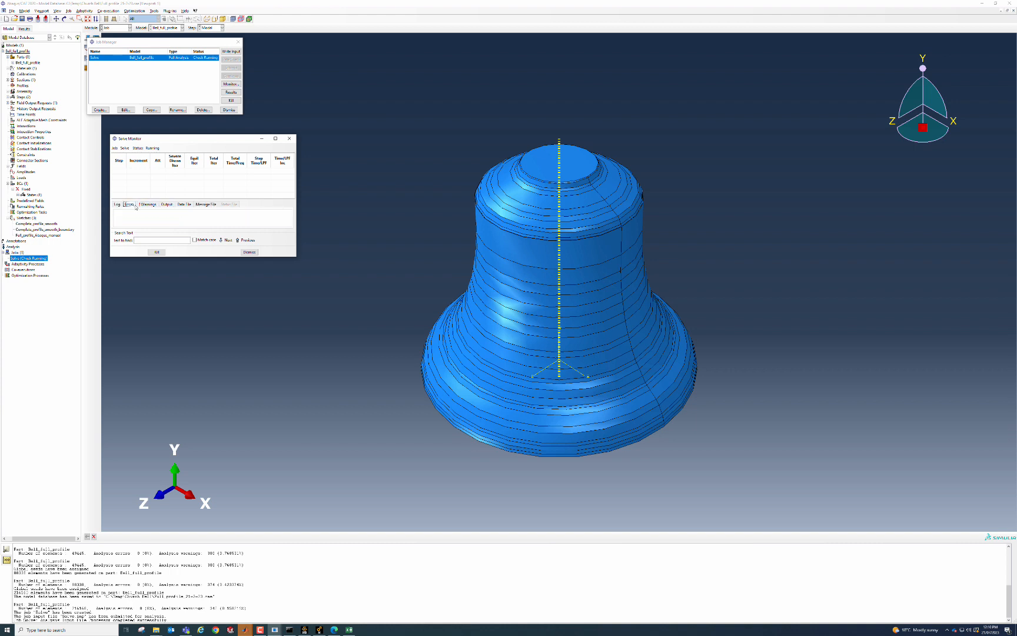
Step: Enlarge the Solve monitor and read the data file's element quality checks, distorted-element list and problem size
{"action": "left_click", "coordinate": [185, 204]}
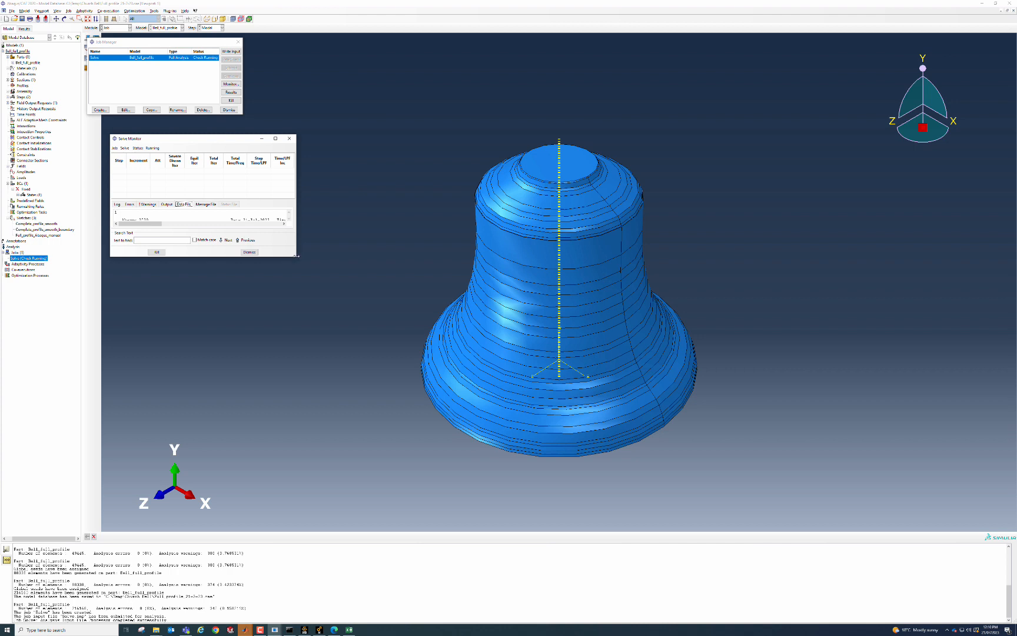
{"action": "left_click_drag", "start_coordinate": [296, 256], "coordinate": [362, 256]}
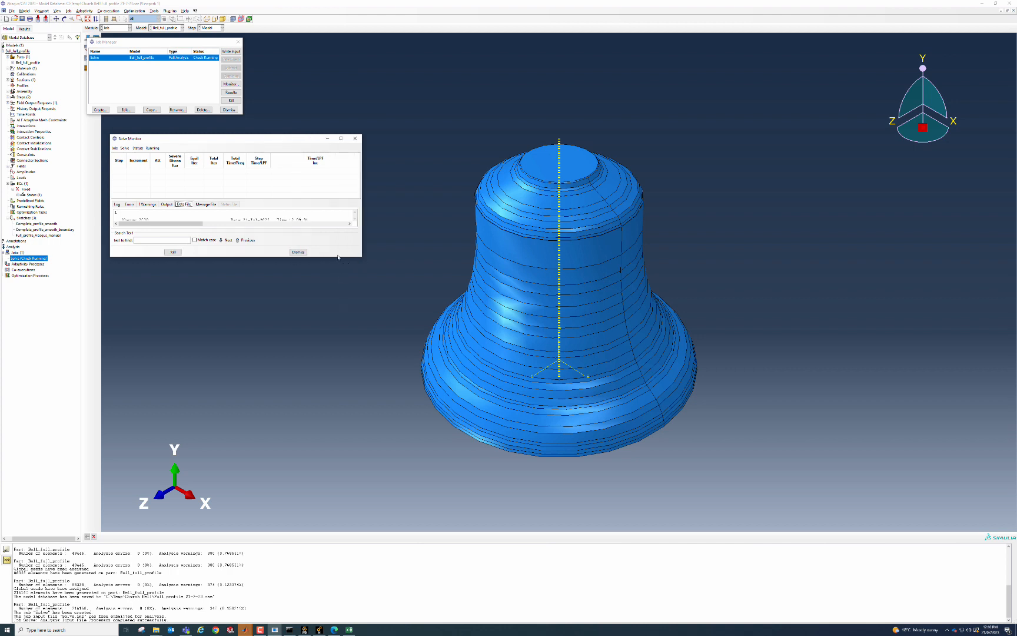
{"action": "left_click_drag", "start_coordinate": [336, 256], "coordinate": [359, 472]}
{"action": "left_click", "coordinate": [355, 343]}
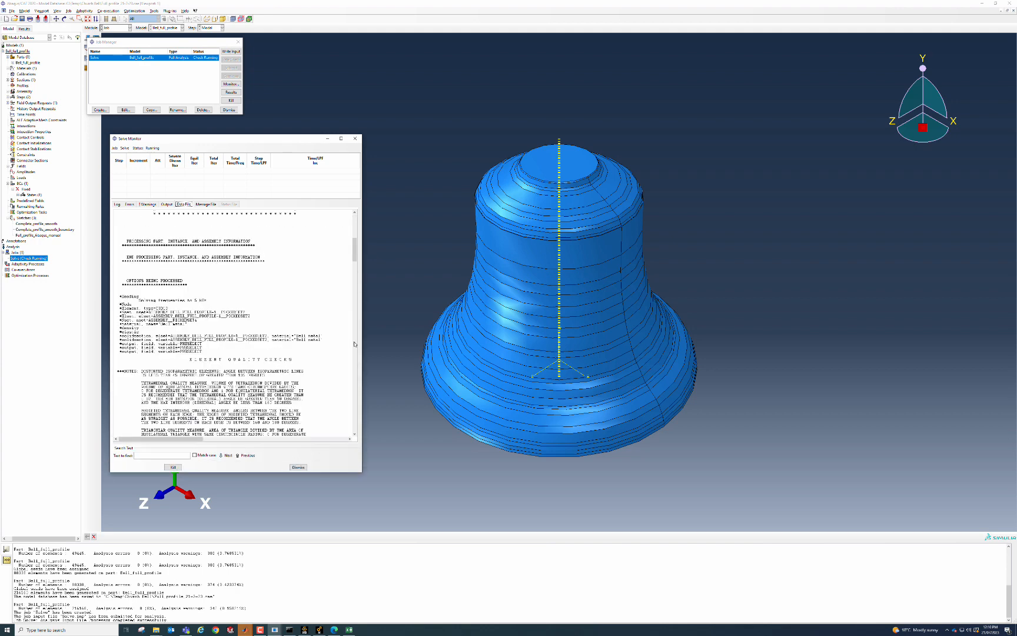
{"action": "left_click", "coordinate": [355, 343]}
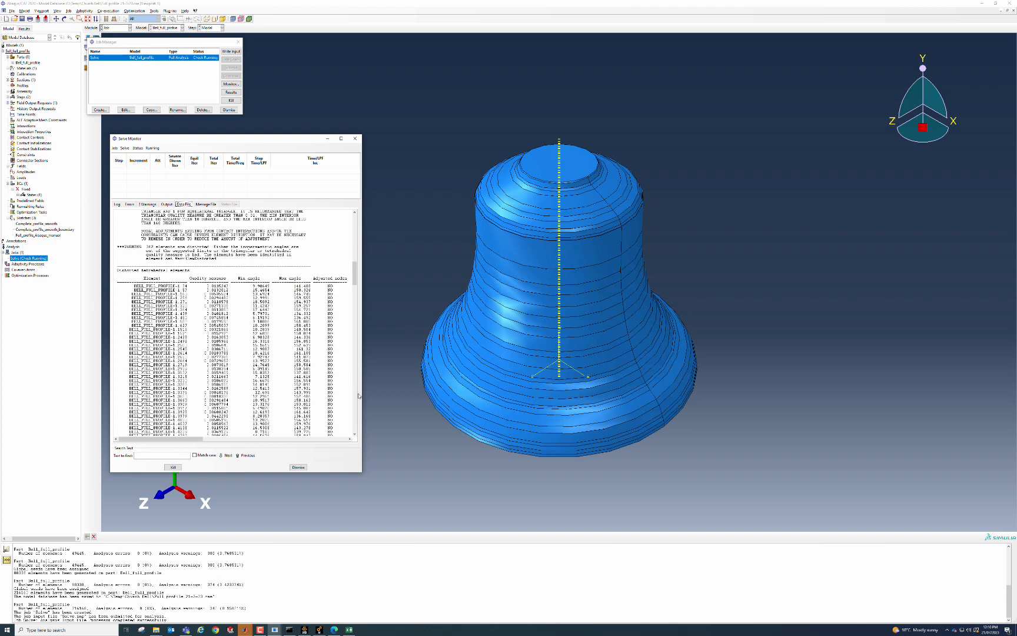
{"action": "scroll", "coordinate": [357, 401], "scroll_direction": "down", "scroll_amount": 20}
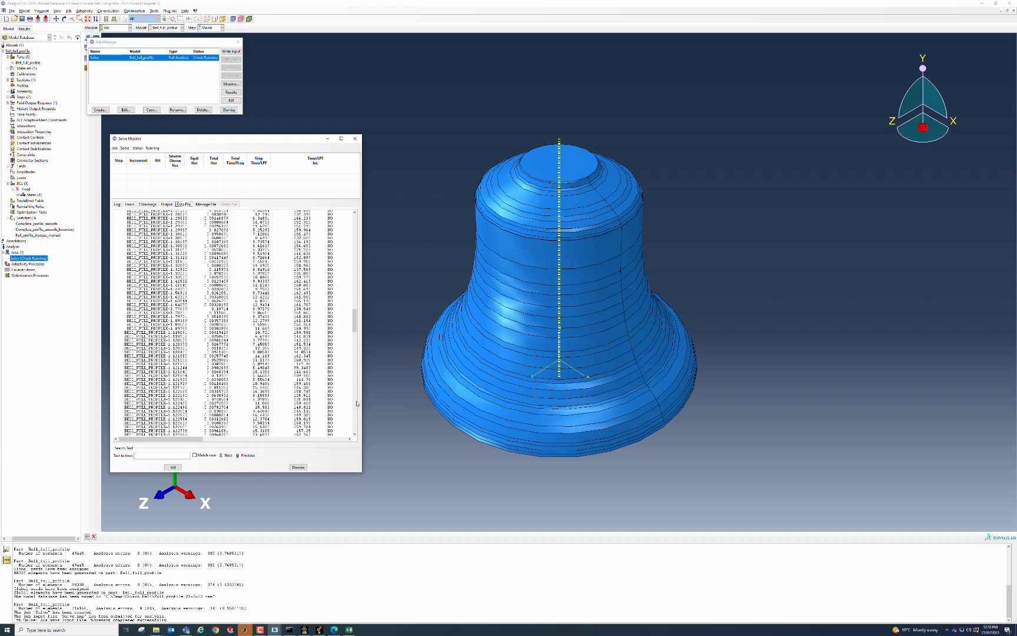
{"action": "scroll", "coordinate": [357, 413], "scroll_direction": "down", "scroll_amount": 10}
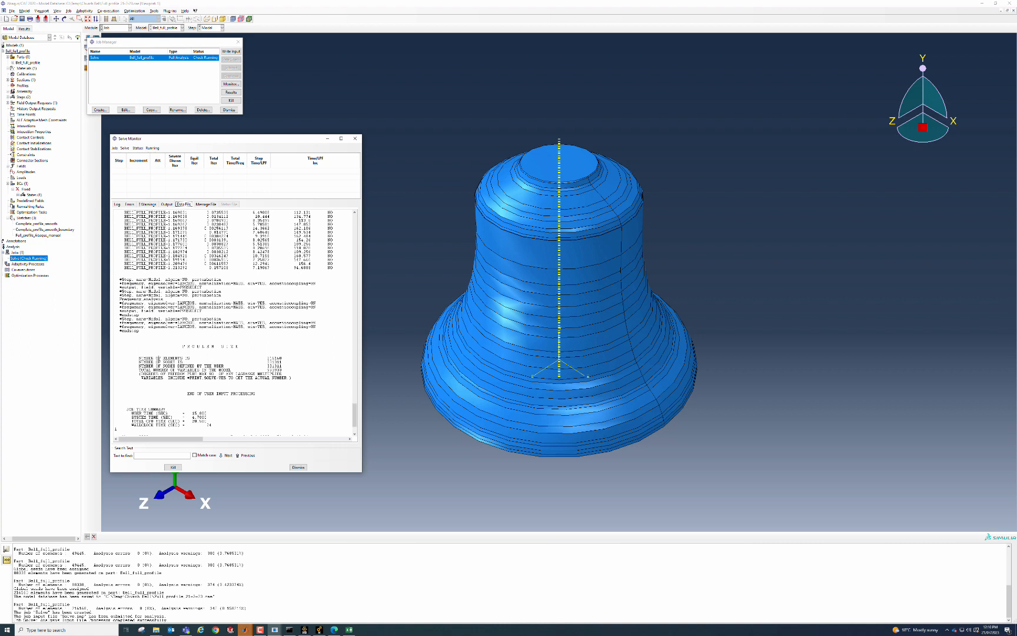
{"action": "double_click", "coordinate": [269, 358]}
{"action": "left_click", "coordinate": [278, 369]}
{"action": "double_click", "coordinate": [271, 361]}
{"action": "double_click", "coordinate": [275, 365]}
Step: Examine the Solve job's message file, the latest job lines in the message area, and the monitor's log
{"action": "left_click", "coordinate": [205, 204]}
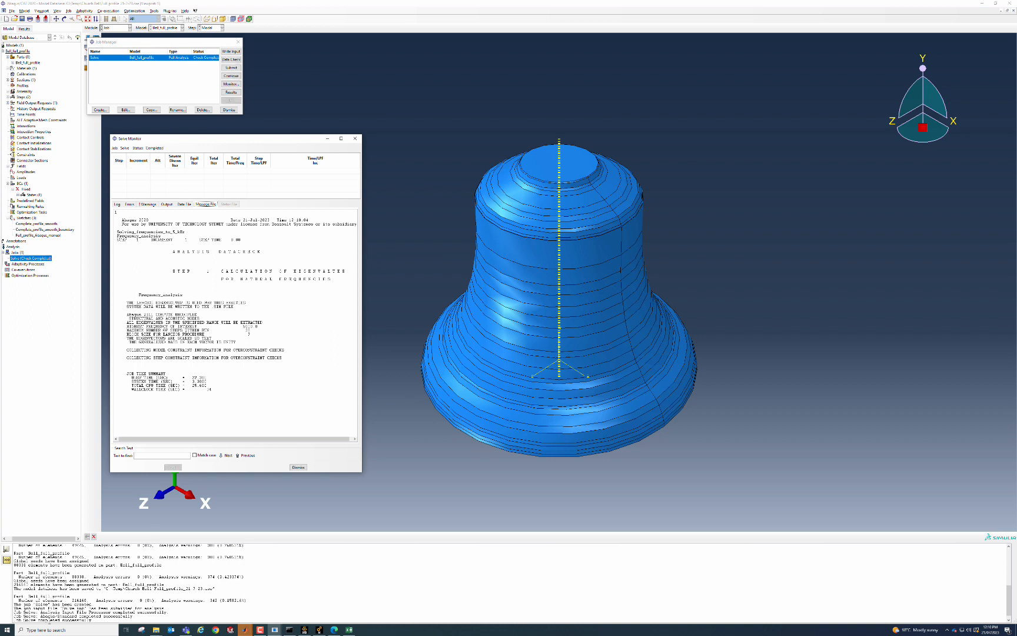
{"action": "double_click", "coordinate": [49, 619]}
{"action": "left_click_drag", "start_coordinate": [91, 620], "coordinate": [19, 618]}
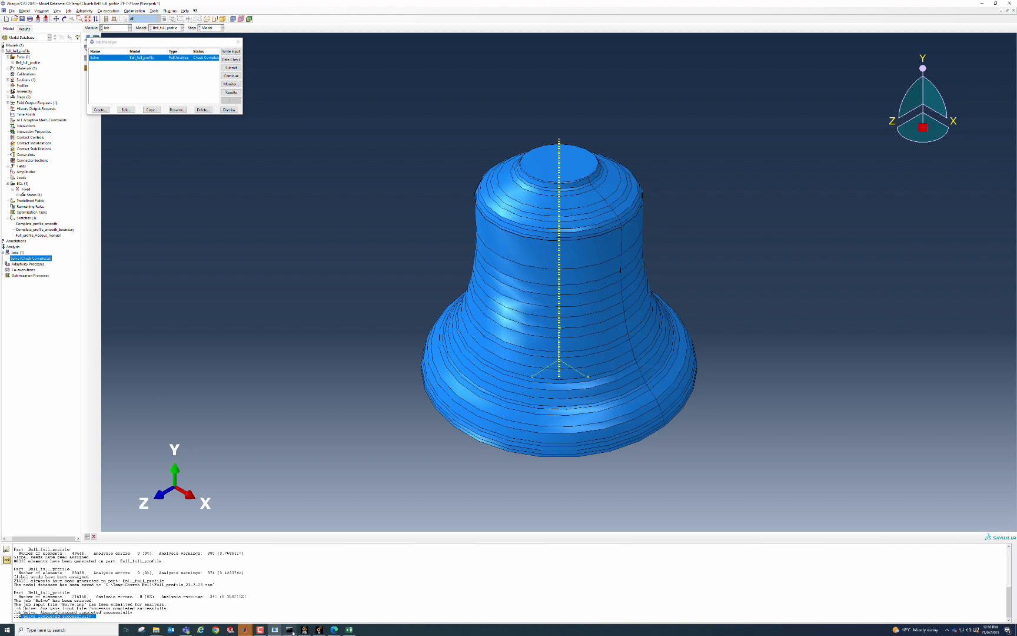
{"action": "mouse_move", "coordinate": [277, 633]}
{"action": "left_click", "coordinate": [307, 599]}
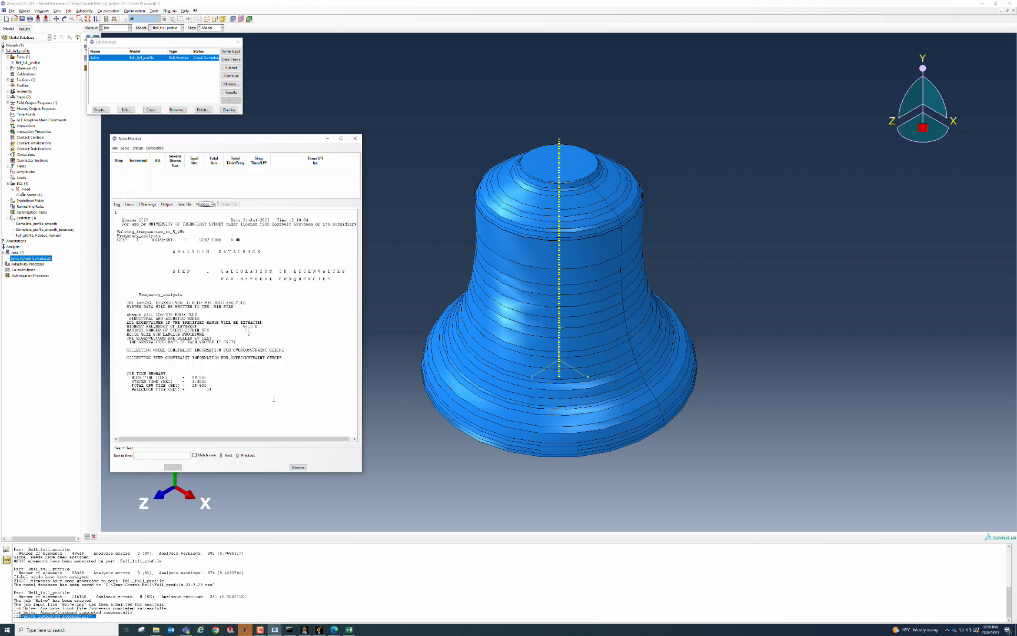
{"action": "left_click", "coordinate": [116, 205]}
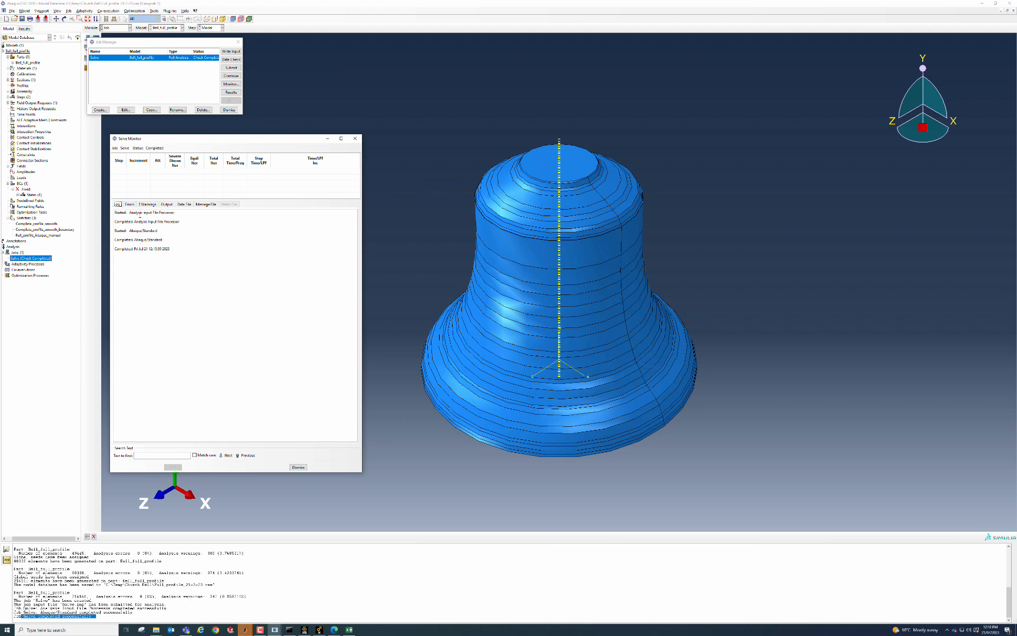
Step: Recheck the errors, warnings and output reported by the data check in the Solve monitor
{"action": "left_click", "coordinate": [130, 204]}
{"action": "left_click", "coordinate": [148, 204]}
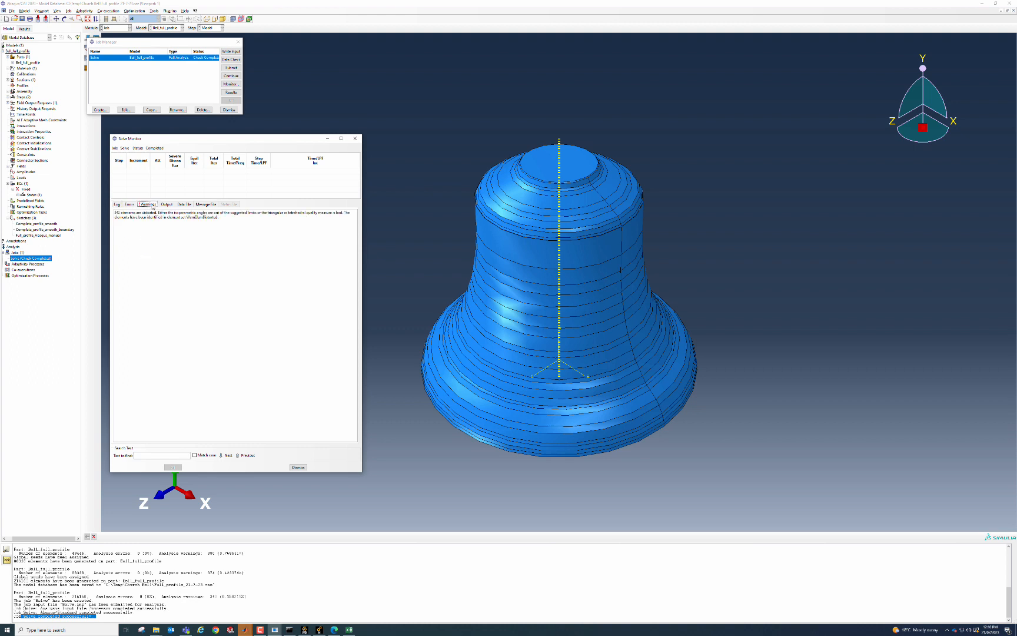
{"action": "left_click", "coordinate": [167, 204]}
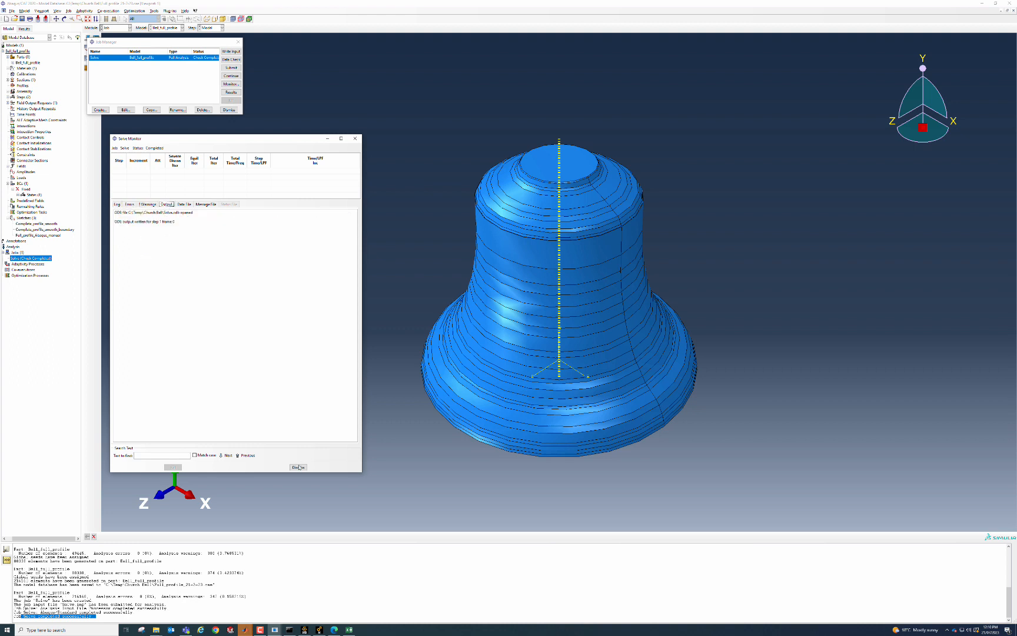
Step: Run the full analysis of the data-checked Solve job and open its monitor
{"action": "left_click", "coordinate": [232, 78]}
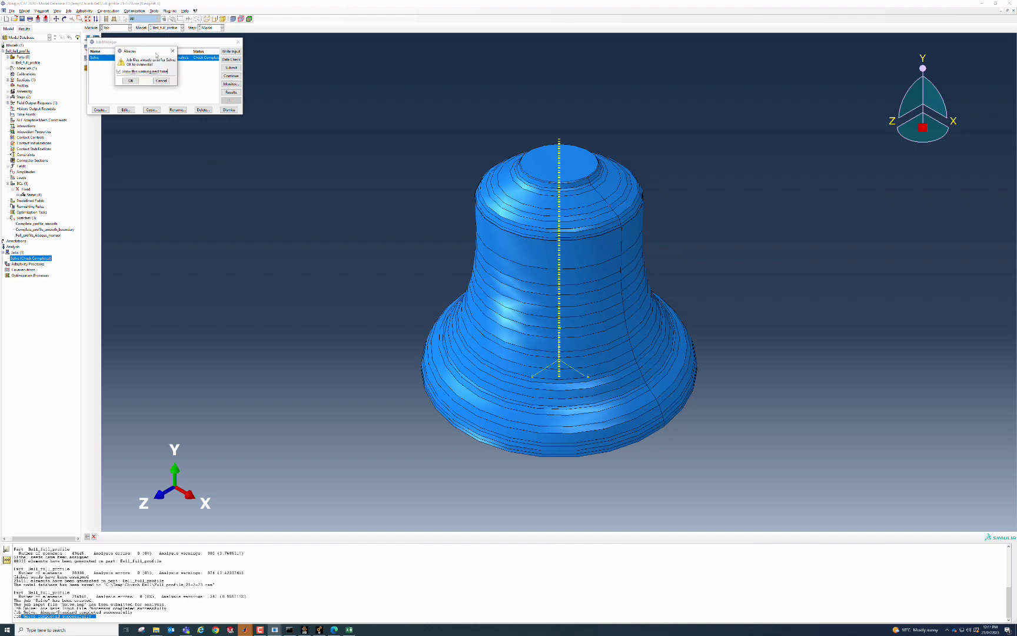
{"action": "left_click", "coordinate": [159, 144]}
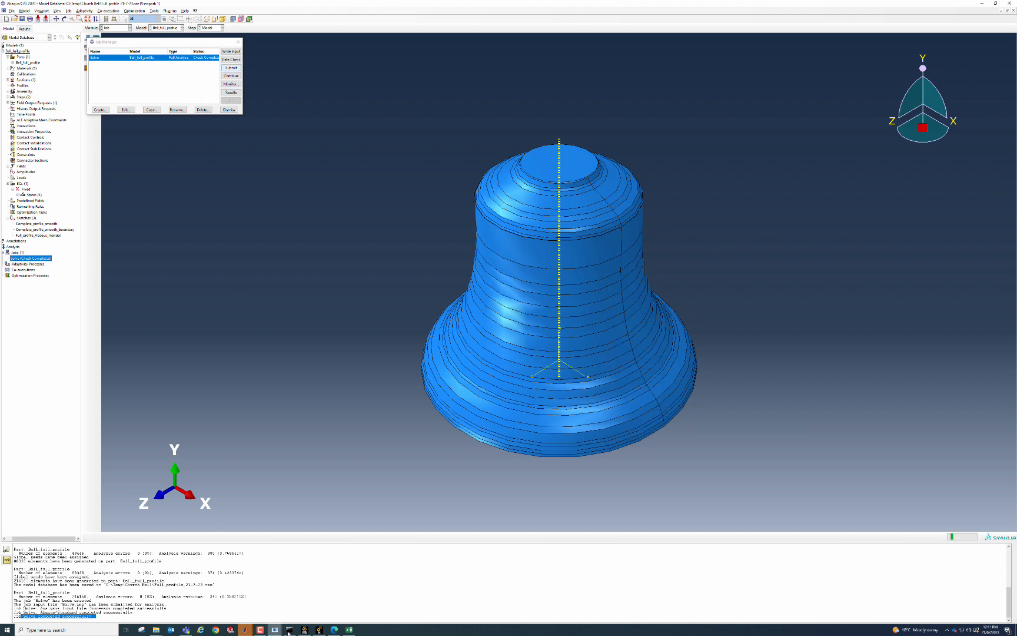
{"action": "mouse_move", "coordinate": [277, 632]}
{"action": "left_click", "coordinate": [307, 599]}
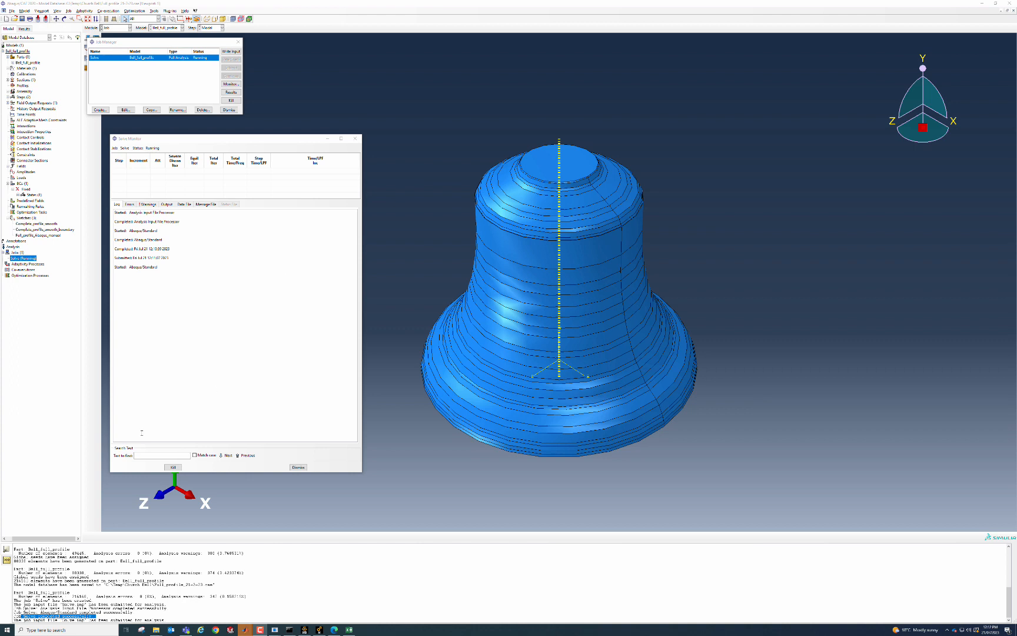
Step: Start Task Manager and view the computer's CPU performance while the Solve job runs
{"action": "left_click", "coordinate": [67, 629]}
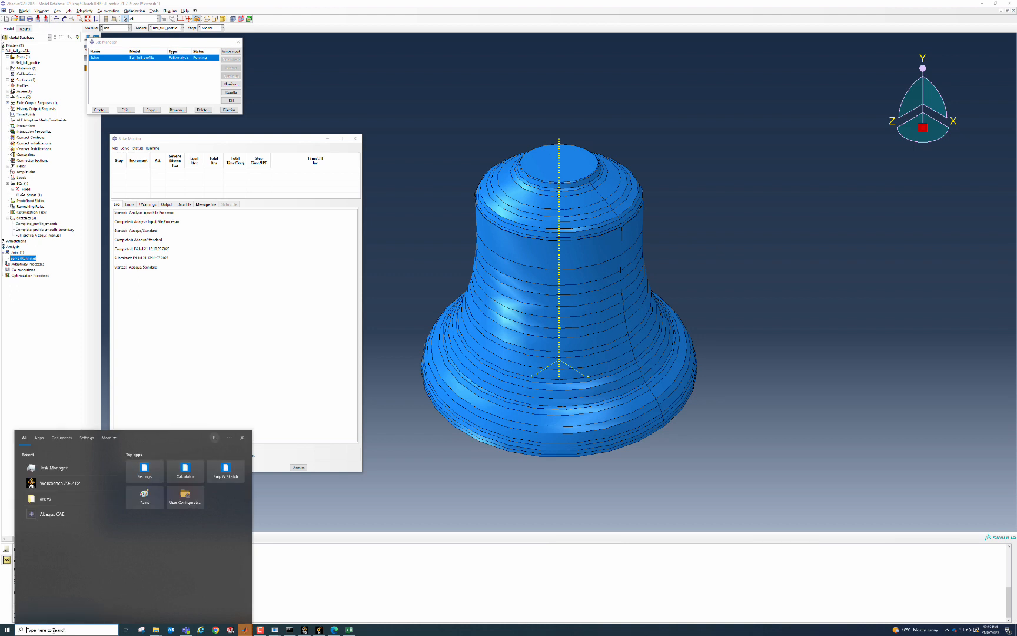
{"action": "type", "text": "task"}
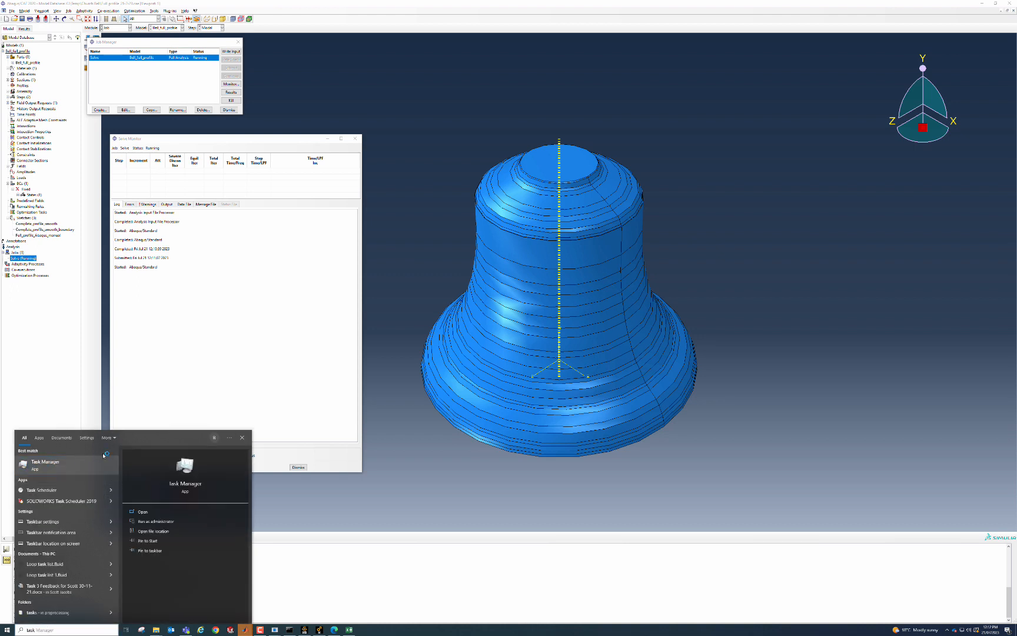
{"action": "left_click", "coordinate": [56, 465]}
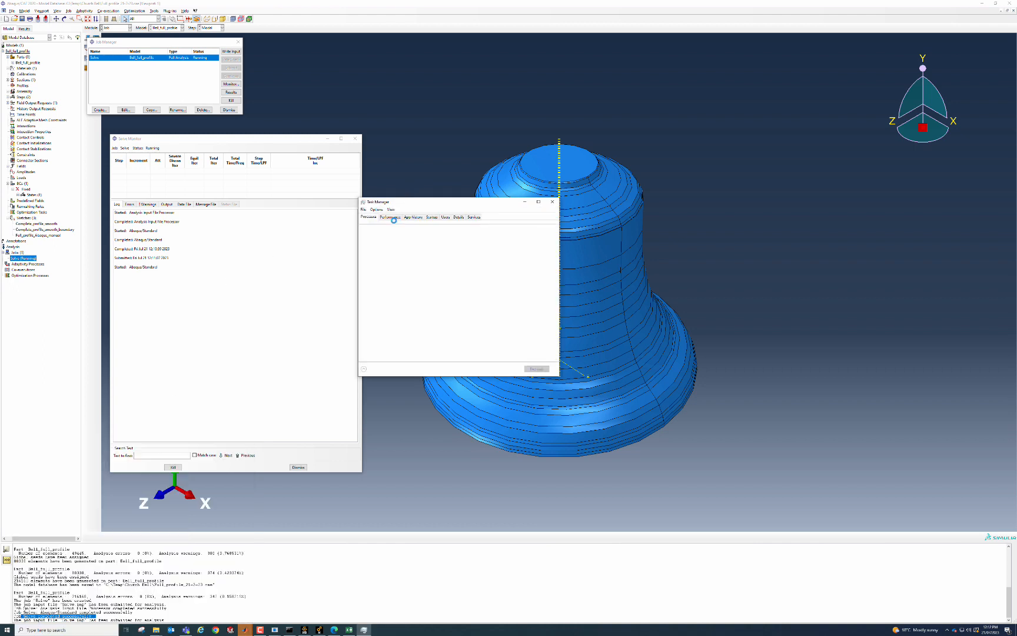
{"action": "left_click", "coordinate": [390, 217]}
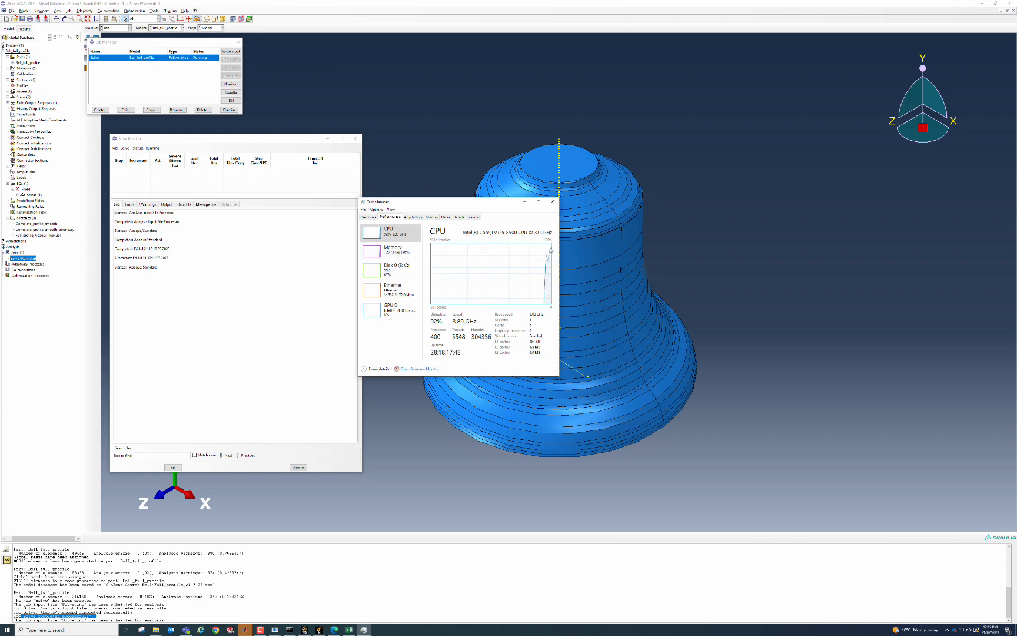
Step: Examine the CPU and memory use of the running processes, expanding the Abaqus/CAE process group
{"action": "left_click", "coordinate": [368, 217]}
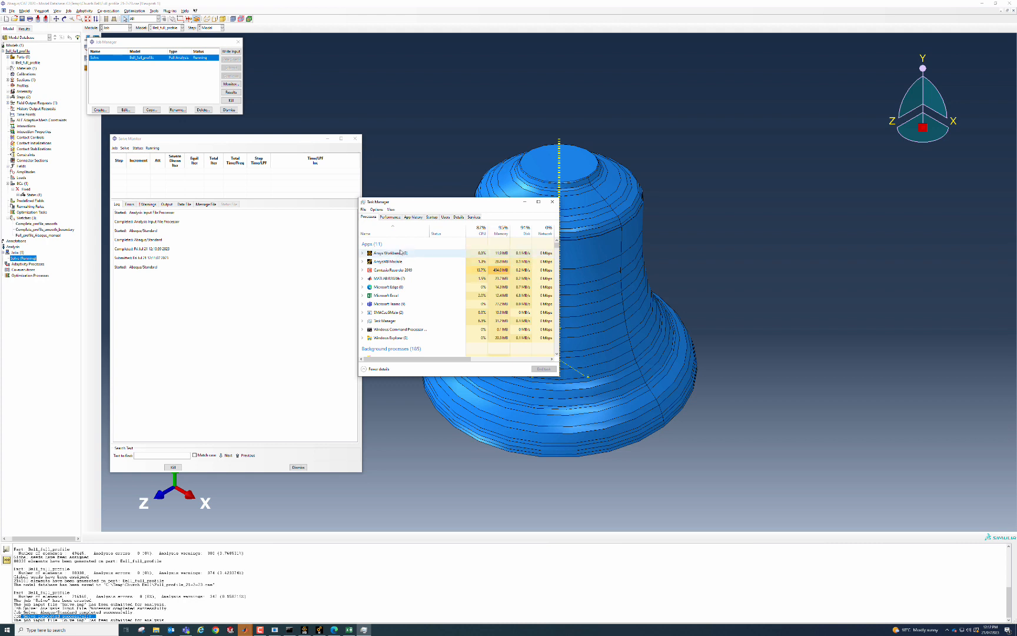
{"action": "left_click", "coordinate": [383, 313]}
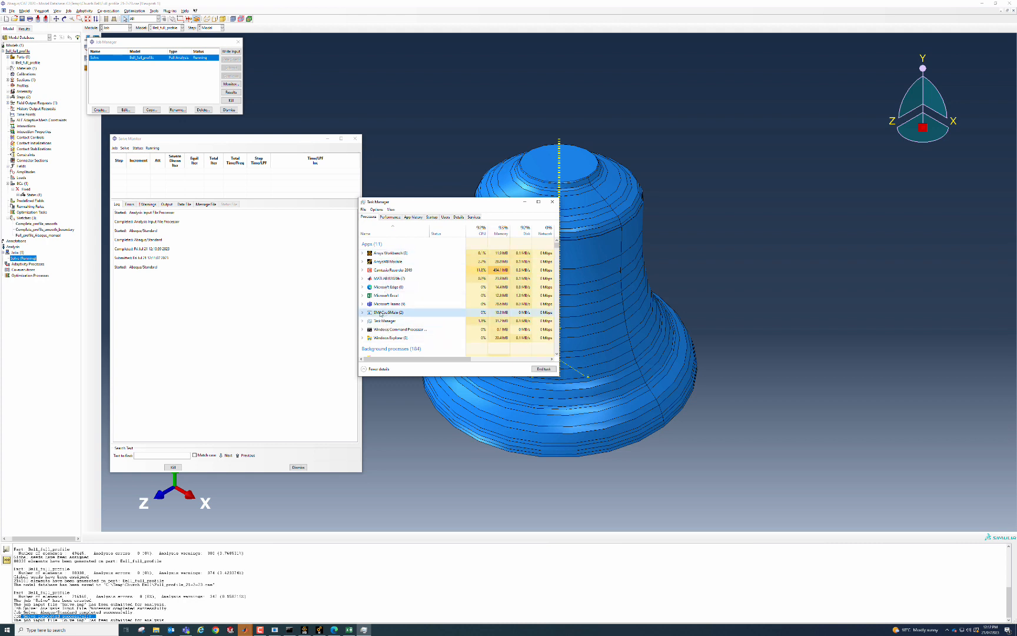
{"action": "left_click", "coordinate": [362, 312]}
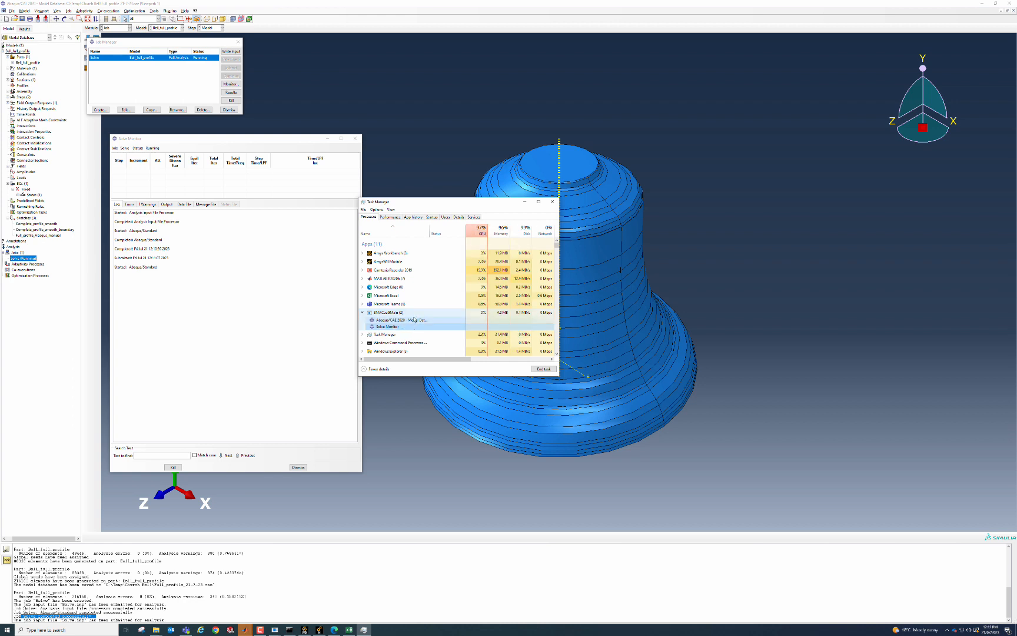
{"action": "left_click", "coordinate": [414, 319]}
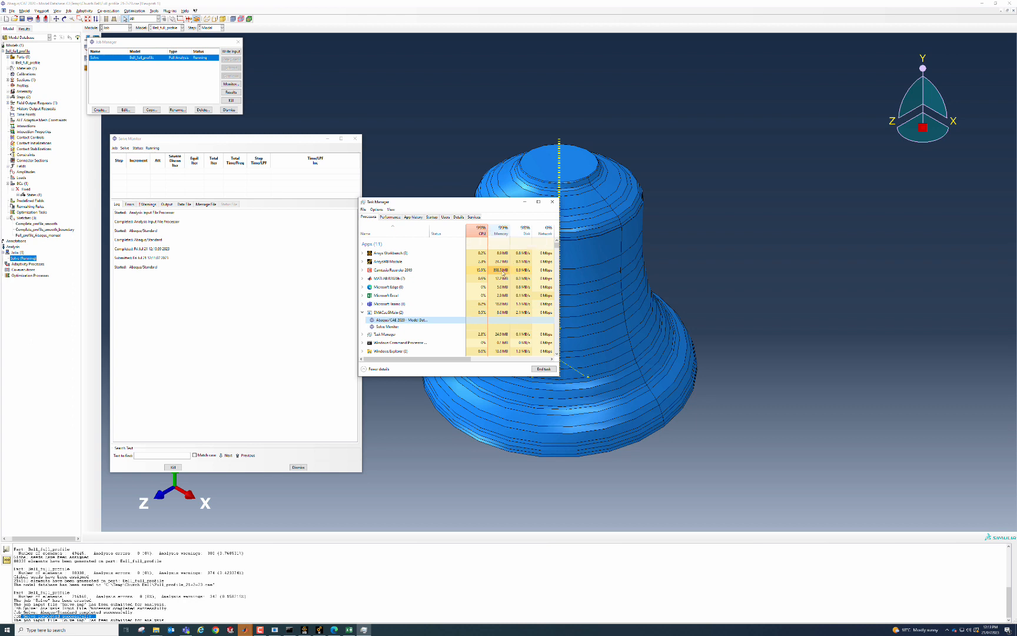
{"action": "left_click", "coordinate": [480, 232]}
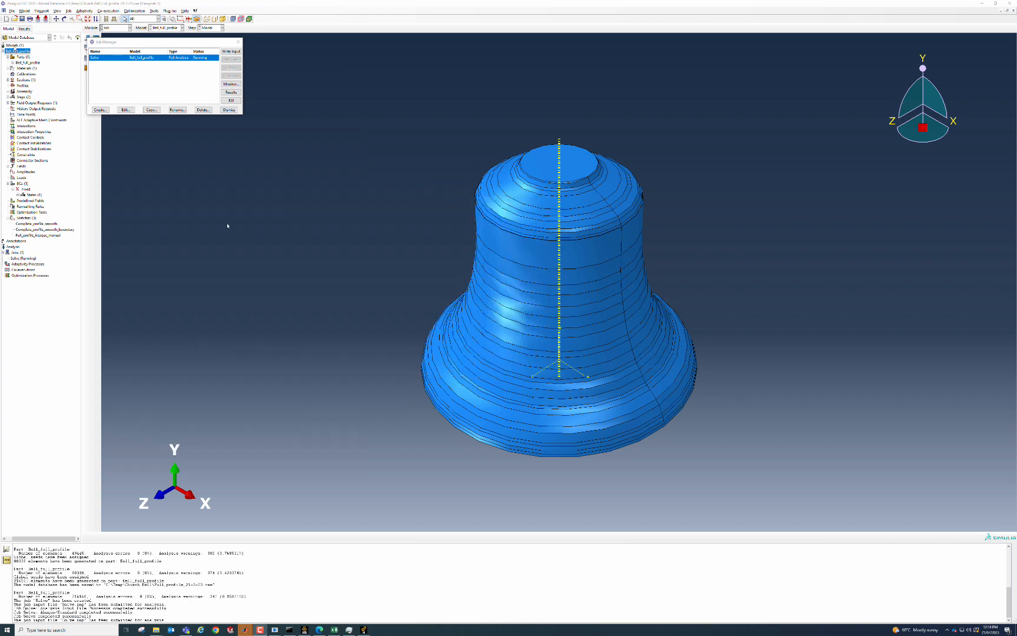
Step: Save the church bell model database
{"action": "right_click", "coordinate": [17, 51]}
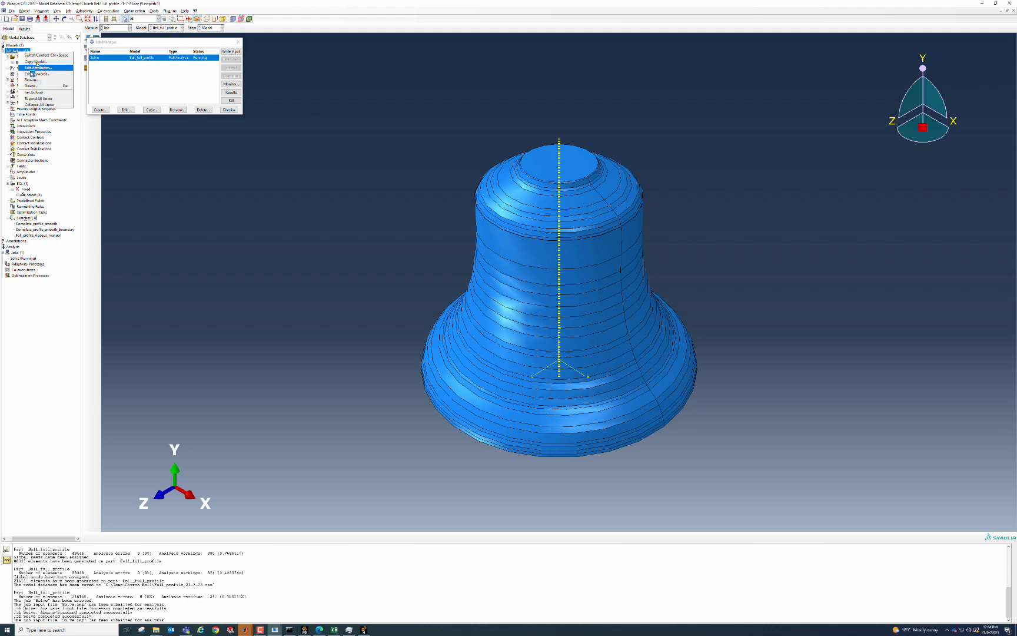
{"action": "left_click", "coordinate": [23, 20]}
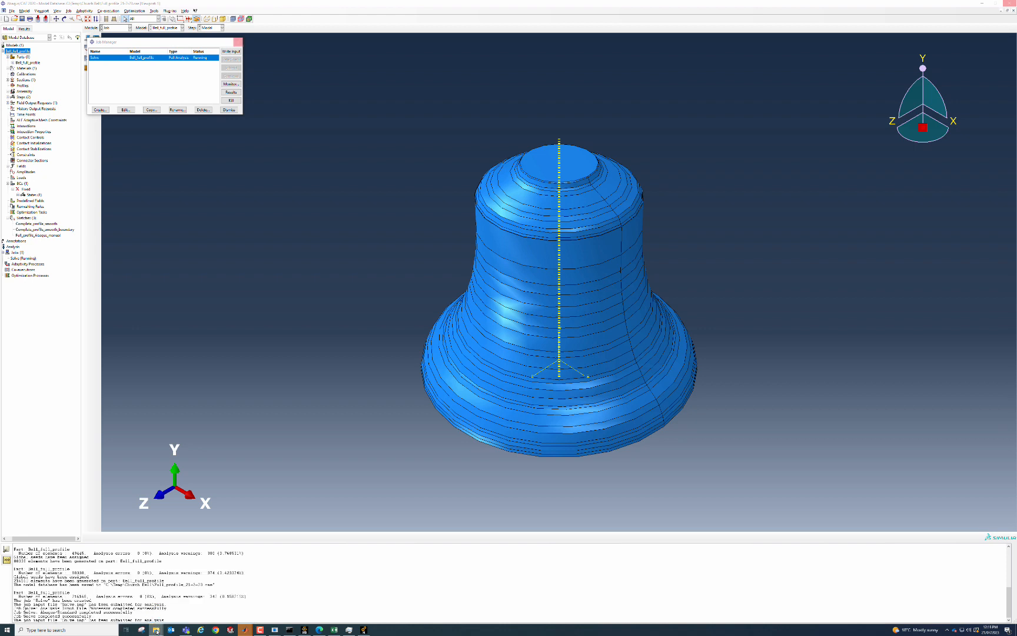
Step: Open an enlarged File Explorer window at the Church Bell folder inside Temp on the C: drive
{"action": "right_click", "coordinate": [156, 630]}
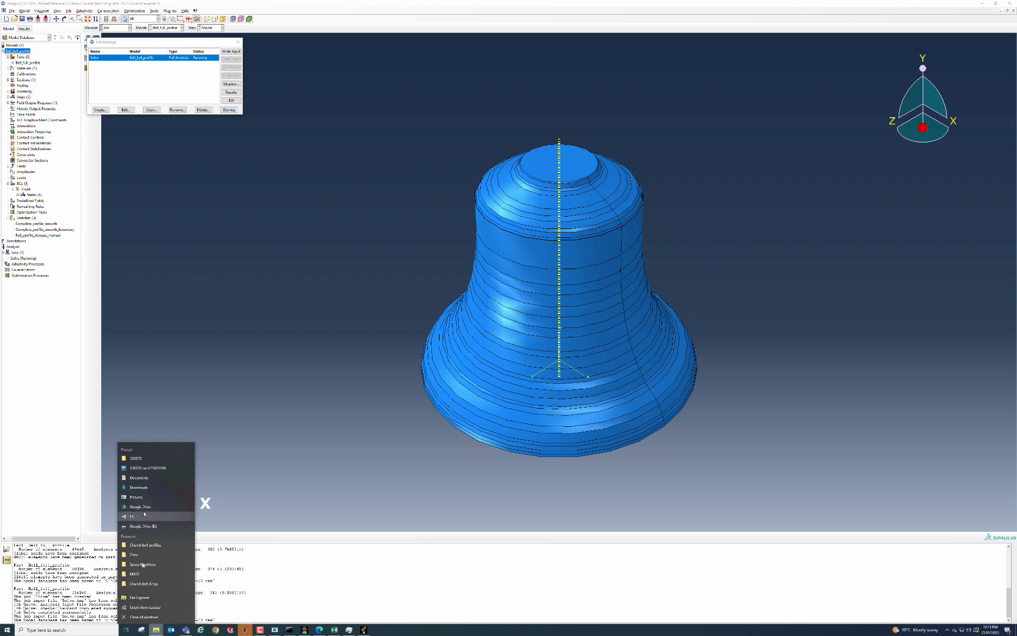
{"action": "left_click", "coordinate": [145, 598]}
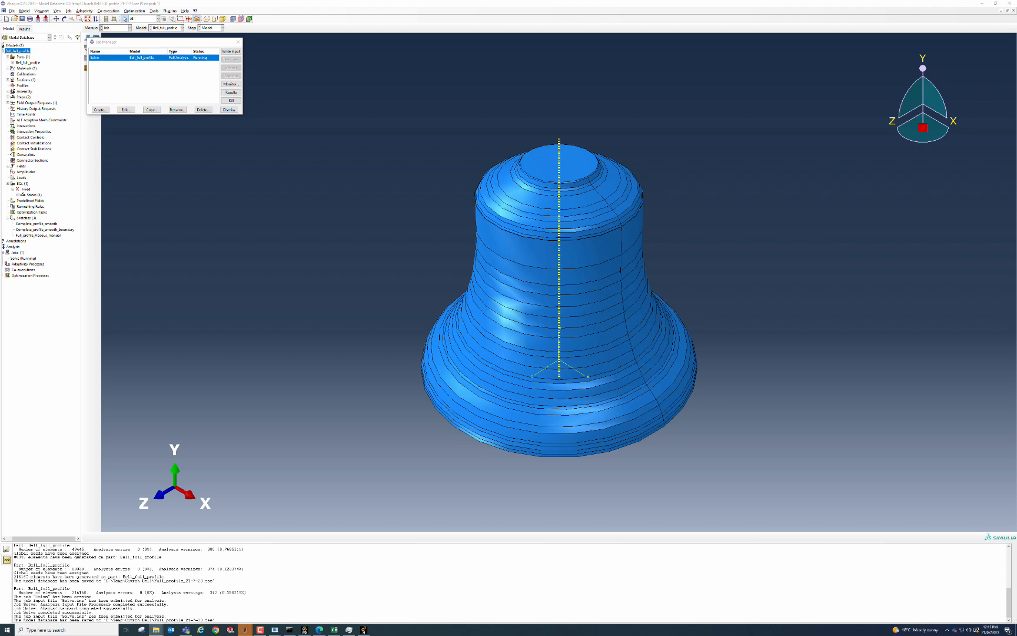
{"action": "left_click_drag", "start_coordinate": [257, 0], "coordinate": [272, 44]}
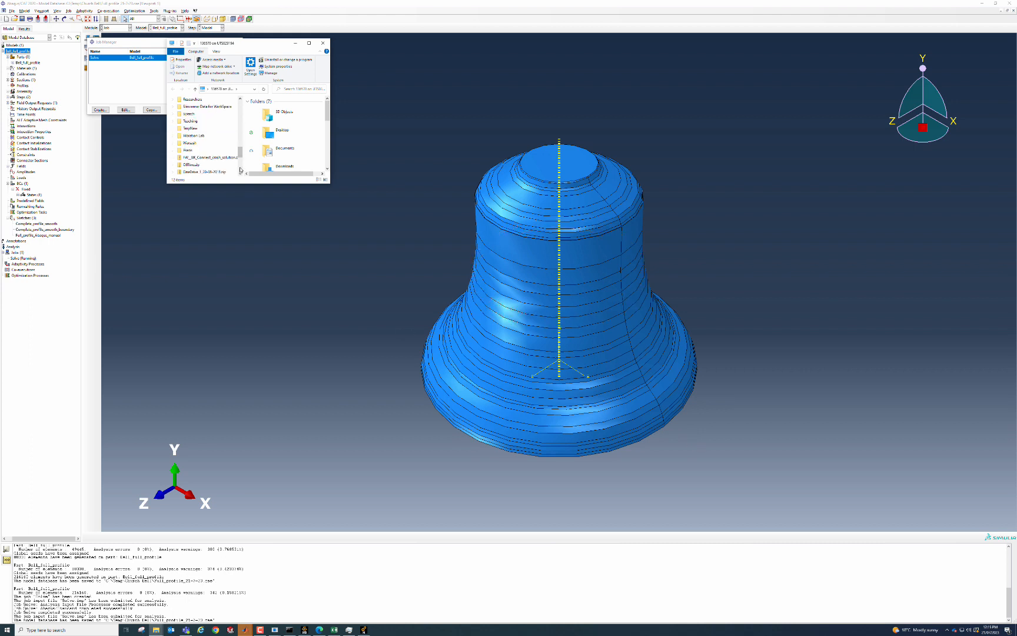
{"action": "scroll", "coordinate": [240, 171], "scroll_direction": "down", "scroll_amount": 5}
{"action": "left_click", "coordinate": [193, 159]}
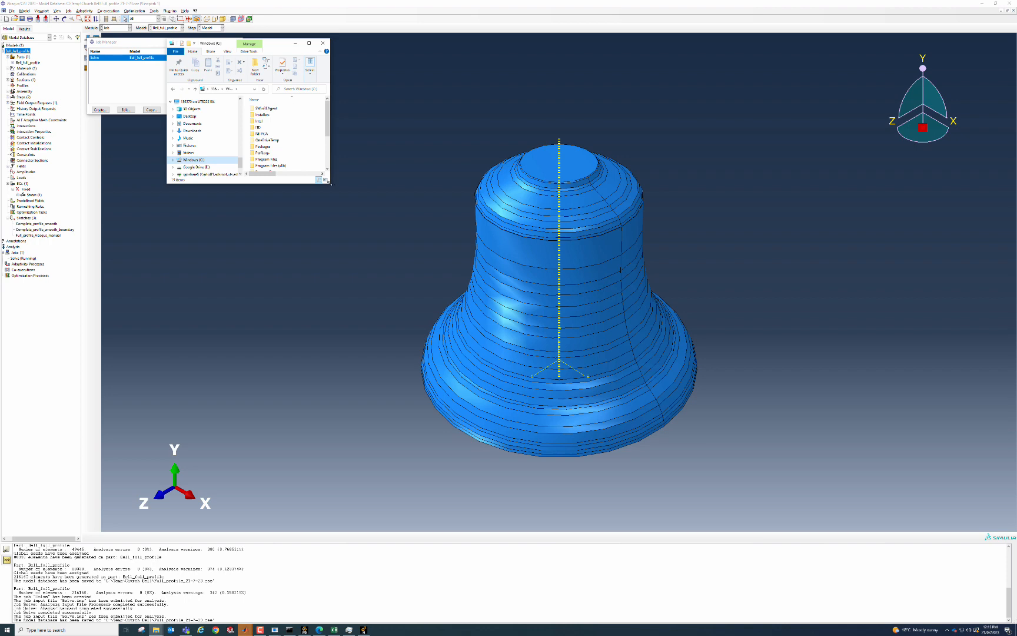
{"action": "left_click_drag", "start_coordinate": [330, 183], "coordinate": [552, 399]}
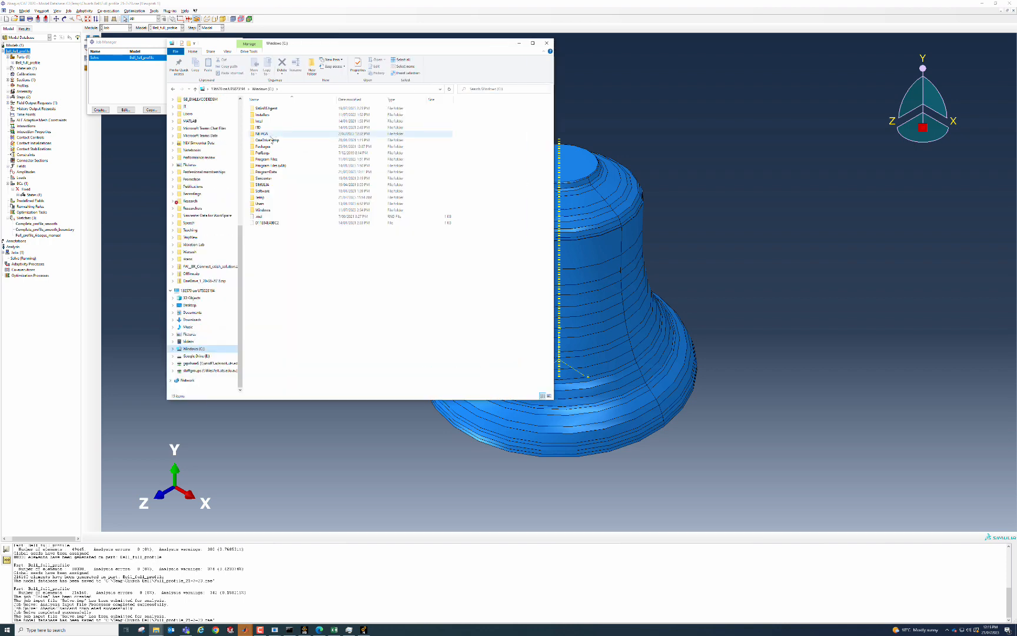
{"action": "left_click", "coordinate": [260, 198]}
{"action": "double_click", "coordinate": [260, 197]}
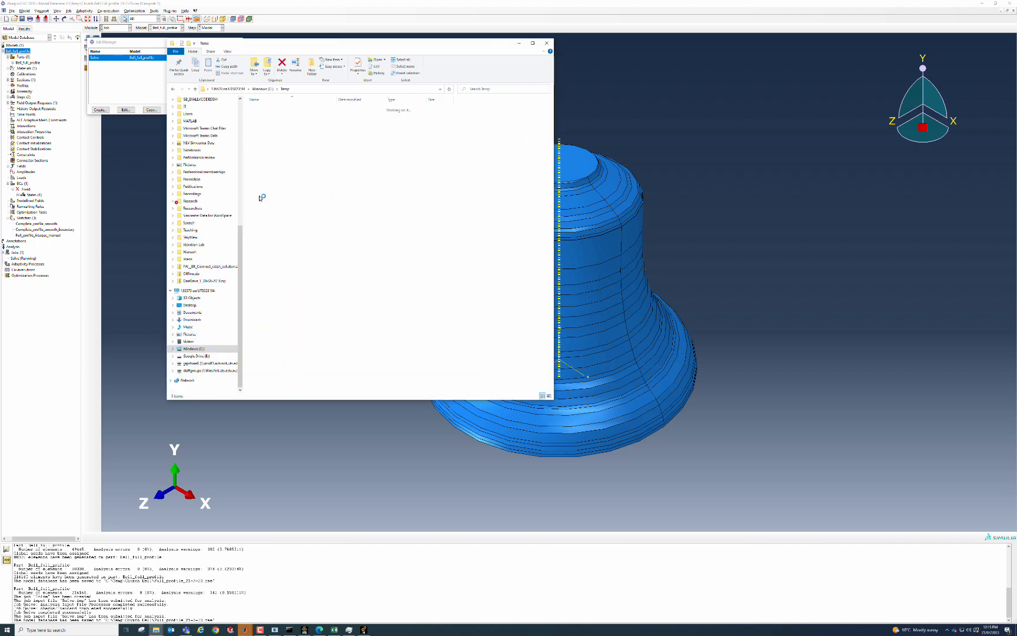
{"action": "double_click", "coordinate": [264, 114]}
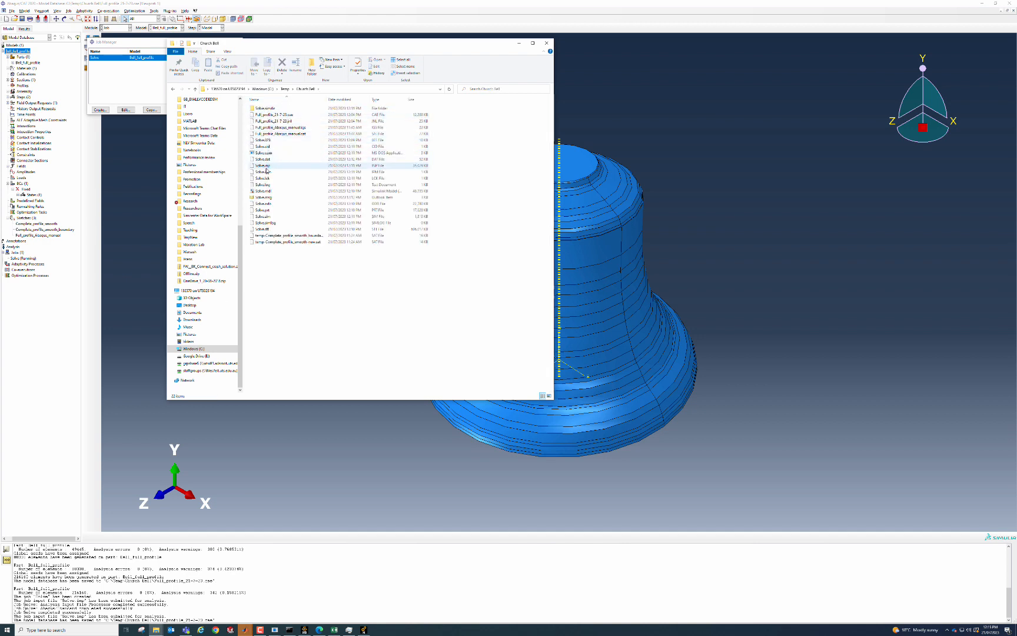
Step: Locate the Full_profile_21-7-23.cae model database and the Solve job's DAT and ODB files in the folder
{"action": "double_click", "coordinate": [275, 116]}
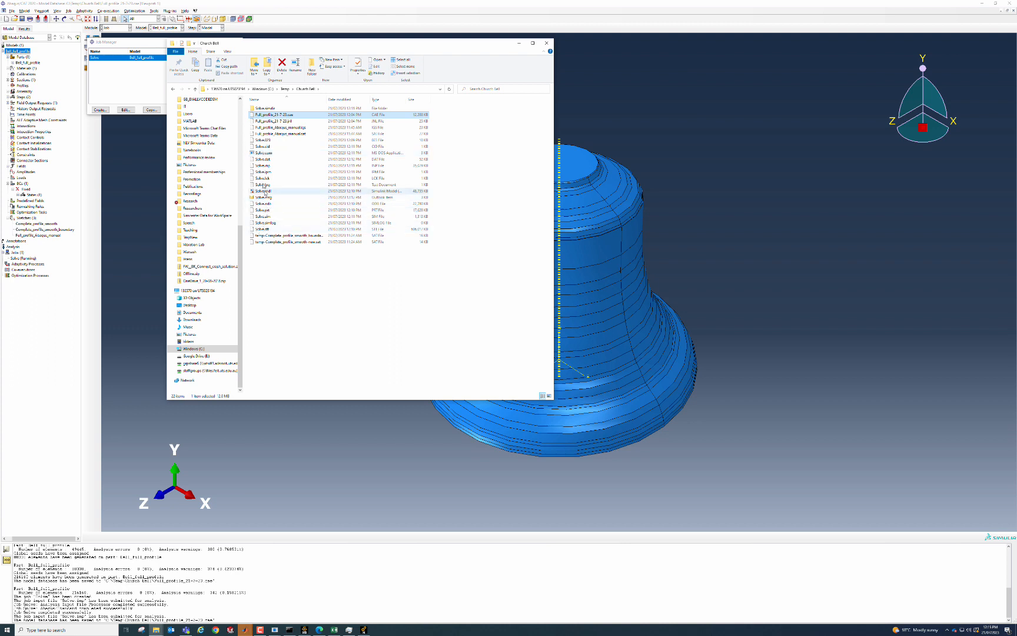
{"action": "left_click", "coordinate": [263, 160]}
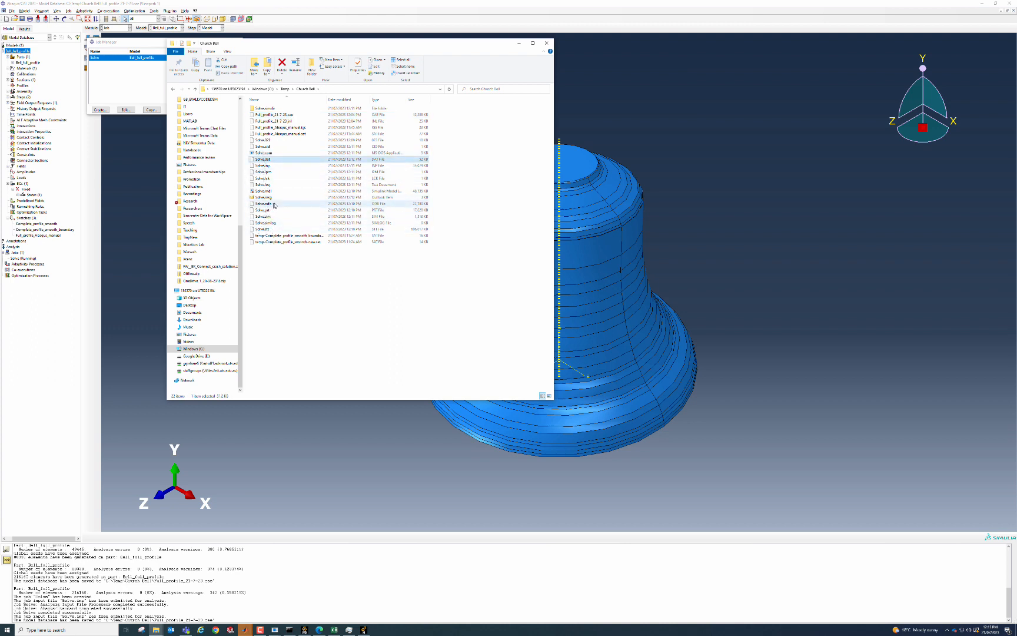
{"action": "left_click", "coordinate": [277, 204]}
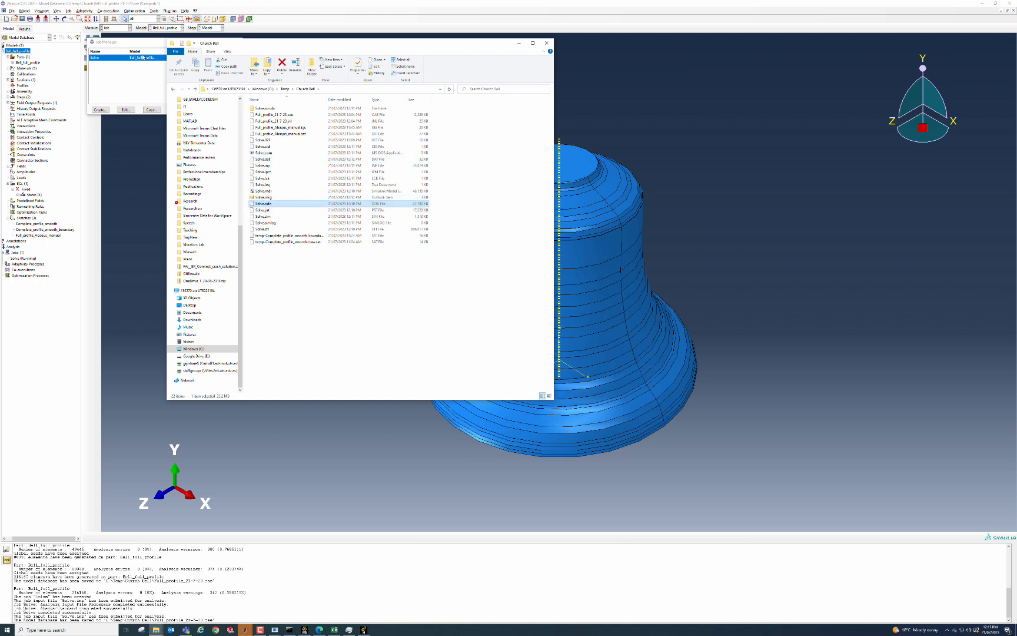
Step: Switch back to Abaqus and copy the Bell_full_profile model as Bell_full_profile_smooth
{"action": "left_click", "coordinate": [130, 45]}
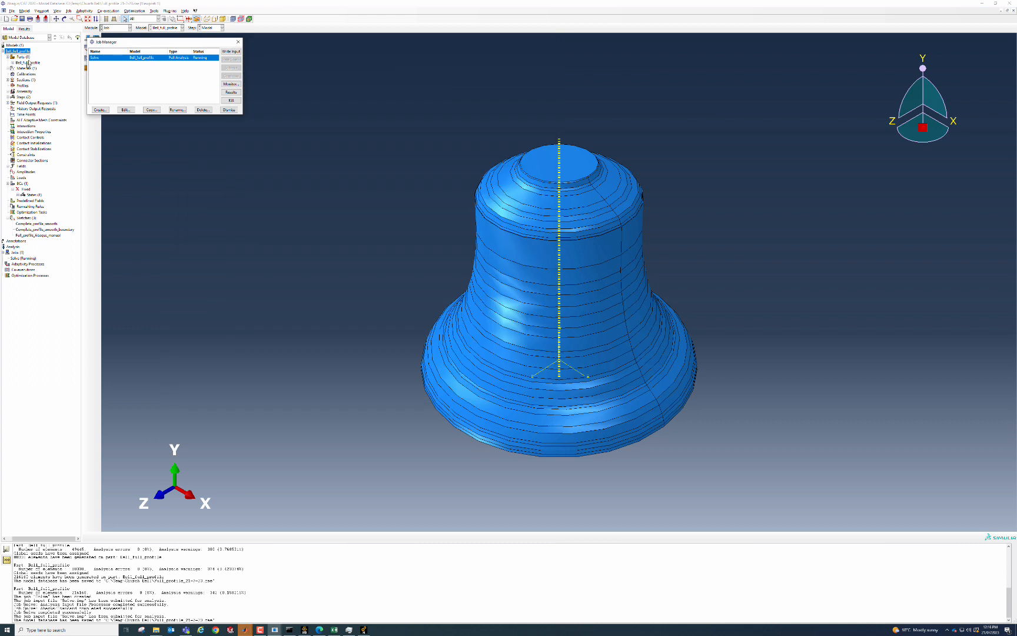
{"action": "left_click", "coordinate": [31, 59]}
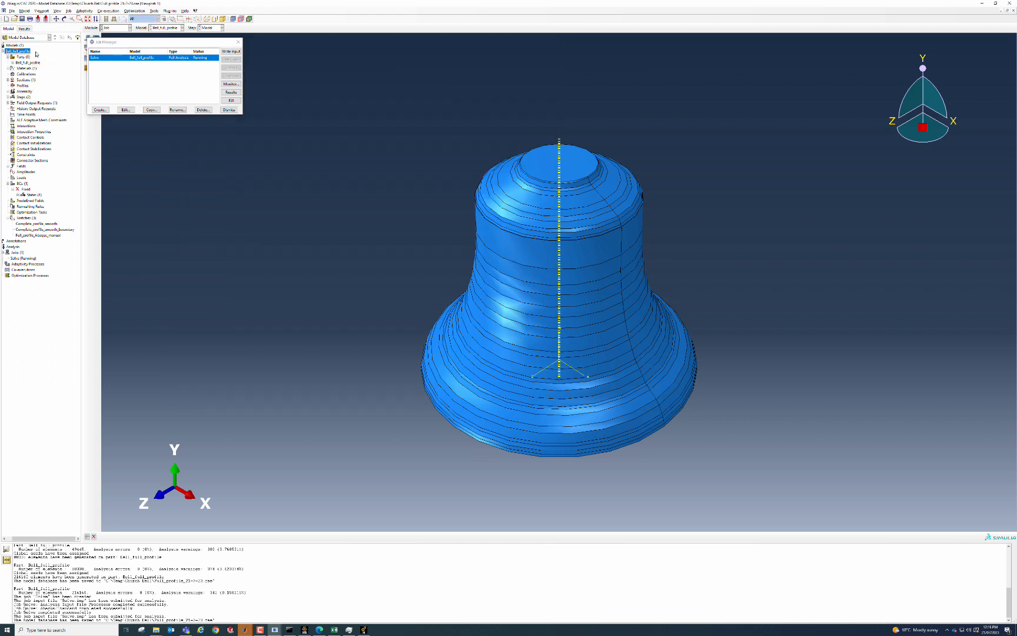
{"action": "right_click", "coordinate": [36, 53]}
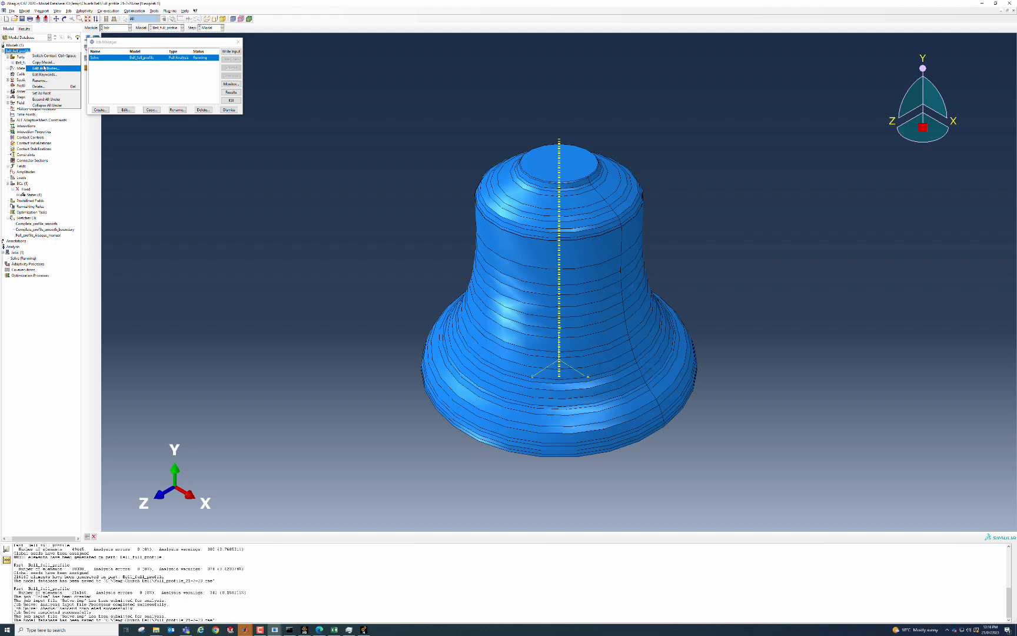
{"action": "left_click", "coordinate": [44, 67]}
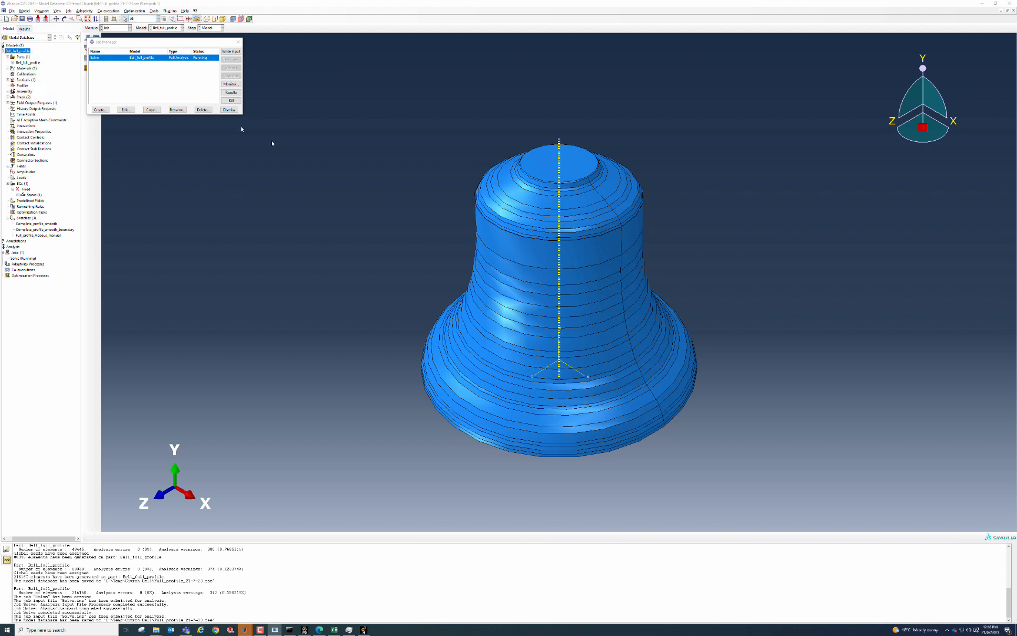
{"action": "left_click_drag", "start_coordinate": [93, 0], "coordinate": [171, 98]}
{"action": "left_click", "coordinate": [181, 115]}
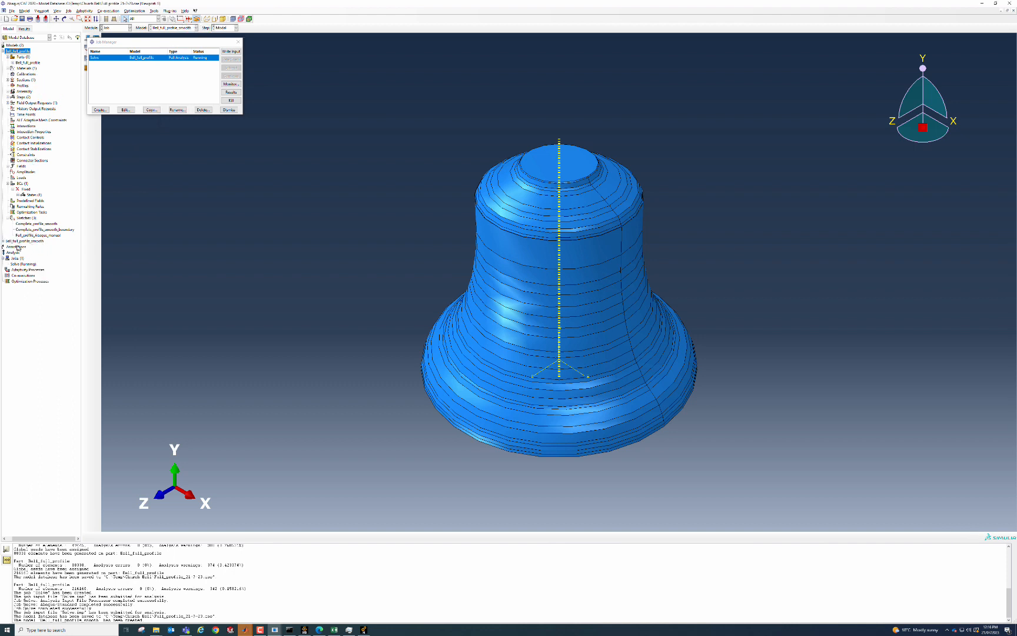
Step: Expand the Bell_full_profile_smooth model down to the section sketch of the bell part's solid revolve feature
{"action": "left_click", "coordinate": [4, 241]}
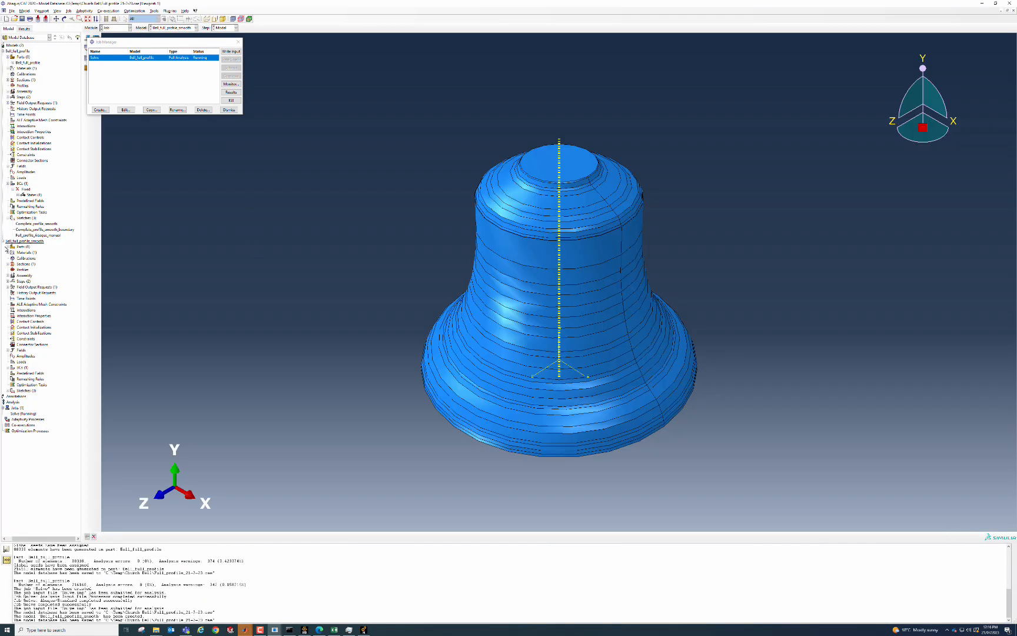
{"action": "left_click", "coordinate": [7, 246]}
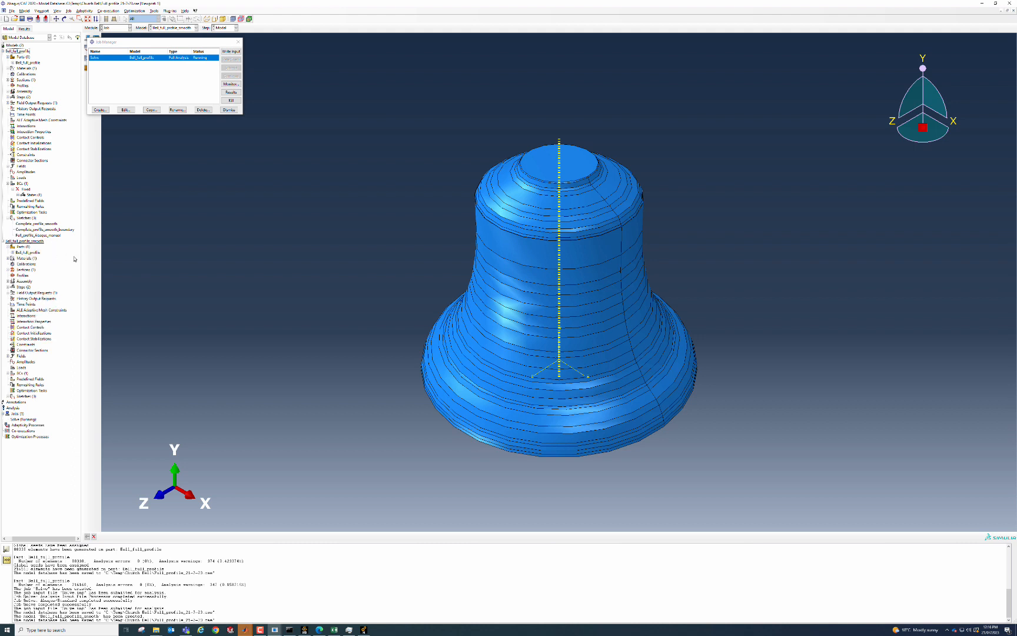
{"action": "left_click", "coordinate": [13, 253]}
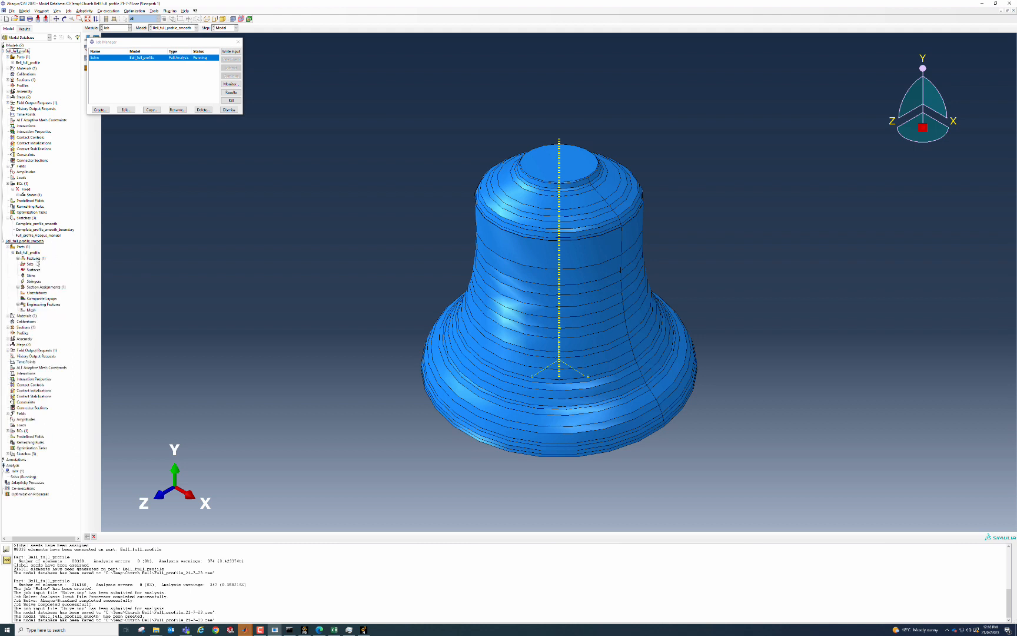
{"action": "left_click", "coordinate": [19, 258]}
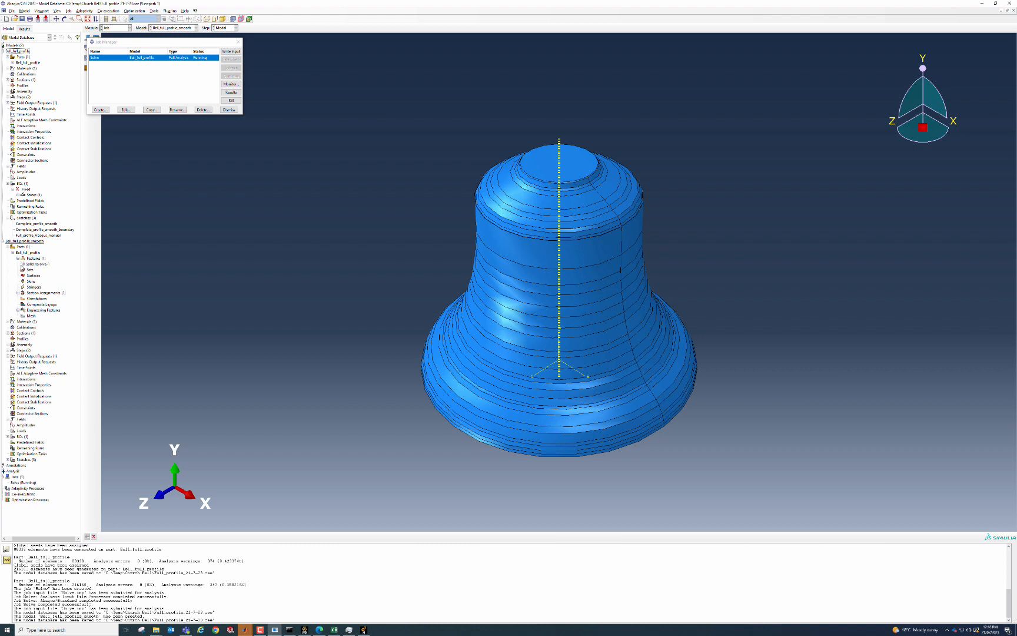
{"action": "left_click", "coordinate": [23, 264]}
{"action": "left_click", "coordinate": [42, 270]}
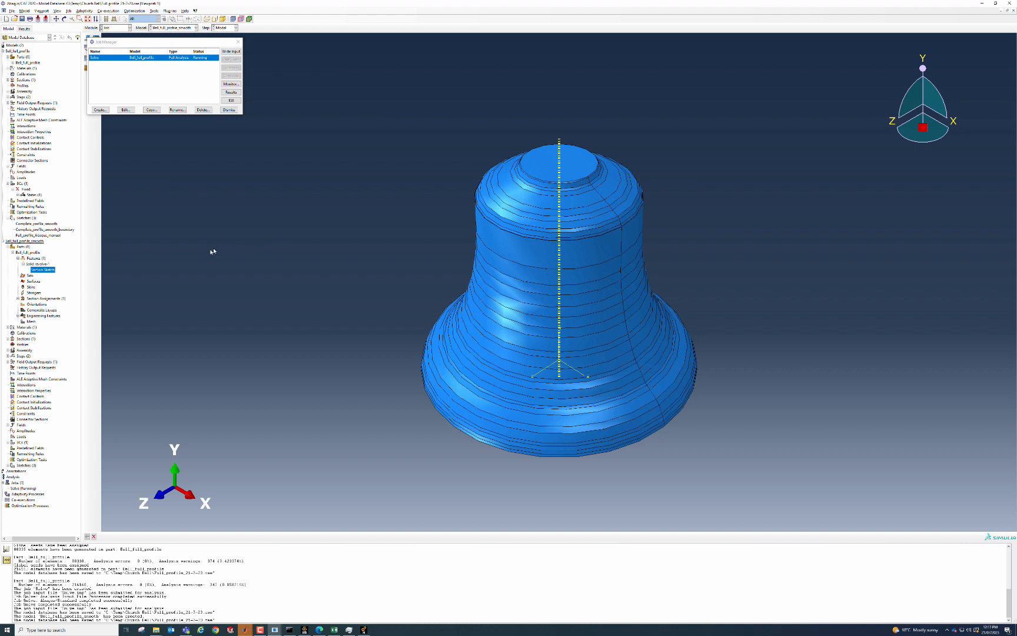
Step: Rename the Bell_full_profile part in the copied model as Bell_full_profile_smooth
{"action": "right_click", "coordinate": [39, 253]}
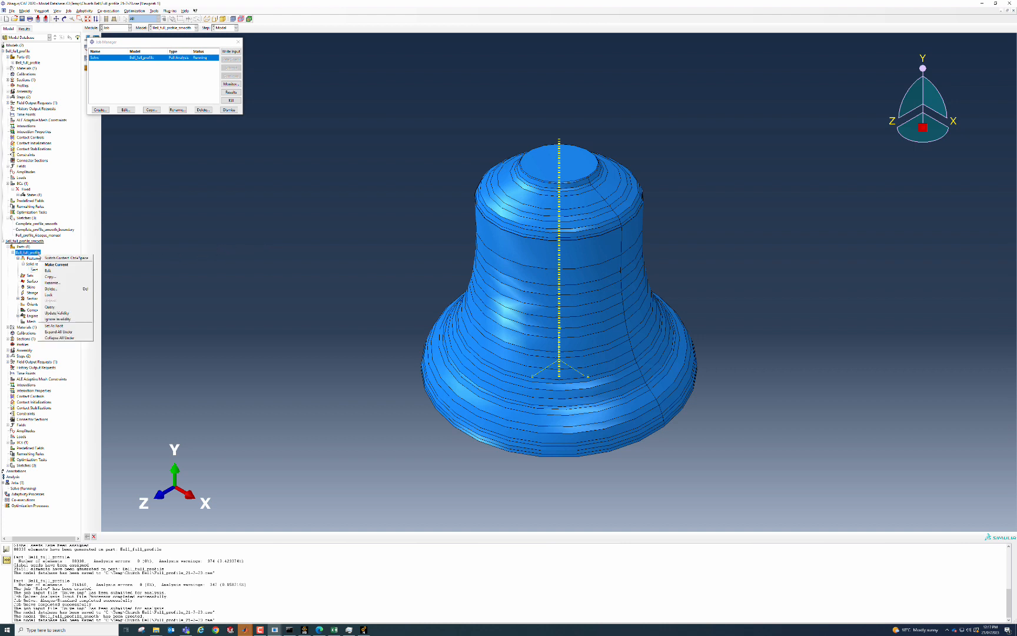
{"action": "left_click", "coordinate": [54, 283]}
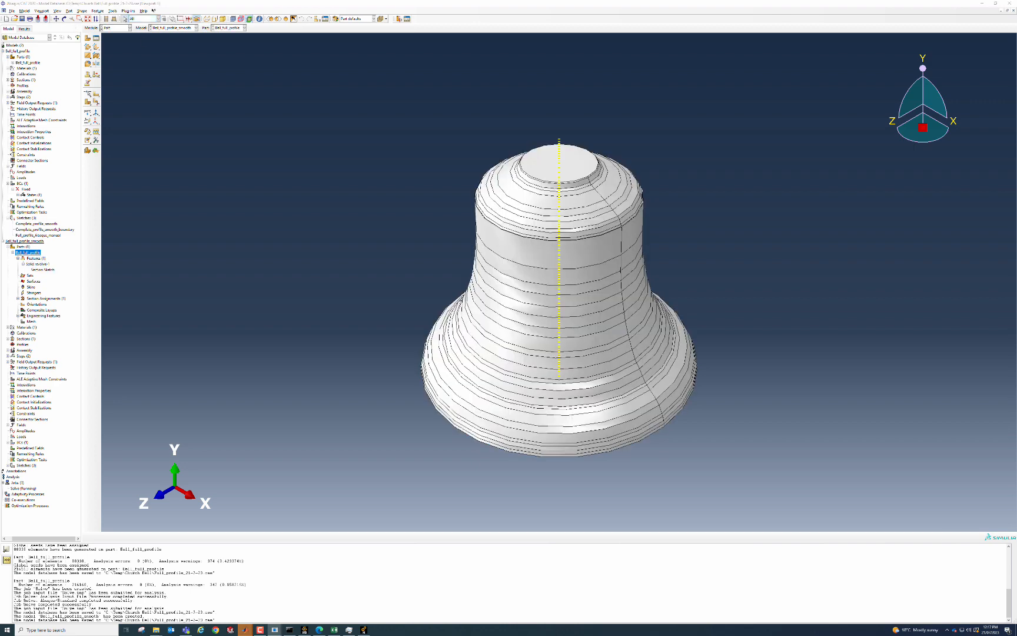
{"action": "left_click_drag", "start_coordinate": [83, 11], "coordinate": [127, 62]}
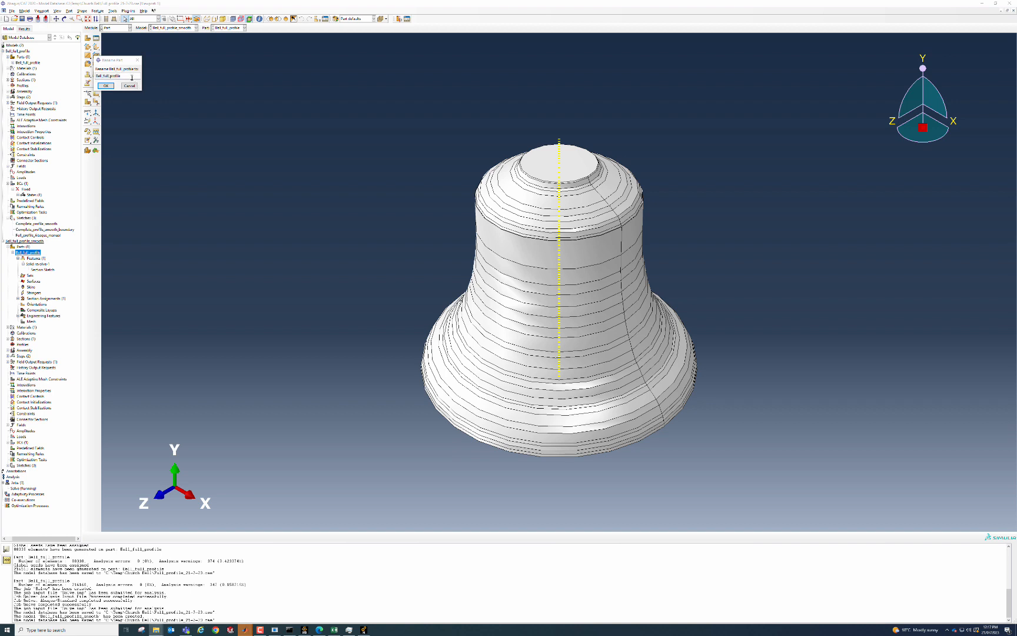
{"action": "left_click", "coordinate": [132, 77]}
{"action": "type", "text": "_smooth"}
{"action": "key", "text": "Return"}
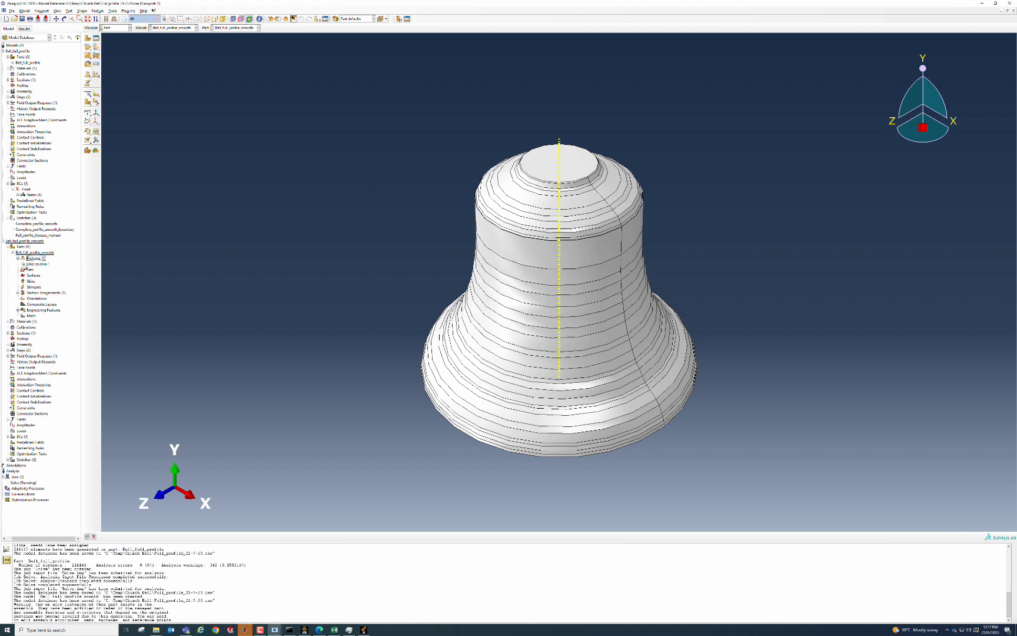
Step: Open the section sketch of the smooth part's solid revolve and delete all of its profile geometry
{"action": "left_click", "coordinate": [22, 264]}
{"action": "left_click", "coordinate": [42, 268]}
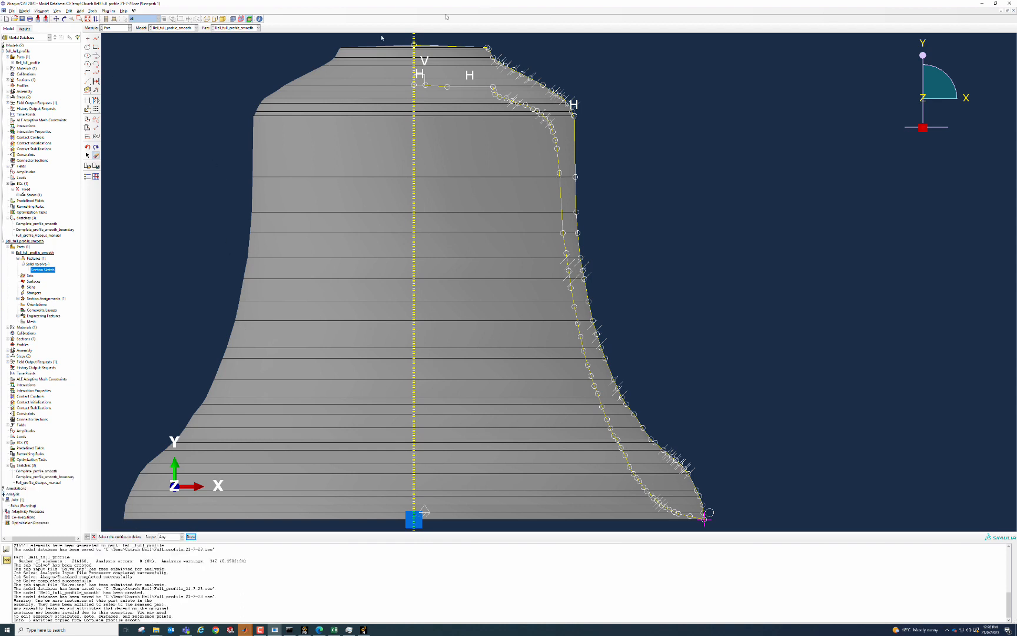
{"action": "mouse_move", "coordinate": [373, 42]}
{"action": "left_mouse_down"}
{"action": "mouse_move", "coordinate": [412, 112]}
{"action": "mouse_move", "coordinate": [721, 486]}
{"action": "mouse_move", "coordinate": [751, 540]}
{"action": "mouse_move", "coordinate": [749, 529]}
{"action": "left_mouse_up"}
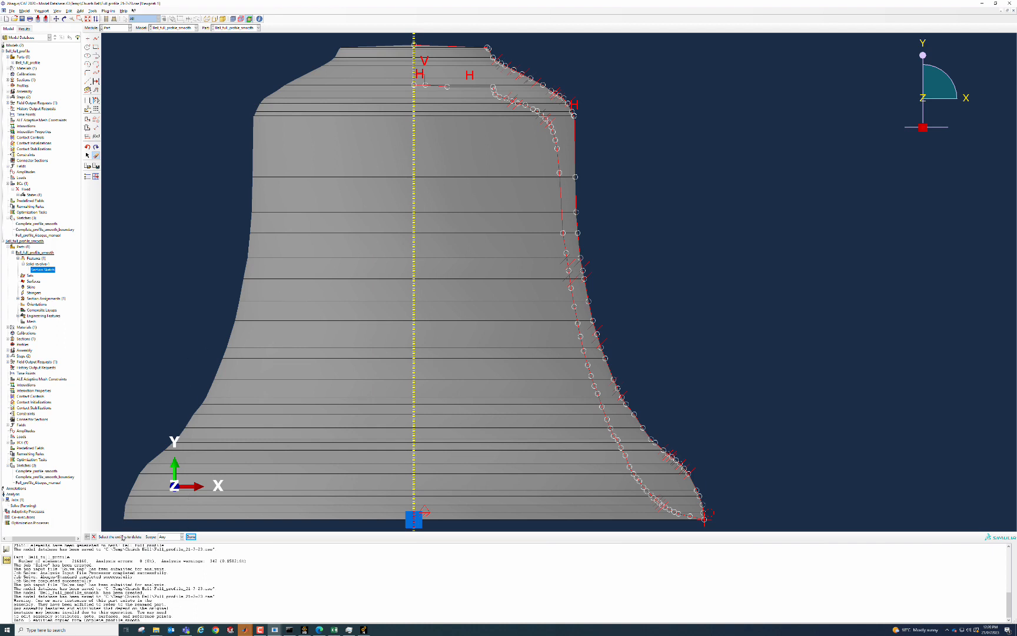
{"action": "left_click", "coordinate": [180, 536]}
{"action": "left_click", "coordinate": [177, 544]}
{"action": "left_click", "coordinate": [191, 537]}
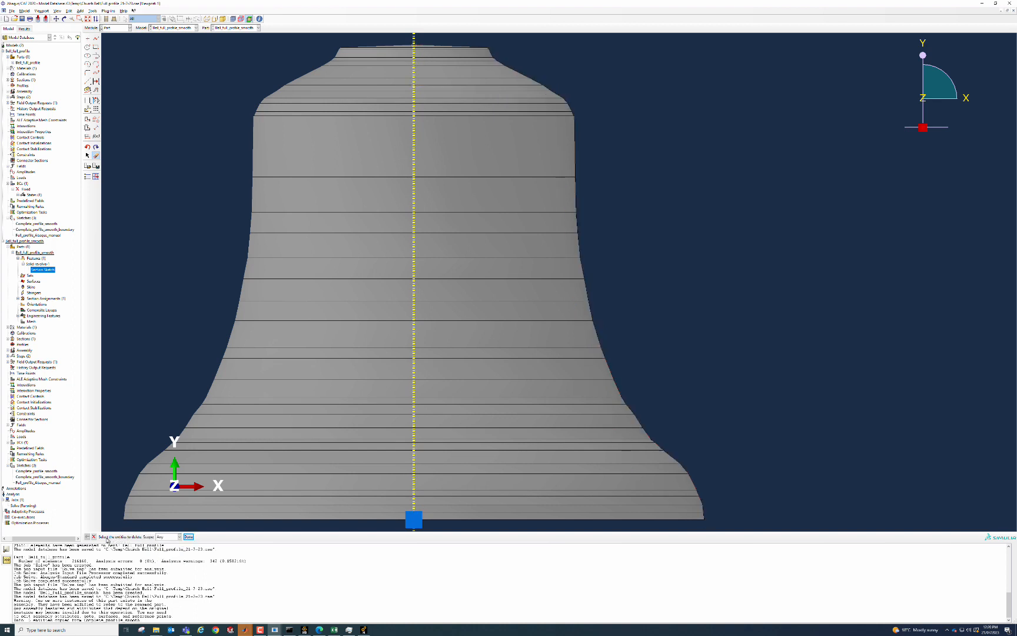
{"action": "left_click", "coordinate": [189, 537]}
{"action": "left_click", "coordinate": [142, 537]}
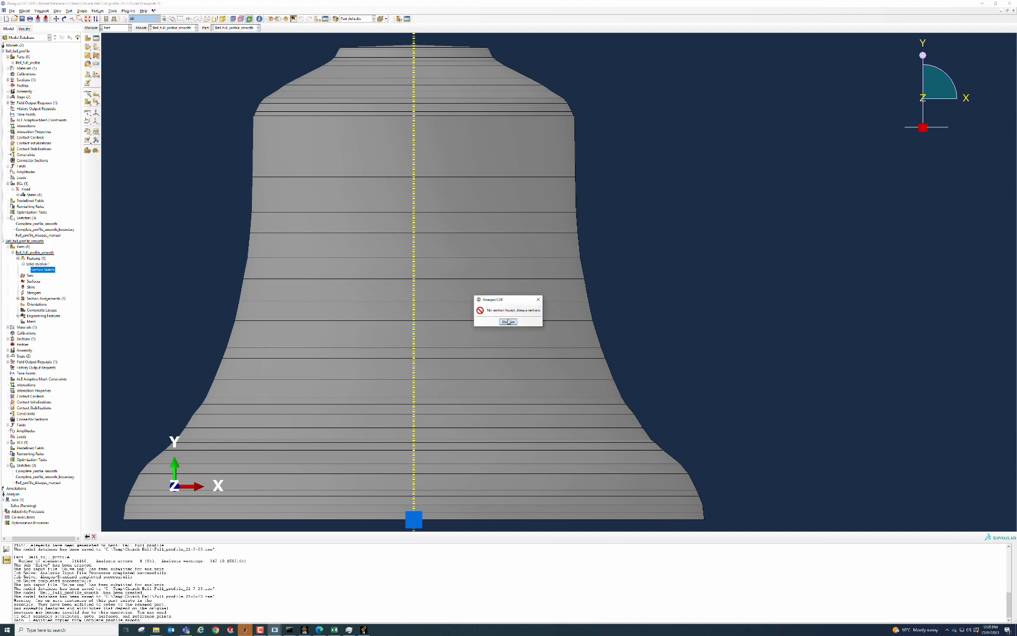
{"action": "left_click", "coordinate": [507, 321]}
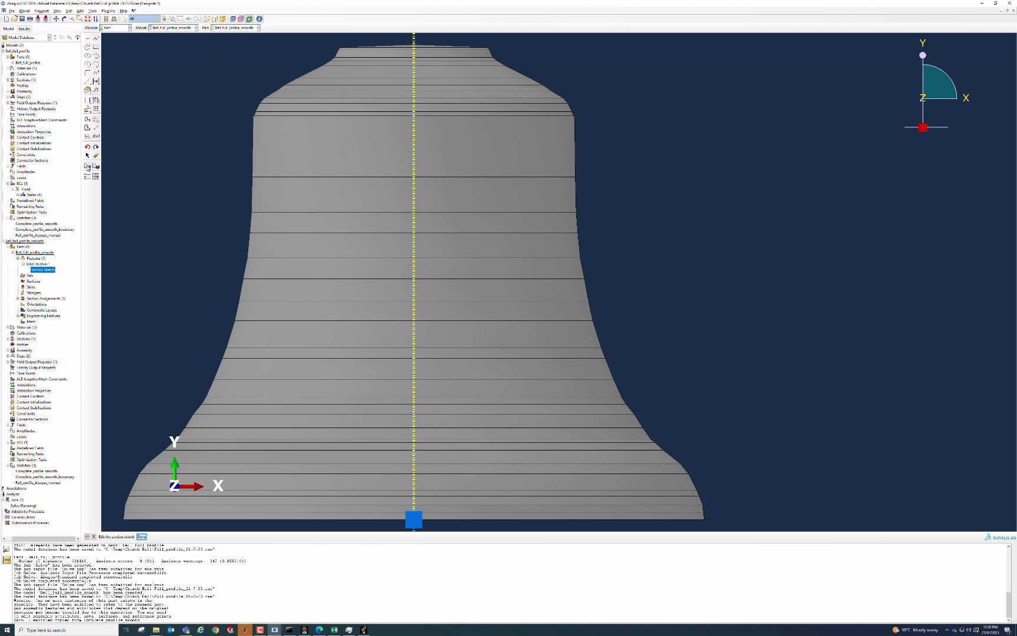
Step: Add the saved Complete_profile_smooth sketch to the section at its original position and delete its detached vertical line
{"action": "left_click", "coordinate": [88, 166]}
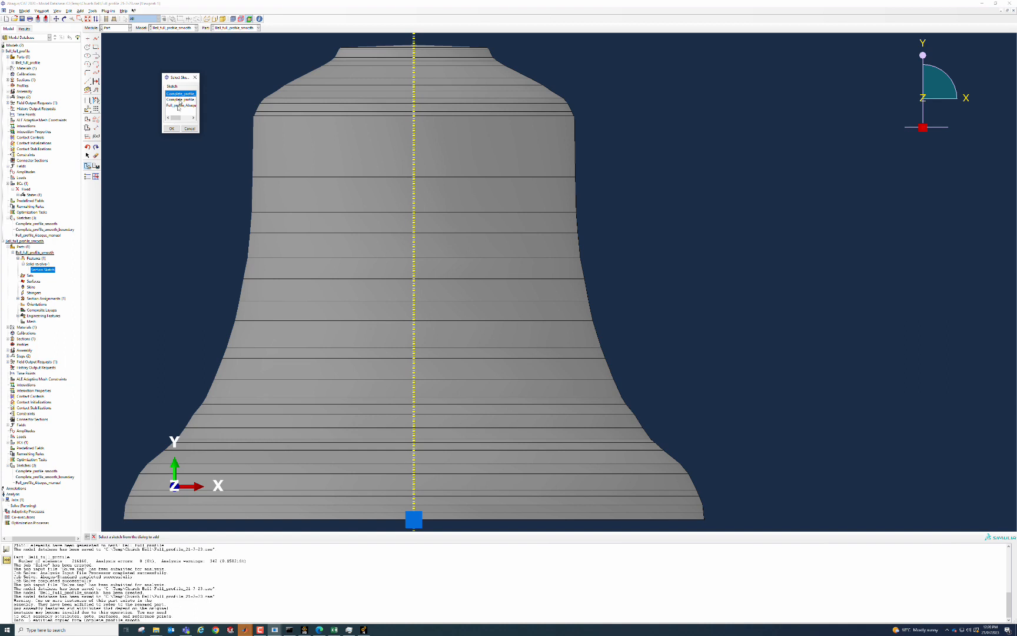
{"action": "left_click", "coordinate": [171, 129]}
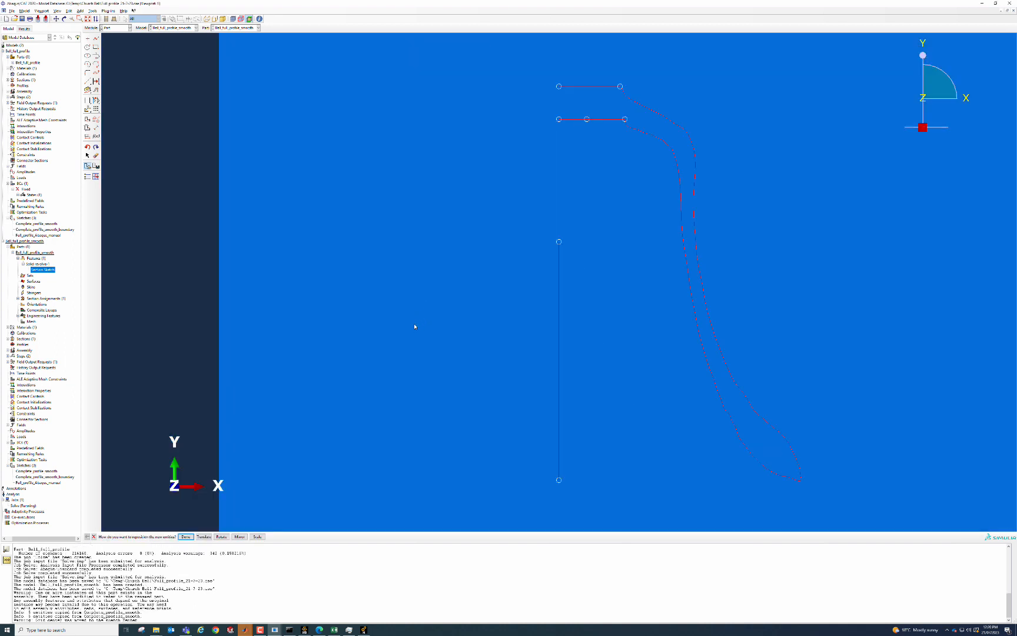
{"action": "left_click", "coordinate": [187, 536]}
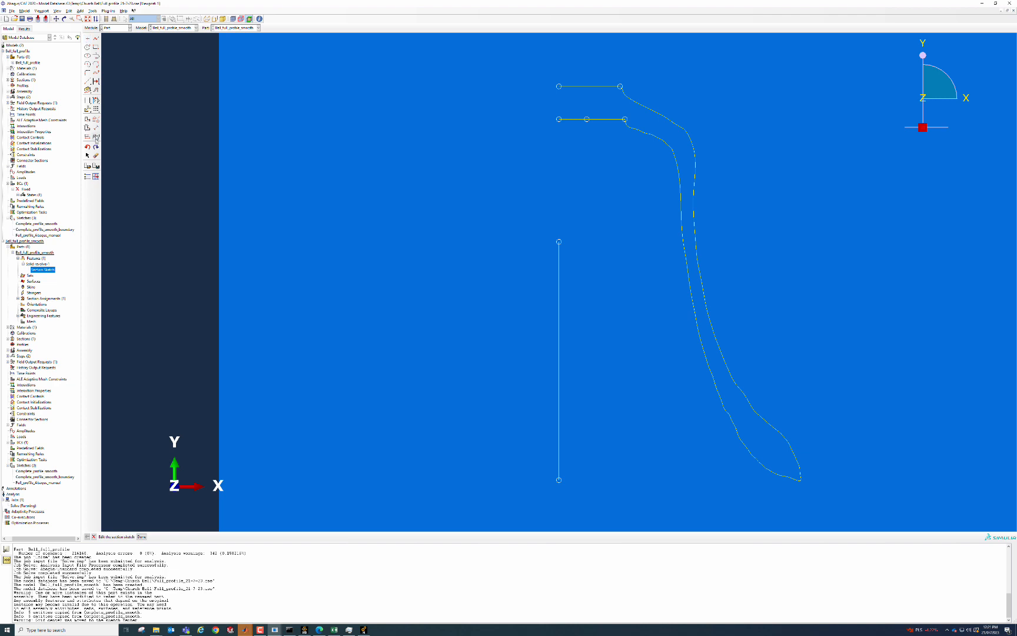
{"action": "left_click", "coordinate": [96, 156]}
{"action": "left_click_drag", "start_coordinate": [524, 213], "coordinate": [637, 509]}
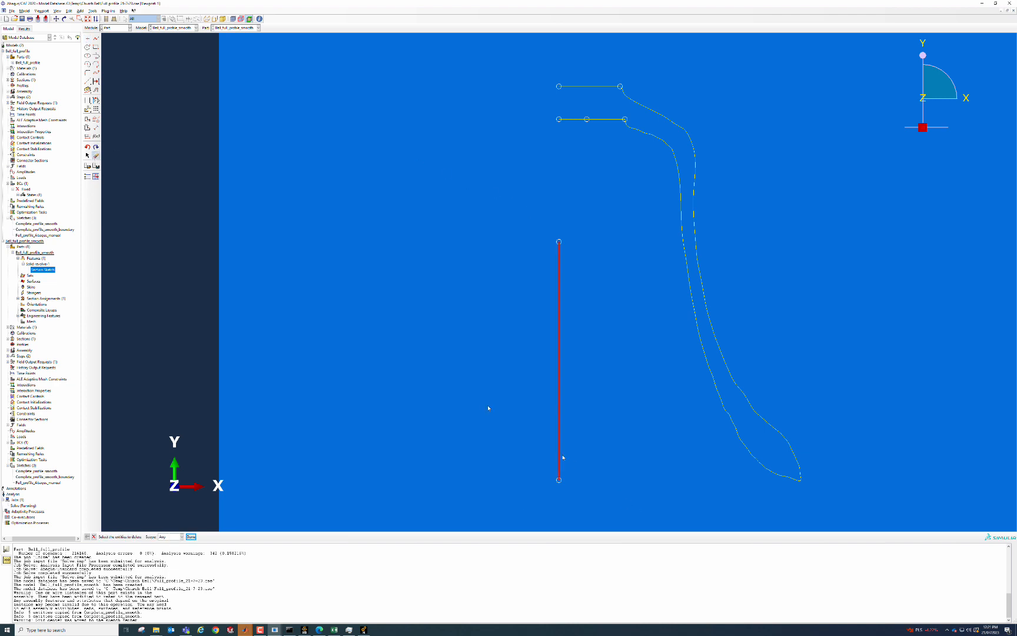
{"action": "left_click", "coordinate": [190, 536]}
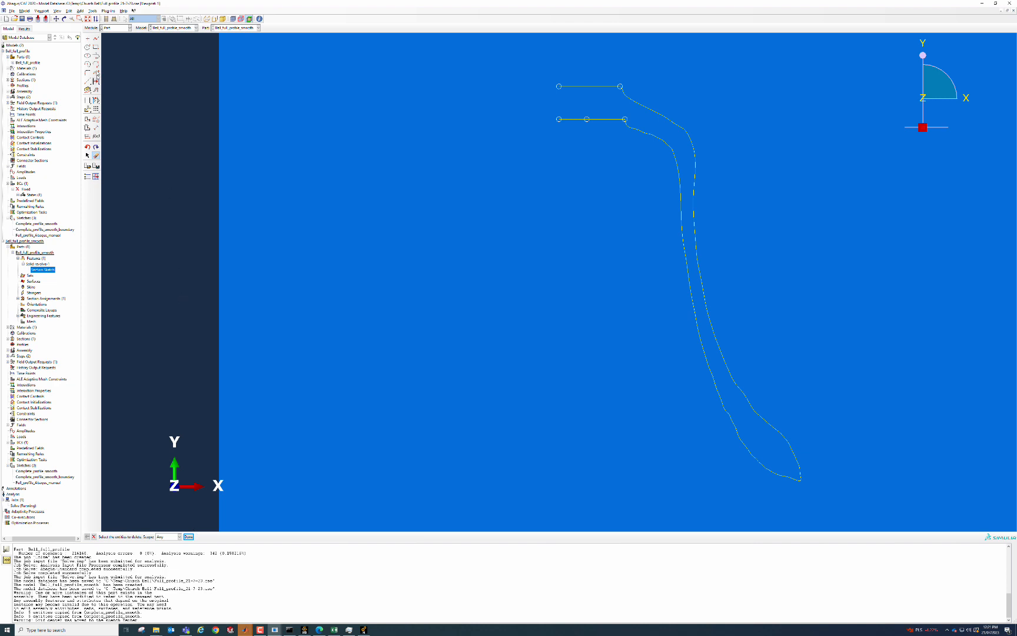
Step: Close the crown end of the profile with a vertical line between the open ends, and try to finish the sketch
{"action": "left_click", "coordinate": [96, 39]}
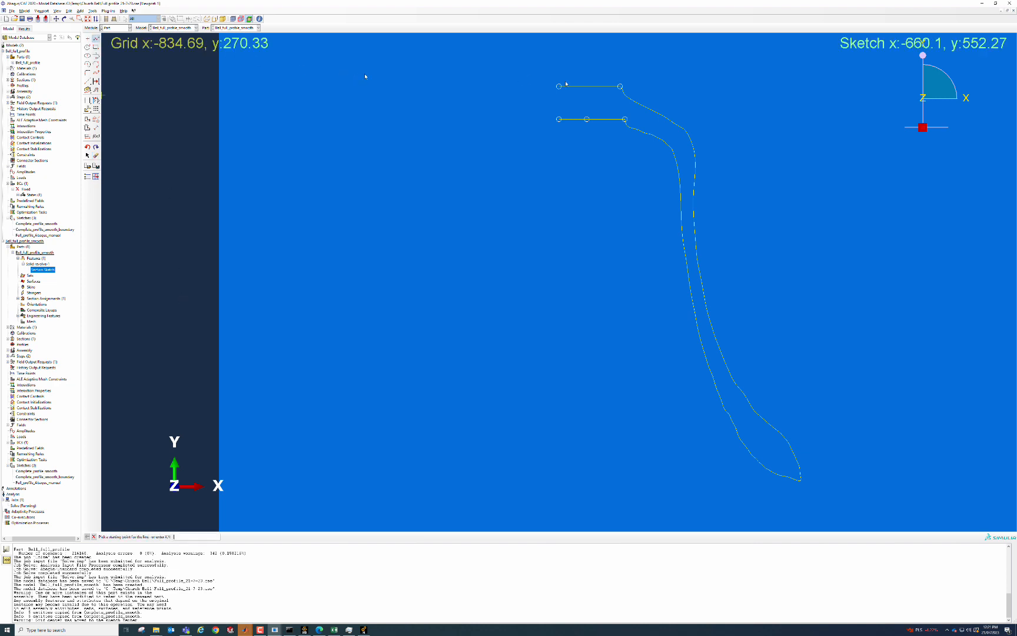
{"action": "left_click", "coordinate": [559, 119]}
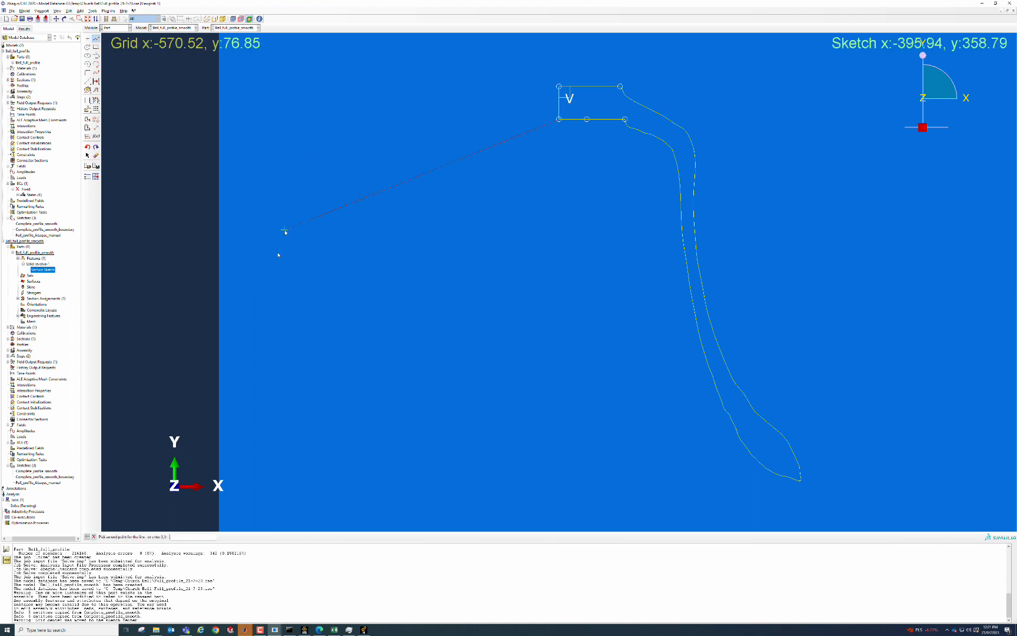
{"action": "left_click", "coordinate": [93, 536]}
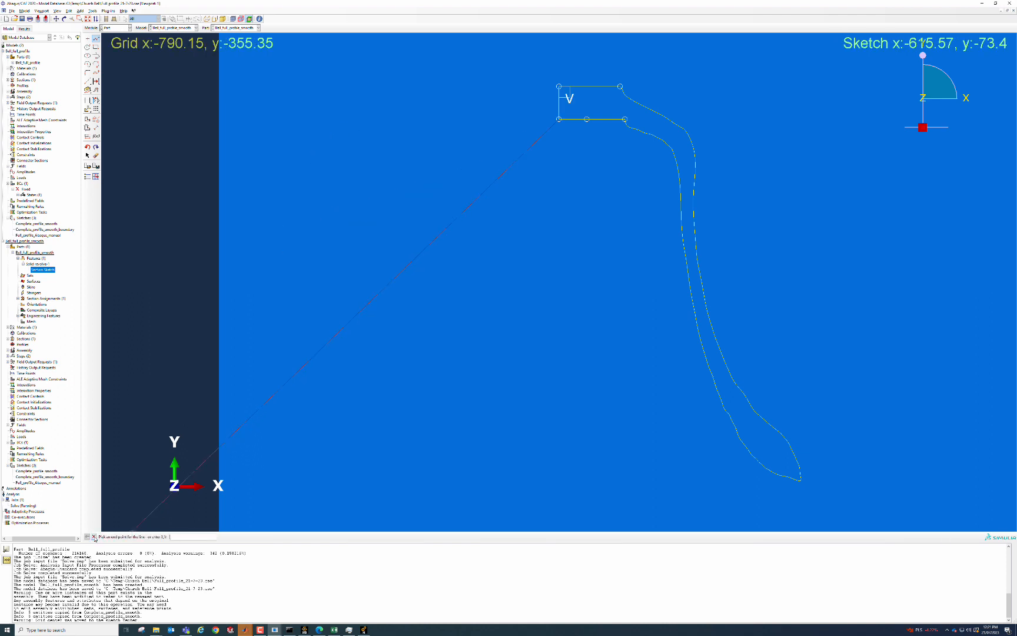
{"action": "left_click", "coordinate": [143, 536]}
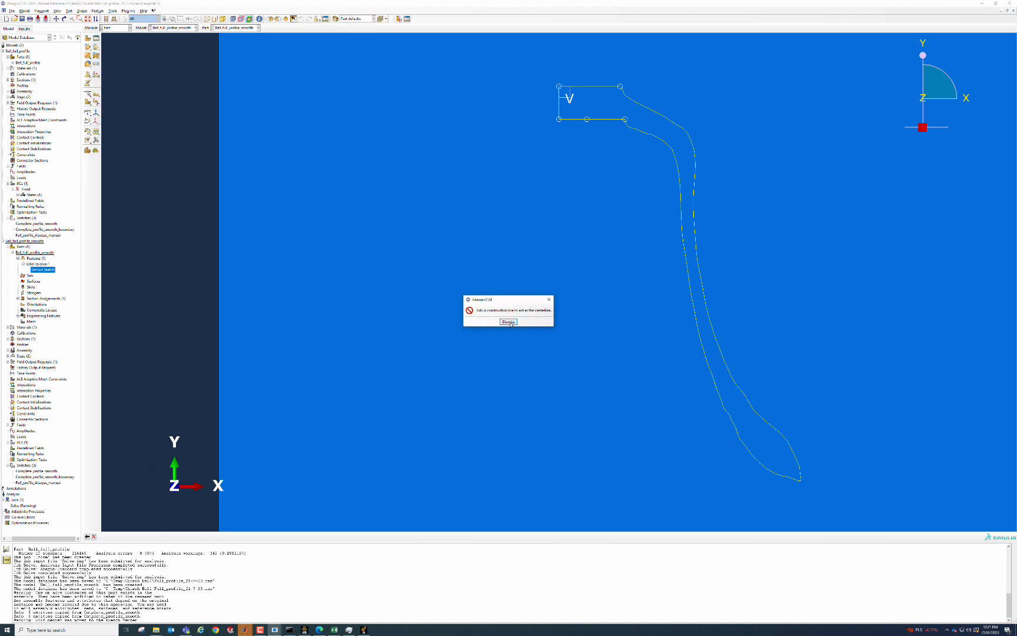
{"action": "left_click", "coordinate": [509, 322]}
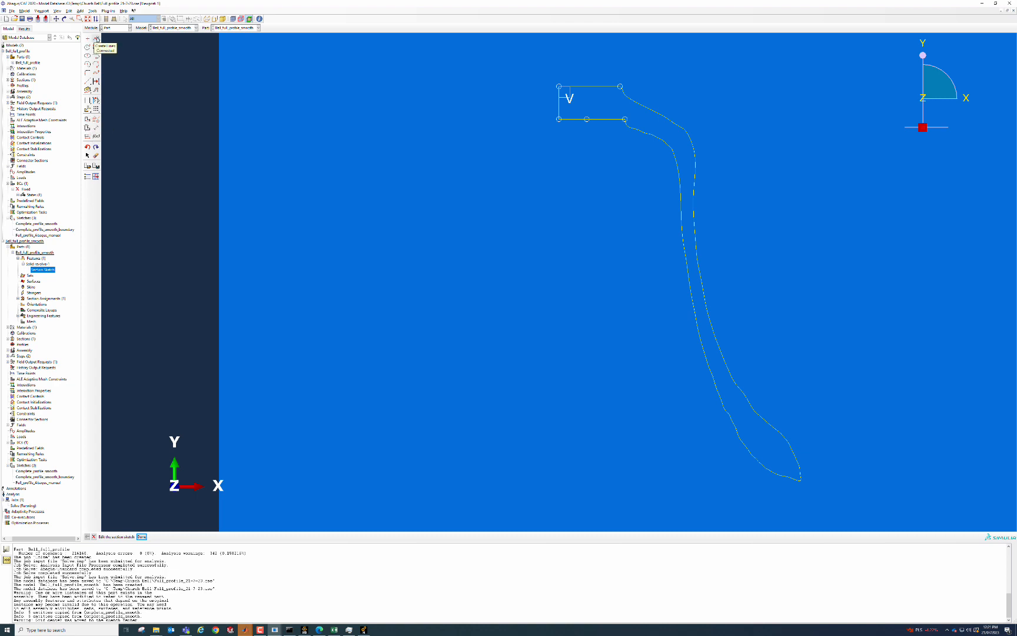
Step: Add a vertical construction line at x = 0 through the profile's open-side edge as the revolve centerline
{"action": "left_click", "coordinate": [88, 84]}
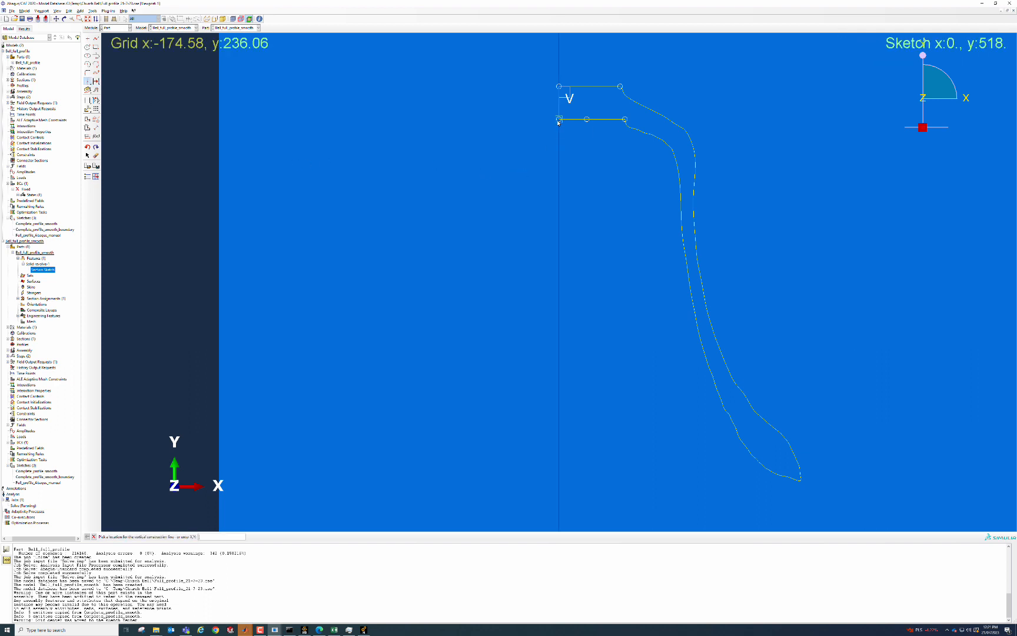
{"action": "left_click", "coordinate": [536, 256]}
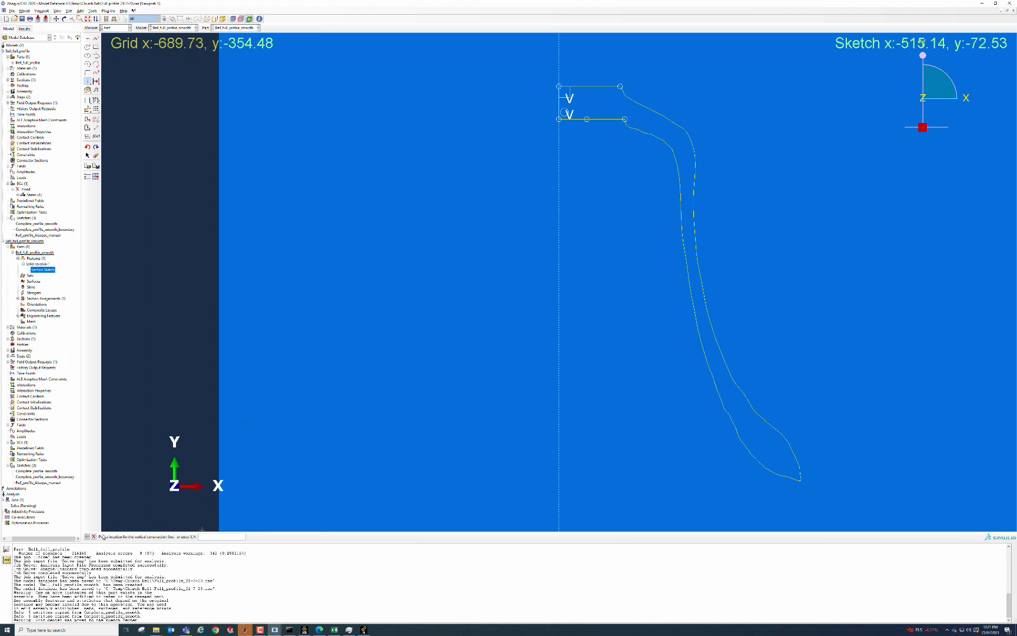
{"action": "left_click", "coordinate": [95, 536]}
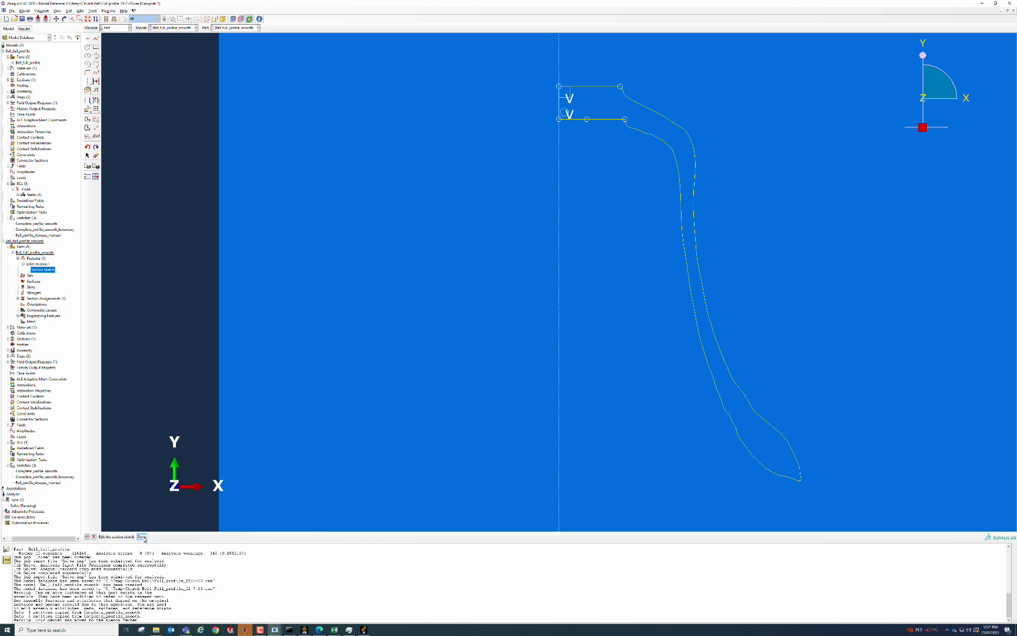
Step: Finish the section sketch and regenerate the bell's solid revolve feature from the smooth profile
{"action": "left_click", "coordinate": [142, 537]}
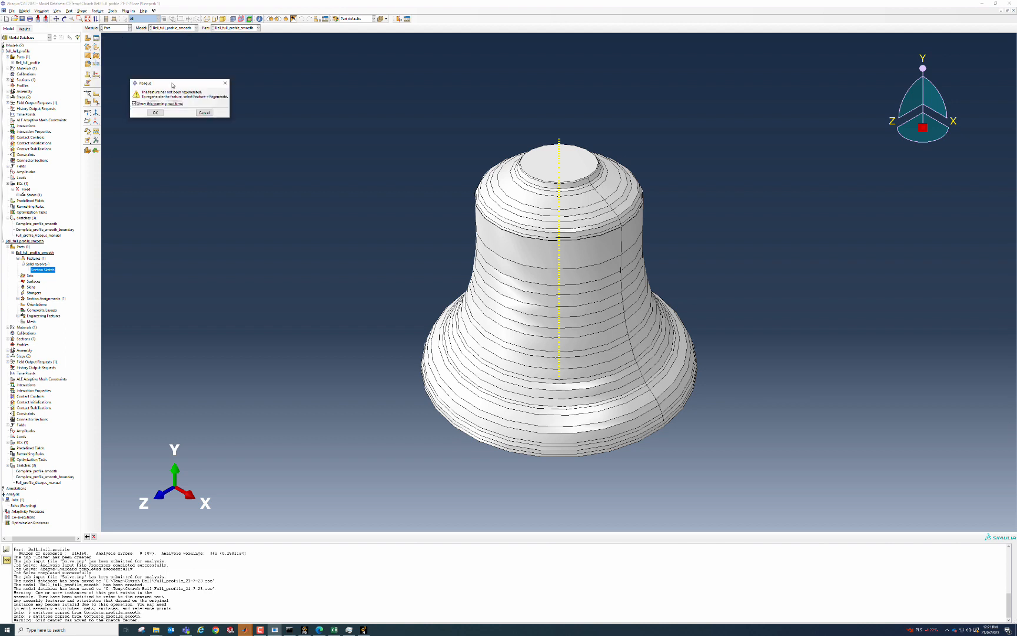
{"action": "left_click", "coordinate": [154, 112]}
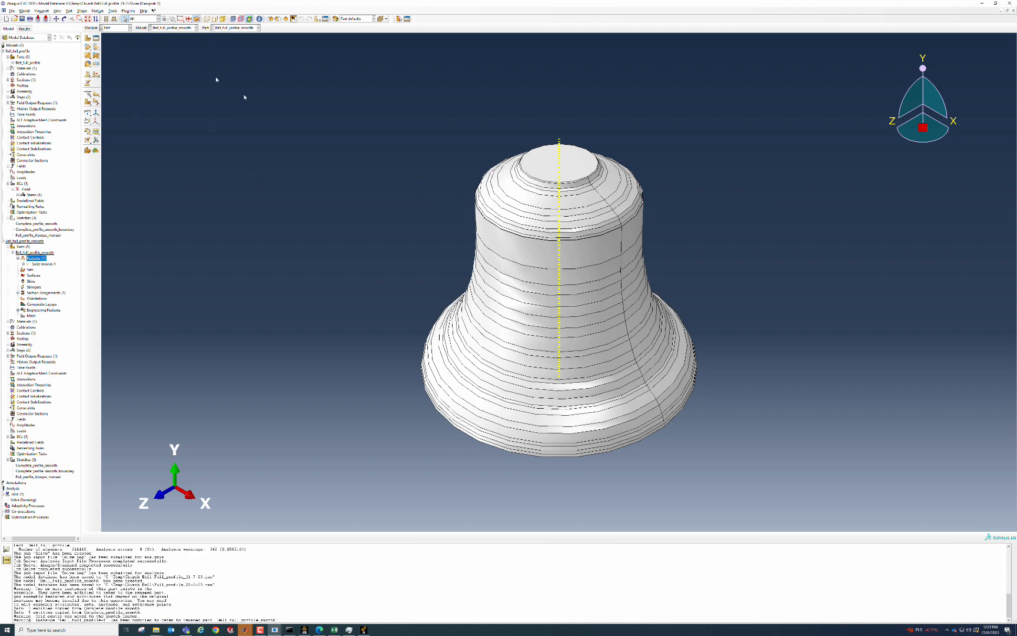
{"action": "left_click", "coordinate": [98, 11]}
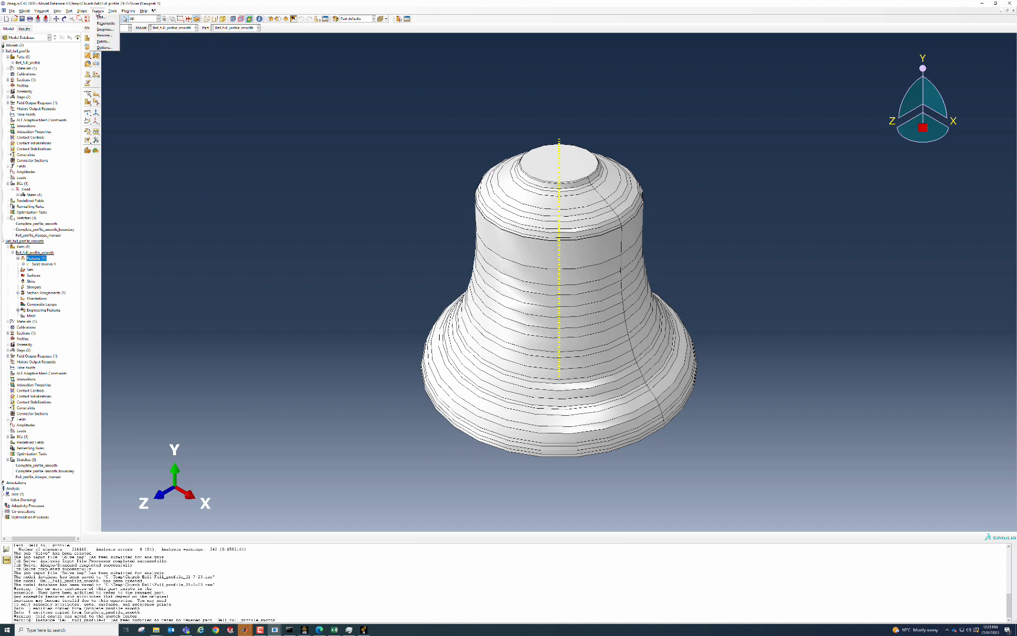
{"action": "left_click", "coordinate": [135, 69]}
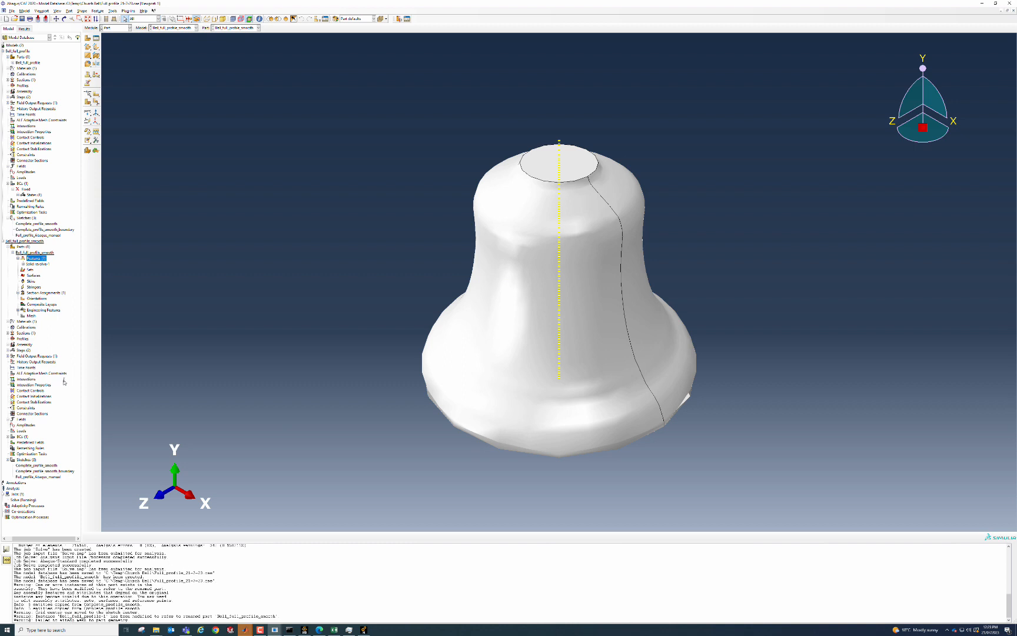
Step: View the regenerated bell in the Assembly and Step modules and switch to the Mesh module
{"action": "left_click", "coordinate": [129, 28]}
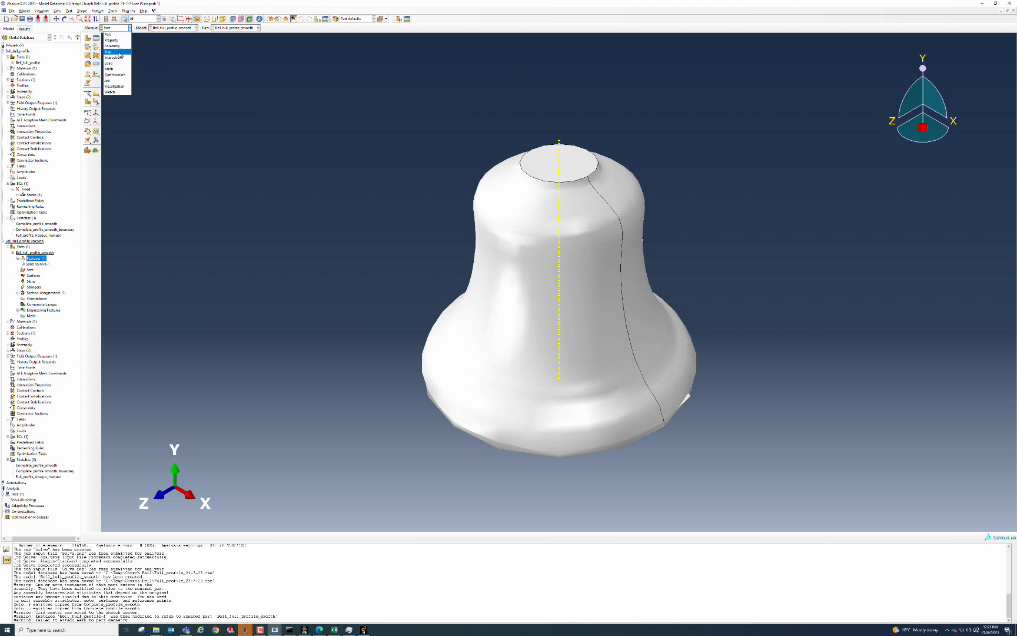
{"action": "left_click", "coordinate": [126, 42]}
{"action": "left_click", "coordinate": [129, 27]}
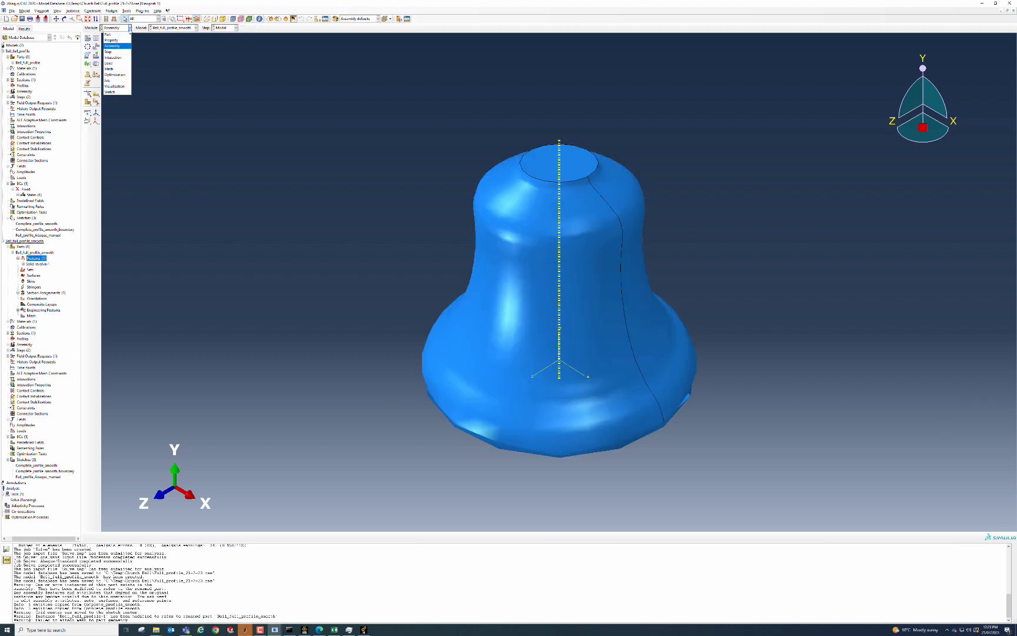
{"action": "left_click", "coordinate": [109, 51]}
{"action": "left_click", "coordinate": [129, 28]}
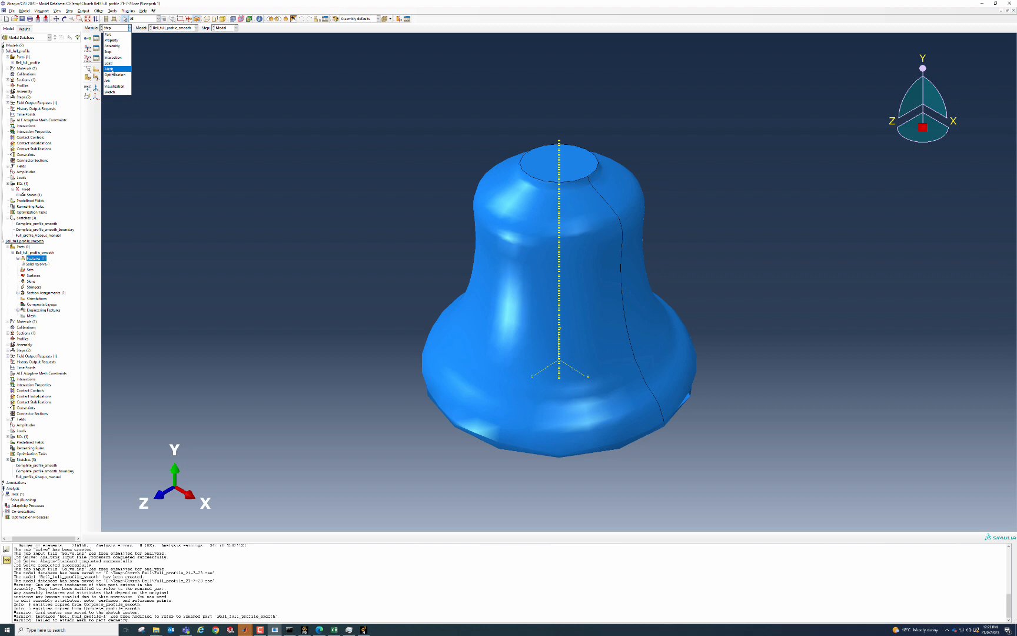
{"action": "left_click", "coordinate": [110, 68]}
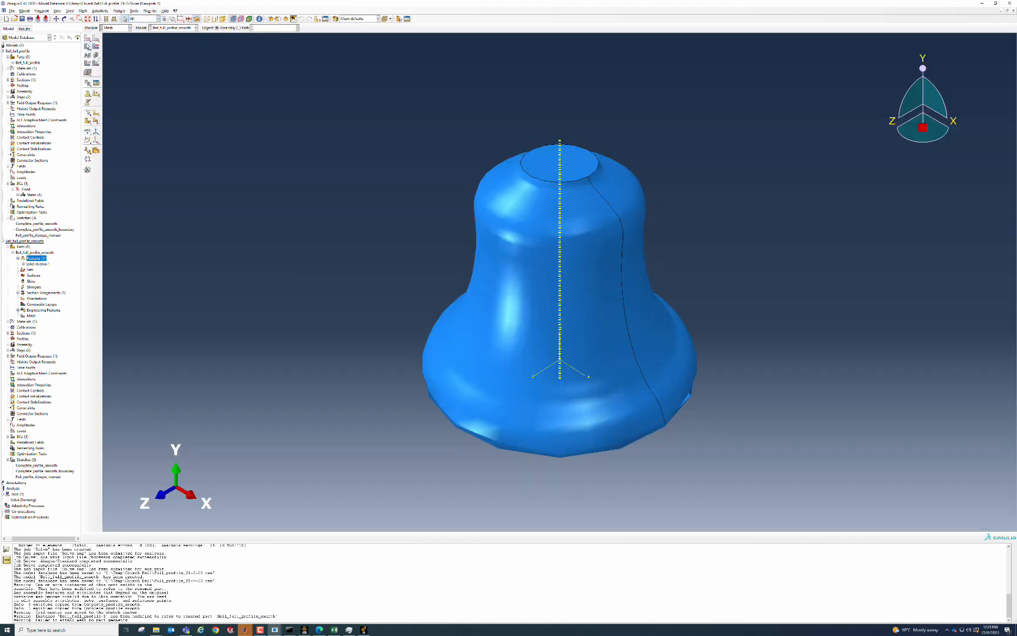
Step: Display the smooth bell part instead of the assembly, check its global seeds unchanged, and mesh it with the existing settings
{"action": "left_click", "coordinate": [238, 27]}
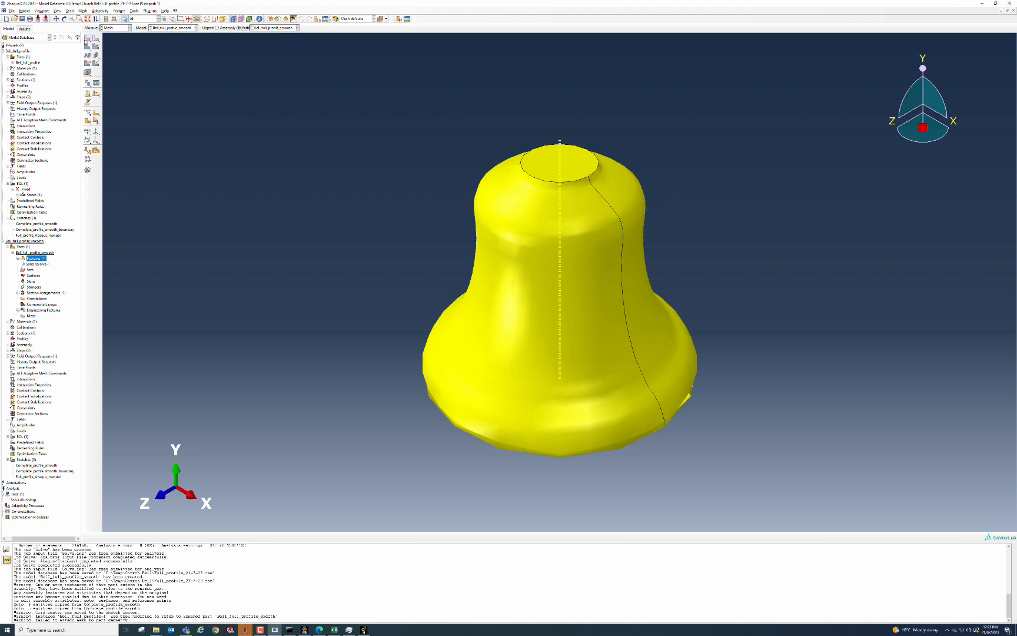
{"action": "left_click", "coordinate": [88, 40]}
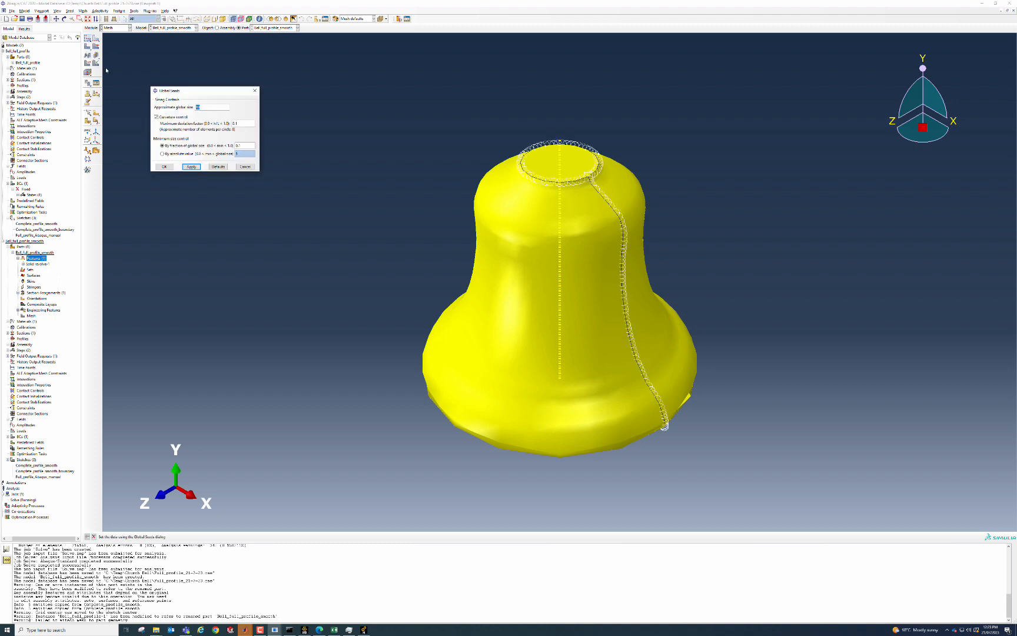
{"action": "left_click", "coordinate": [245, 167]}
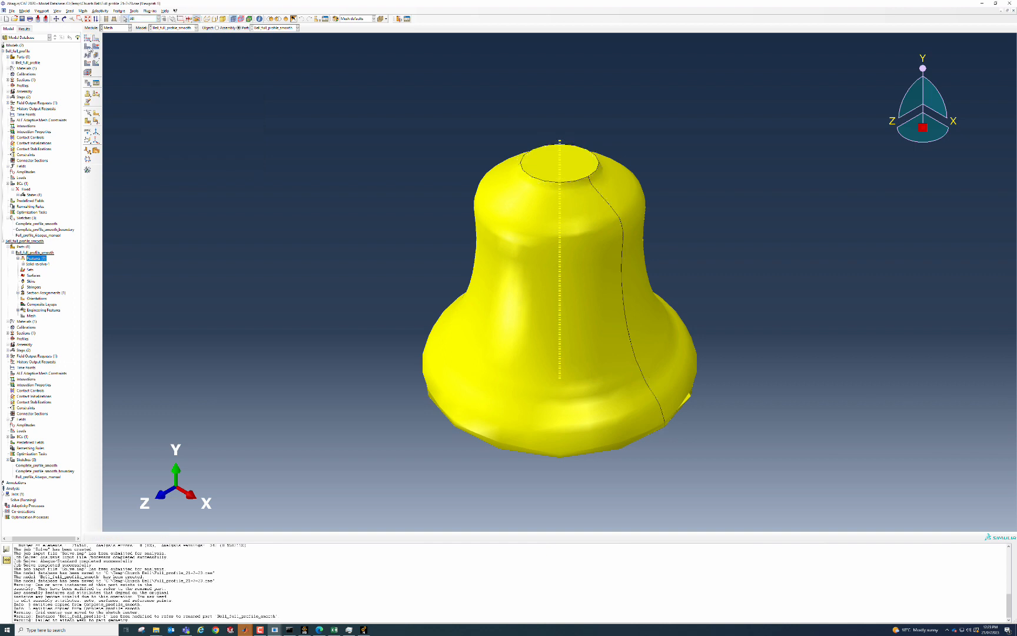
{"action": "left_click", "coordinate": [87, 48]}
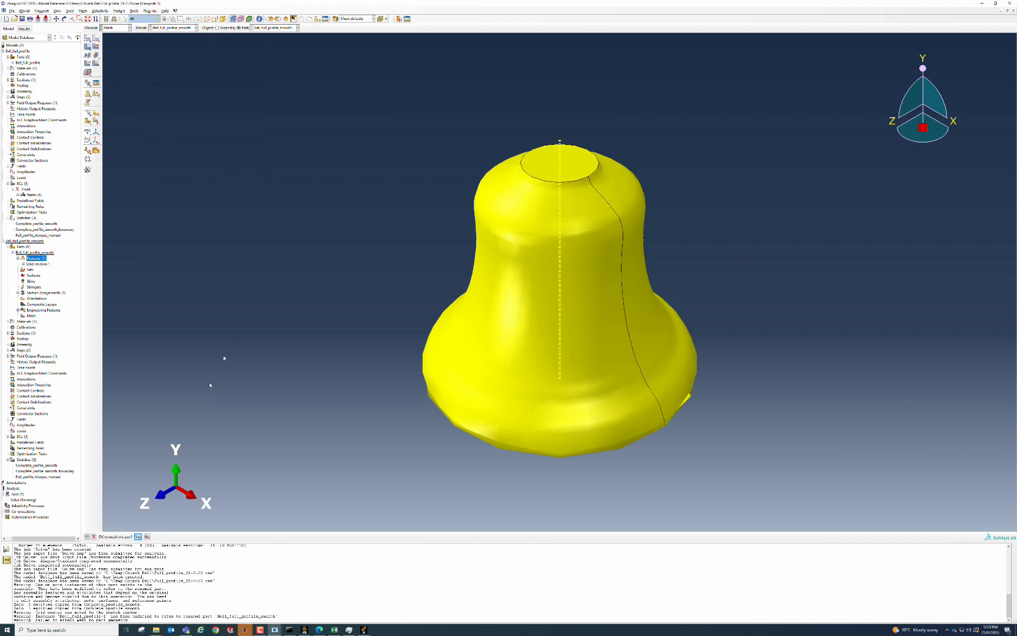
{"action": "left_click", "coordinate": [138, 536]}
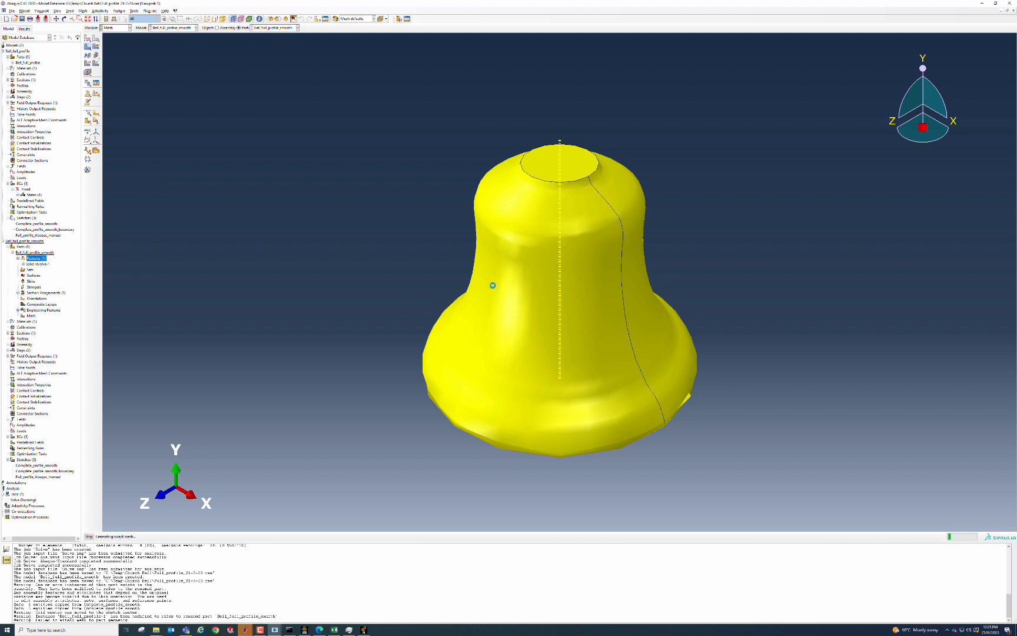
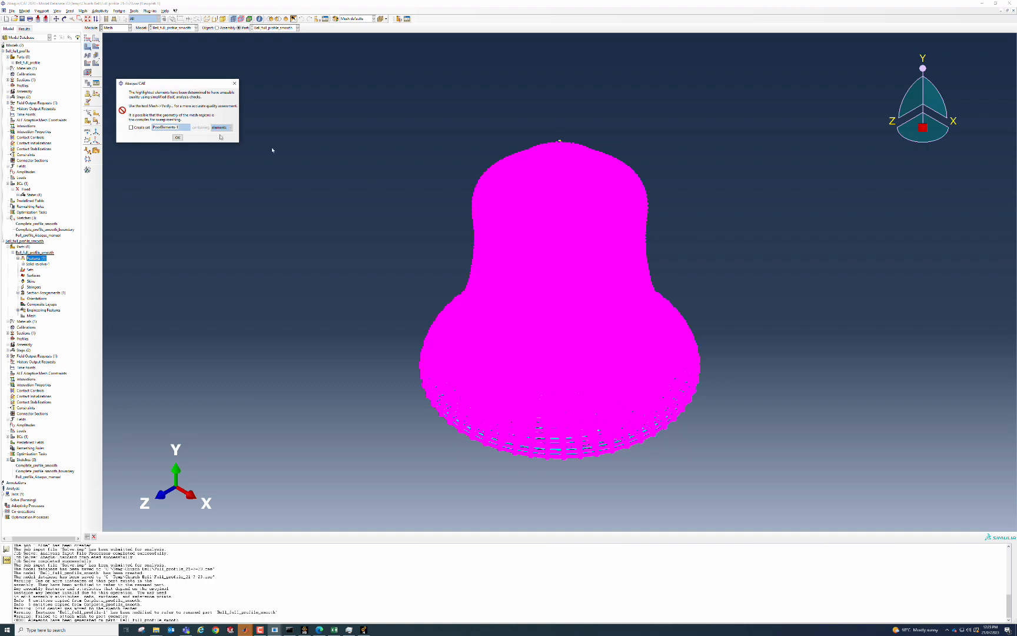
{"action": "left_click", "coordinate": [178, 137]}
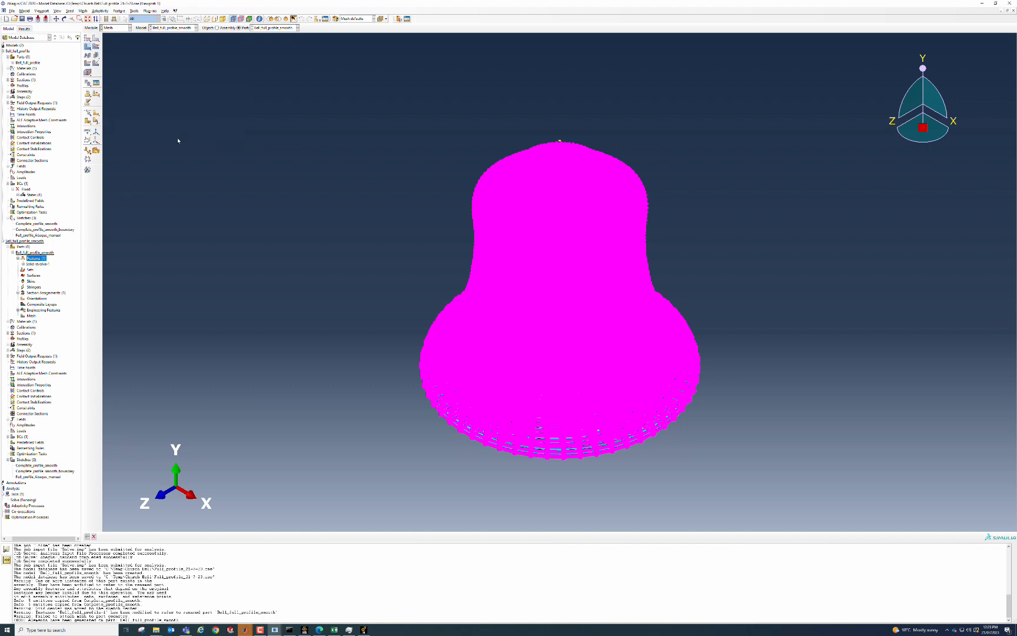
Step: Set the approximate global seed size to 20, delete the invalidated mesh and remesh the bell part
{"action": "left_click", "coordinate": [87, 38]}
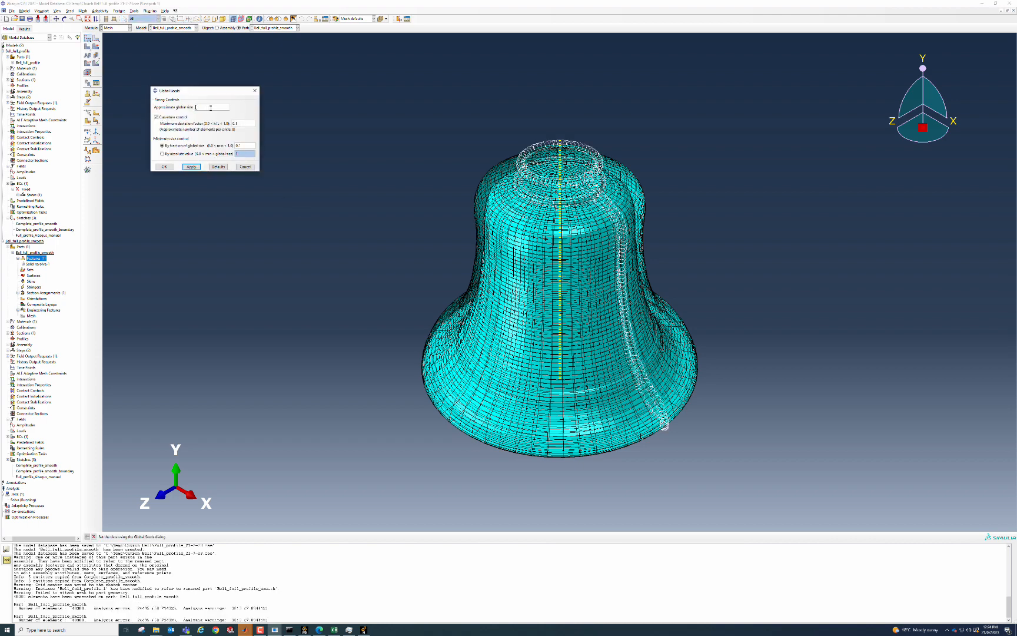
{"action": "left_click", "coordinate": [192, 166]}
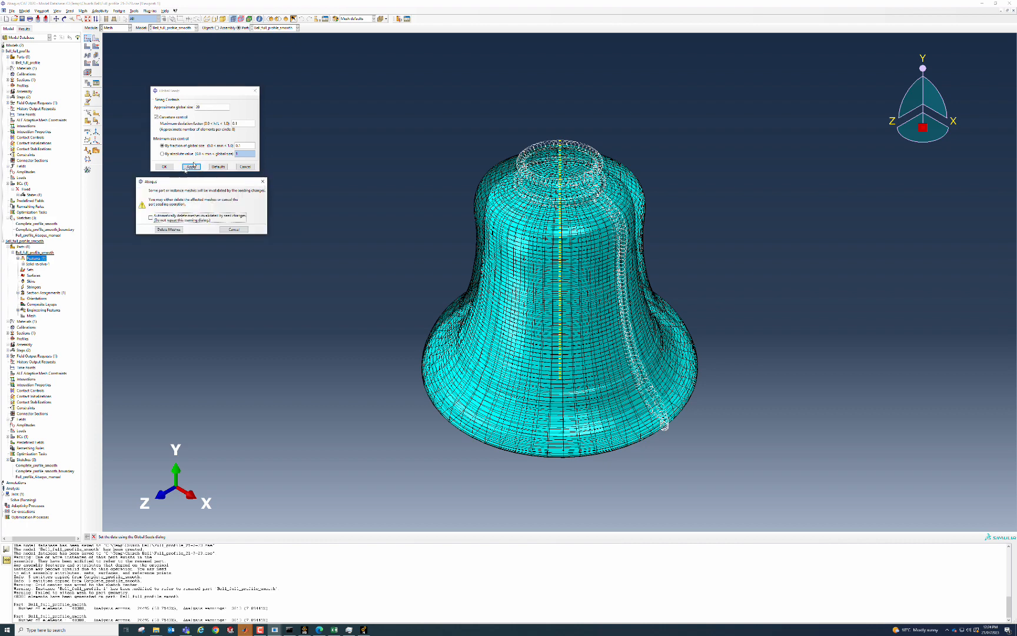
{"action": "left_click", "coordinate": [169, 229]}
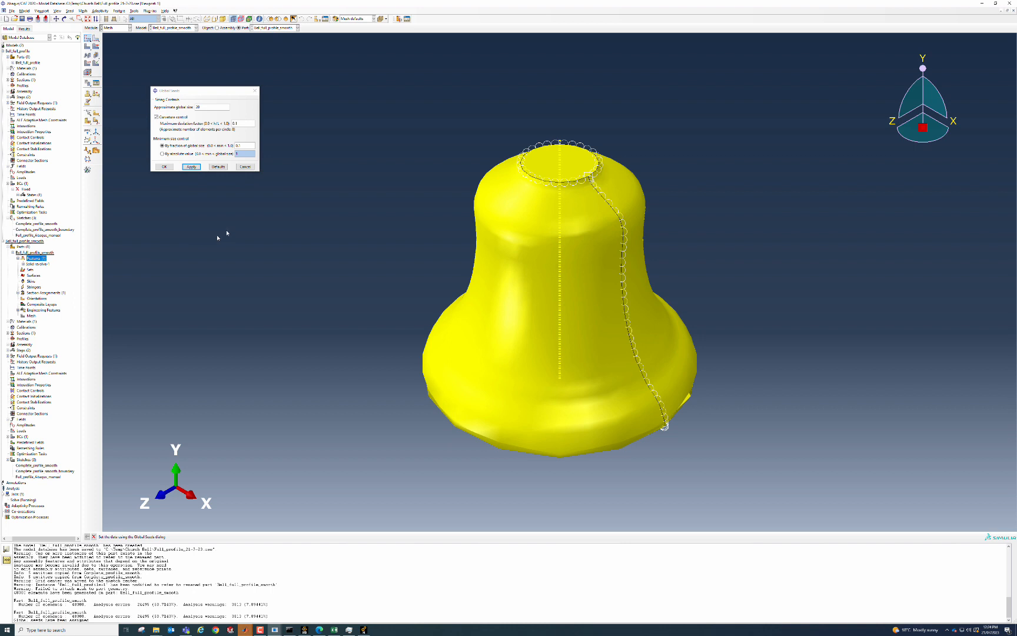
{"action": "left_click", "coordinate": [96, 54]}
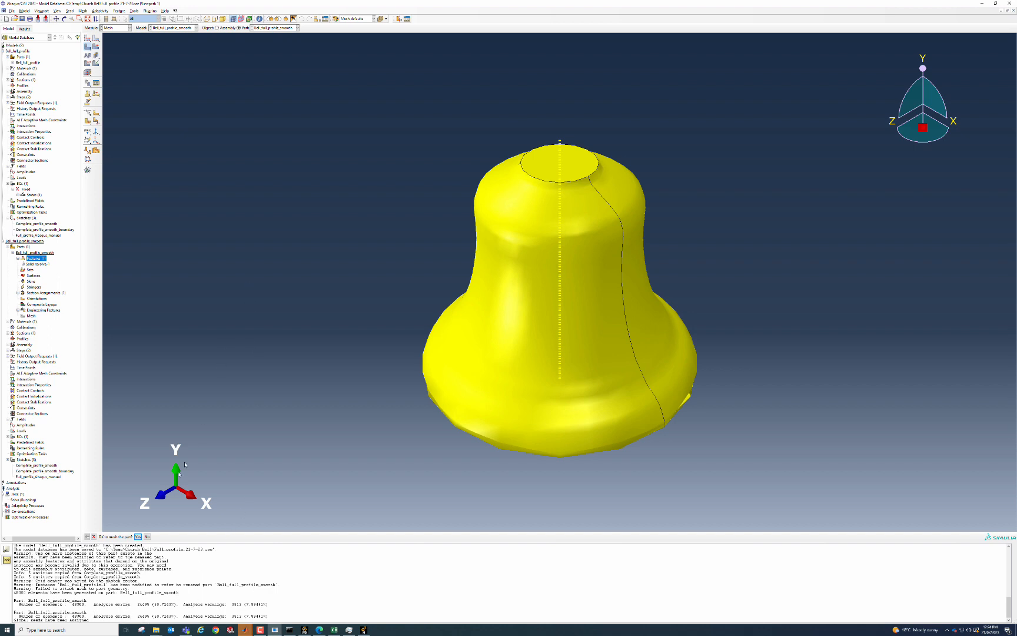
{"action": "left_click", "coordinate": [138, 536]}
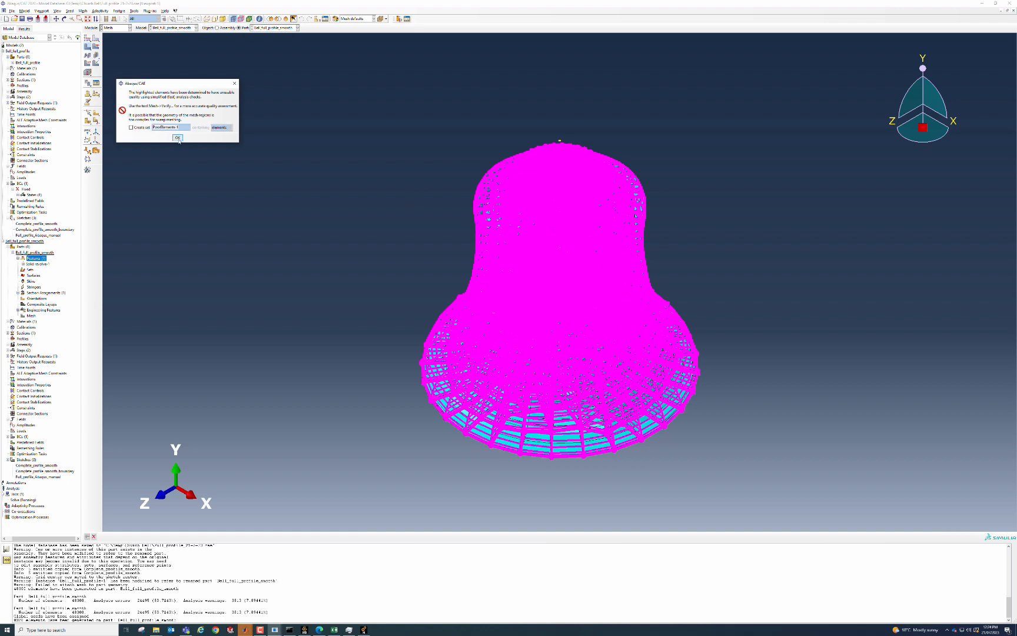
{"action": "left_click", "coordinate": [177, 137]}
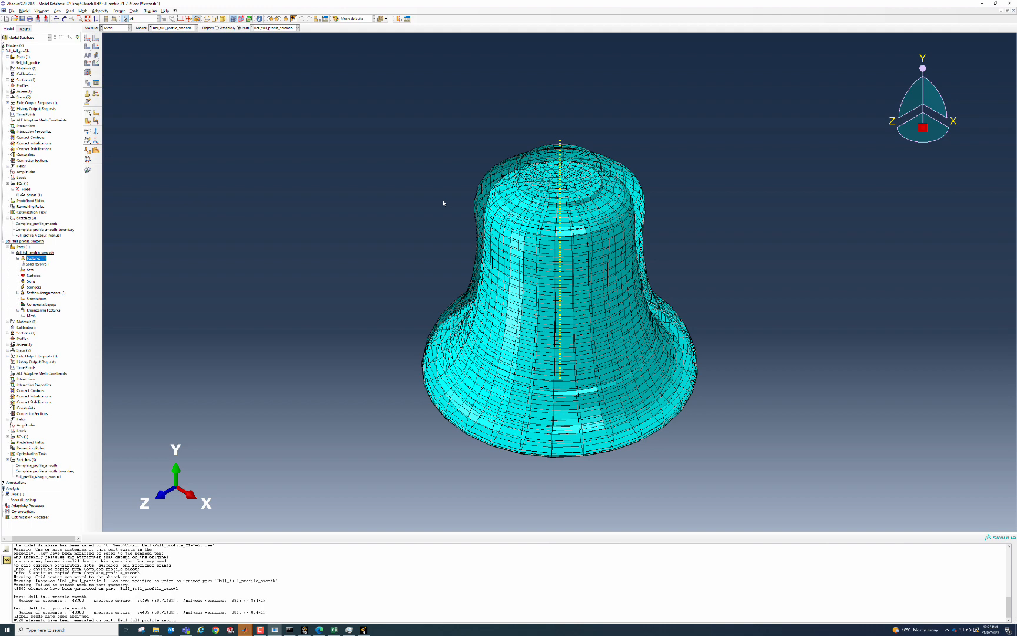
Step: Verify the part mesh with analysis checks, highlighting elements with both errors and warnings
{"action": "left_click", "coordinate": [96, 63]}
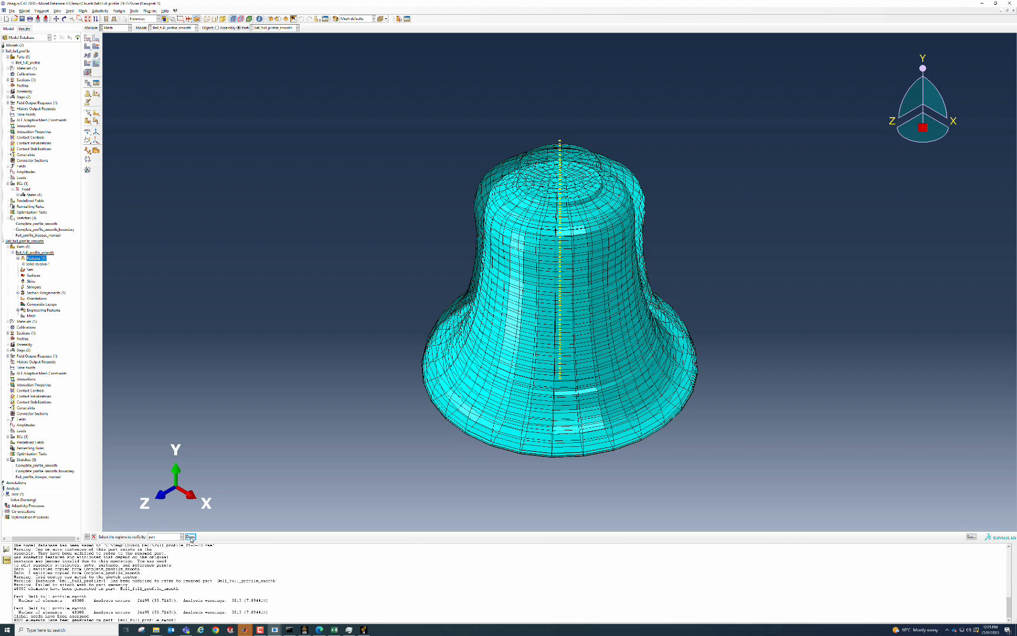
{"action": "left_click", "coordinate": [191, 537]}
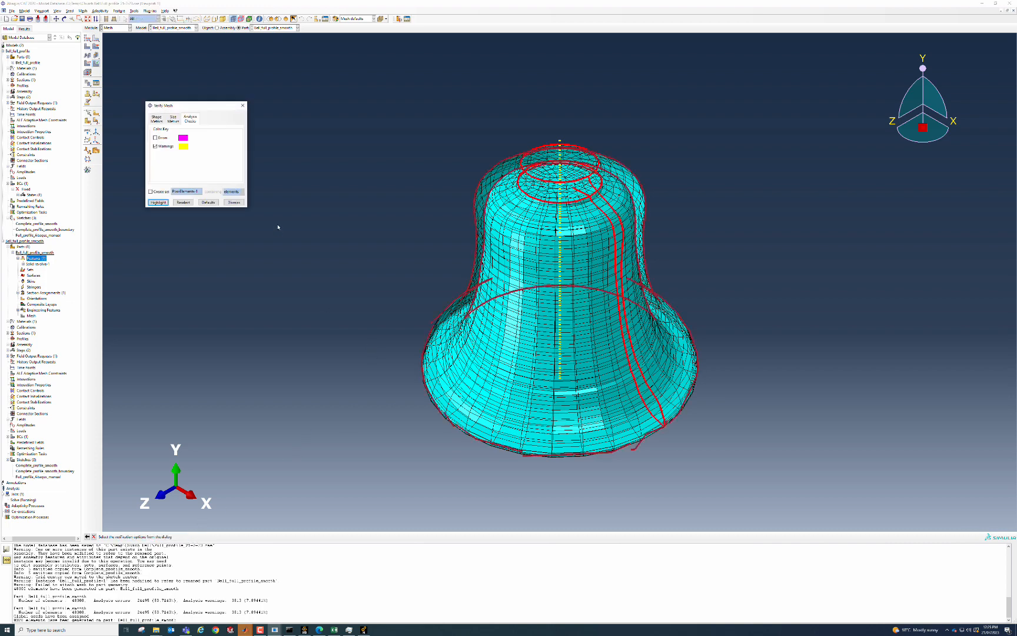
{"action": "left_click", "coordinate": [156, 137]}
{"action": "left_click", "coordinate": [158, 202]}
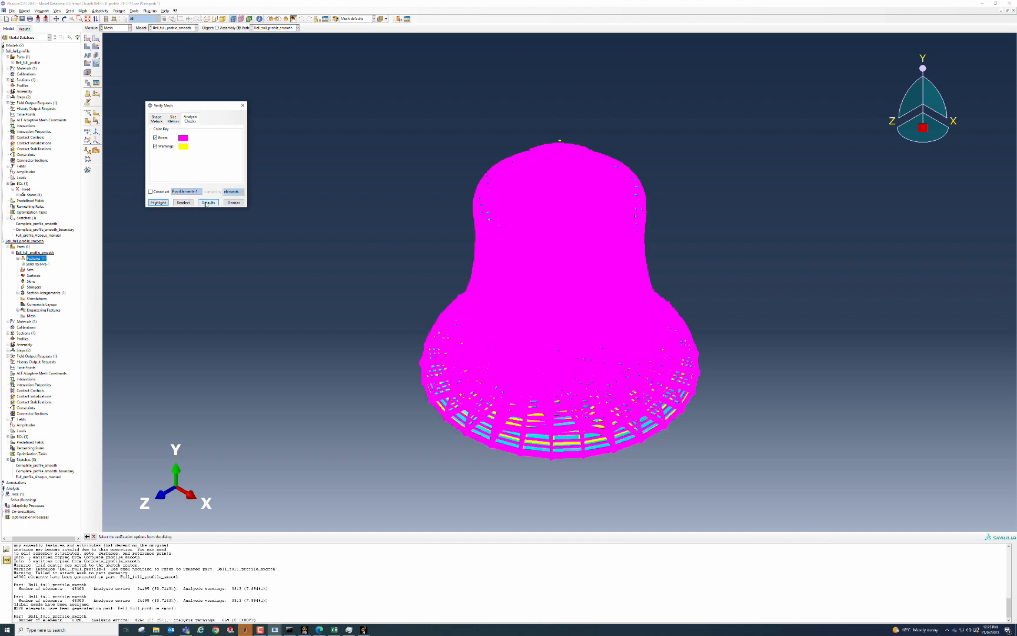
{"action": "left_click", "coordinate": [239, 202]}
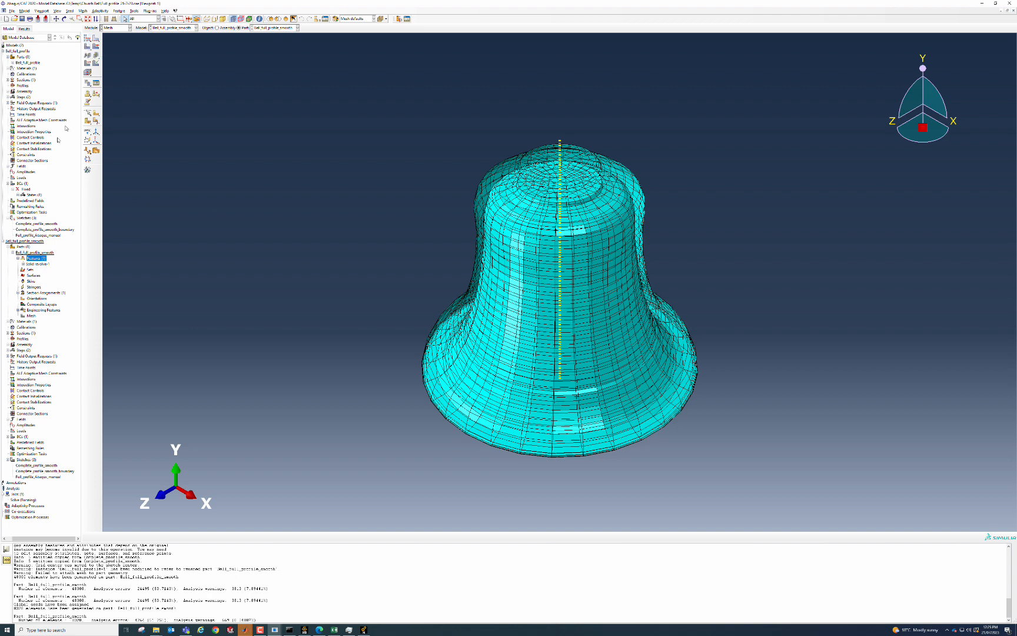
Step: Inspect the smooth model's material and assembly instance, view the bell in the Assembly module, and return to the part mesh
{"action": "left_click", "coordinate": [8, 320]}
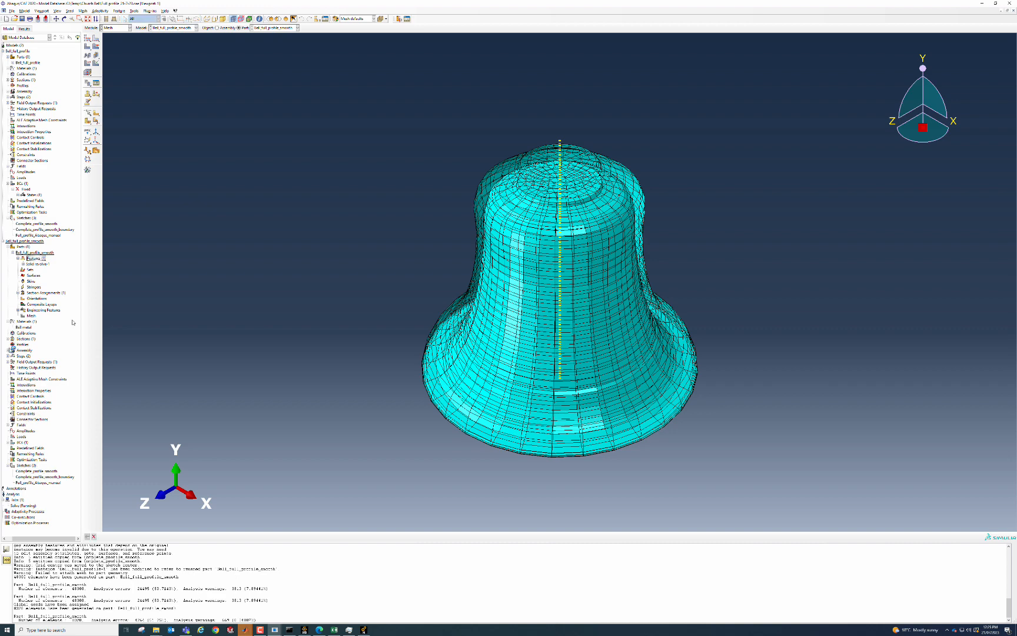
{"action": "left_click", "coordinate": [9, 350]}
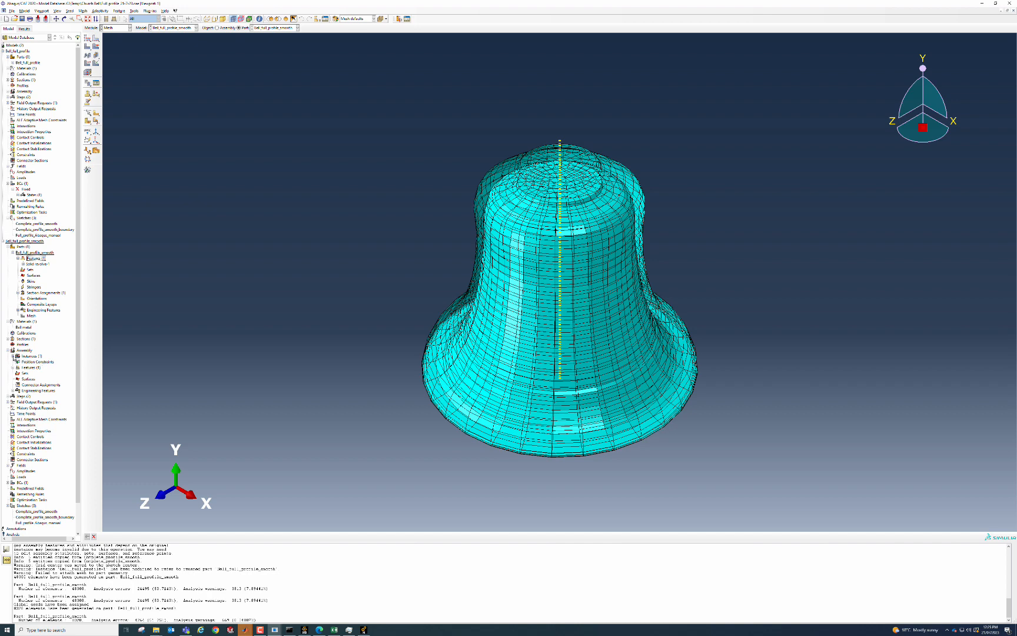
{"action": "left_click", "coordinate": [12, 356]}
{"action": "left_click", "coordinate": [39, 362]}
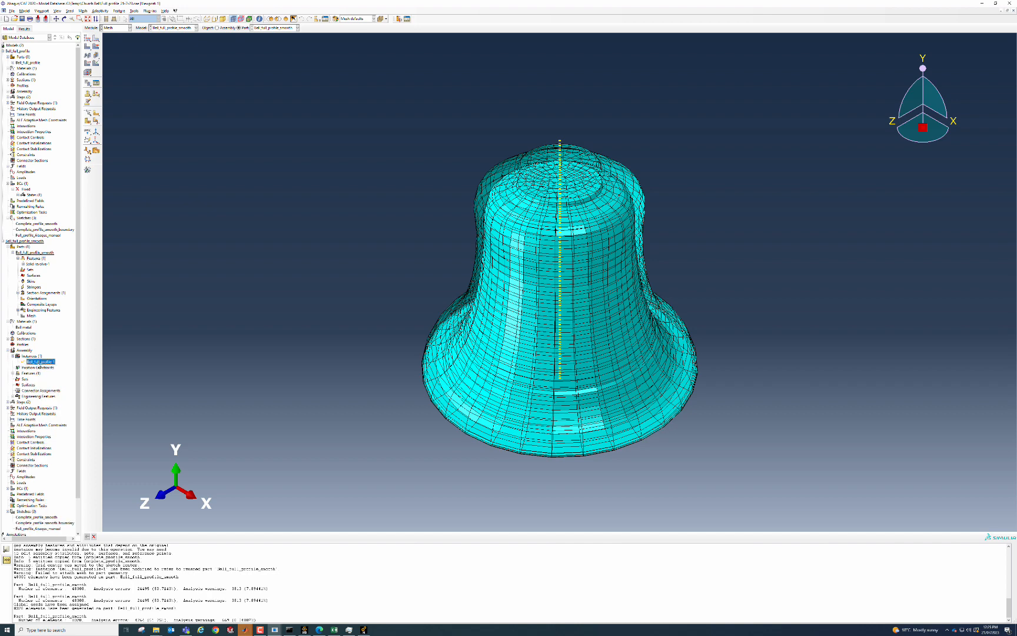
{"action": "left_click", "coordinate": [129, 27]}
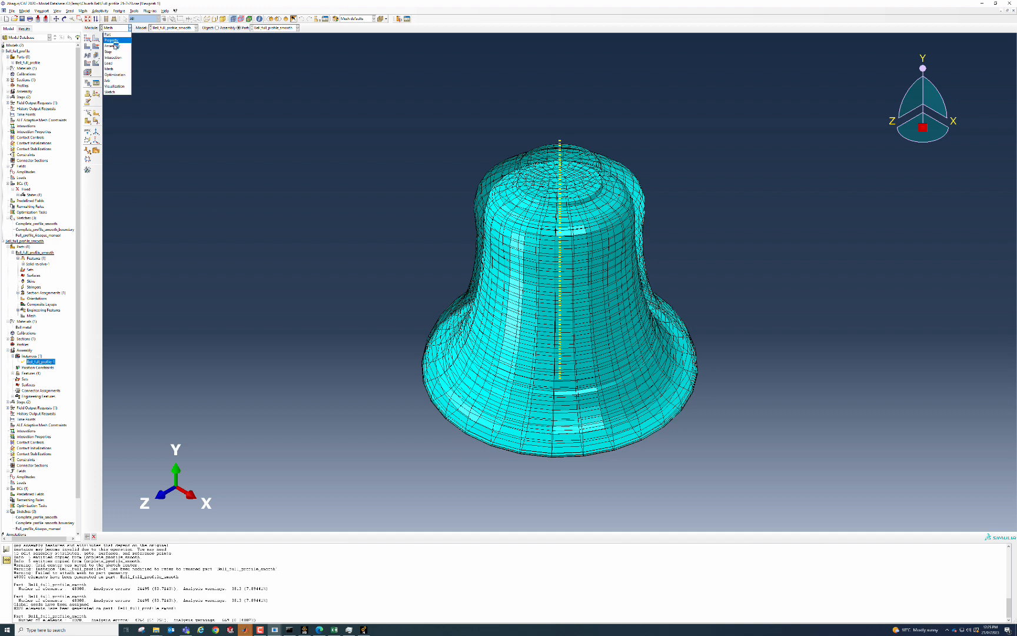
{"action": "left_click", "coordinate": [115, 46]}
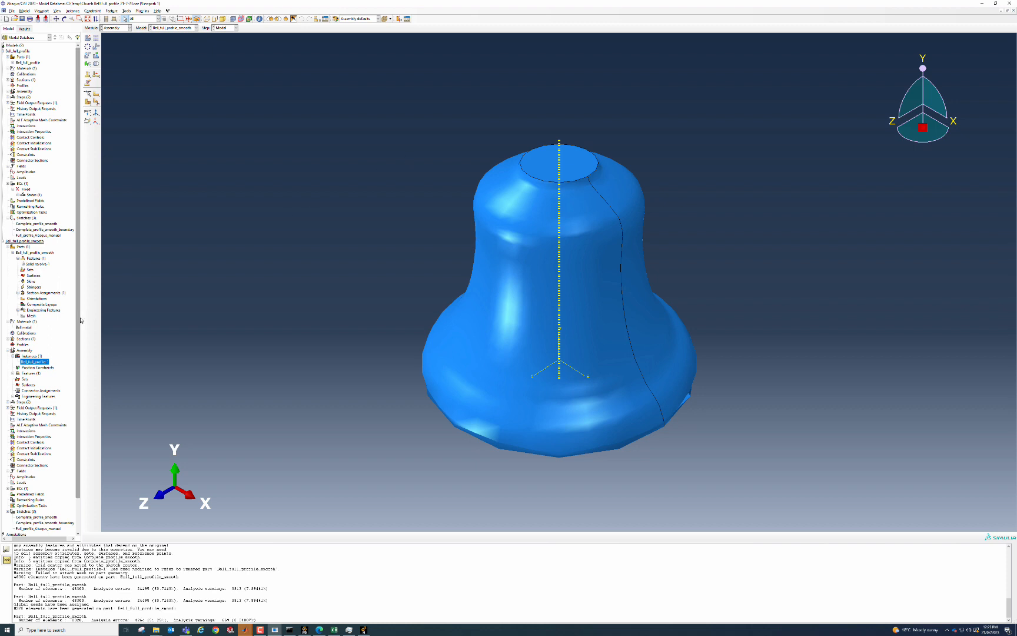
{"action": "left_click", "coordinate": [129, 28]}
{"action": "left_click", "coordinate": [111, 69]}
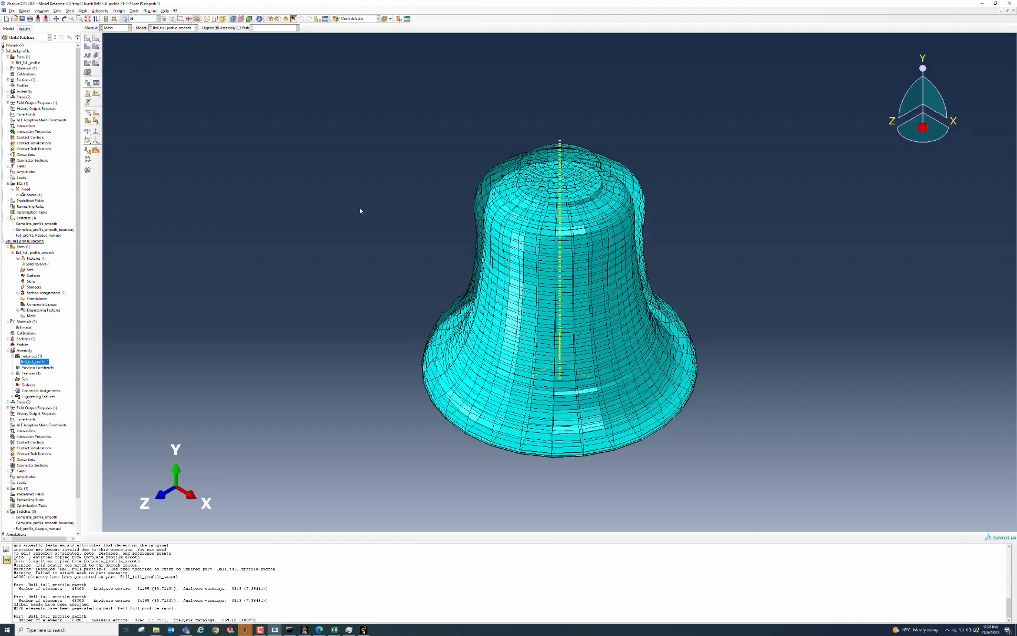
{"action": "left_click", "coordinate": [239, 28]}
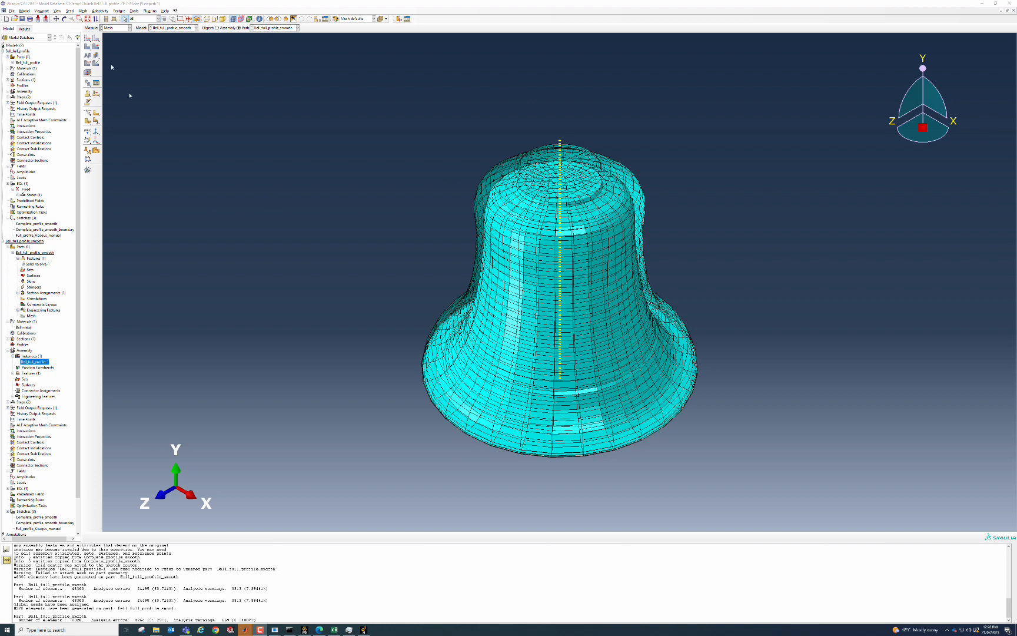
Step: Assign the Tet element shape to the bell part, delete the existing mesh and generate a free tetrahedral mesh
{"action": "left_click", "coordinate": [96, 54]}
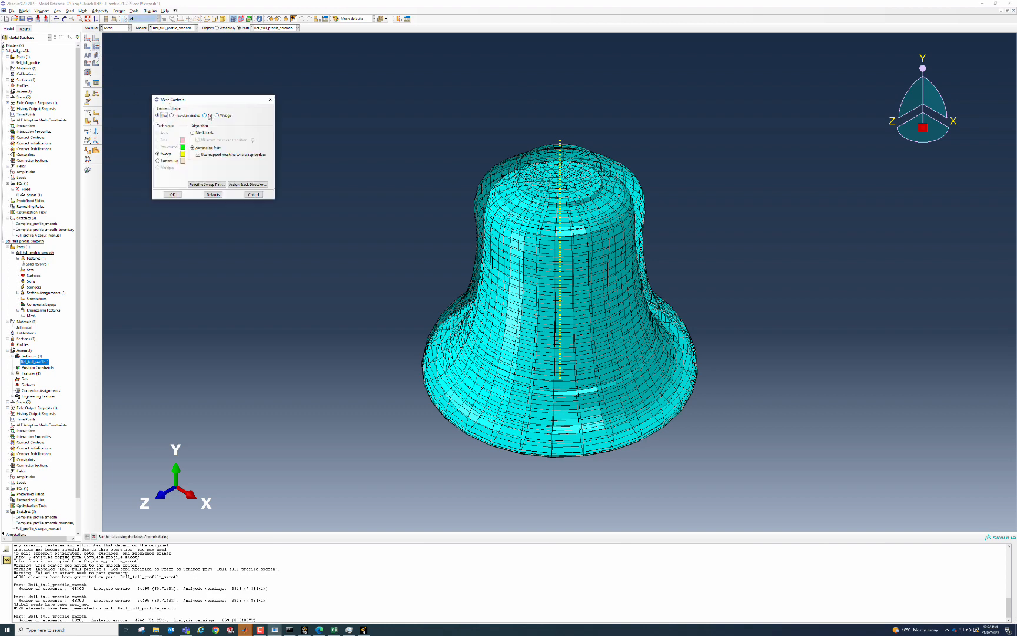
{"action": "left_click", "coordinate": [209, 116]}
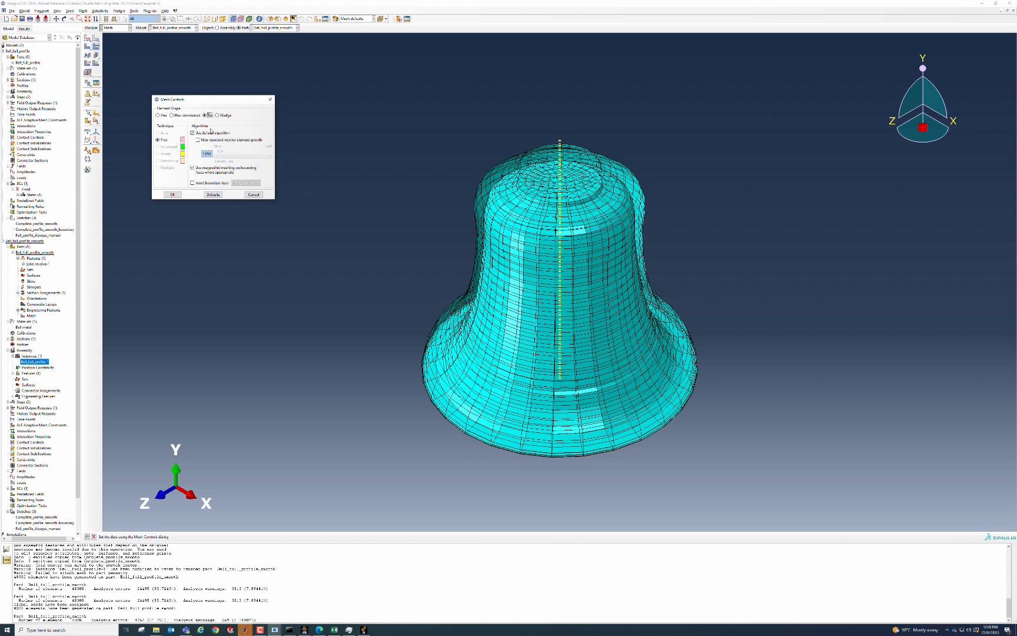
{"action": "left_click", "coordinate": [172, 195]}
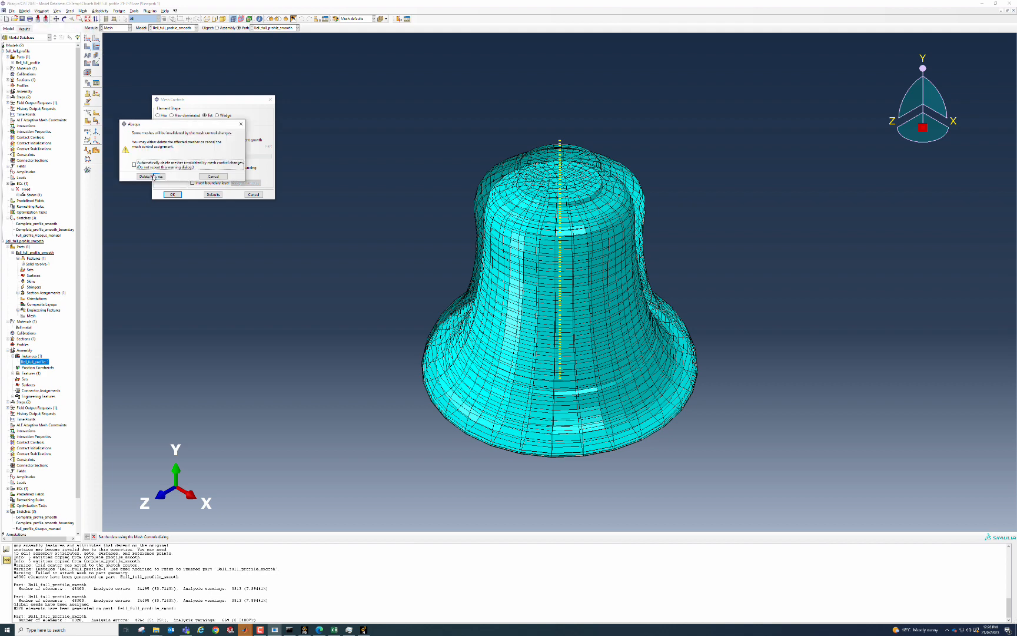
{"action": "left_click", "coordinate": [152, 176]}
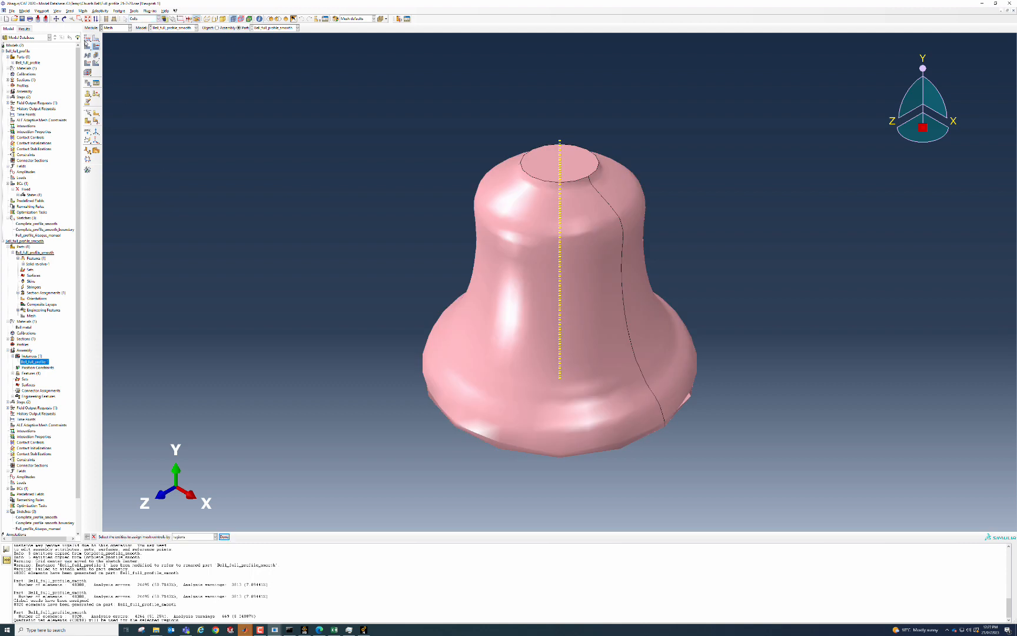
{"action": "left_click", "coordinate": [87, 46]}
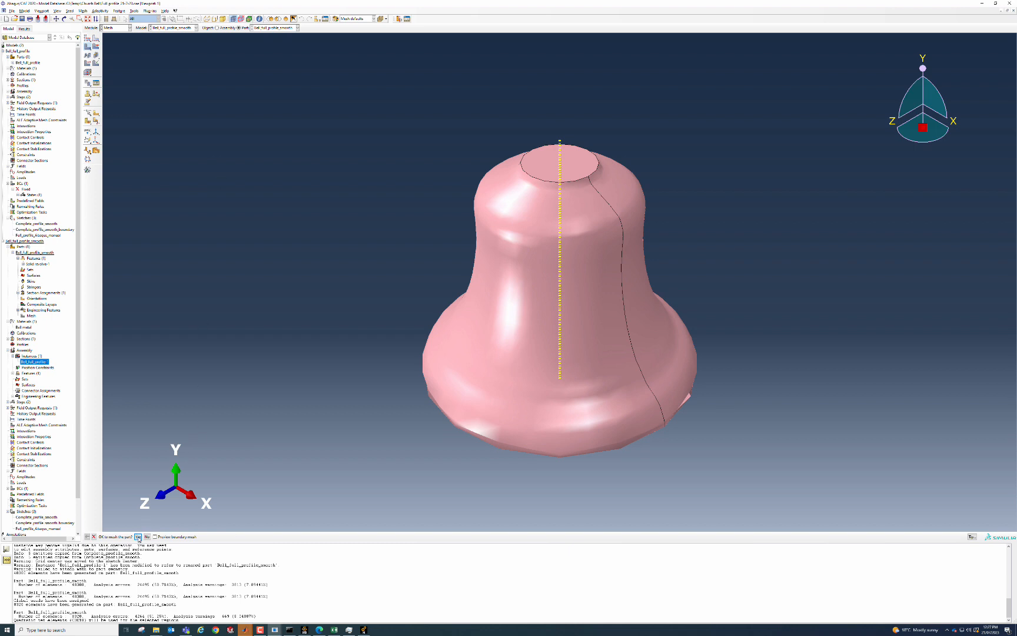
{"action": "left_click", "coordinate": [138, 536]}
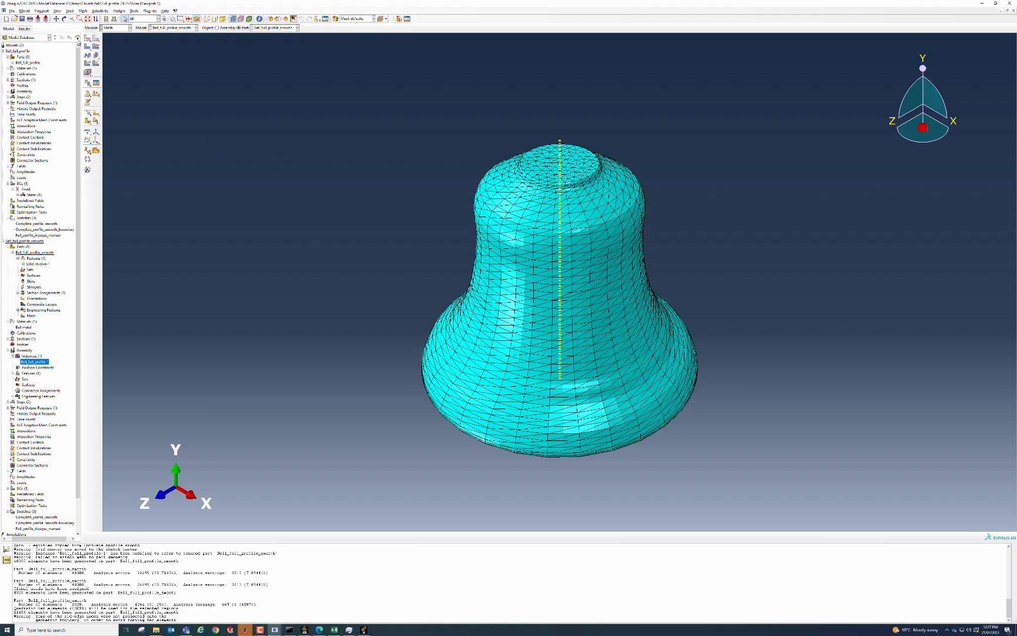
Step: Apply a finer global seed size to the bell part, delete the existing mesh and regenerate the tetrahedral mesh
{"action": "left_click", "coordinate": [87, 38]}
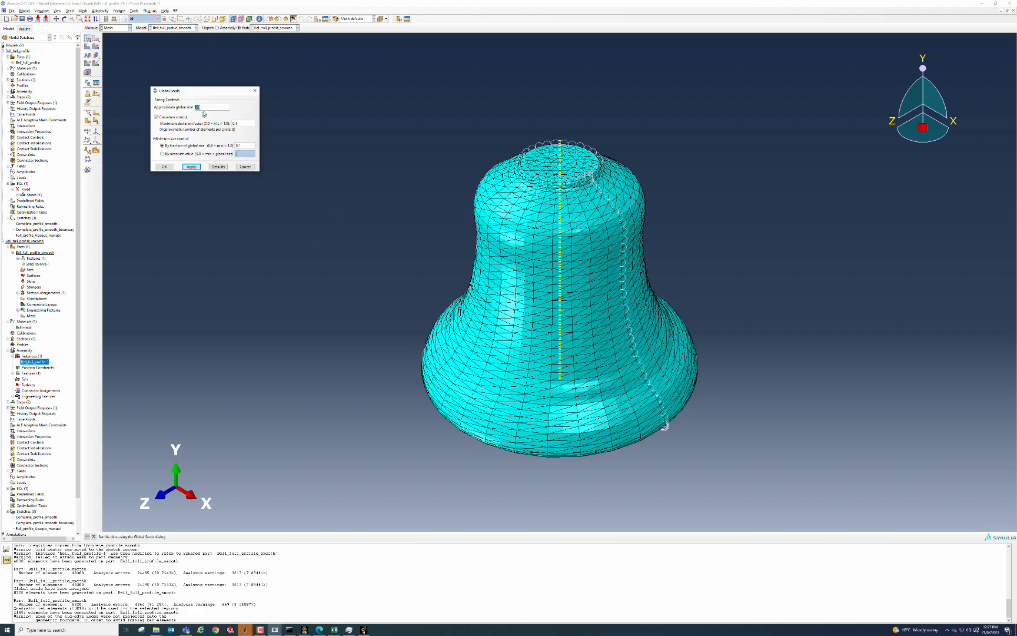
{"action": "left_click", "coordinate": [164, 167]}
{"action": "left_click", "coordinate": [170, 229]}
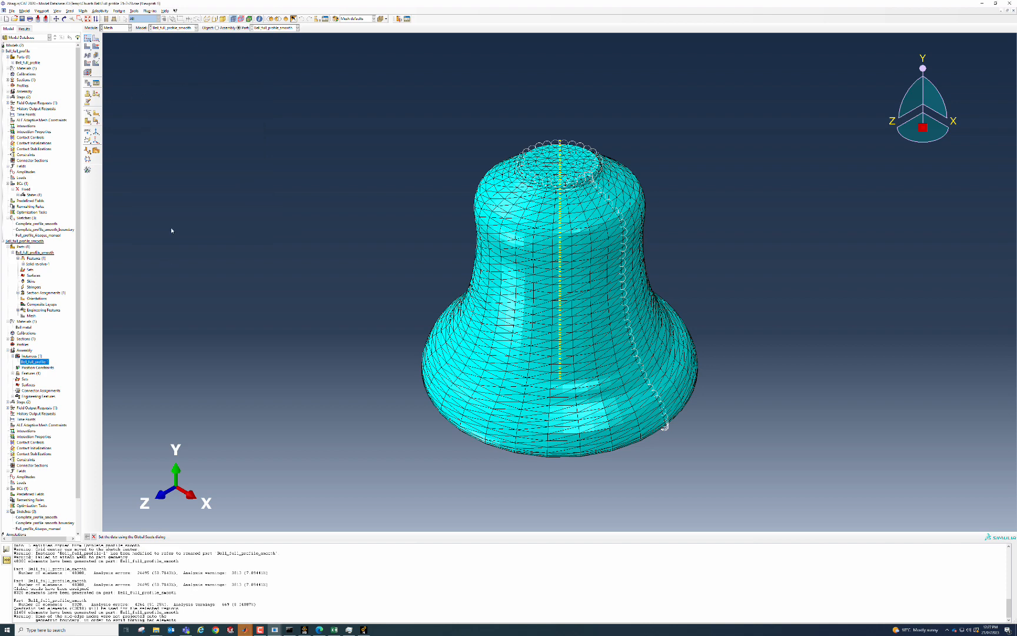
{"action": "left_click", "coordinate": [87, 48]}
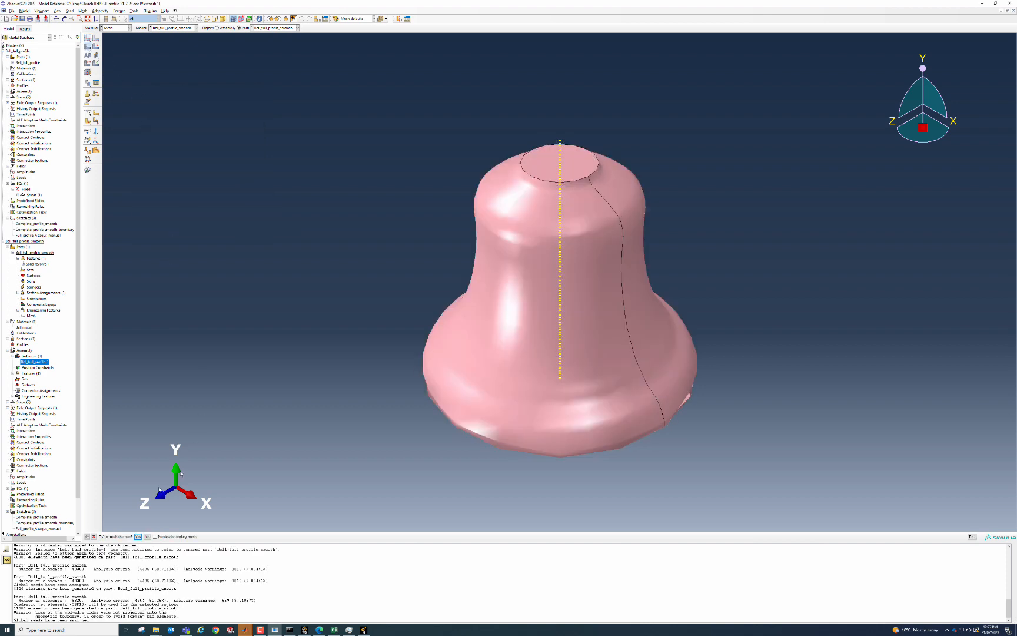
{"action": "left_click", "coordinate": [138, 536]}
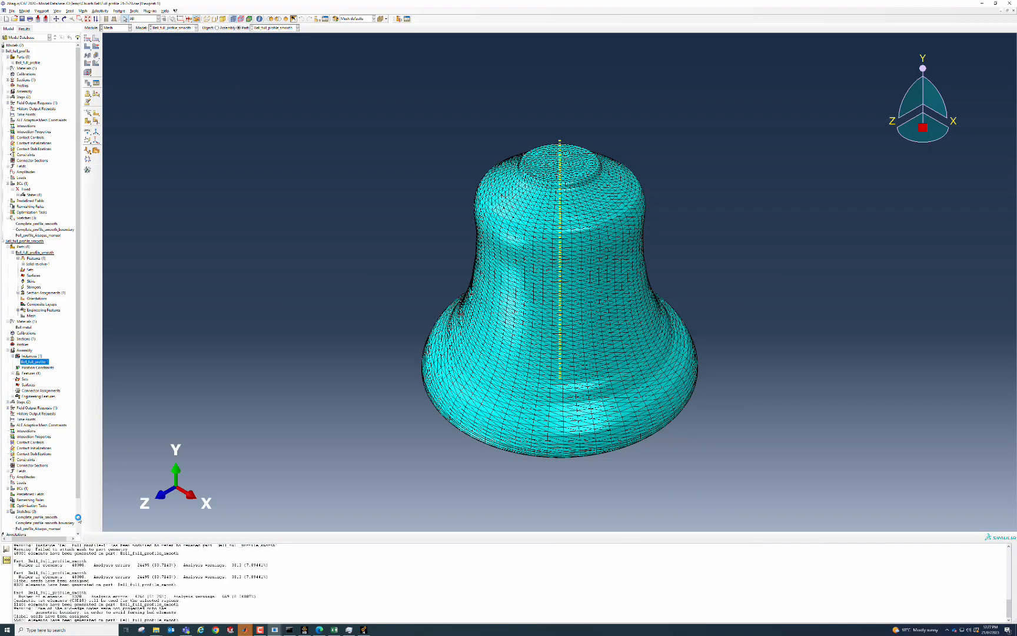
{"action": "scroll", "coordinate": [77, 518], "scroll_direction": "down", "scroll_amount": 2}
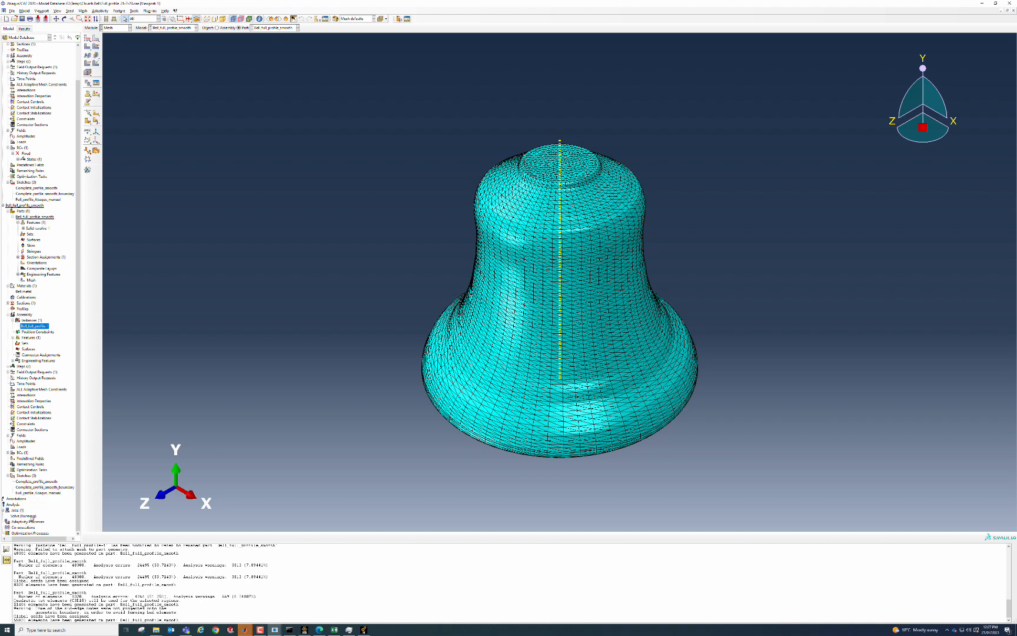
Step: Verify the regenerated tetrahedral mesh of the bell part with analysis checks, highlighting both errors and warnings
{"action": "left_click", "coordinate": [34, 514]}
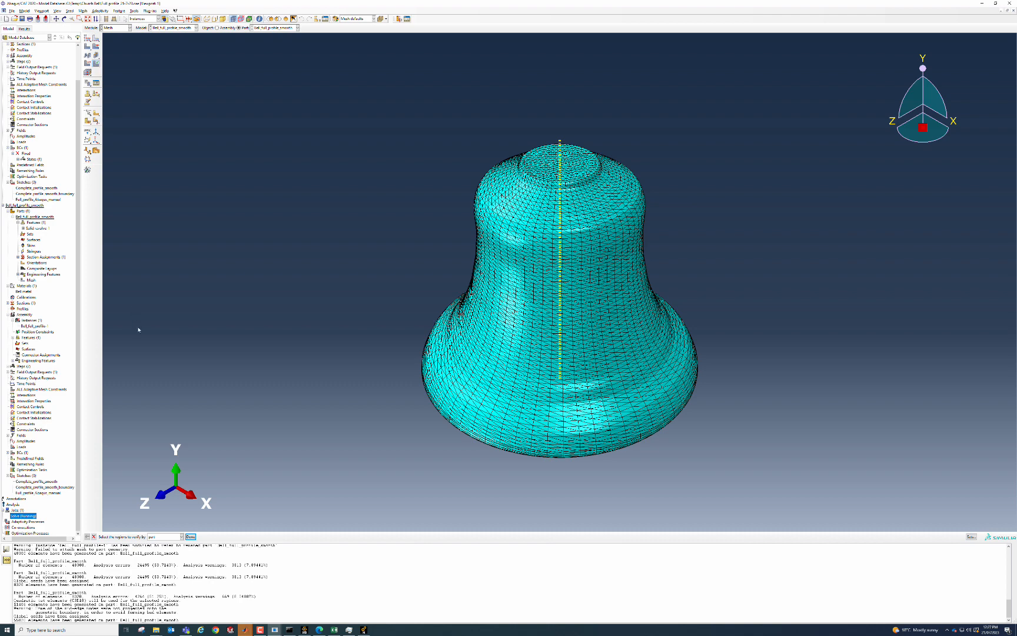
{"action": "left_click", "coordinate": [490, 383]}
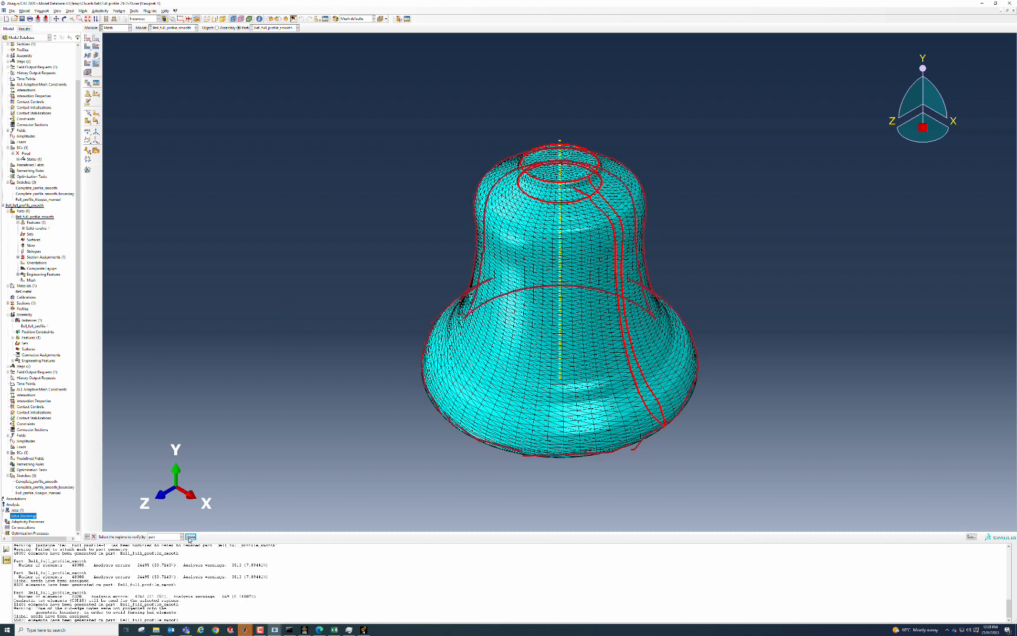
{"action": "left_click", "coordinate": [190, 536]}
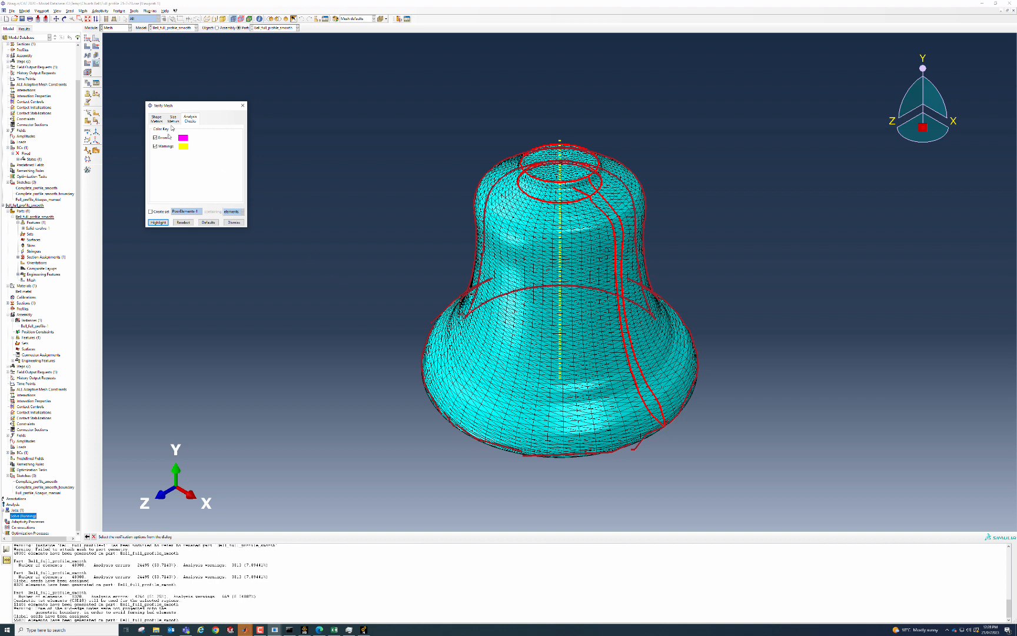
{"action": "left_click", "coordinate": [158, 222]}
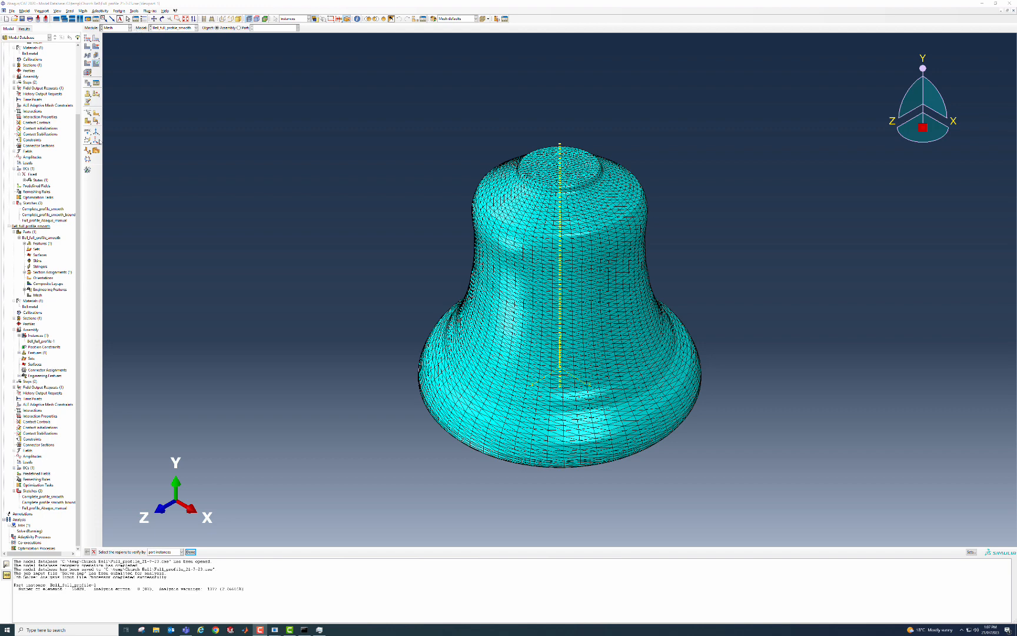
Step: Start a new job named Solve_smooth in the Job module, using the Bell_full_profile_smooth model as its source
{"action": "left_click", "coordinate": [129, 28]}
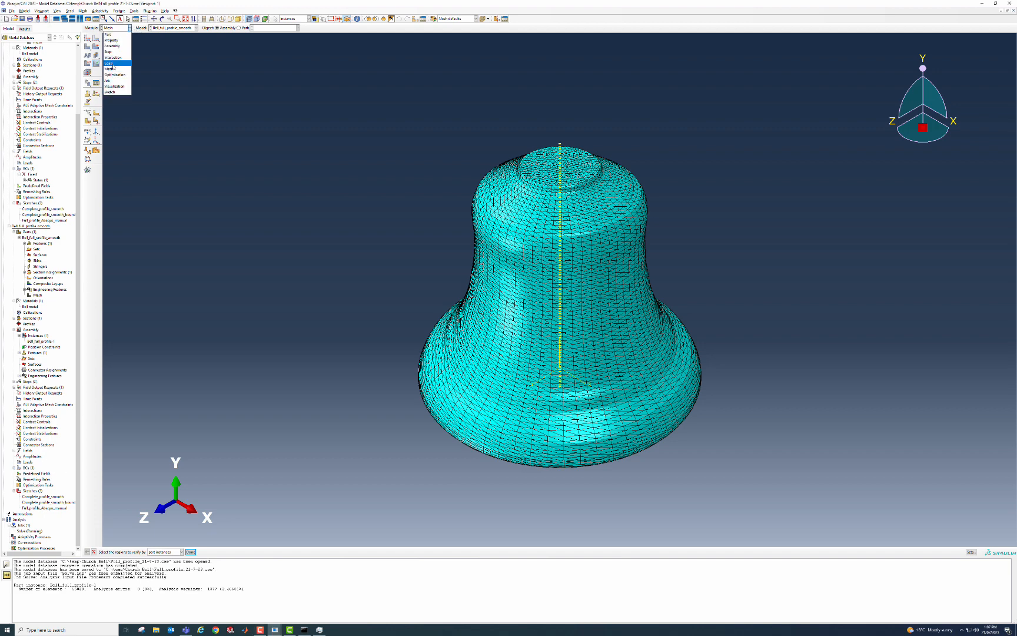
{"action": "left_click", "coordinate": [112, 80]}
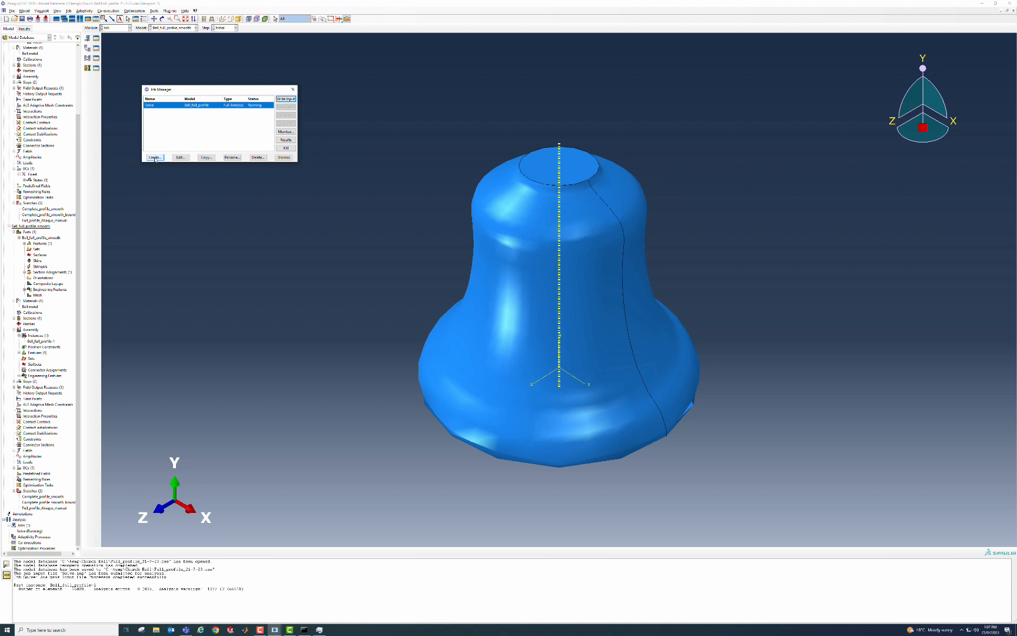
{"action": "left_click", "coordinate": [155, 157]}
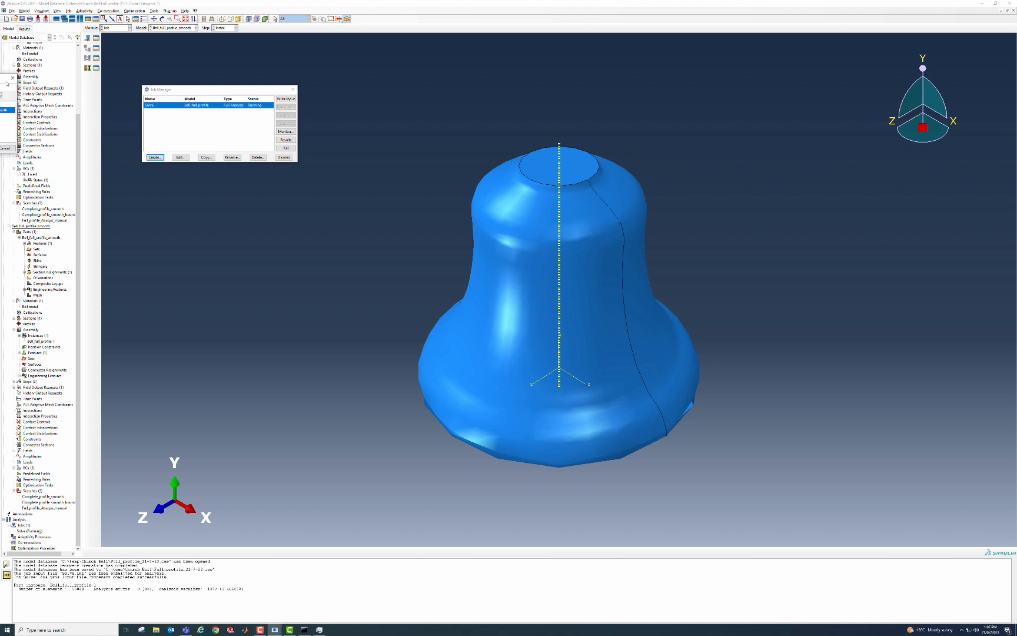
{"action": "left_click_drag", "start_coordinate": [6, 83], "coordinate": [161, 149]}
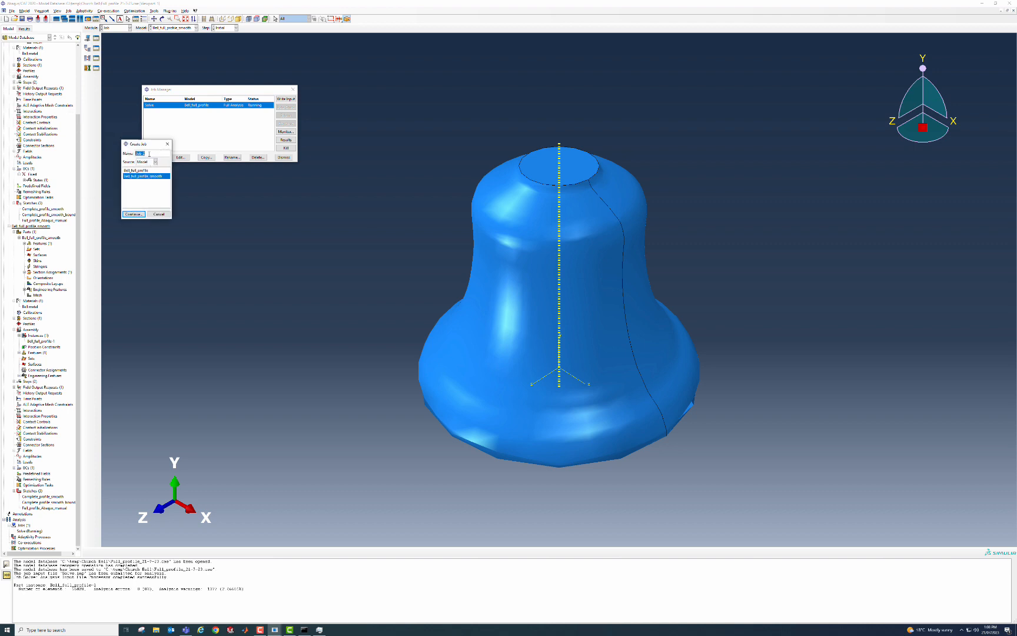
{"action": "type", "text": "Solve_smooth"}
{"action": "left_click", "coordinate": [137, 215]}
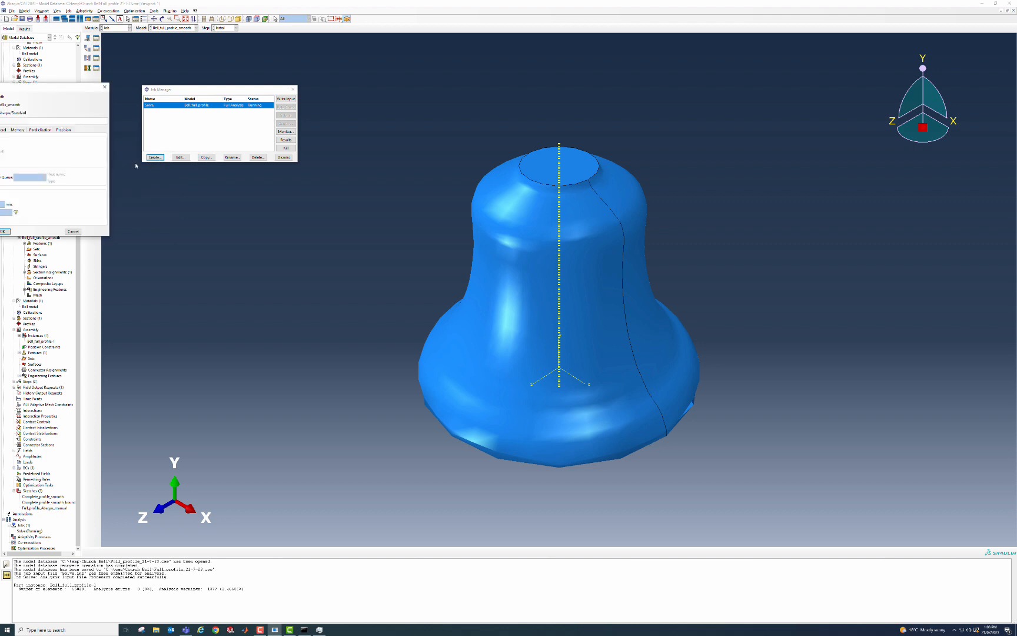
Step: Describe the job as solving the bell with a smooth profile and create it as an immediate full analysis run in the background
{"action": "left_click_drag", "start_coordinate": [45, 89], "coordinate": [221, 144]}
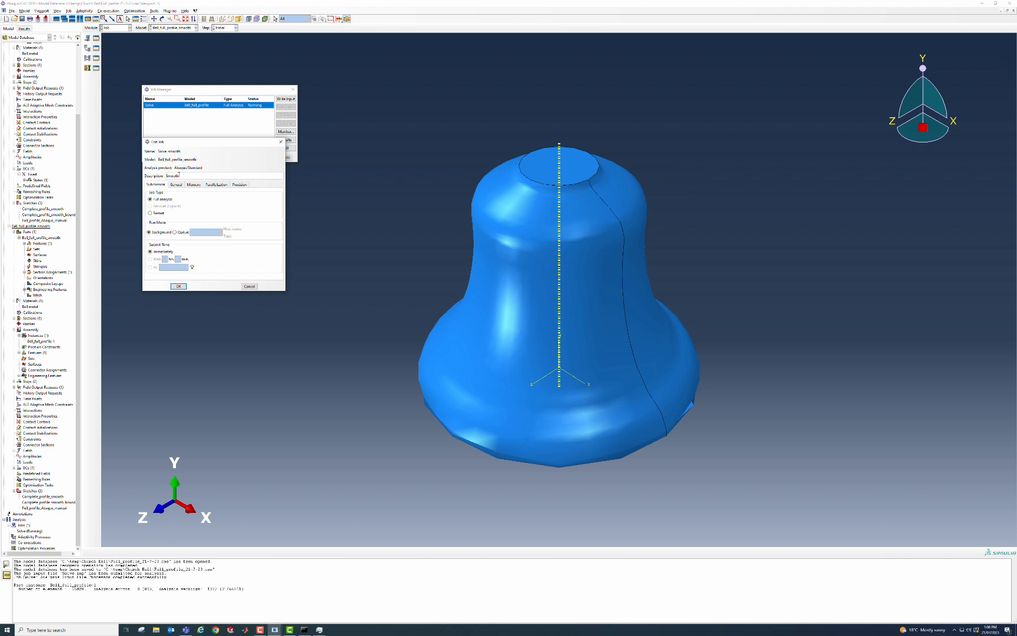
{"action": "key", "text": "BackSpace"}
{"action": "key", "text": "BackSpace"}
{"action": "key", "text": "BackSpace"}
{"action": "type", "text": "As Solve bel with smooth p"}
{"action": "left_click", "coordinate": [179, 287]}
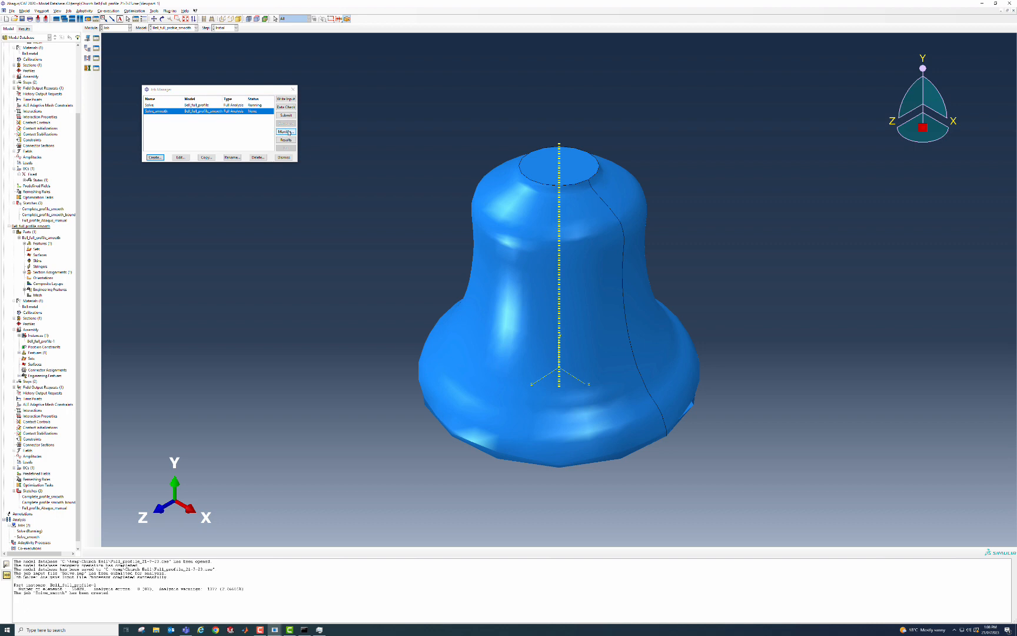
Step: Try to run a data check on the Solve_smooth job, declining to submit it with unassigned sections
{"action": "left_click", "coordinate": [286, 107]}
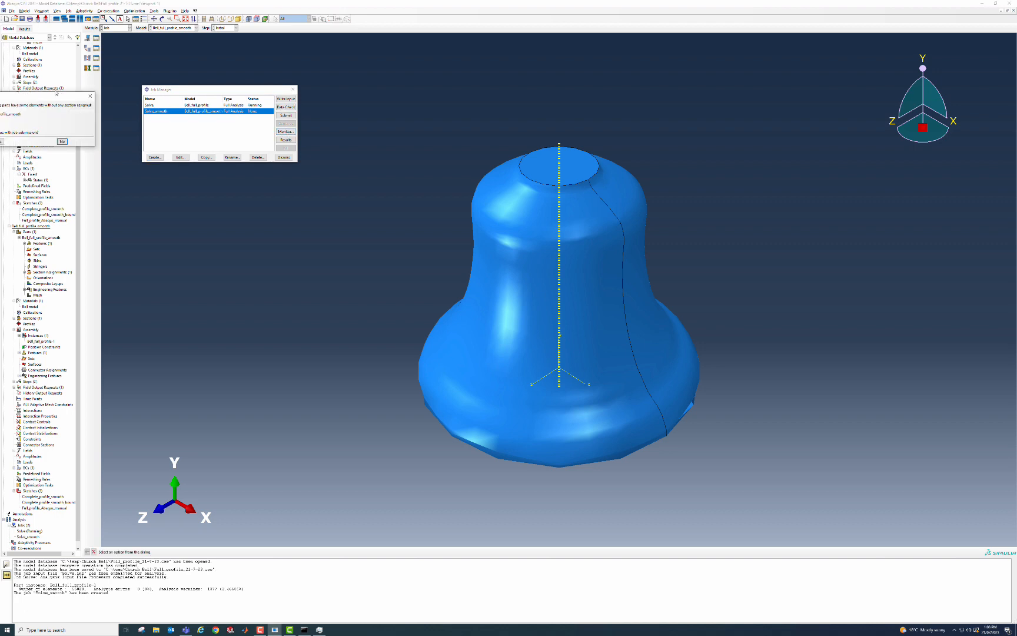
{"action": "left_click_drag", "start_coordinate": [56, 96], "coordinate": [183, 135]}
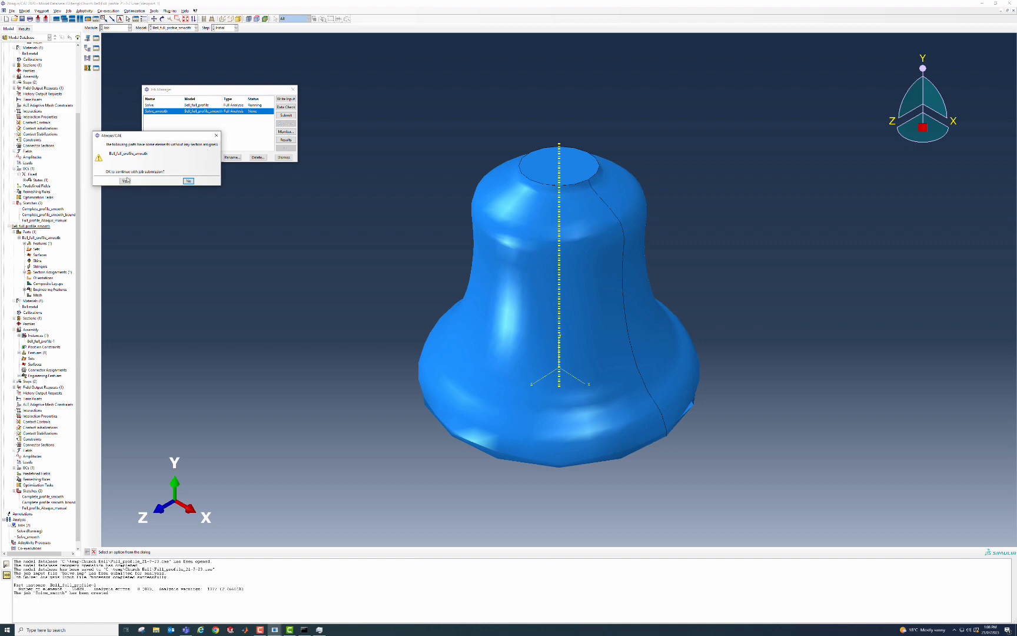
{"action": "left_click", "coordinate": [189, 181]}
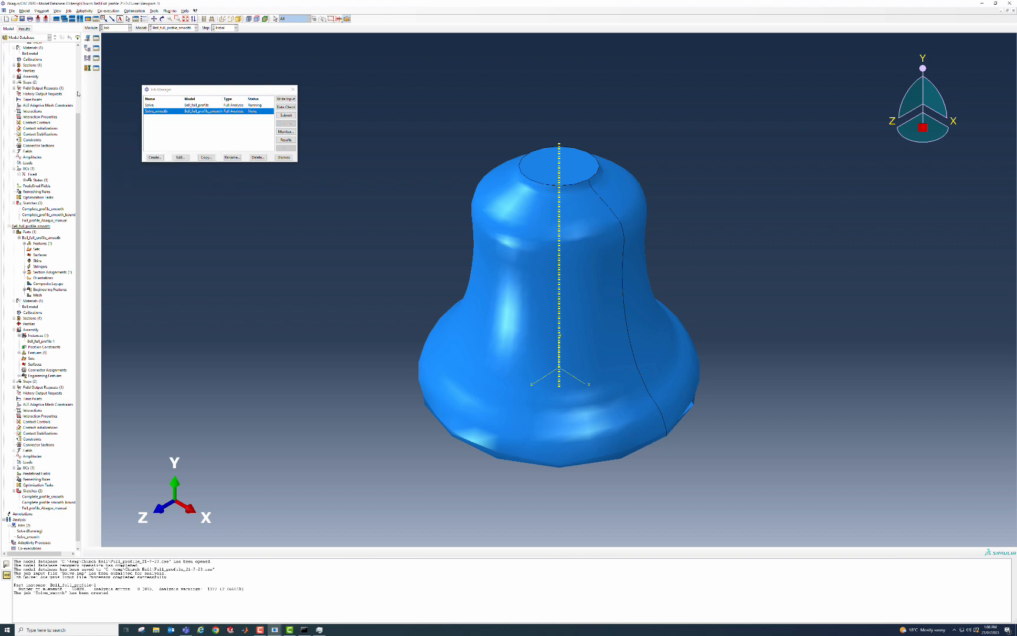
Step: Assign the Bell_section solid homogeneous section to the whole smooth-profile bell part in the Property module
{"action": "left_click", "coordinate": [78, 93]}
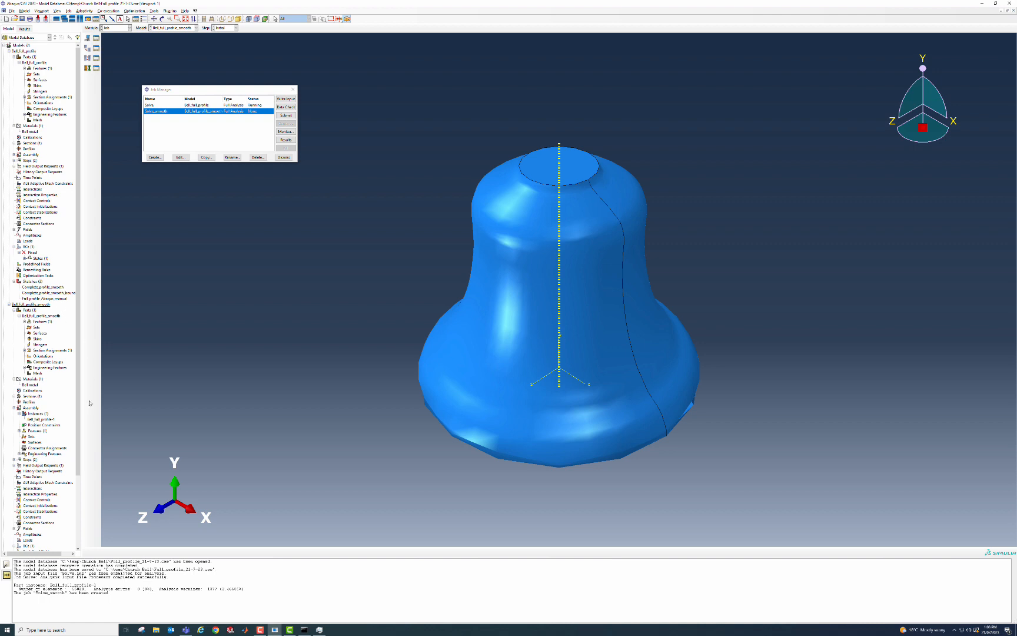
{"action": "left_click", "coordinate": [76, 484]}
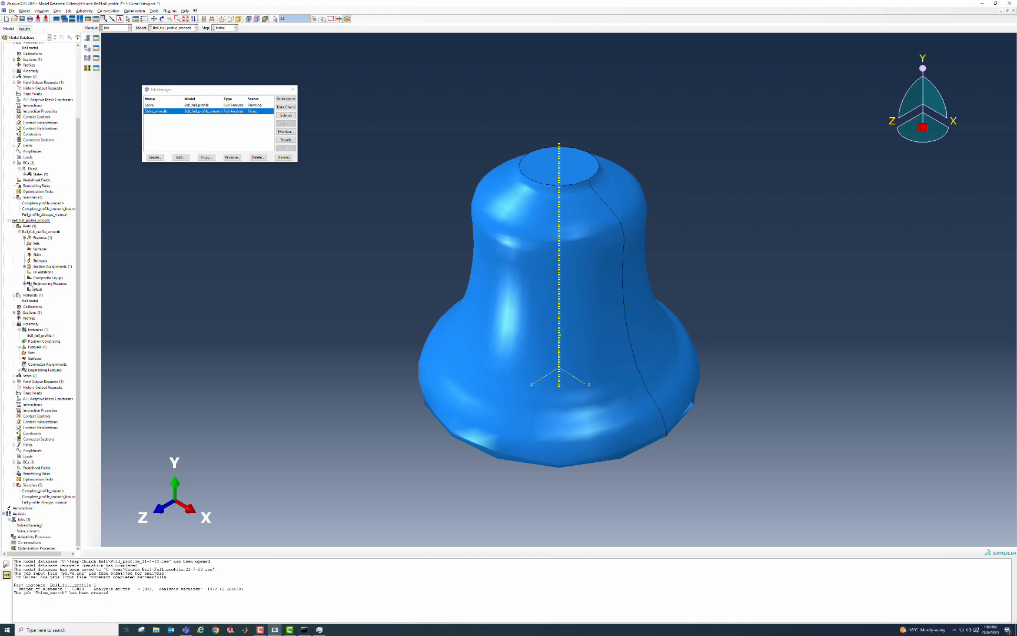
{"action": "left_click", "coordinate": [120, 27]}
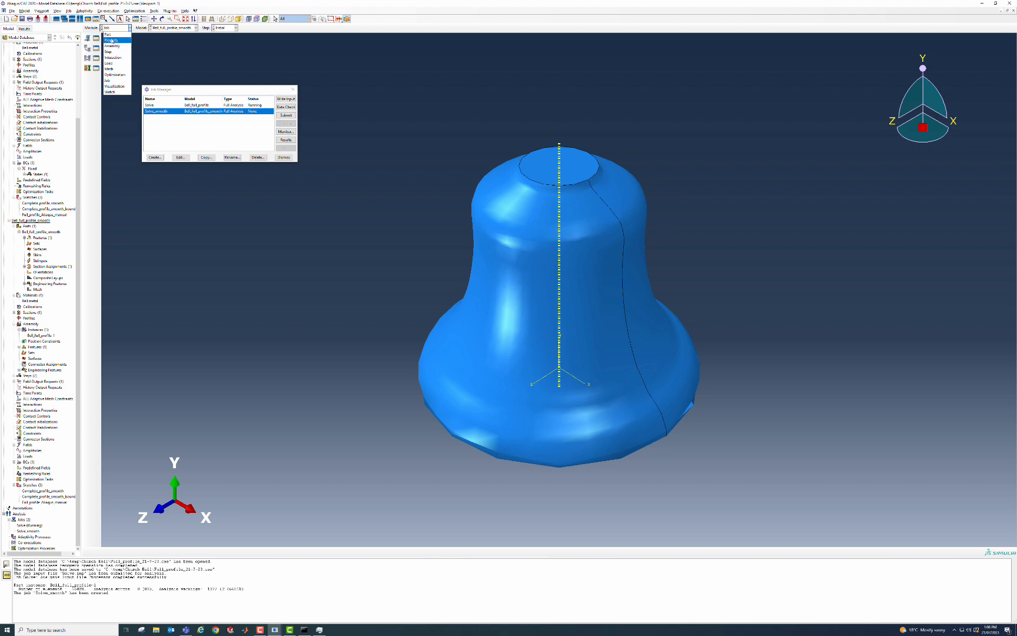
{"action": "left_click", "coordinate": [111, 40]}
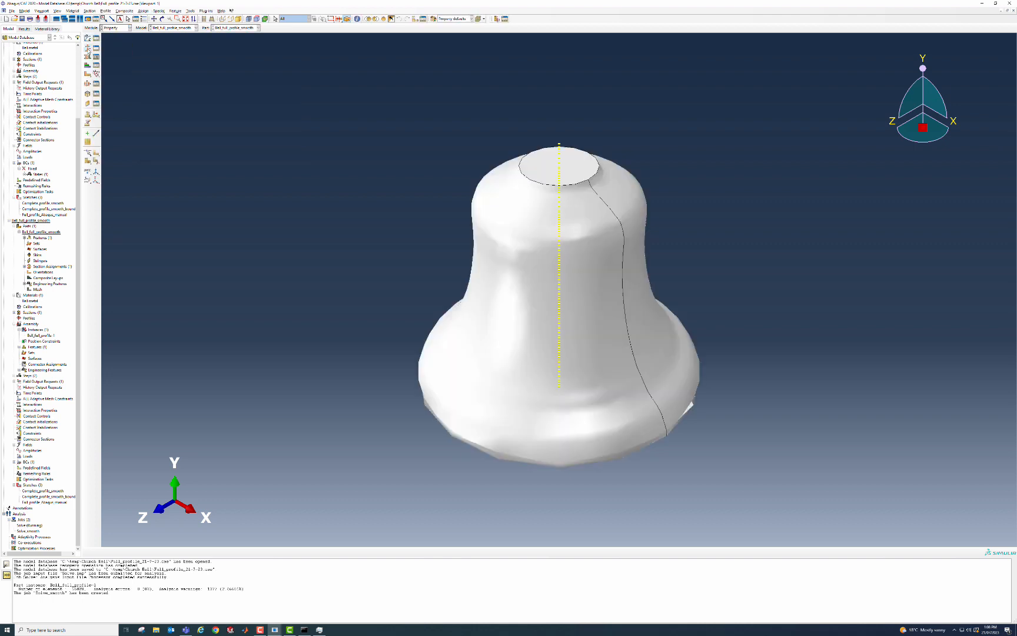
{"action": "left_click", "coordinate": [87, 48]}
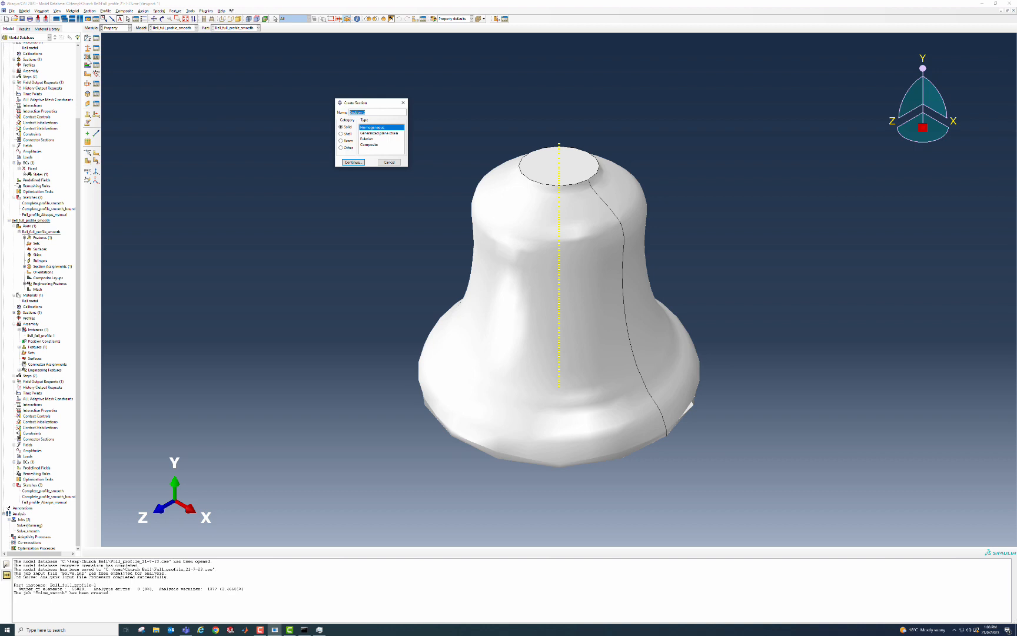
{"action": "left_click", "coordinate": [389, 162]}
{"action": "left_click", "coordinate": [87, 58]}
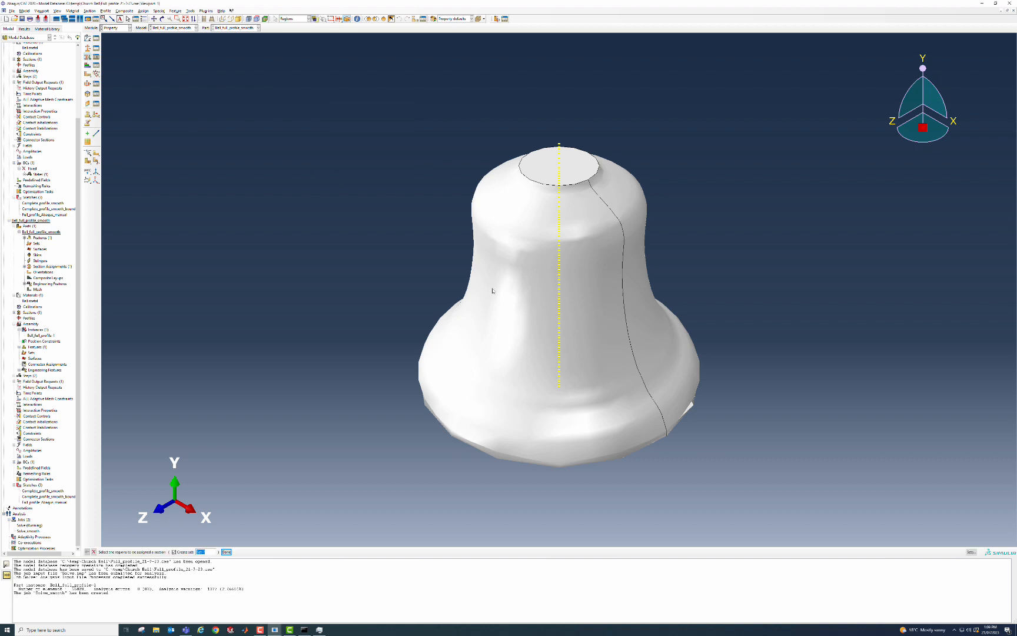
{"action": "left_click", "coordinate": [482, 308]}
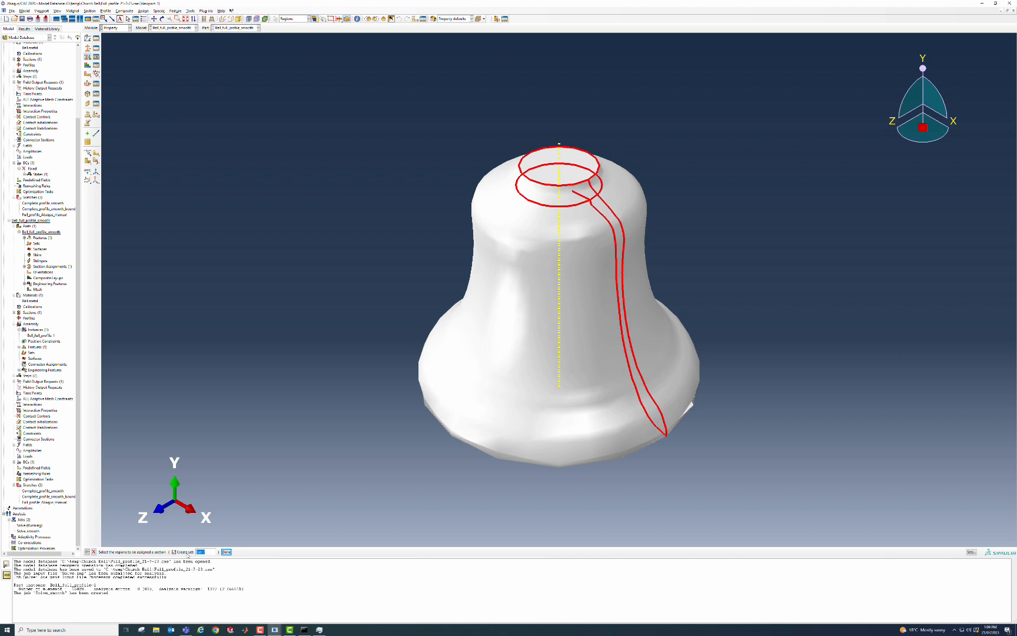
{"action": "left_click", "coordinate": [226, 552]}
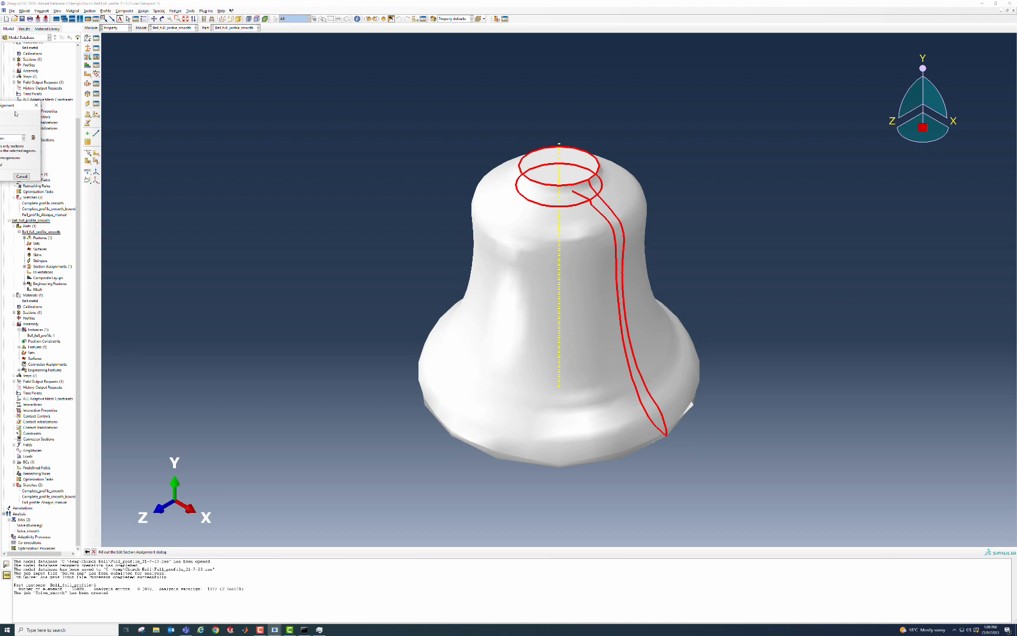
{"action": "left_click_drag", "start_coordinate": [11, 105], "coordinate": [165, 84]}
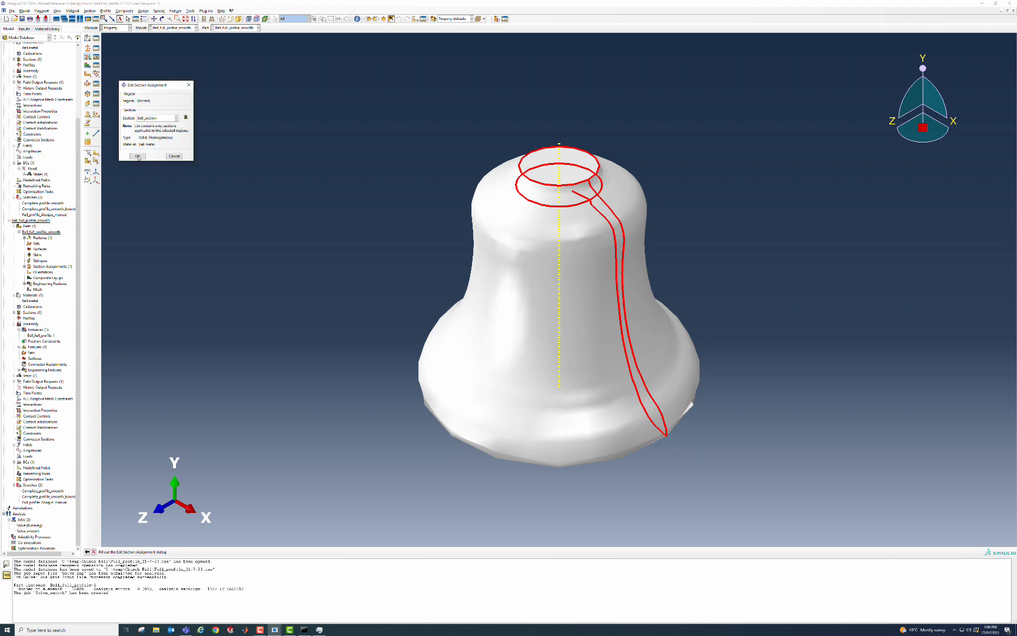
{"action": "left_click", "coordinate": [137, 155]}
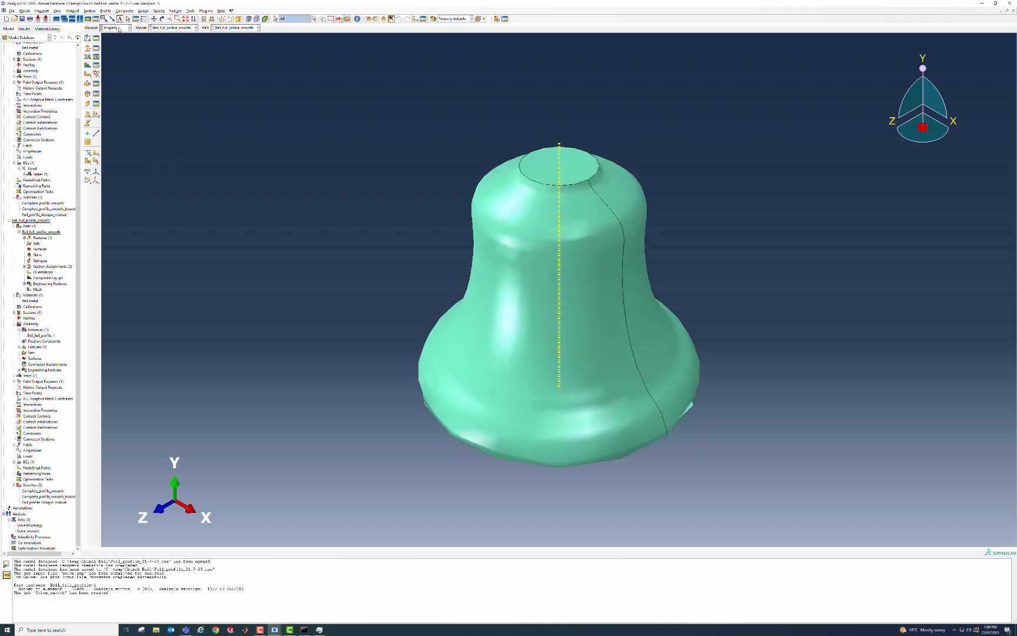
Step: Run and monitor a data check on the Solve_smooth job, and save the model database
{"action": "left_click", "coordinate": [116, 27]}
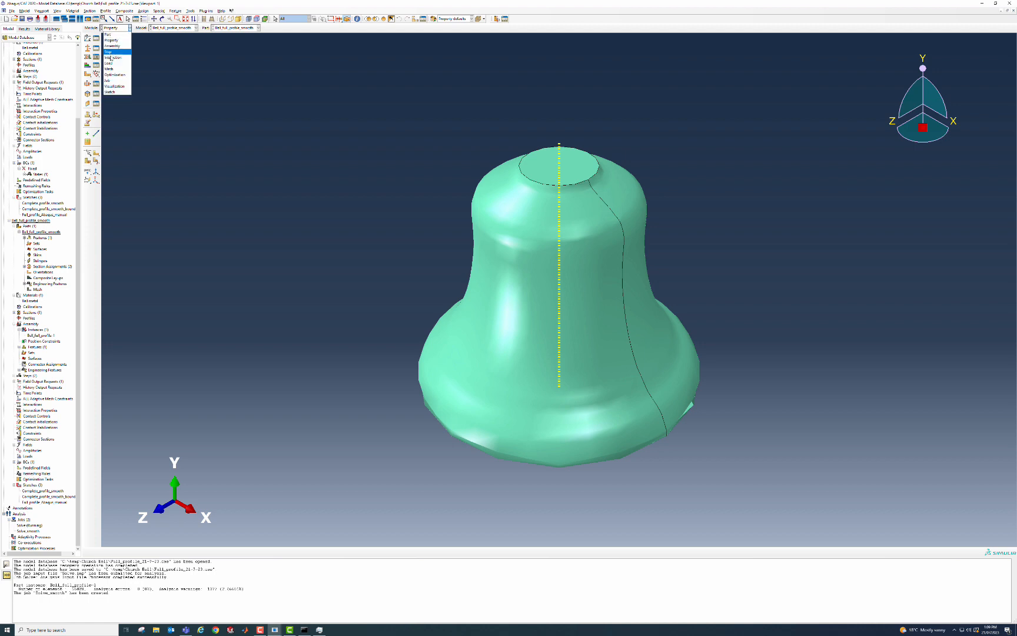
{"action": "left_click", "coordinate": [112, 81]}
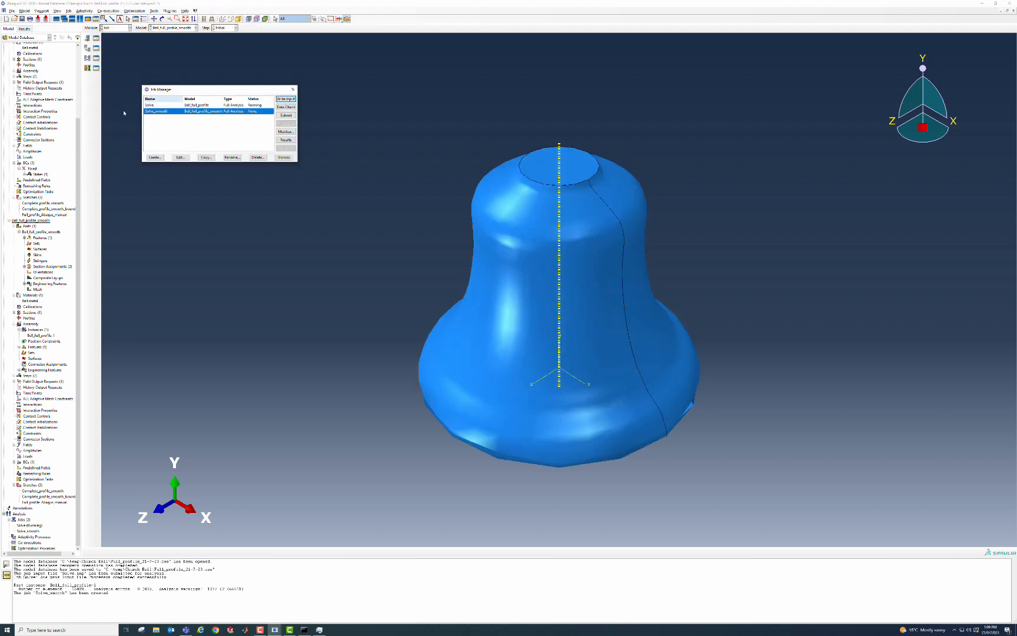
{"action": "left_click", "coordinate": [288, 107]}
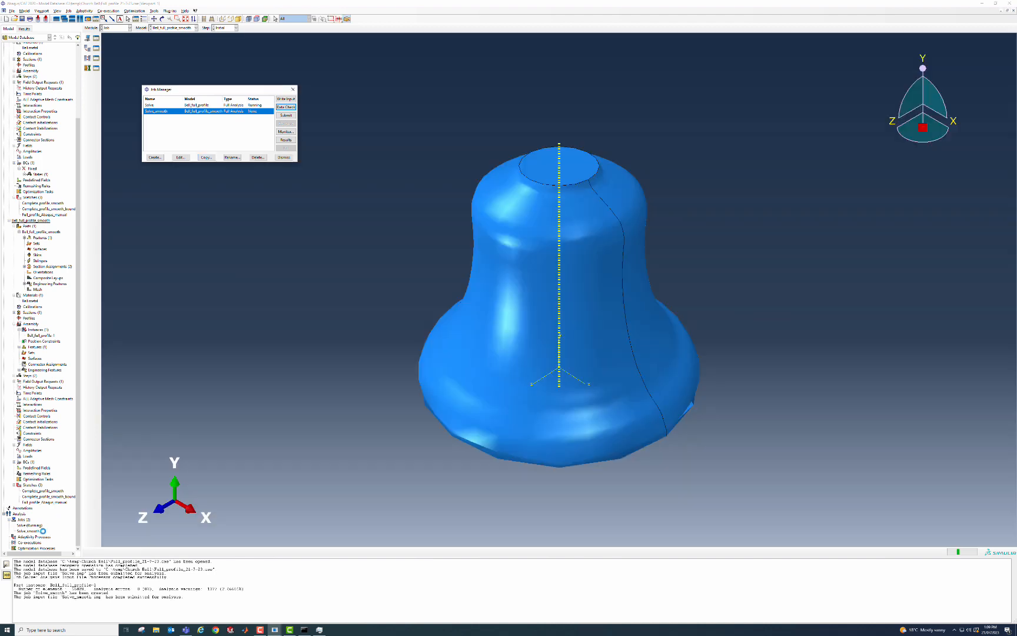
{"action": "left_click", "coordinate": [286, 131]}
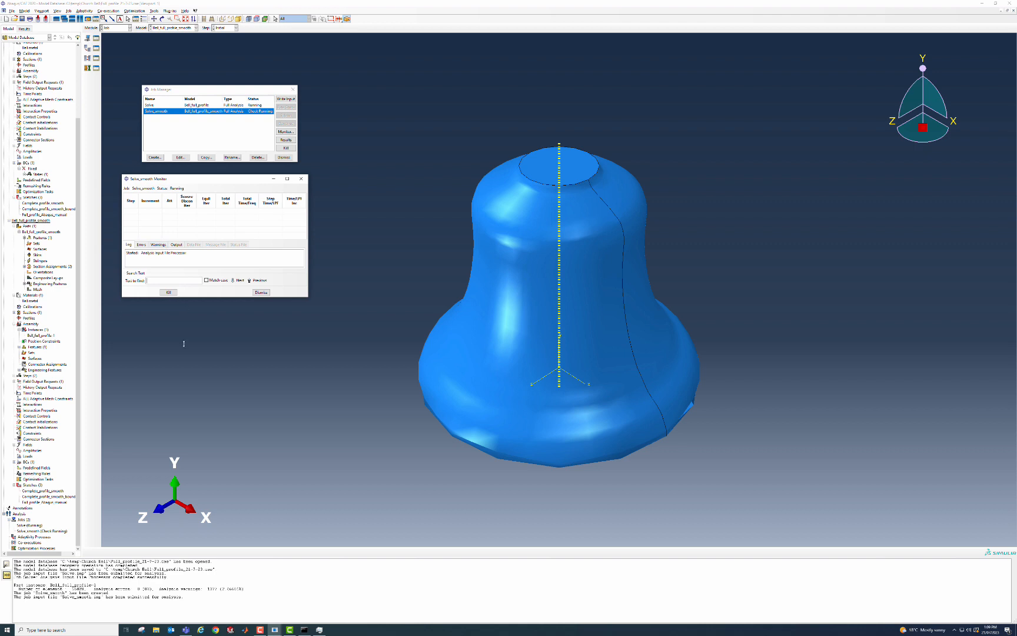
{"action": "left_click_drag", "start_coordinate": [183, 344], "coordinate": [184, 345]}
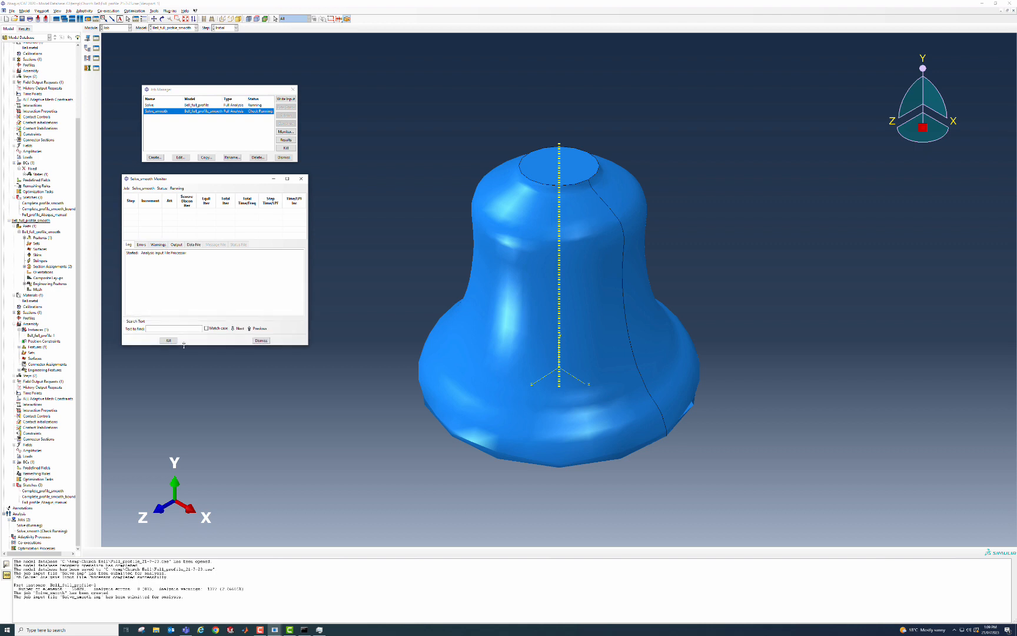
{"action": "left_click", "coordinate": [17, 14]}
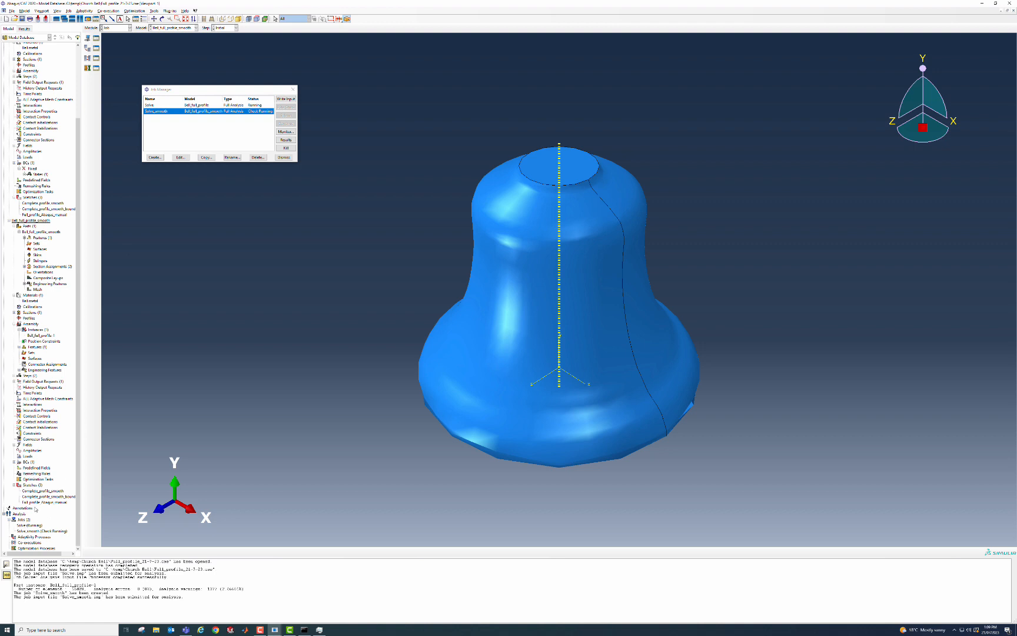
Step: Monitor the running Solve job and examine its errors, warnings and log
{"action": "left_click", "coordinate": [187, 105]}
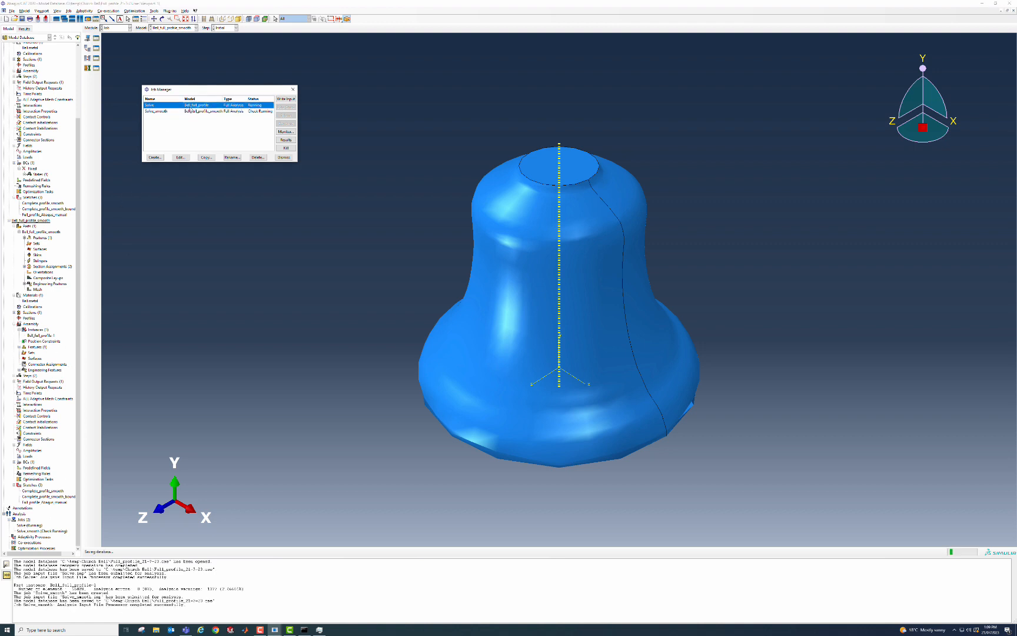
{"action": "left_click", "coordinate": [285, 132]}
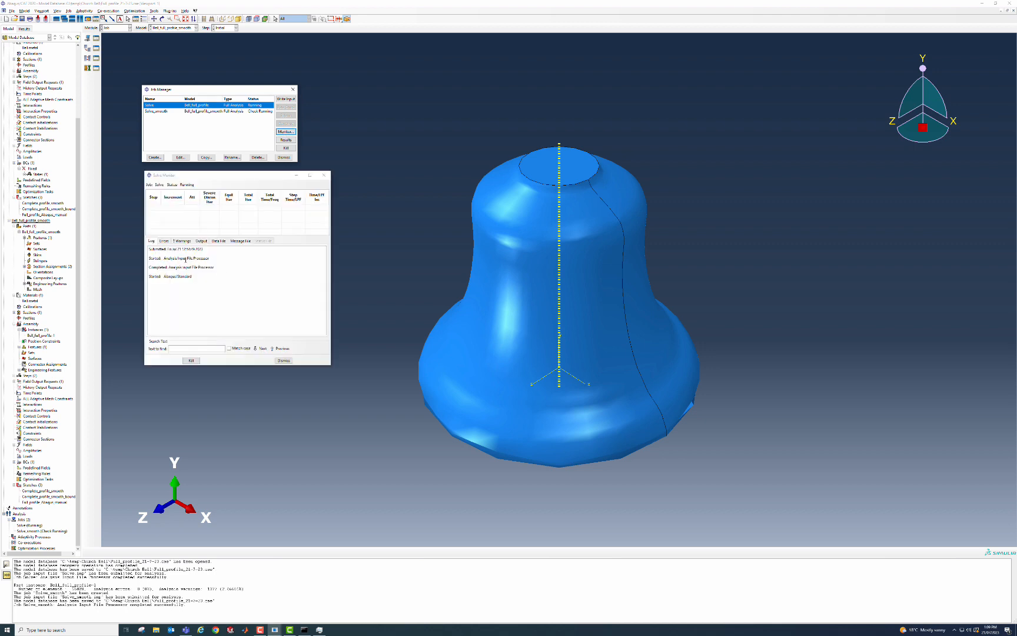
{"action": "left_click", "coordinate": [165, 242]}
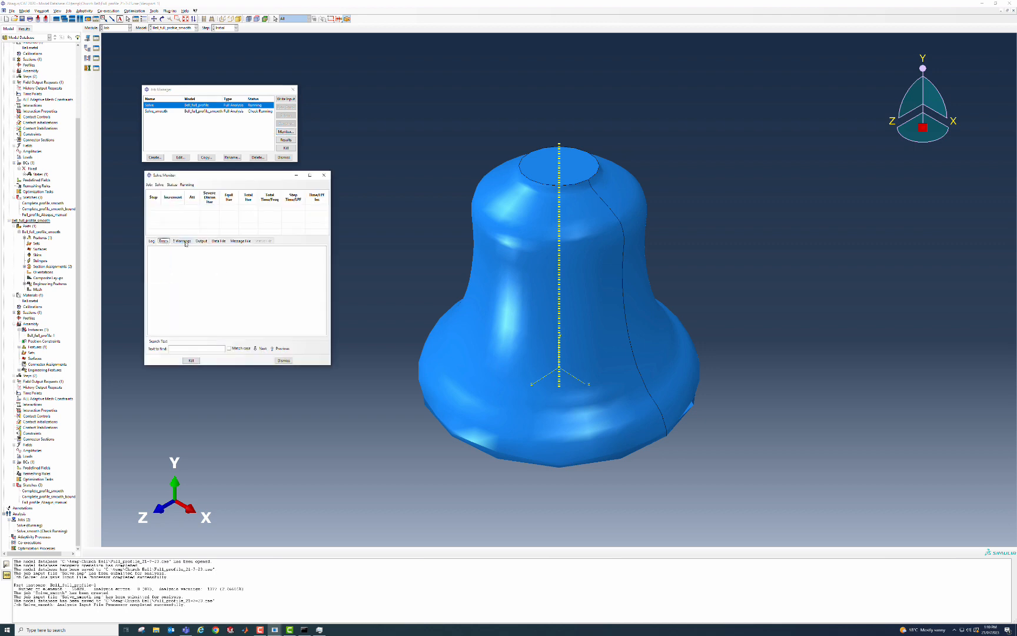
{"action": "left_click", "coordinate": [186, 241]}
{"action": "left_click", "coordinate": [151, 241]}
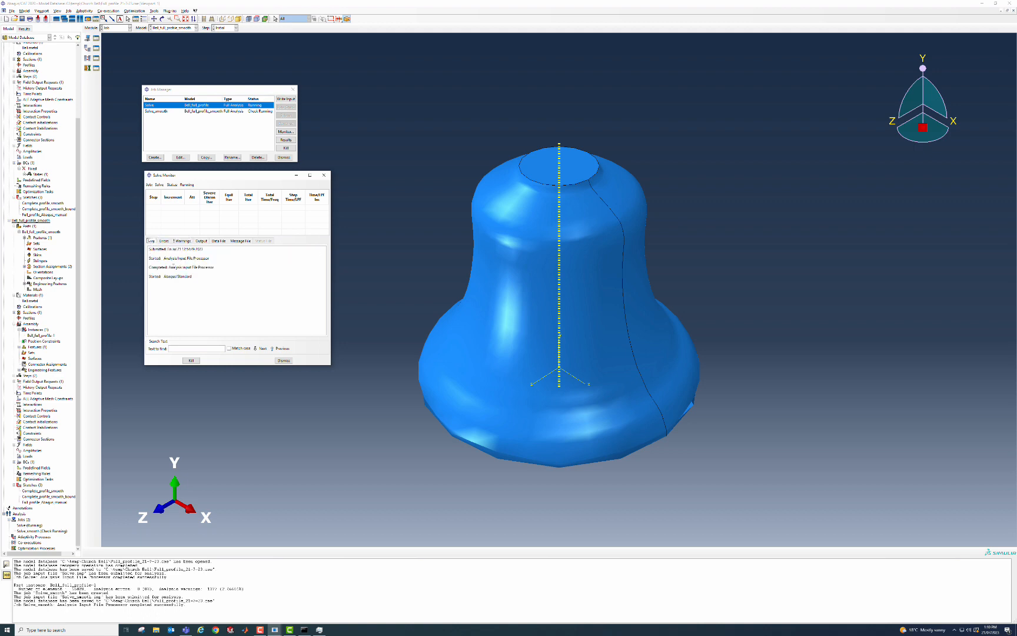